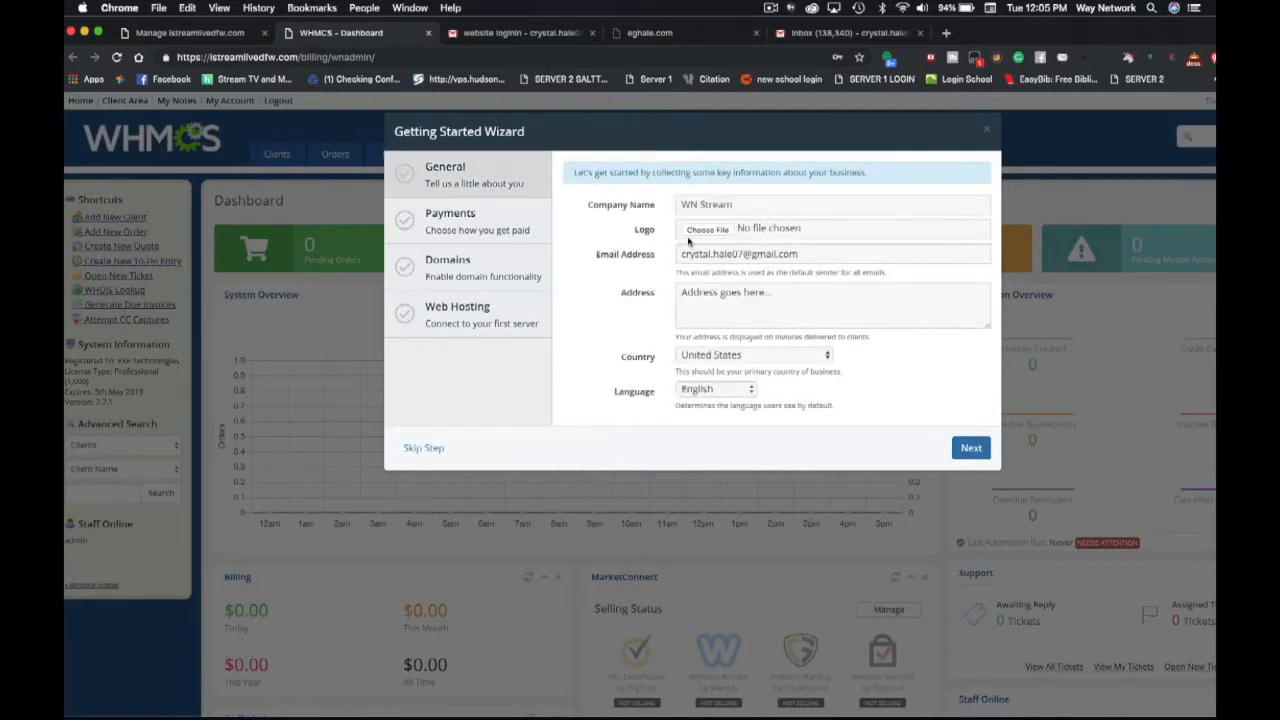
- Attach WNSTREAM.png from the websites folder as the company logo in the wizard's General step
{"action": "left_click", "coordinate": [946, 32]}
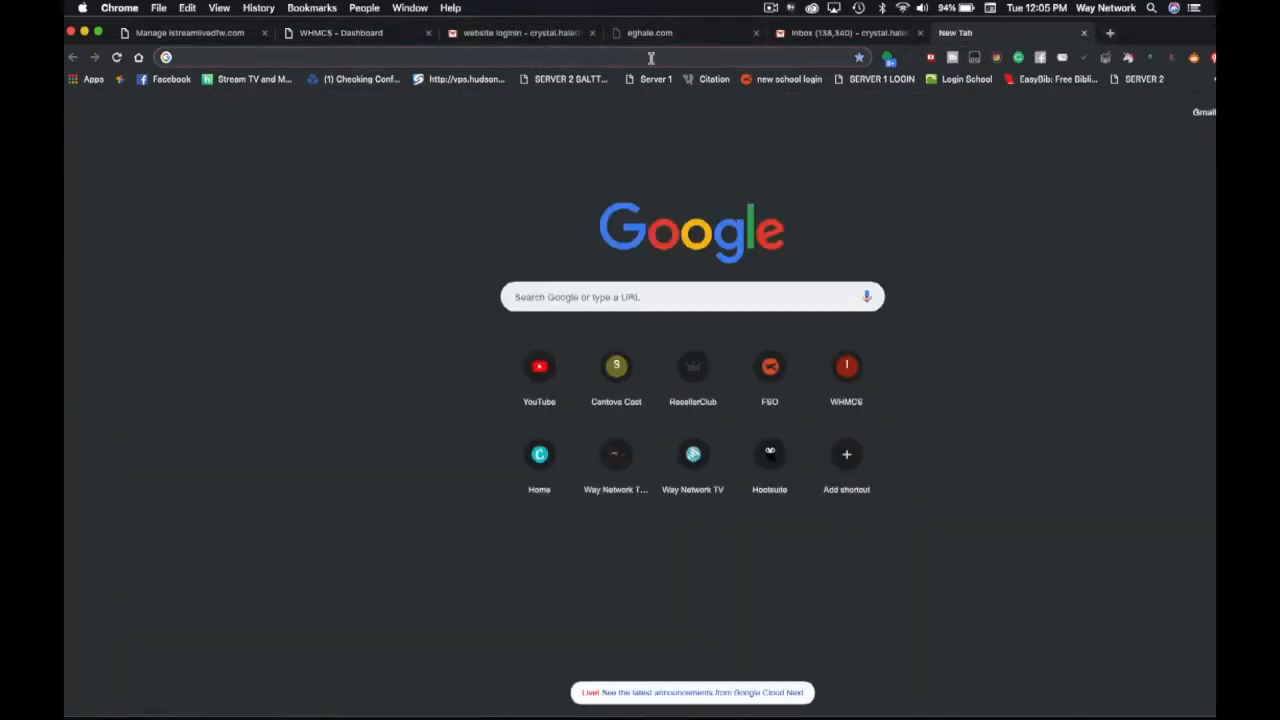
{"action": "type", "text": "whm"}
{"action": "key", "text": "BackSpace"}
{"action": "key", "text": "BackSpace"}
{"action": "key", "text": "BackSpace"}
{"action": "left_click", "coordinate": [771, 8]}
{"action": "left_click", "coordinate": [789, 50]}
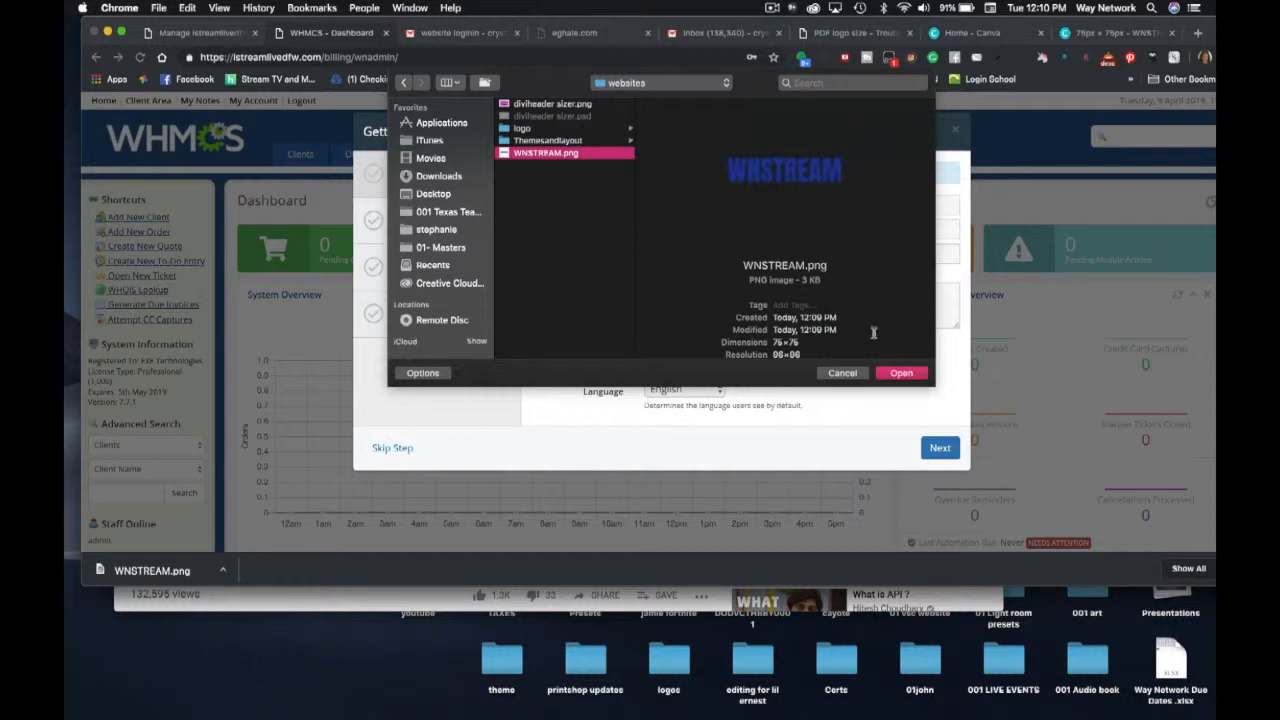
{"action": "left_click", "coordinate": [895, 374]}
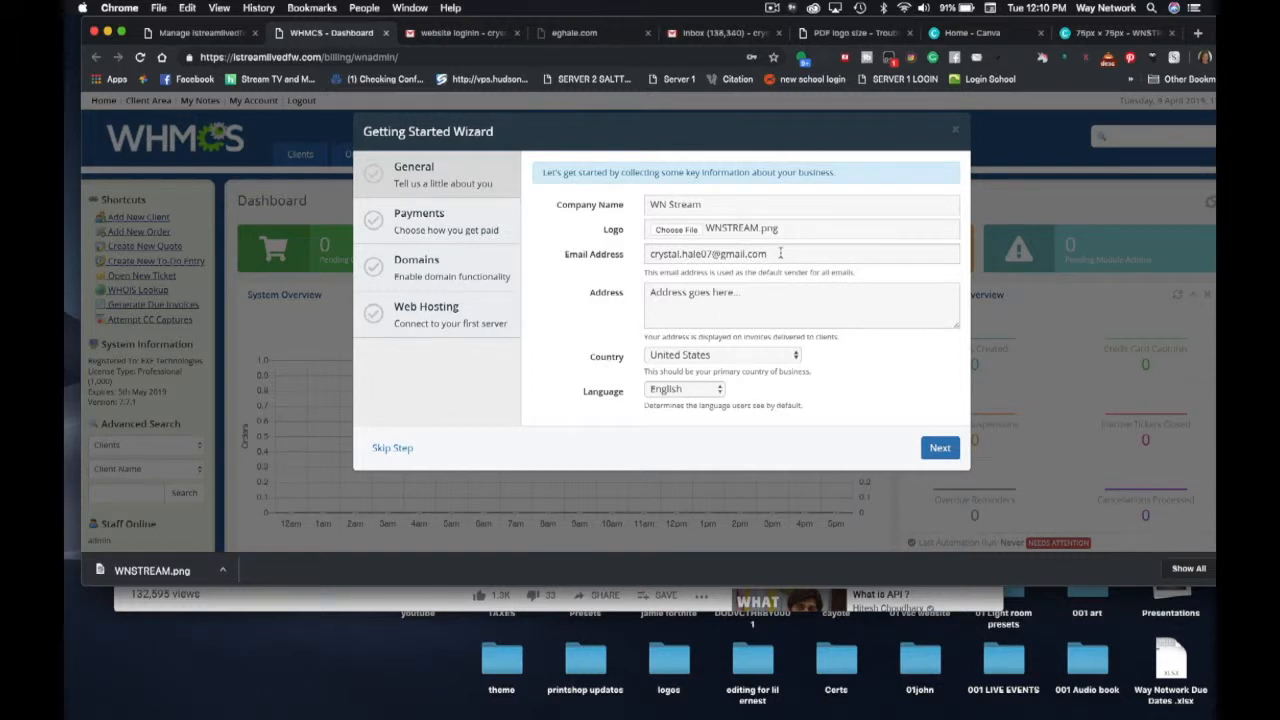
{"action": "left_click_drag", "start_coordinate": [772, 255], "coordinate": [624, 257]}
- Replace the business email address with the company's billing email
{"action": "type", "text": "way"}
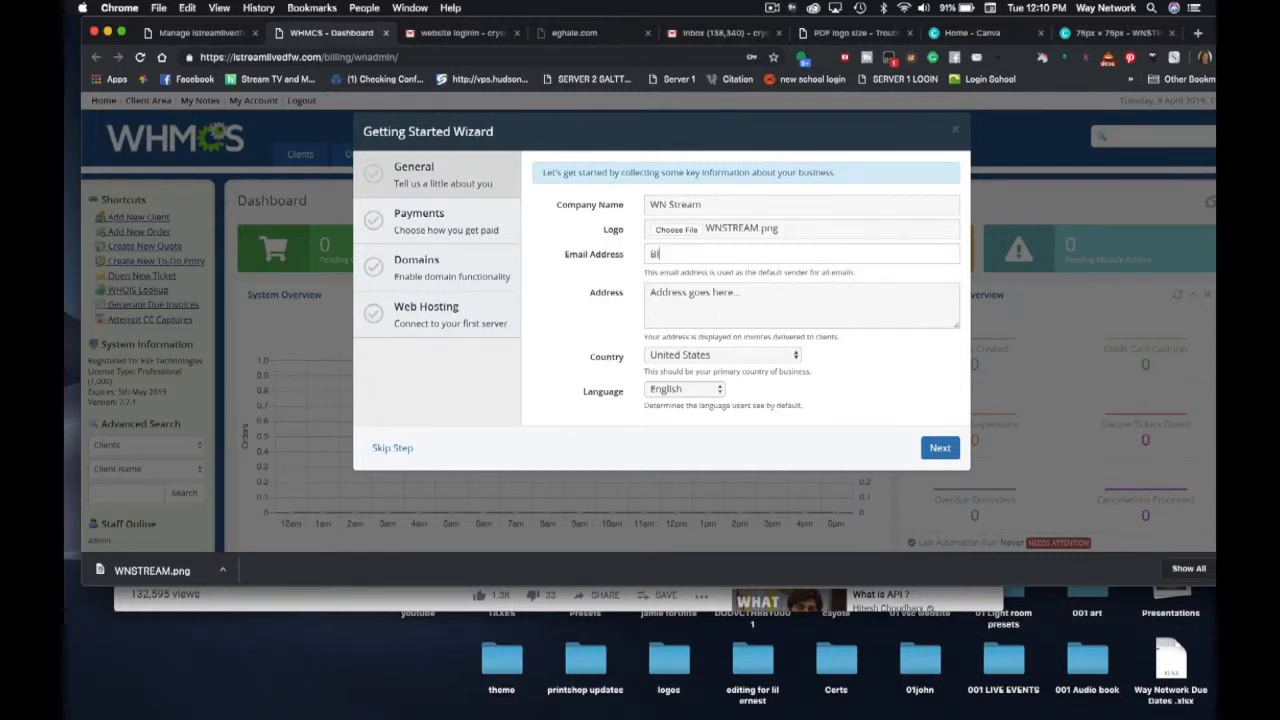
{"action": "key", "text": "BackSpace"}
{"action": "key", "text": "BackSpace"}
{"action": "key", "text": "BackSpace"}
- Replace the placeholder with the company's business postal address and continue to Payments
{"action": "left_click", "coordinate": [657, 306]}
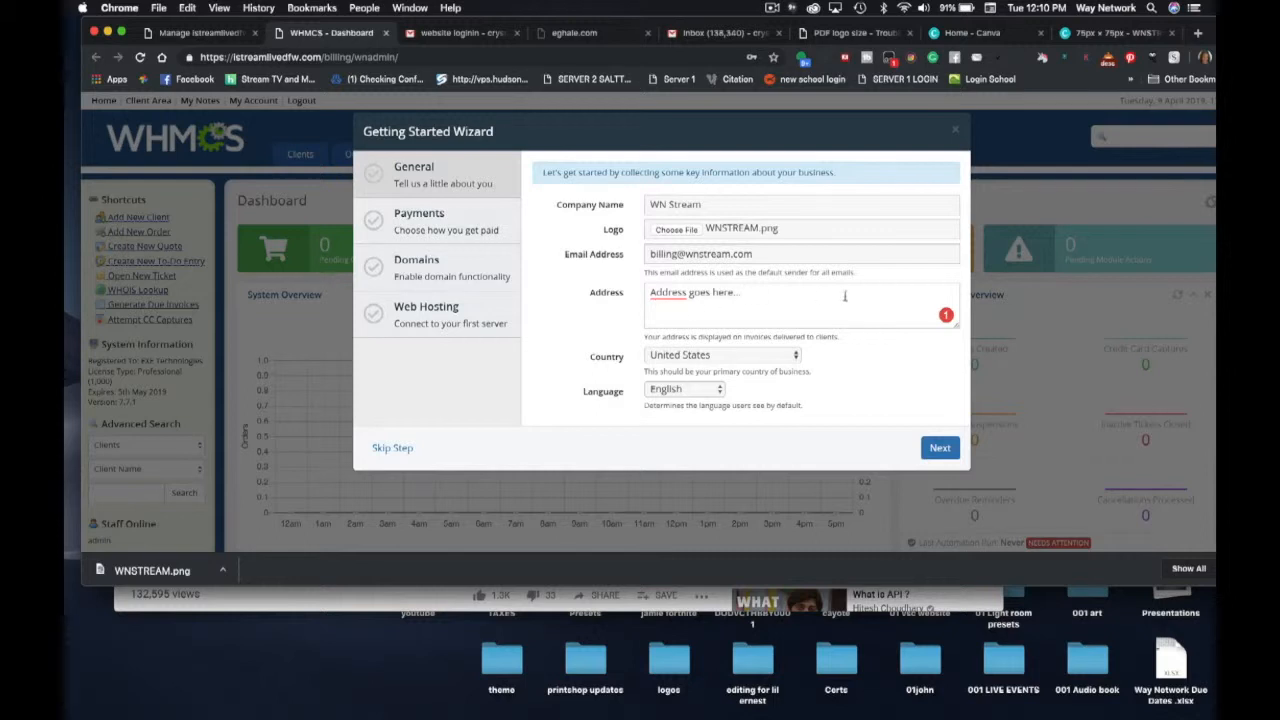
{"action": "left_click_drag", "start_coordinate": [819, 298], "coordinate": [633, 277]}
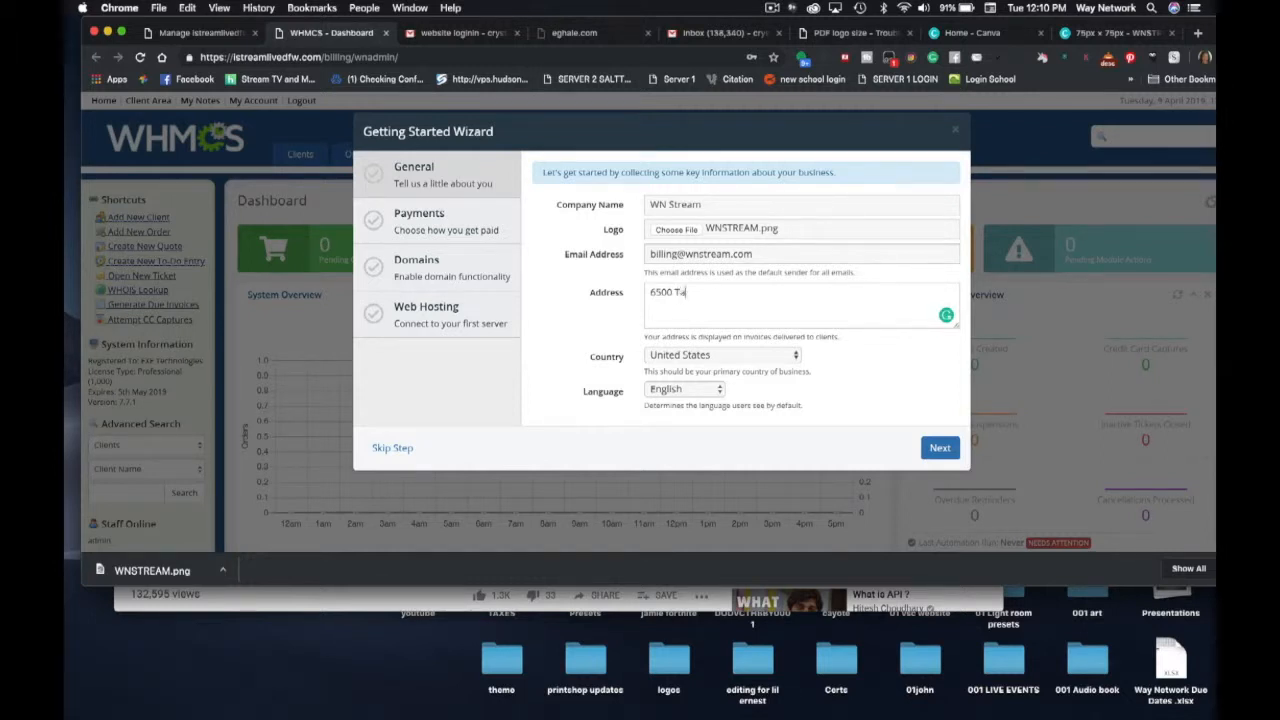
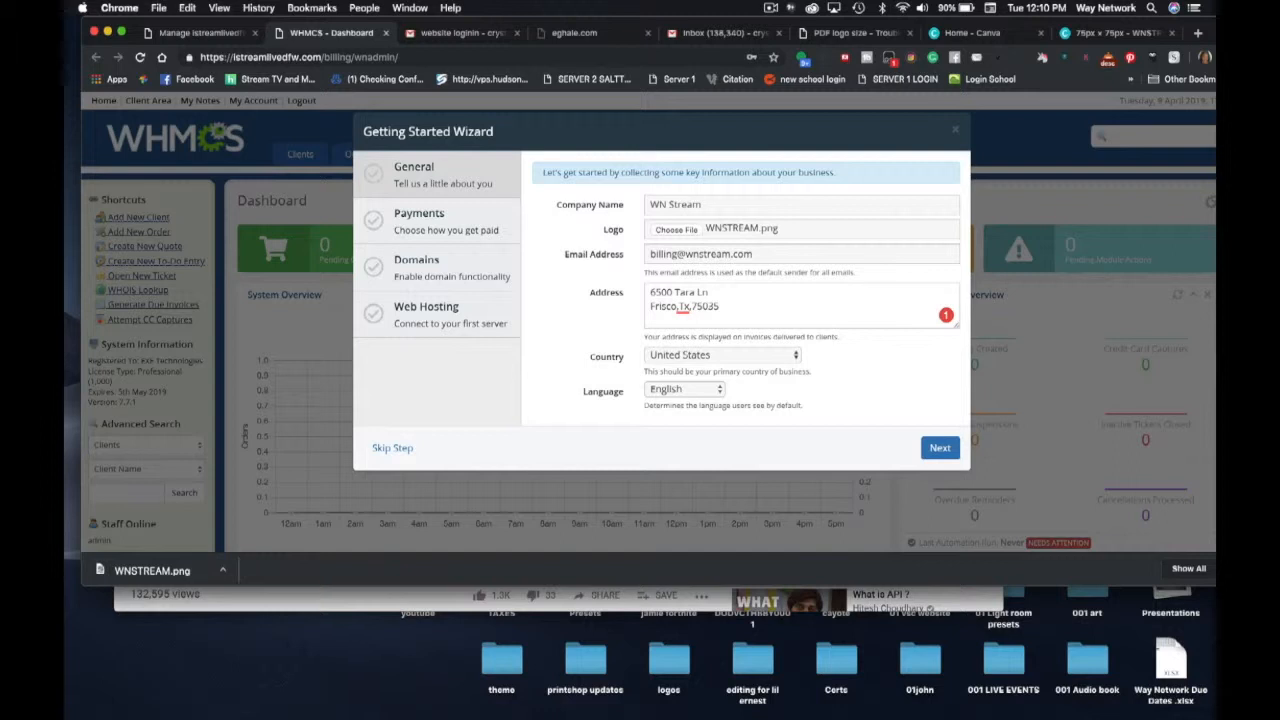
{"action": "left_click", "coordinate": [930, 448]}
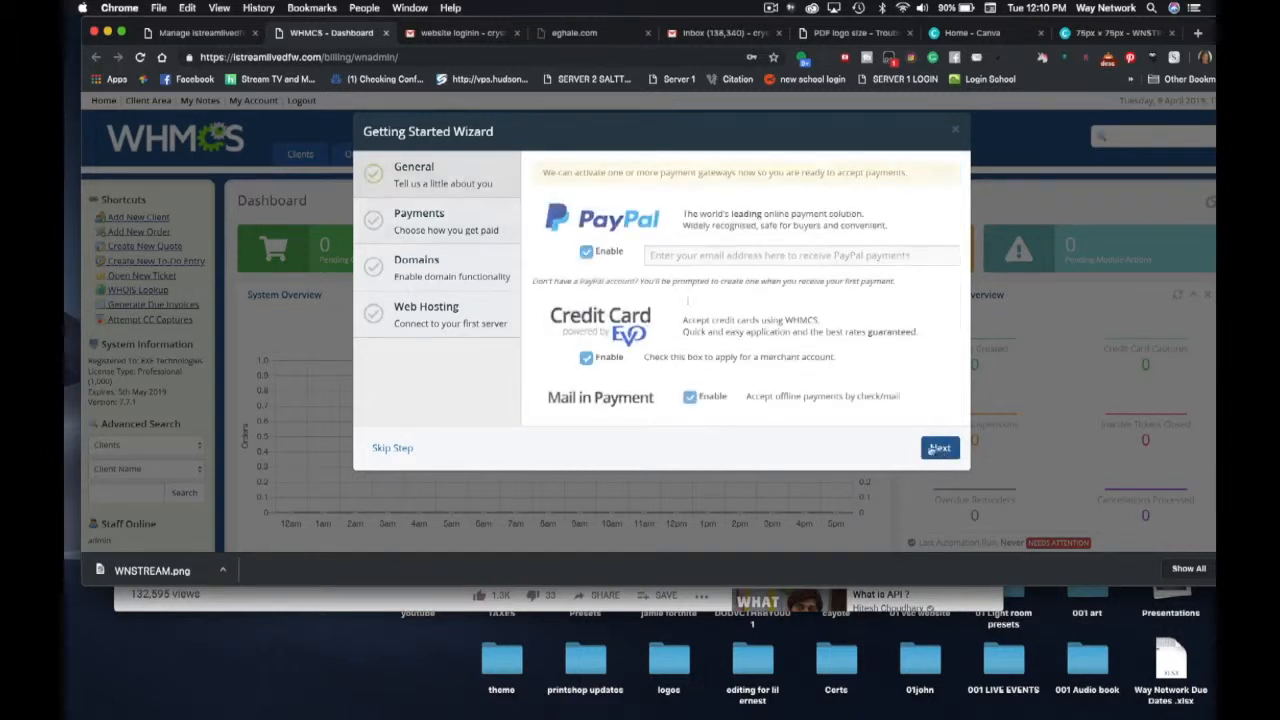
- Enable PayPal with a receiving email, disable Credit Card and Mail in Payment, and continue to Domains
{"action": "left_click", "coordinate": [682, 257]}
{"action": "left_click", "coordinate": [586, 357]}
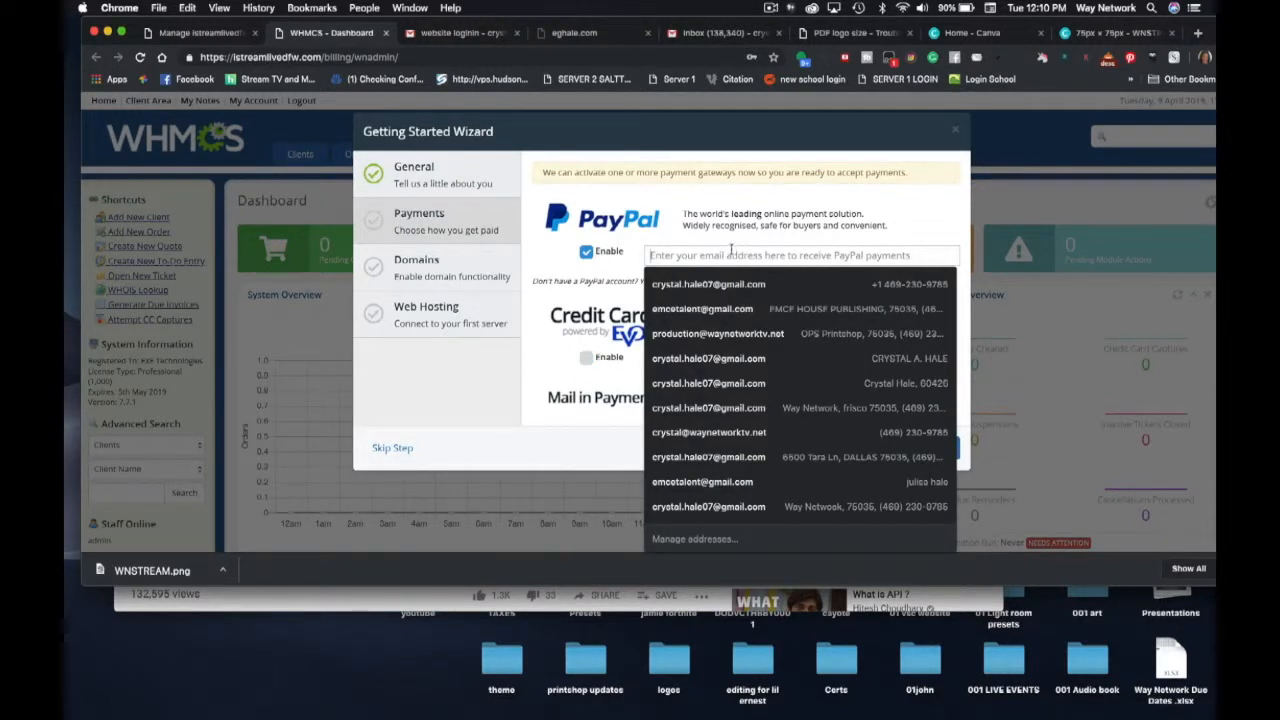
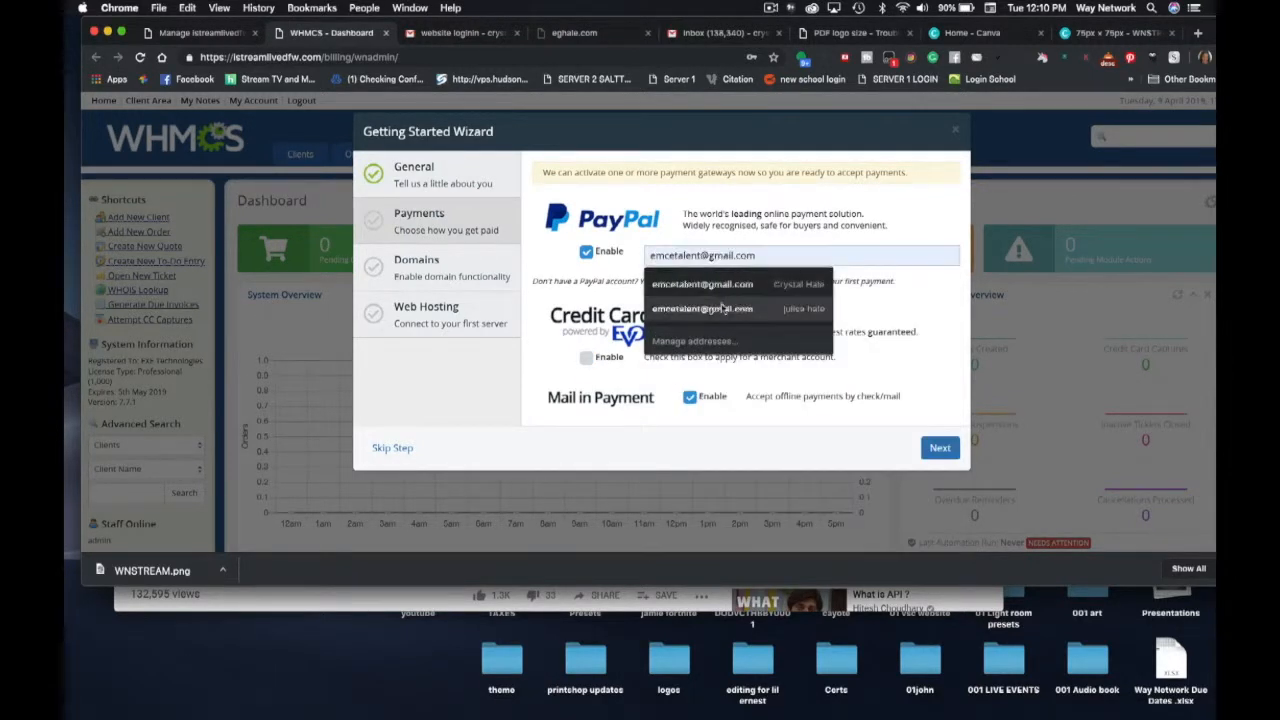
{"action": "left_click", "coordinate": [722, 306]}
{"action": "left_click", "coordinate": [689, 396]}
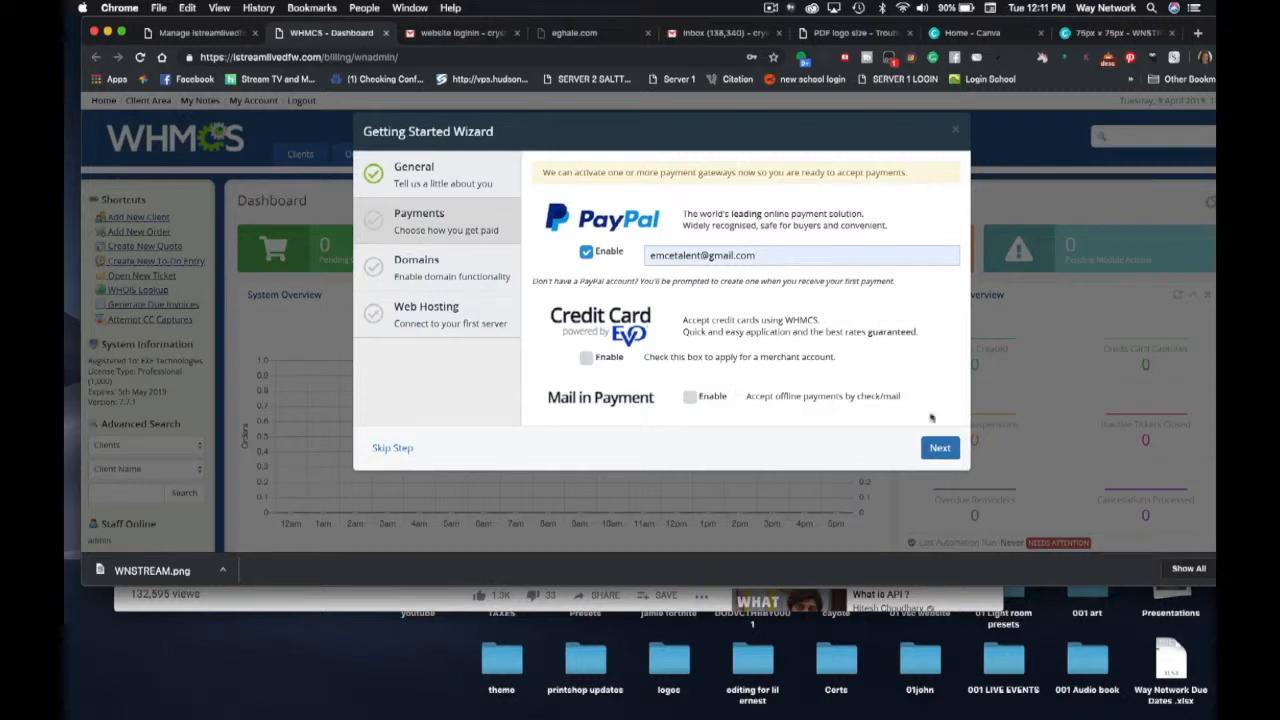
{"action": "left_click", "coordinate": [937, 452]}
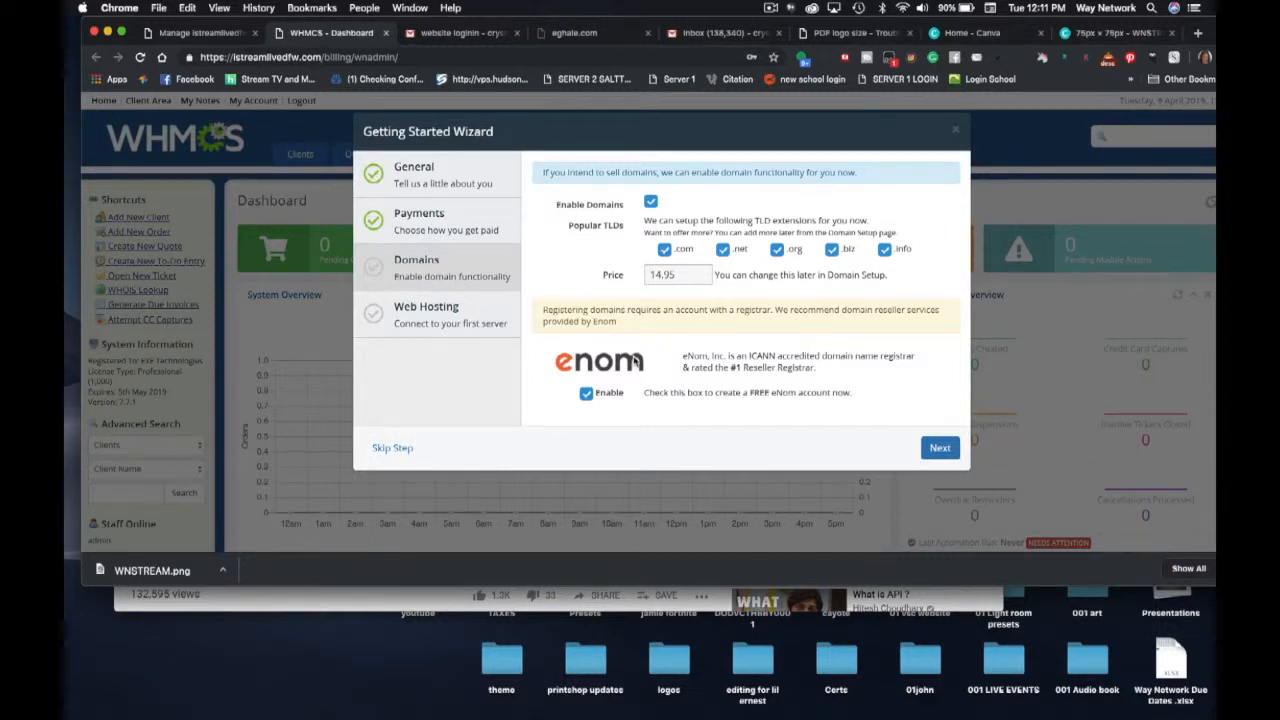
- Open eNom registration and autofill the account holder's name, corrected, and contact email
{"action": "left_click", "coordinate": [940, 448]}
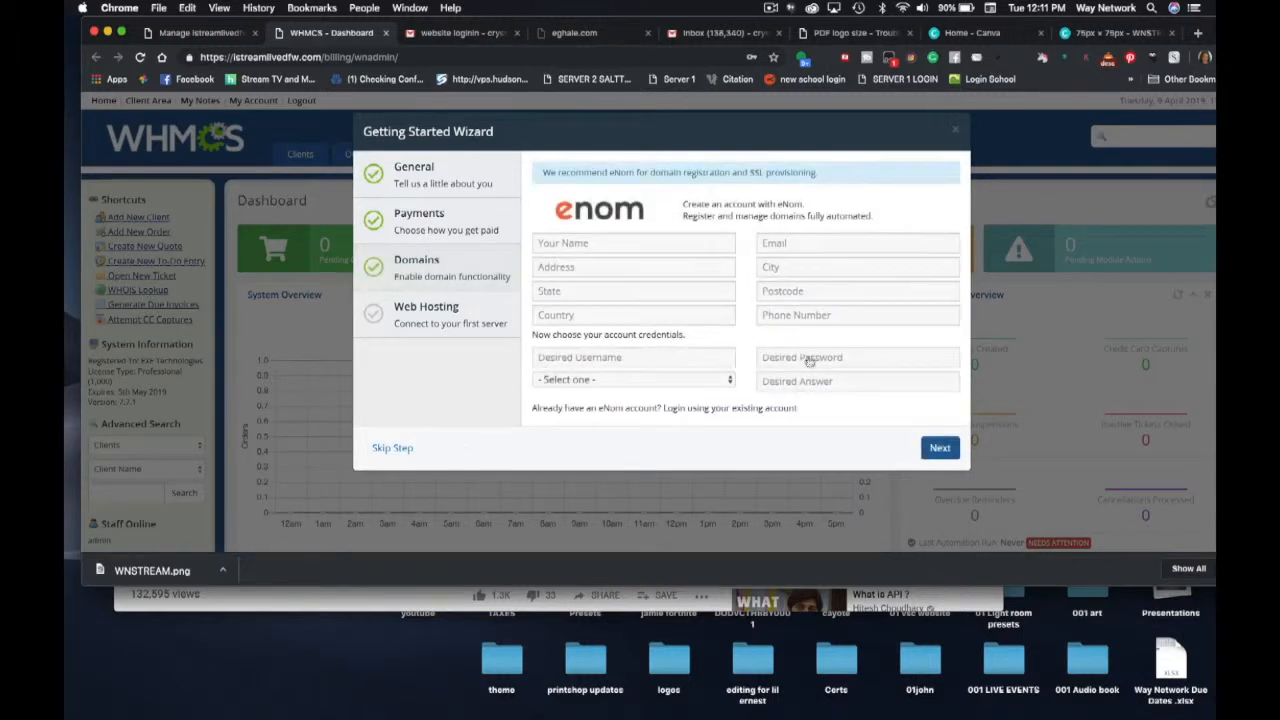
{"action": "left_click", "coordinate": [682, 244]}
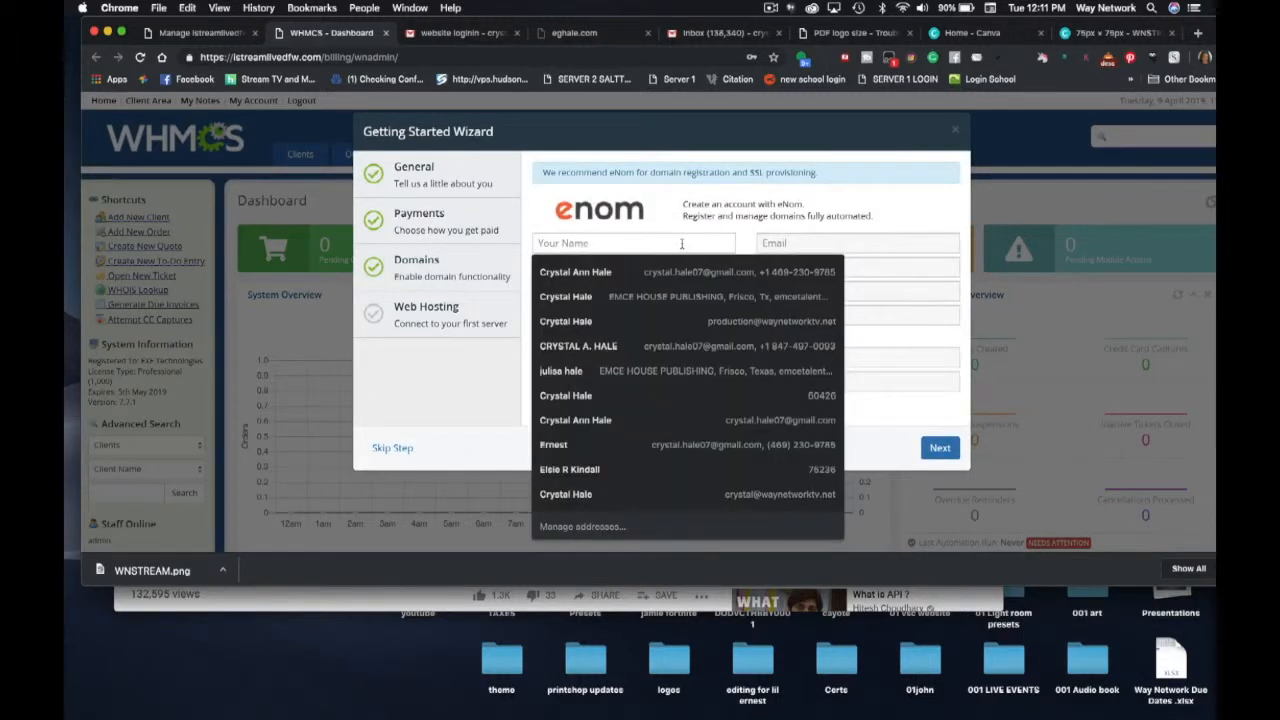
{"action": "left_click", "coordinate": [642, 272]}
{"action": "left_click_drag", "start_coordinate": [612, 243], "coordinate": [570, 237]}
{"action": "key", "text": "BackSpace"}
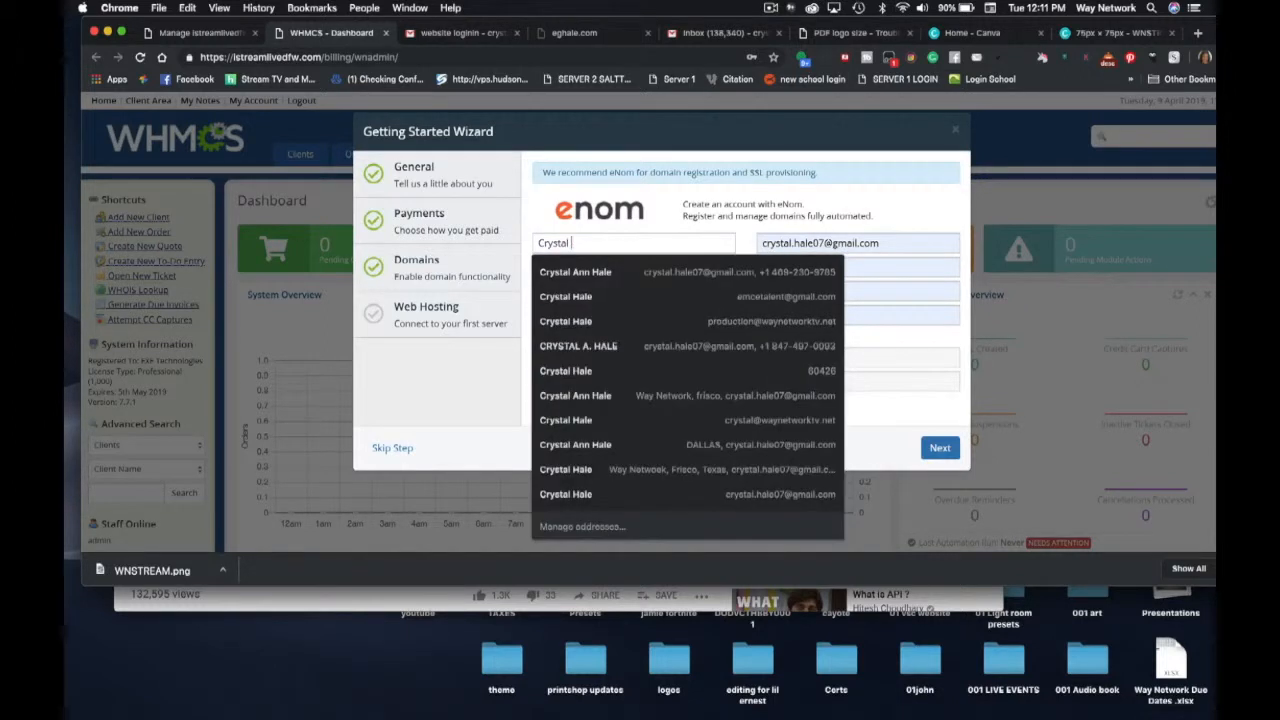
{"action": "type", "text": "Hale"}
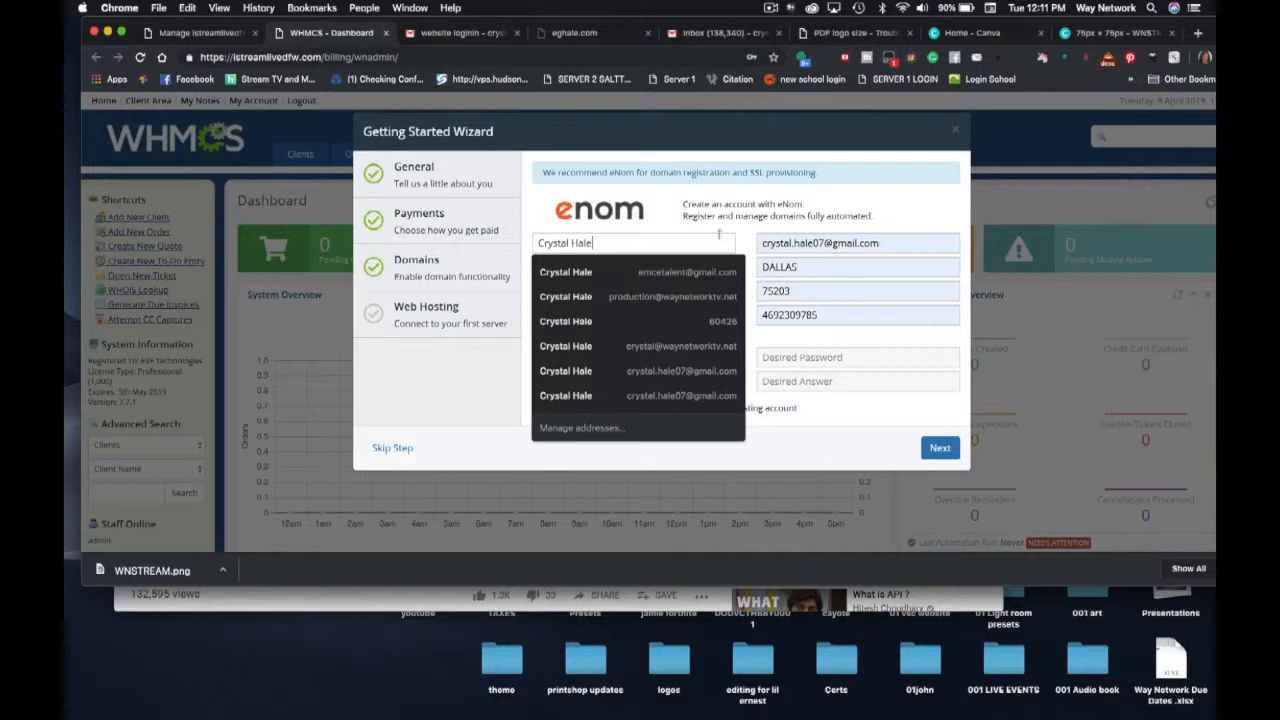
{"action": "left_click", "coordinate": [872, 243]}
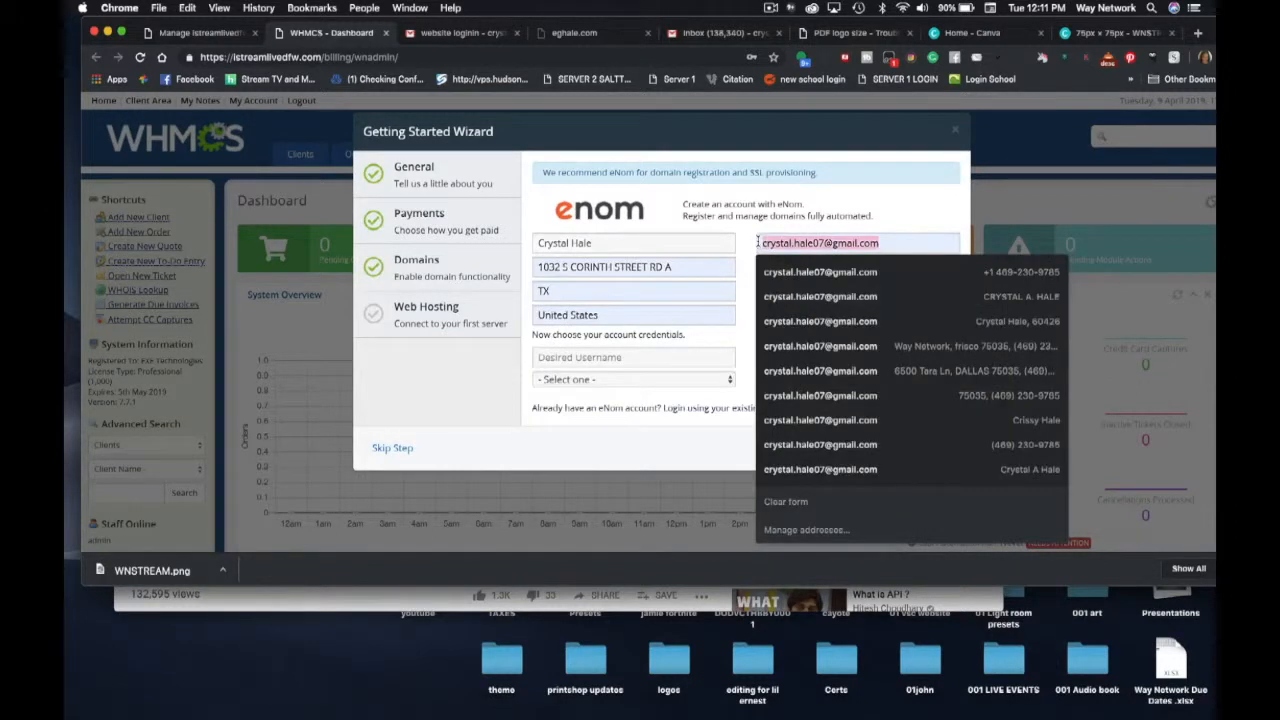
{"action": "type", "text": "em"}
{"action": "key", "text": "Down"}
{"action": "key", "text": "Return"}
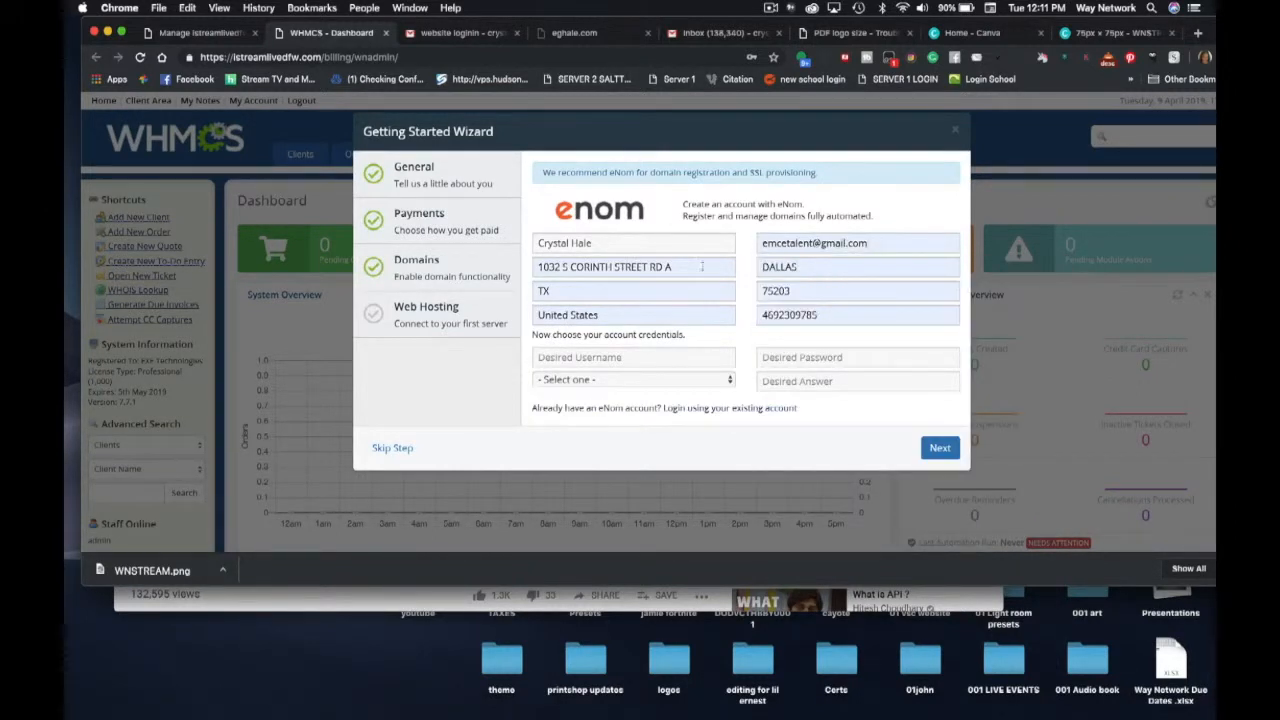
- Correct the eNom street address and set the zip code to 75035
{"action": "left_click", "coordinate": [702, 266]}
{"action": "type", "text": "65"}
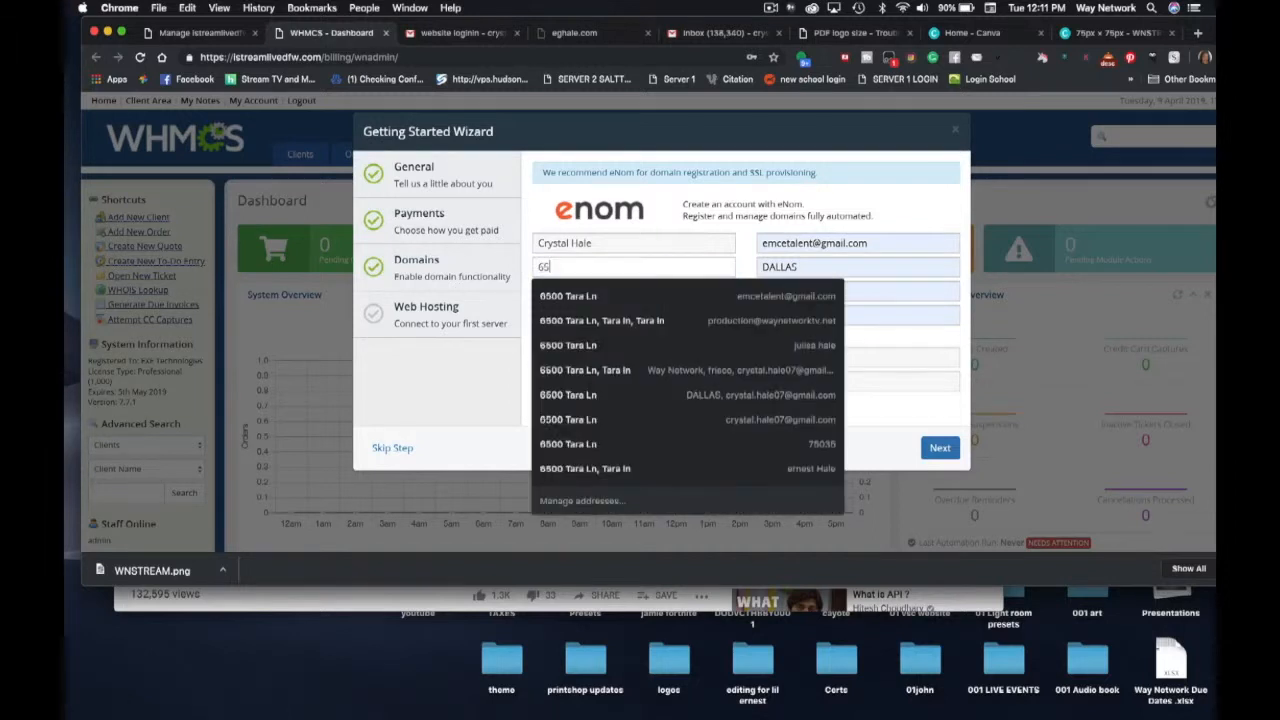
{"action": "key", "text": "Down"}
{"action": "key", "text": "Return"}
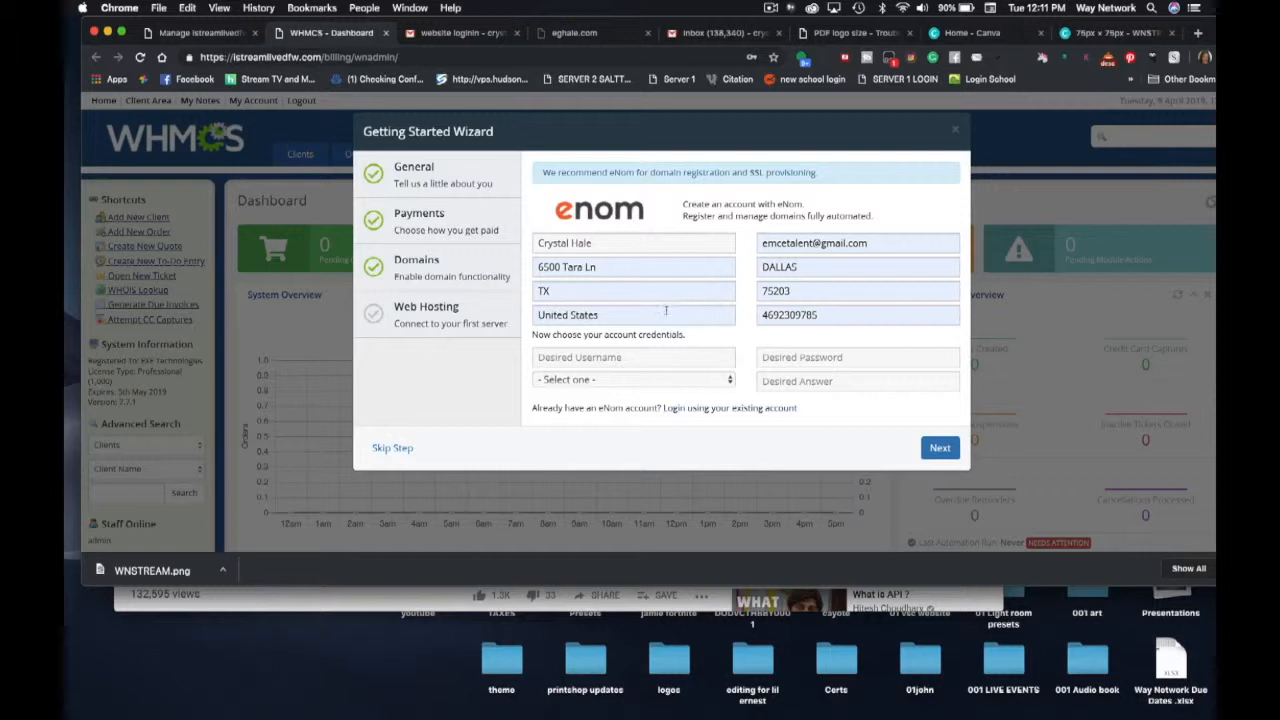
{"action": "left_click", "coordinate": [811, 290]}
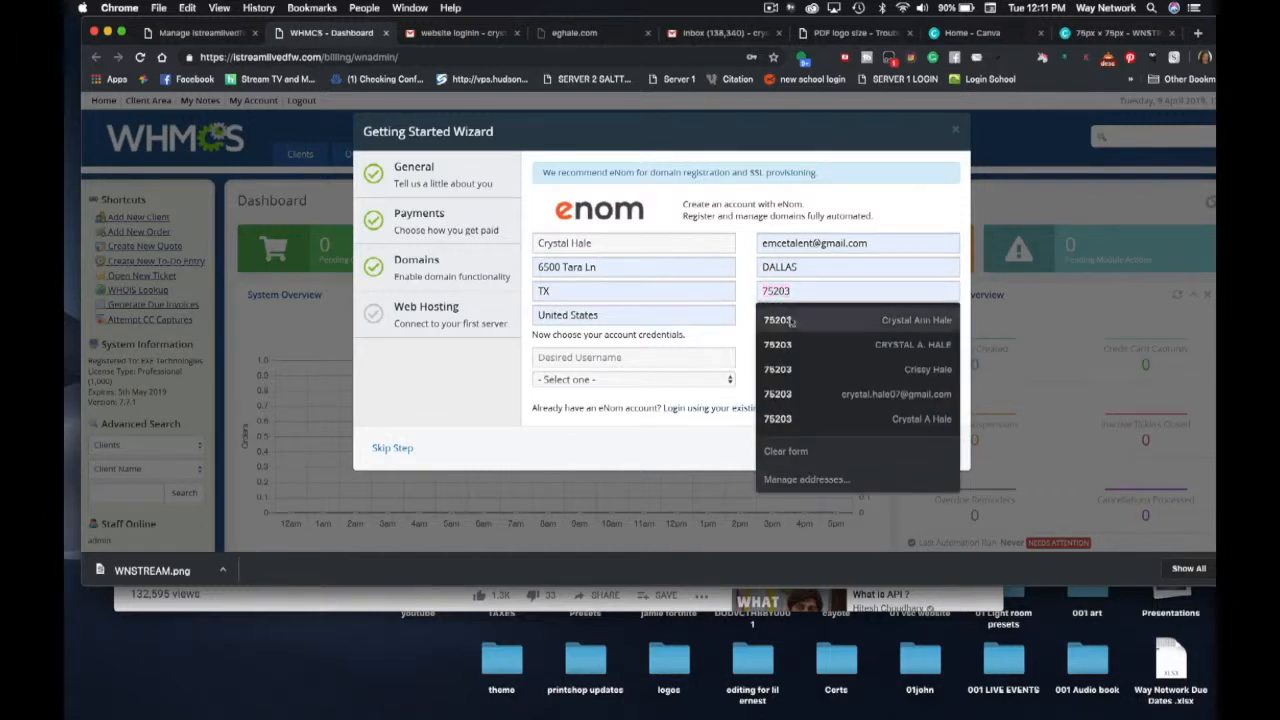
{"action": "left_click_drag", "start_coordinate": [797, 290], "coordinate": [755, 290]}
{"action": "type", "text": "75"}
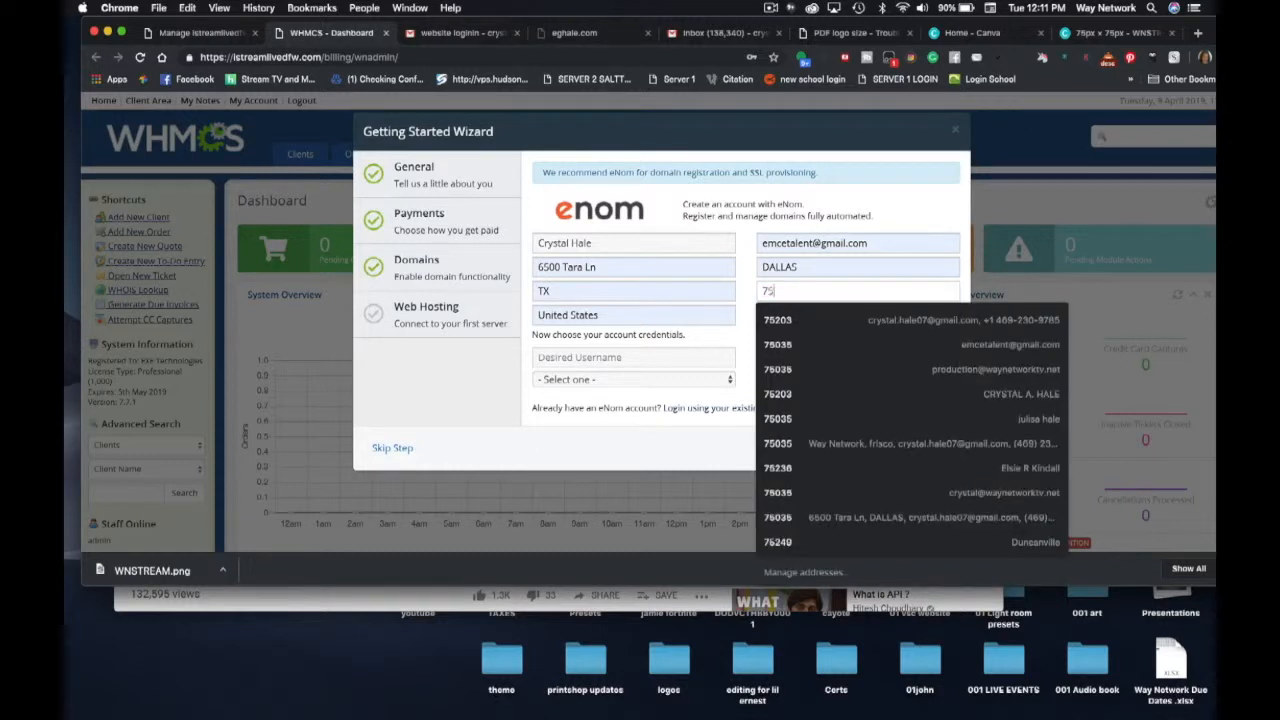
{"action": "type", "text": "035"}
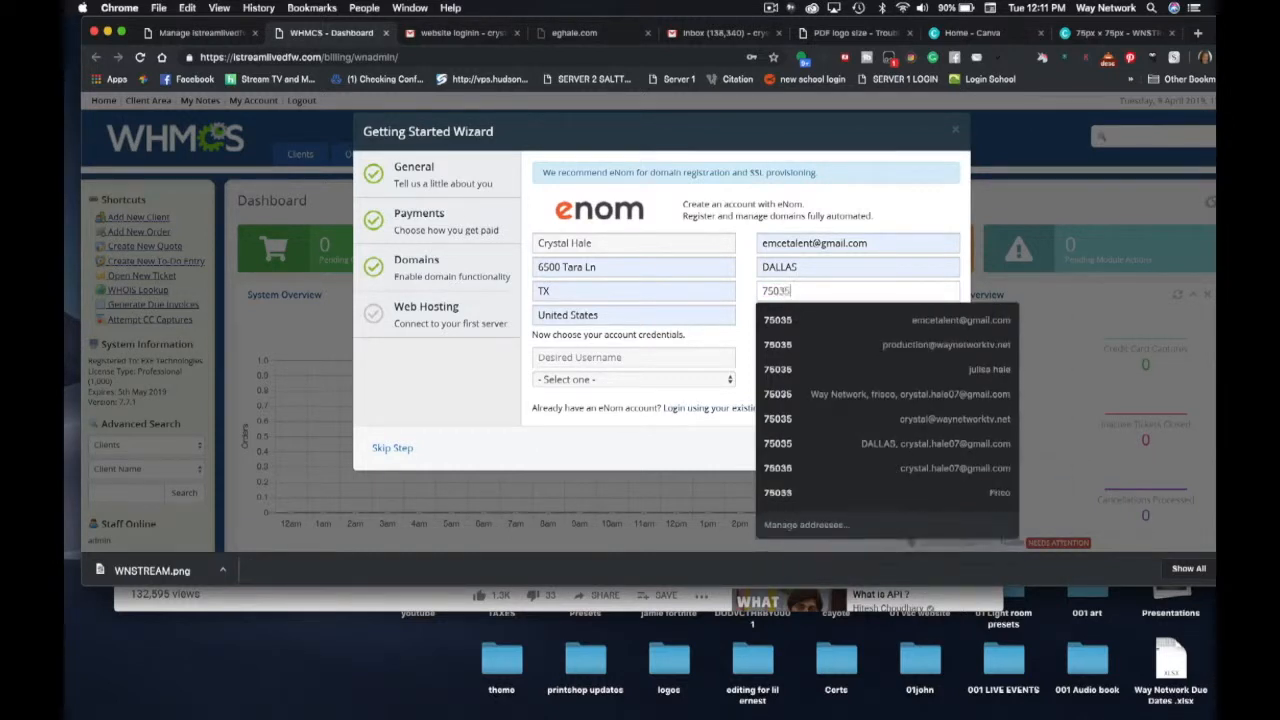
{"action": "key", "text": "Down"}
{"action": "key", "text": "Return"}
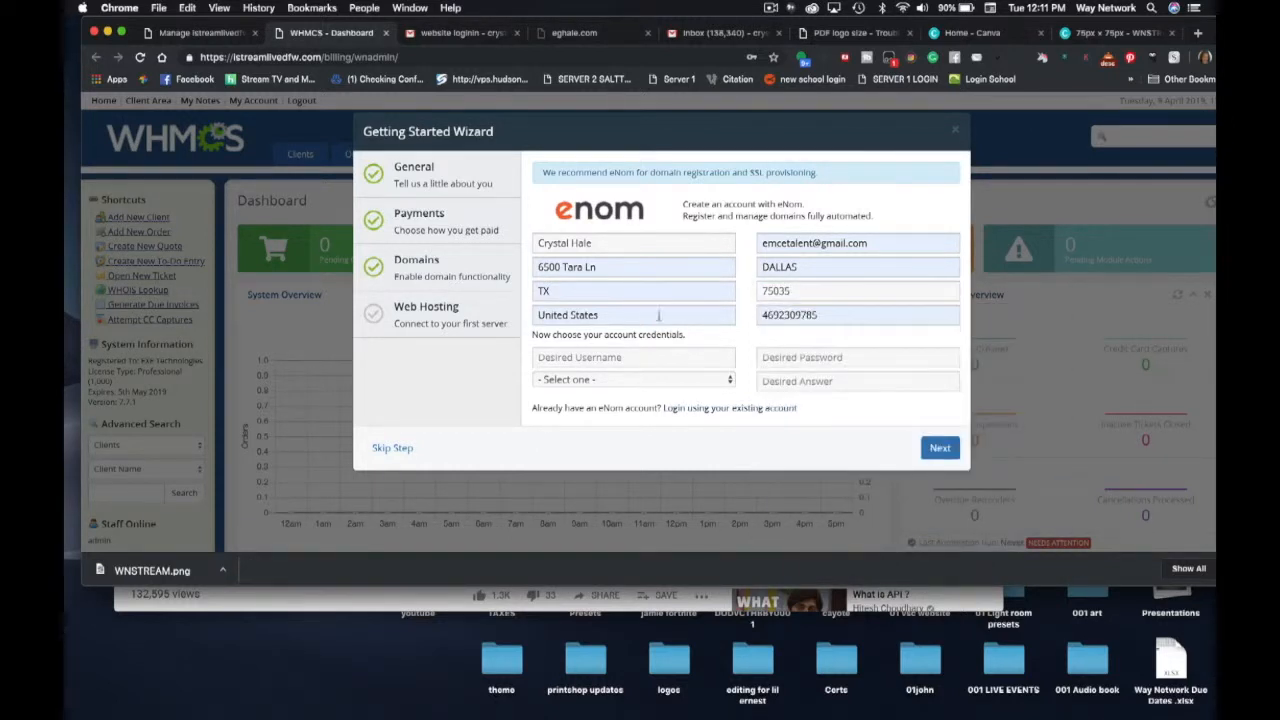
- Change the city from DALLAS to Frisco and advance to the Web Hosting step
{"action": "left_click_drag", "start_coordinate": [838, 268], "coordinate": [752, 268]}
{"action": "type", "text": "f"}
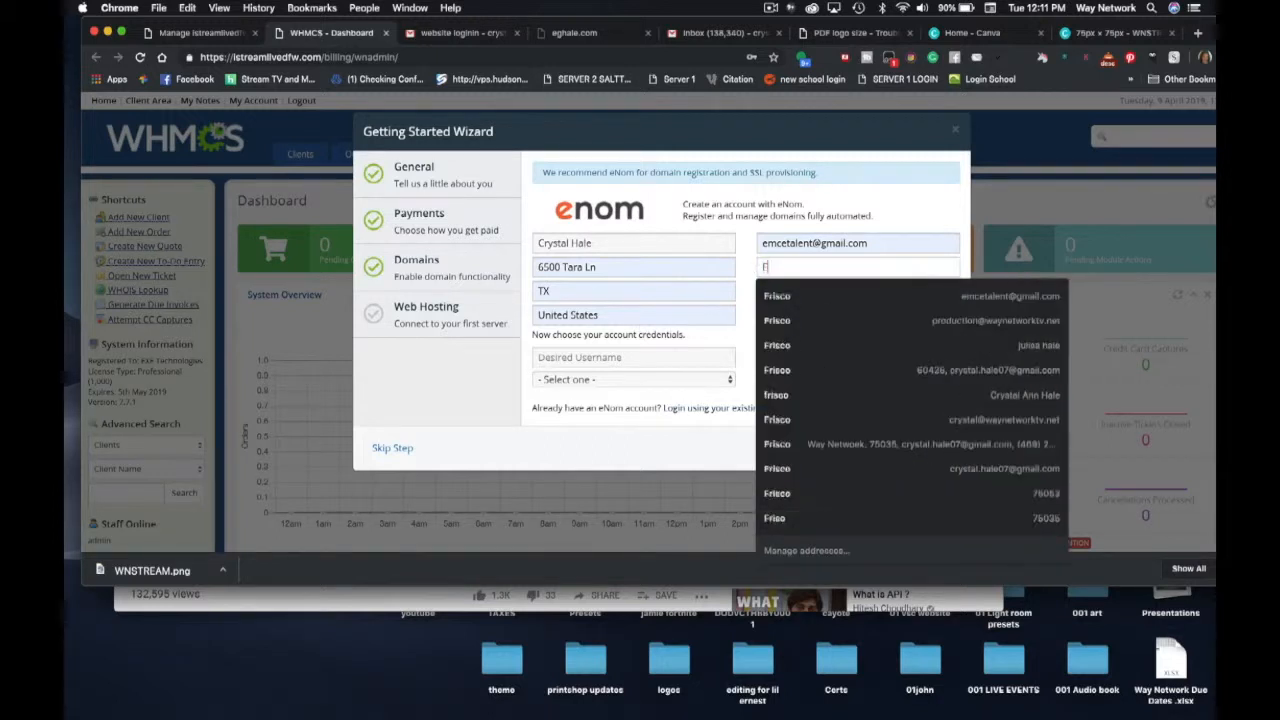
{"action": "left_click", "coordinate": [760, 292]}
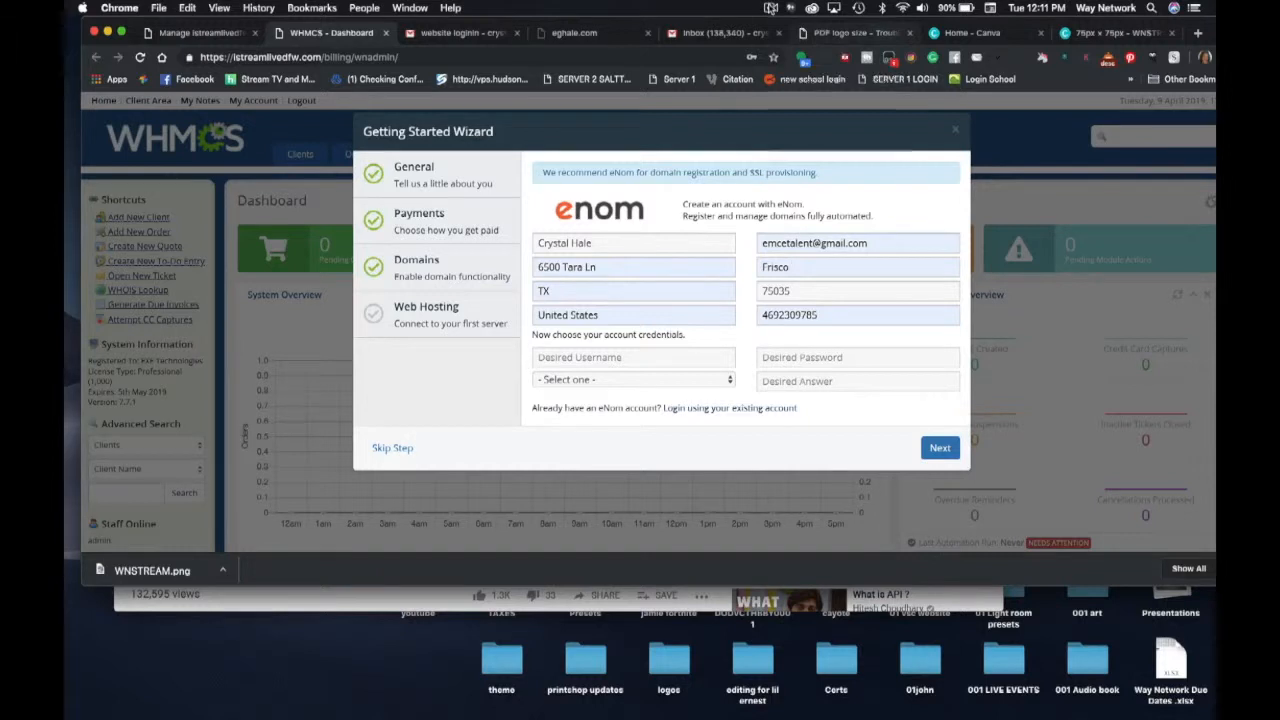
{"action": "left_click", "coordinate": [771, 8]}
{"action": "left_click", "coordinate": [777, 50]}
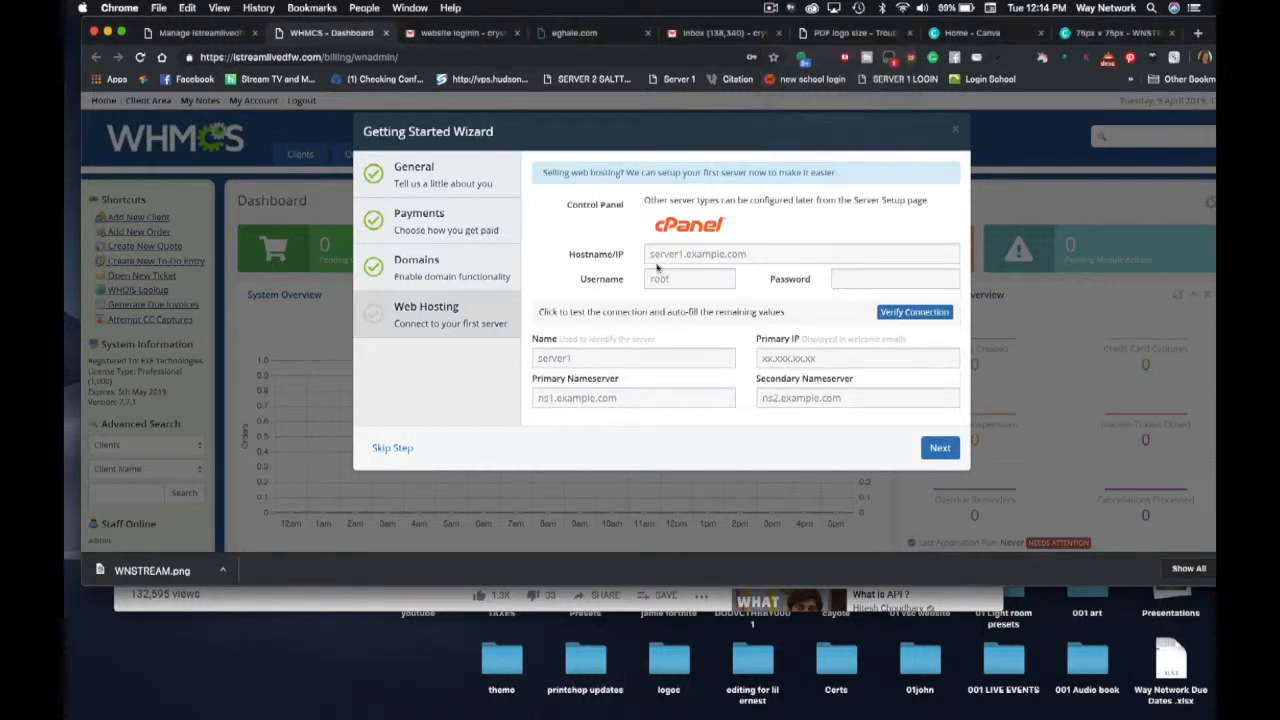
{"action": "left_click", "coordinate": [661, 255]}
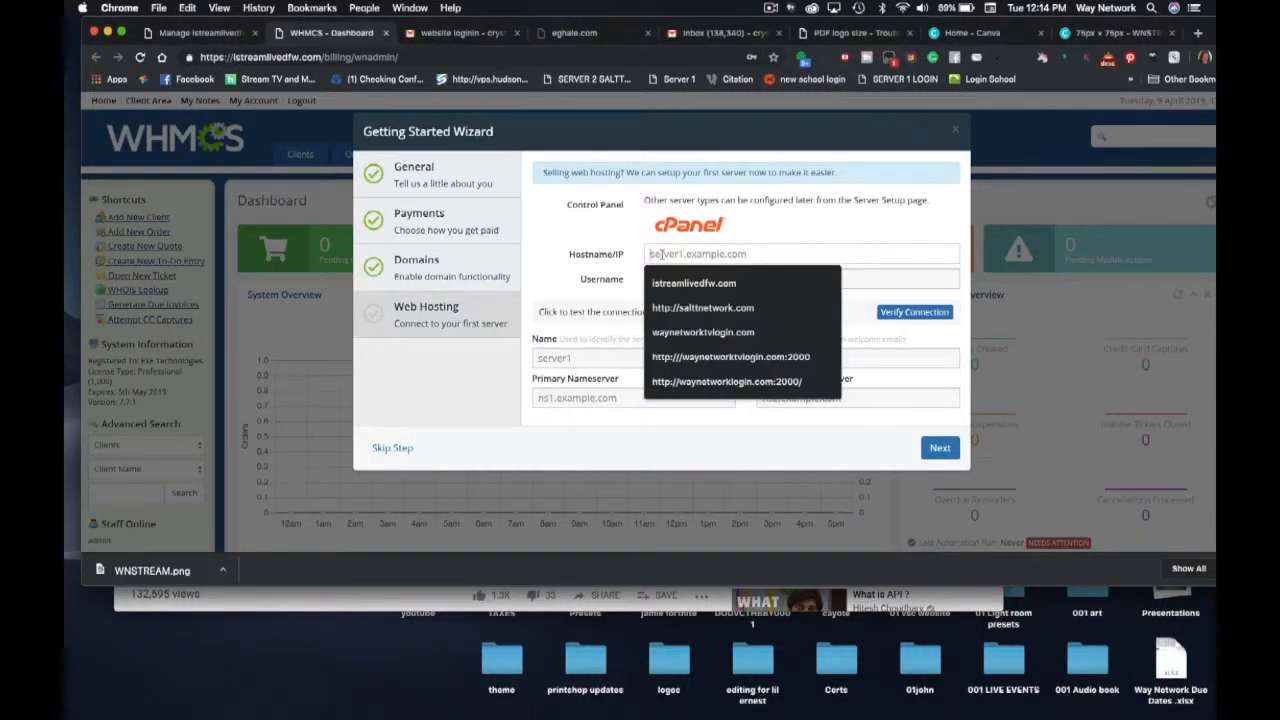
{"action": "type", "text": "http://192.185.129.4/whm"}
{"action": "left_click_drag", "start_coordinate": [700, 254], "coordinate": [645, 254]}
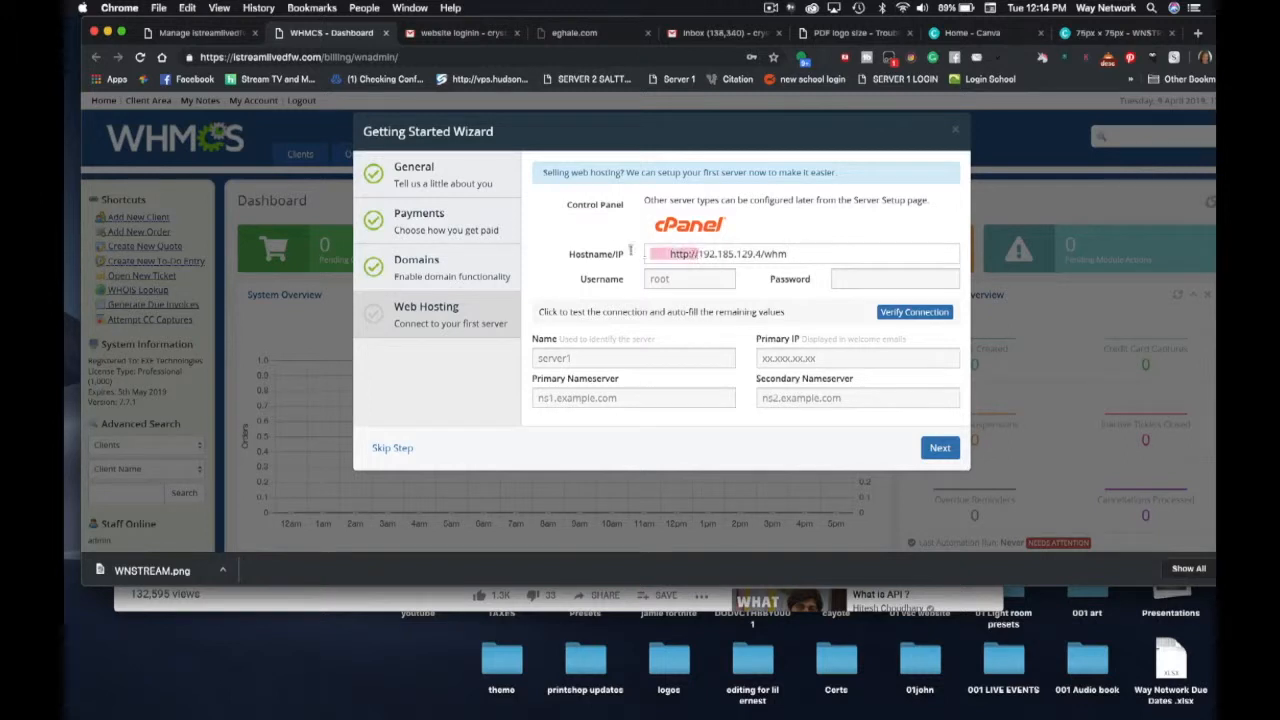
{"action": "key", "text": "BackSpace"}
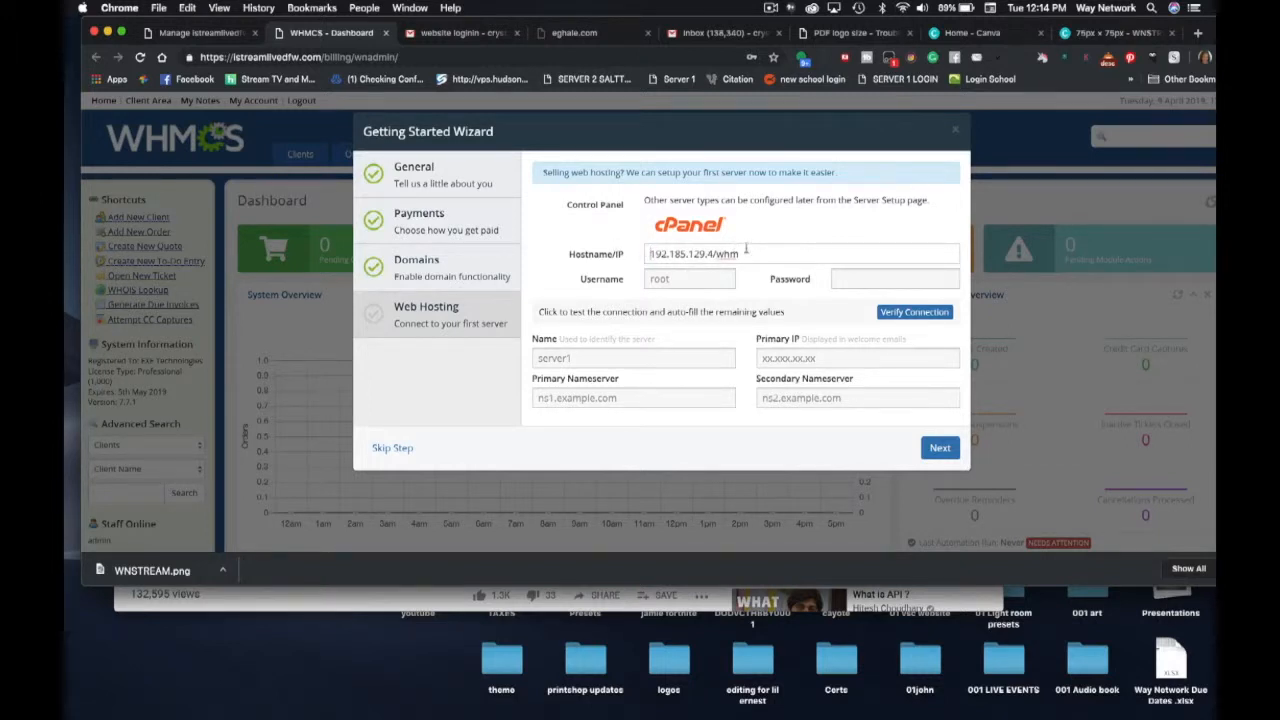
{"action": "left_click", "coordinate": [746, 254]}
{"action": "key", "text": "BackSpace"}
{"action": "key", "text": "BackSpace"}
{"action": "key", "text": "BackSpace"}
{"action": "key", "text": "BackSpace"}
- Enter the server username and password, then select the IP 192.185.129.4 for copying
{"action": "left_click", "coordinate": [692, 282]}
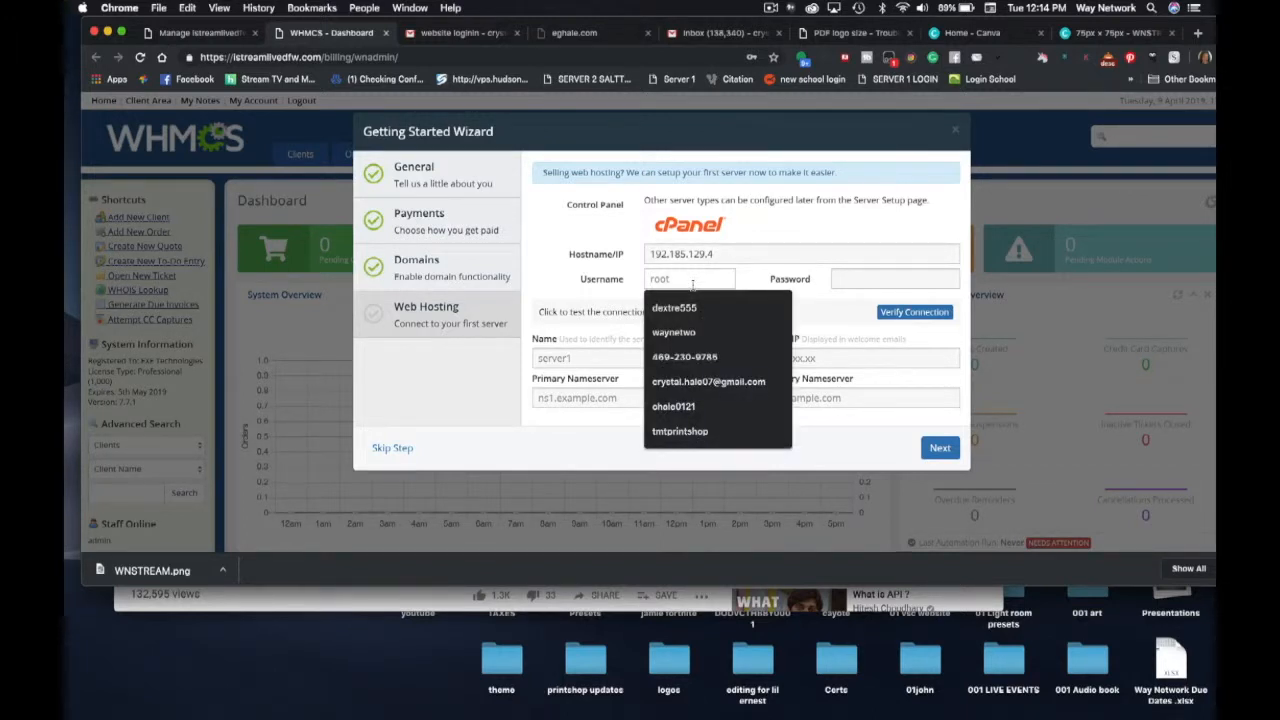
{"action": "type", "text": "ist"}
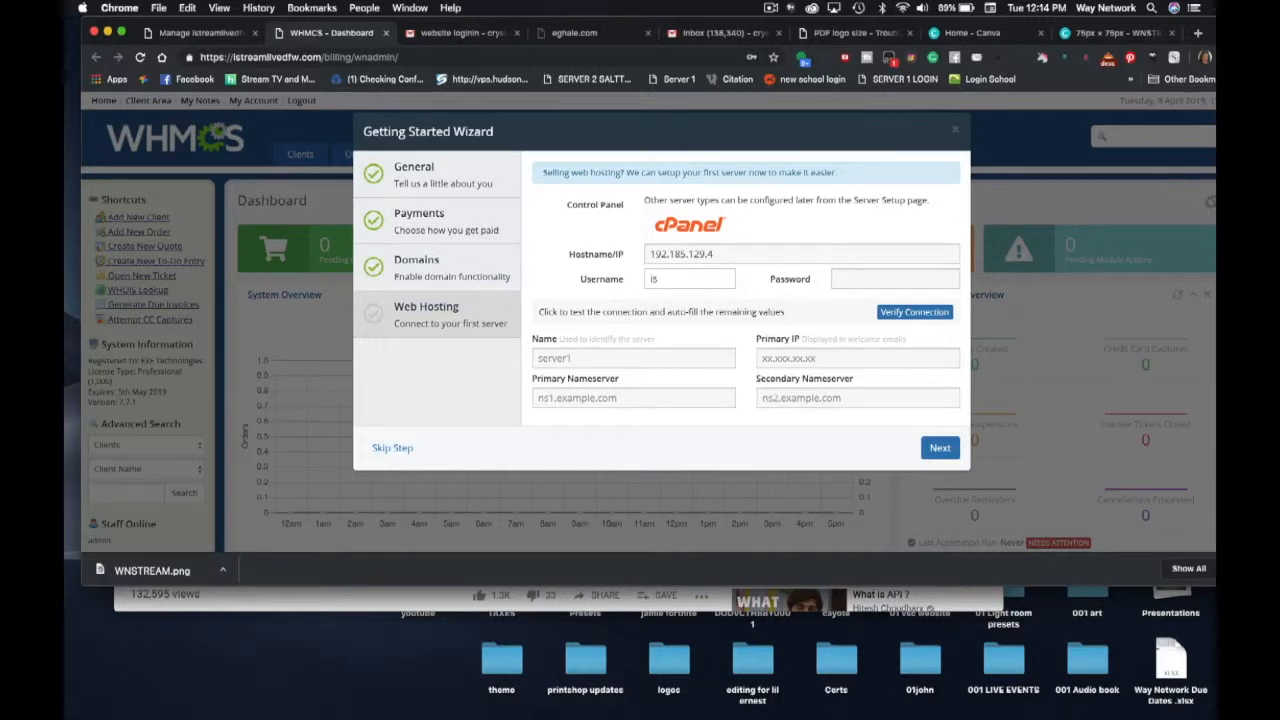
{"action": "left_click", "coordinate": [771, 8]}
{"action": "left_click", "coordinate": [785, 50]}
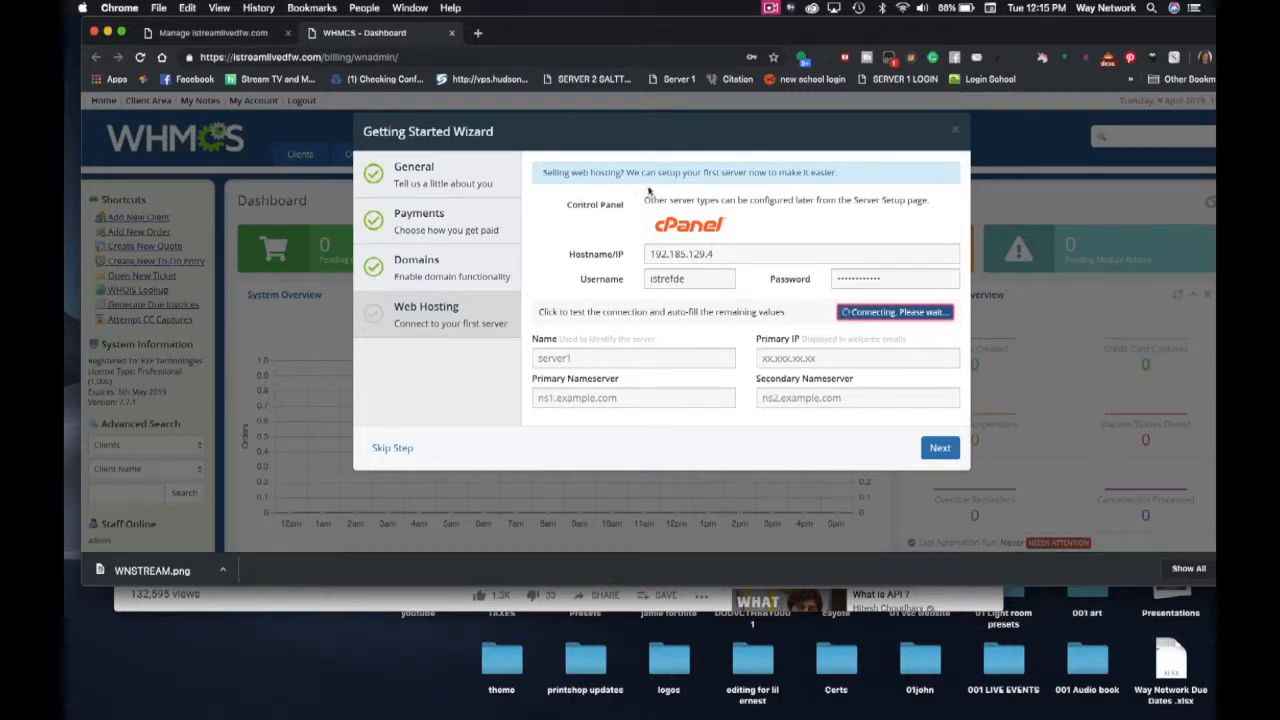
{"action": "left_click_drag", "start_coordinate": [722, 254], "coordinate": [638, 260]}
{"action": "key", "text": "super+c"}
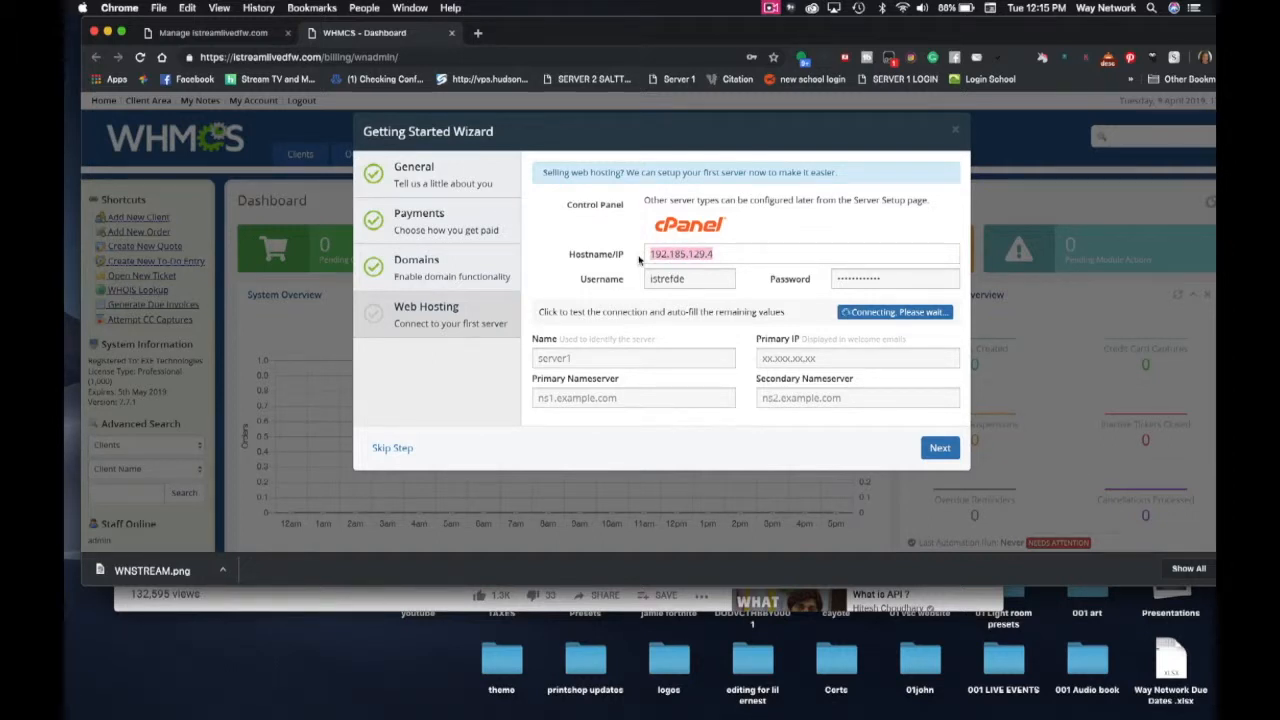
- Name the server 'Website Server 1', clearing the IP pasted there by mistake
{"action": "left_click", "coordinate": [570, 356]}
{"action": "left_click", "coordinate": [530, 364]}
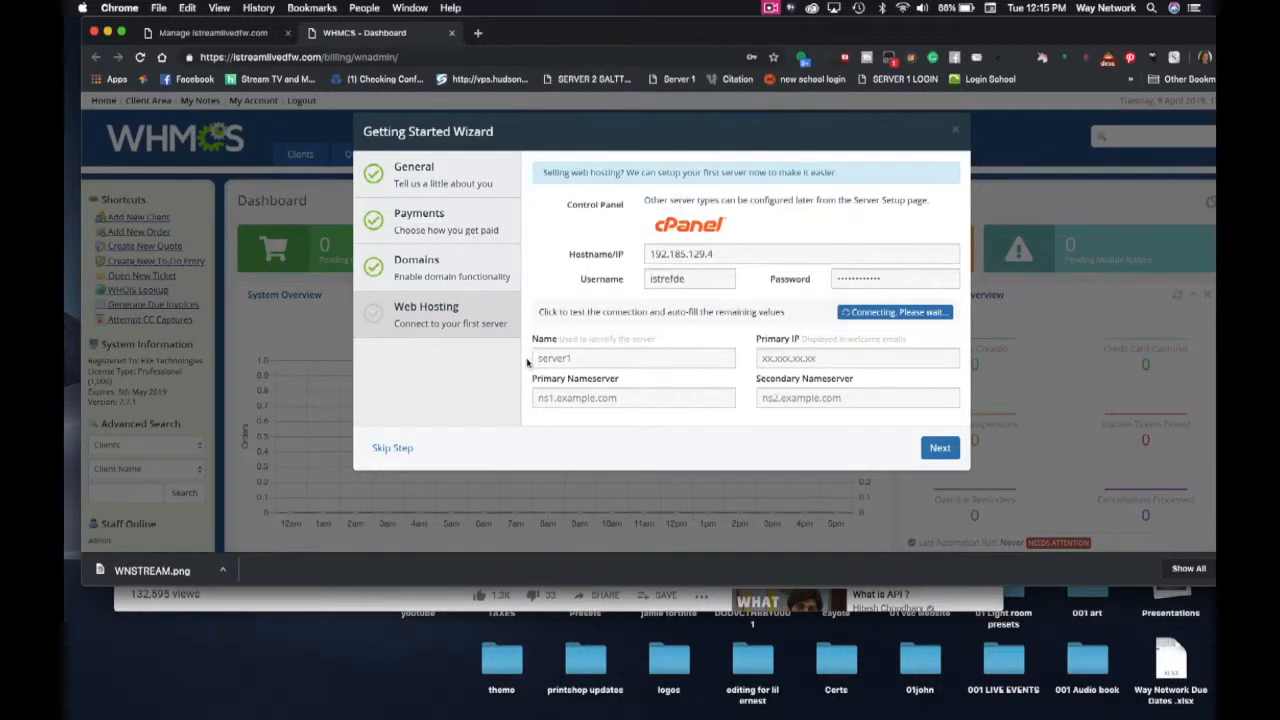
{"action": "left_click", "coordinate": [538, 357]}
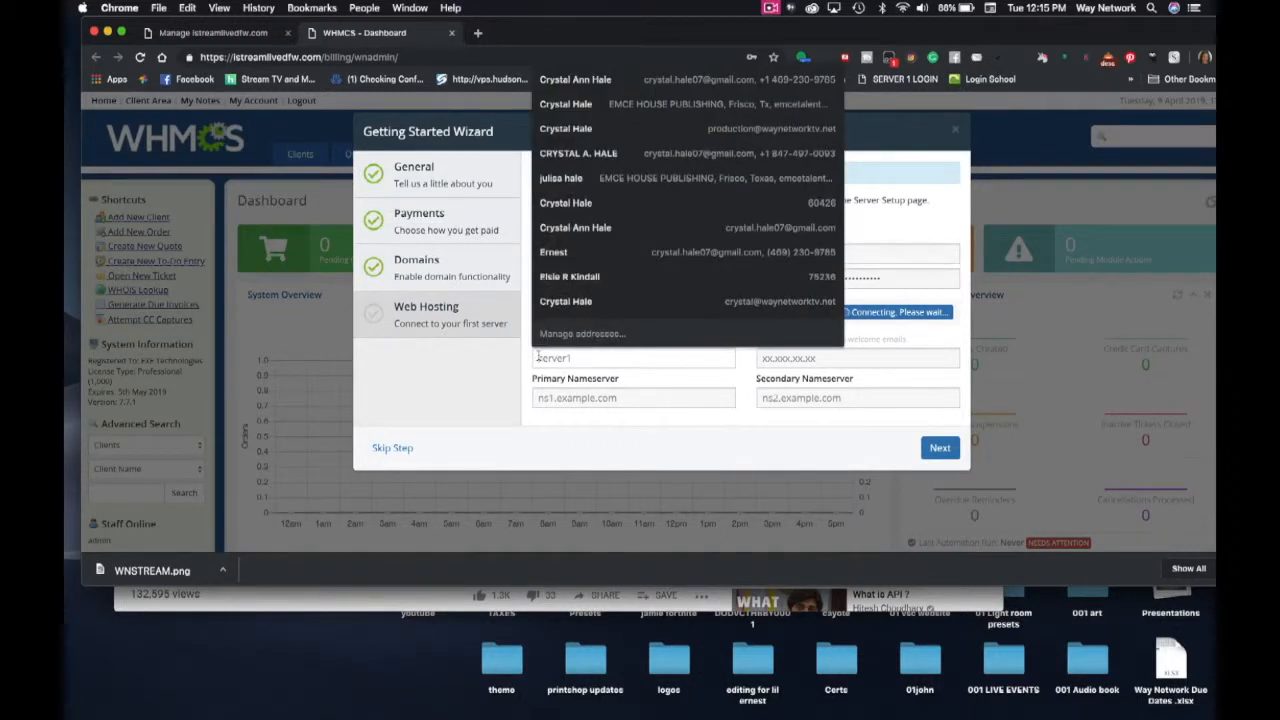
{"action": "key", "text": "super+v"}
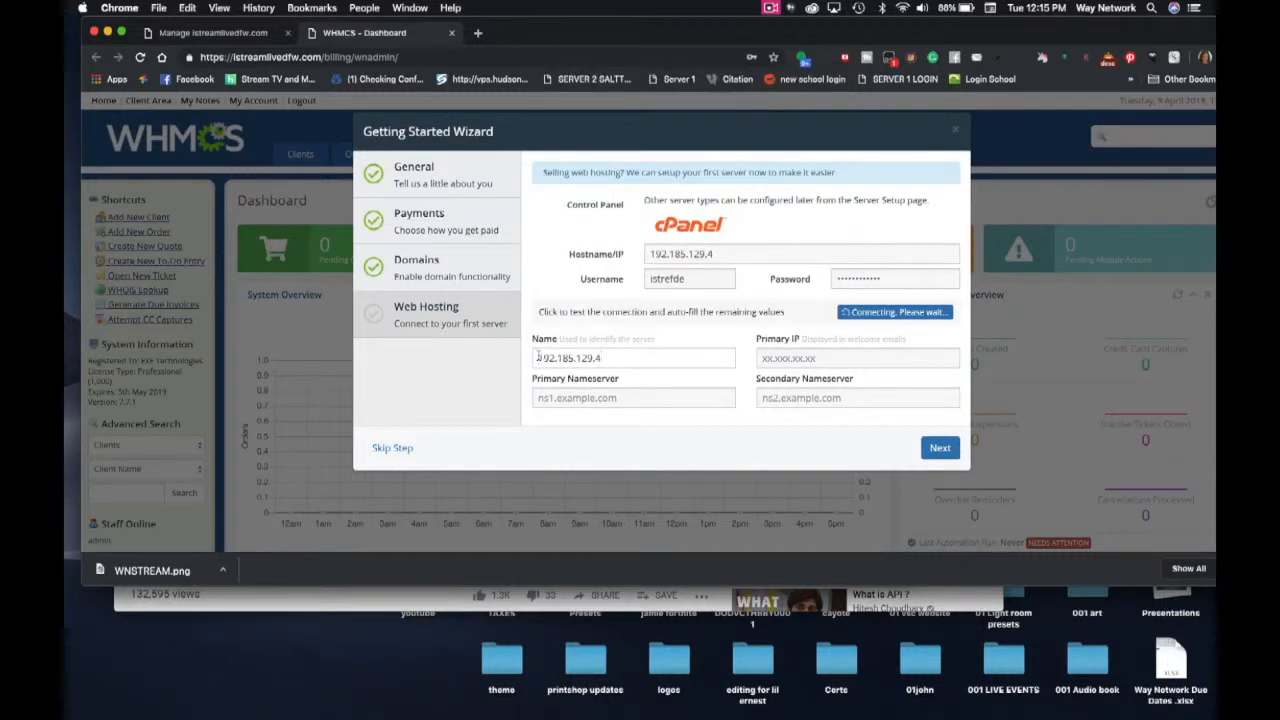
{"action": "left_click_drag", "start_coordinate": [616, 359], "coordinate": [531, 353]}
{"action": "key", "text": "super+c"}
{"action": "key", "text": "BackSpace"}
{"action": "left_click", "coordinate": [553, 360]}
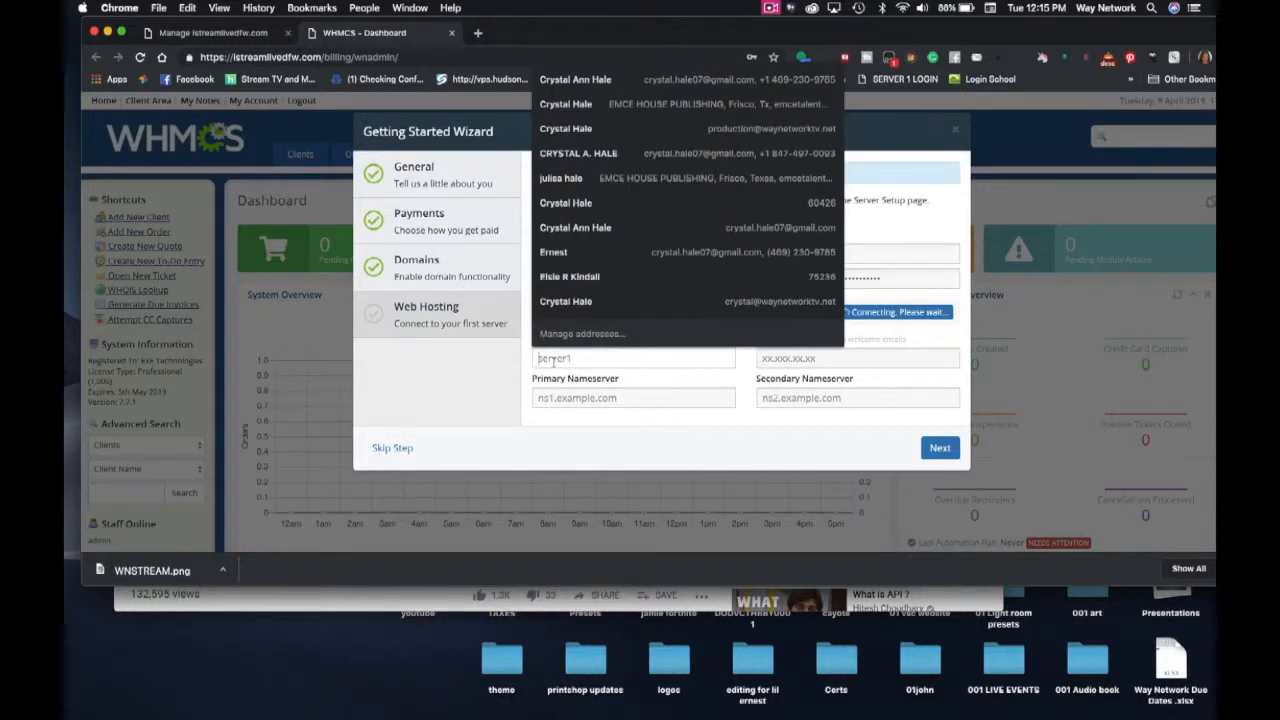
{"action": "type", "text": "Website"}
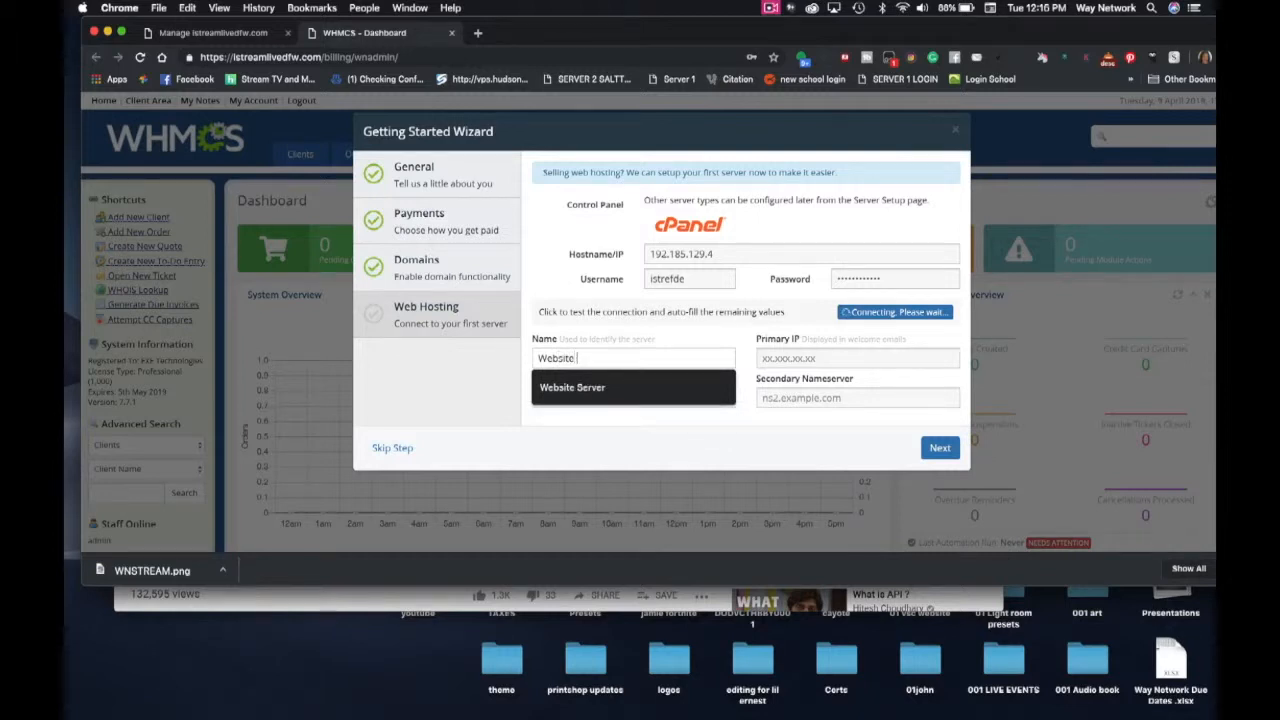
{"action": "type", "text": " Server 1"}
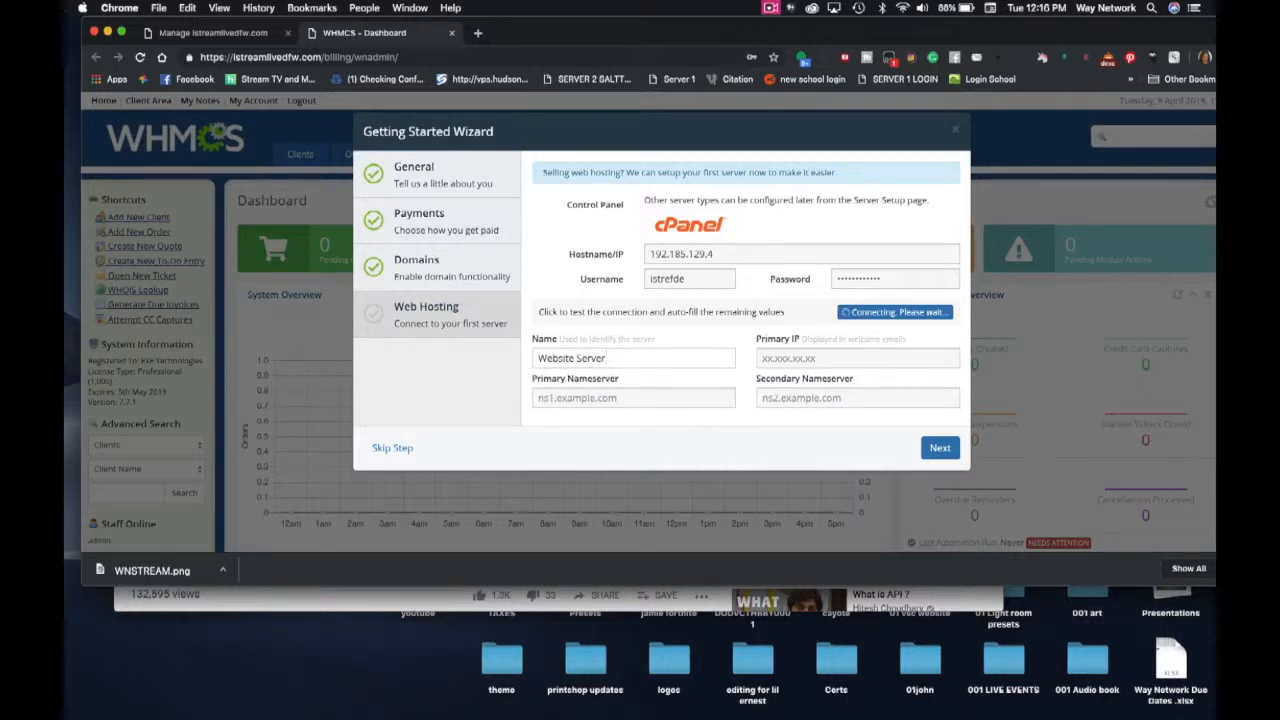
- Paste 192.185.129.4 into the Primary IP field
{"action": "left_click", "coordinate": [764, 357]}
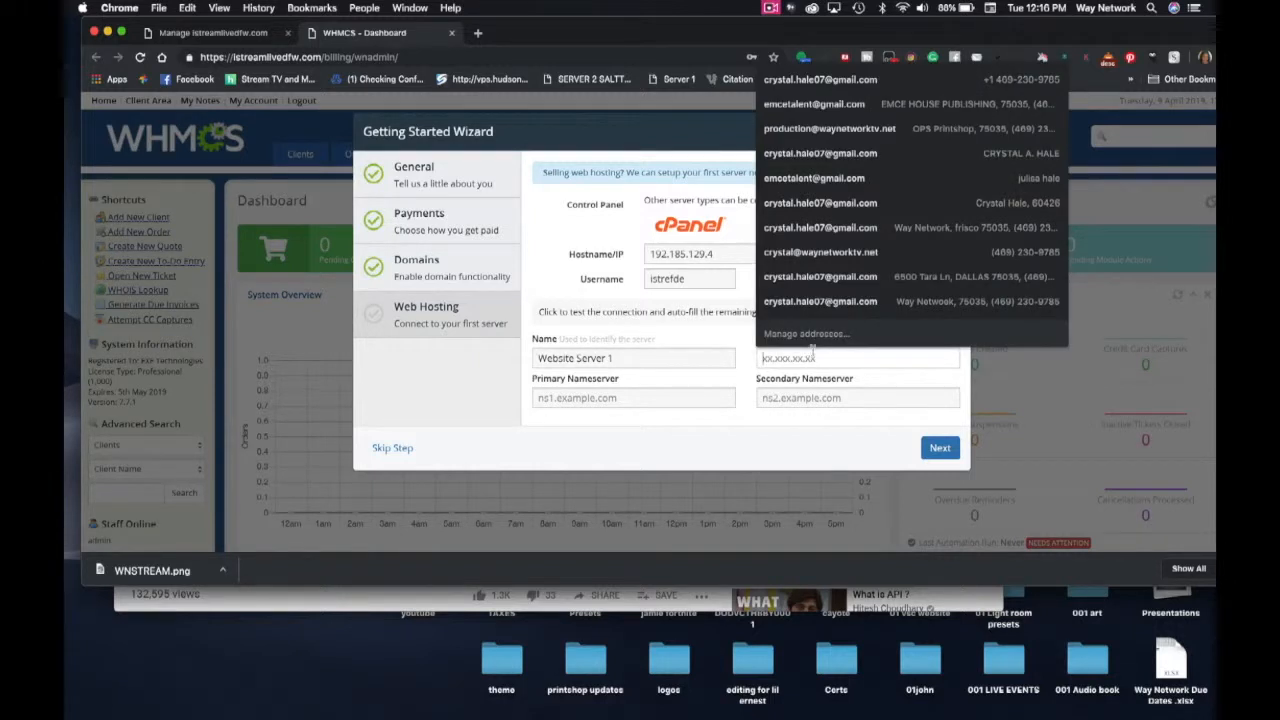
{"action": "key", "text": "super+v"}
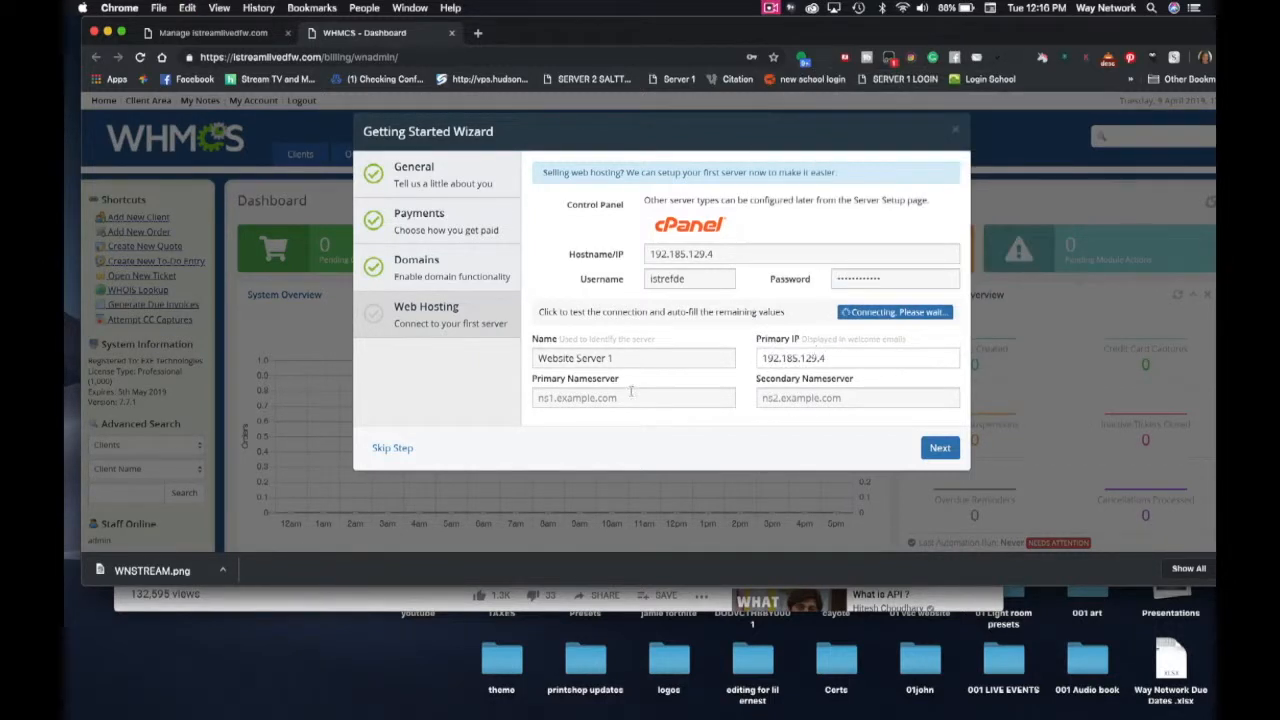
{"action": "left_click", "coordinate": [542, 398]}
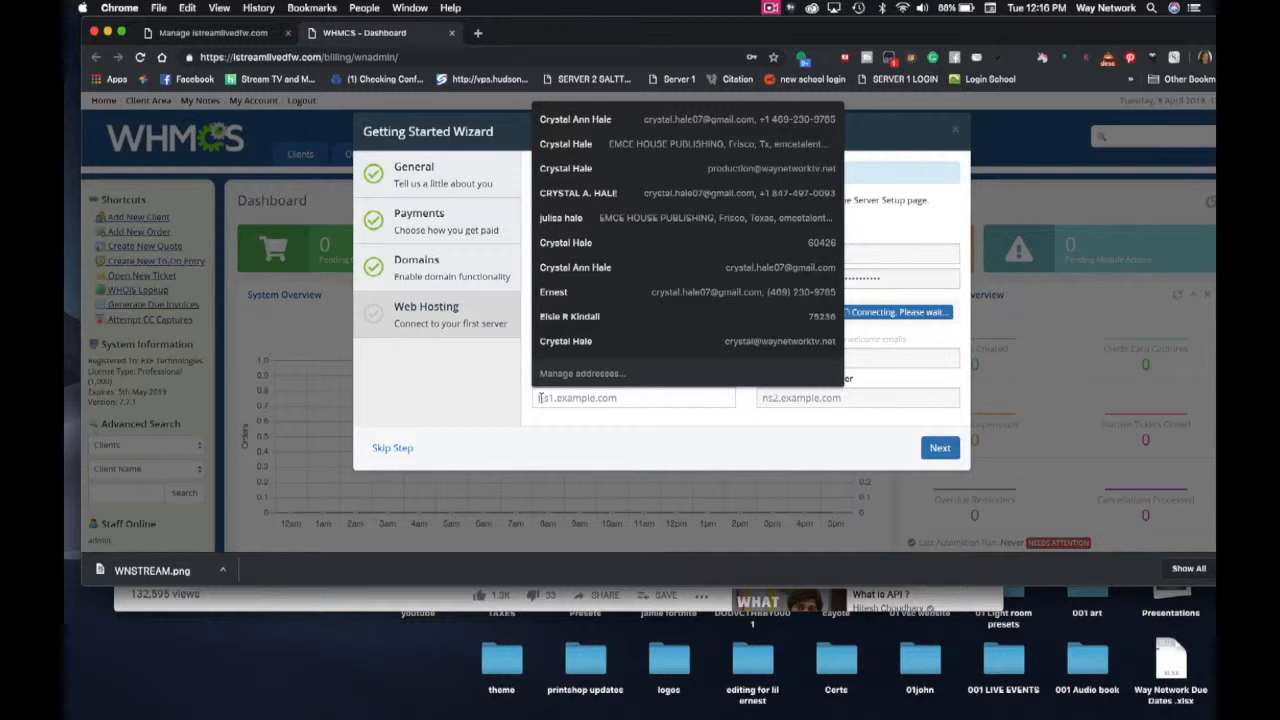
{"action": "left_click", "coordinate": [220, 32]}
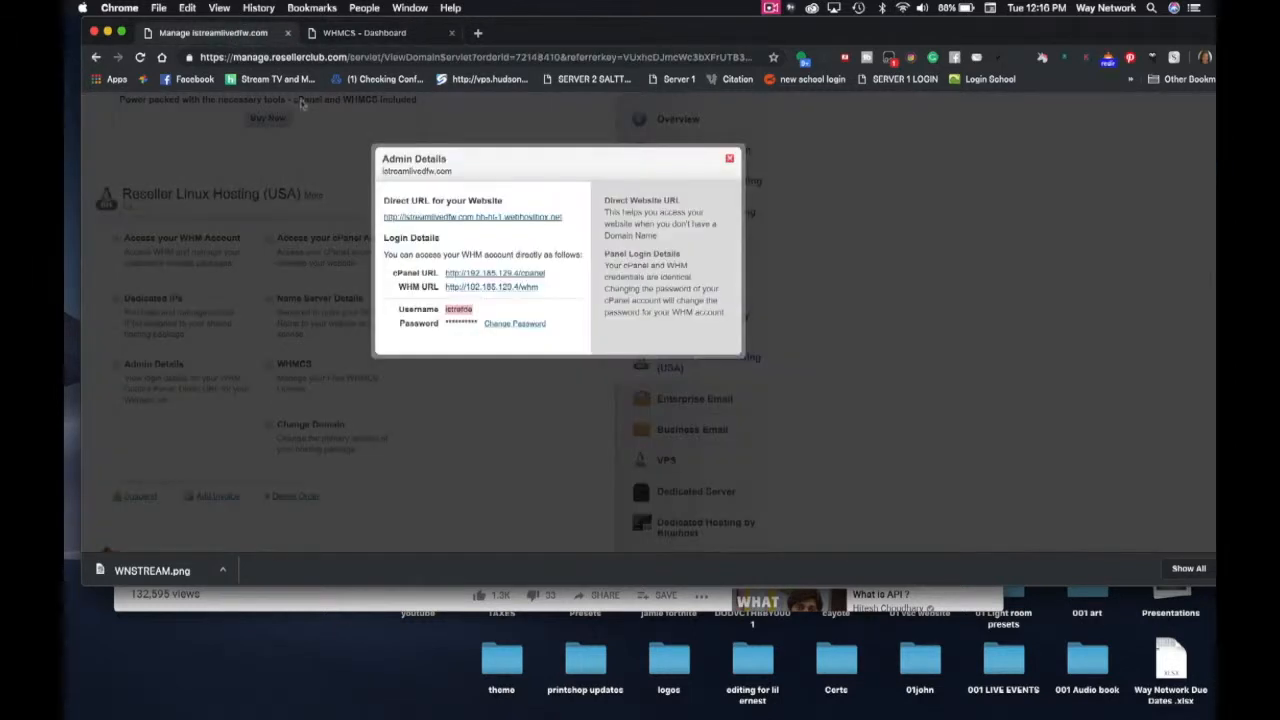
- Copy nameserver ns1.bh-ht-1.webhostbox.net from ResellerClub's Name Server Details and return to WHMCS
{"action": "left_click", "coordinate": [728, 159]}
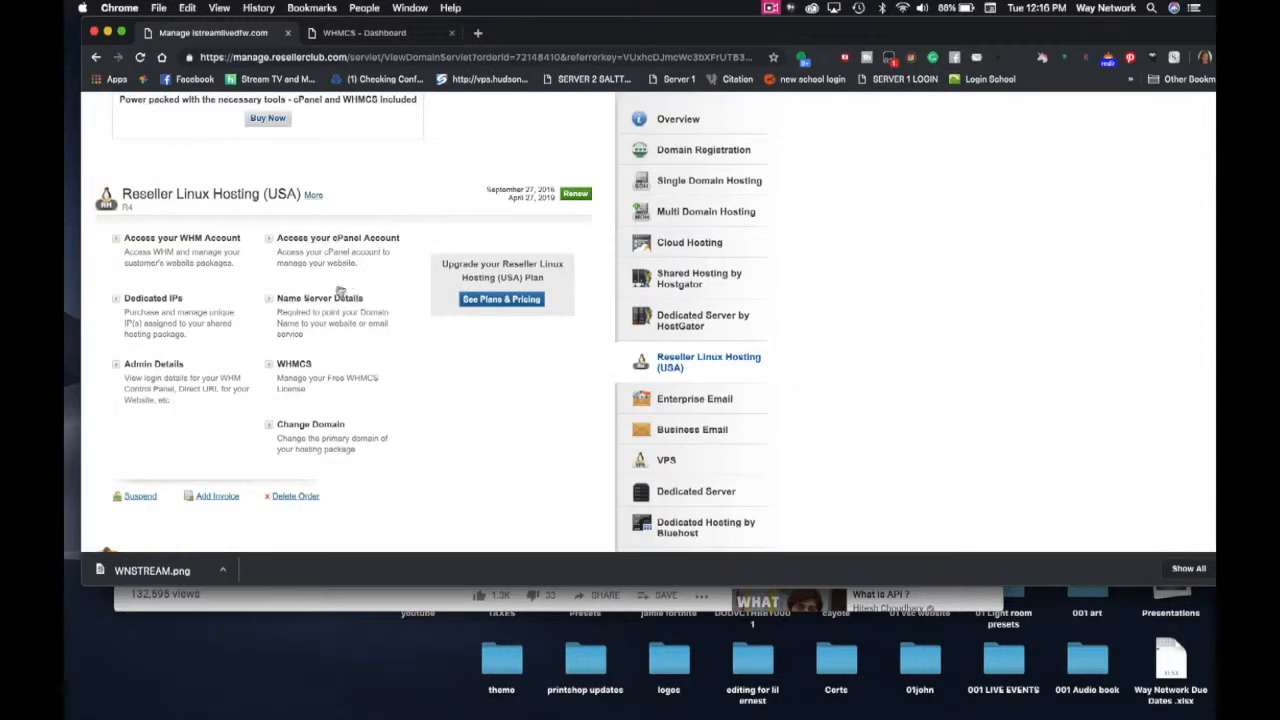
{"action": "left_click", "coordinate": [336, 299]}
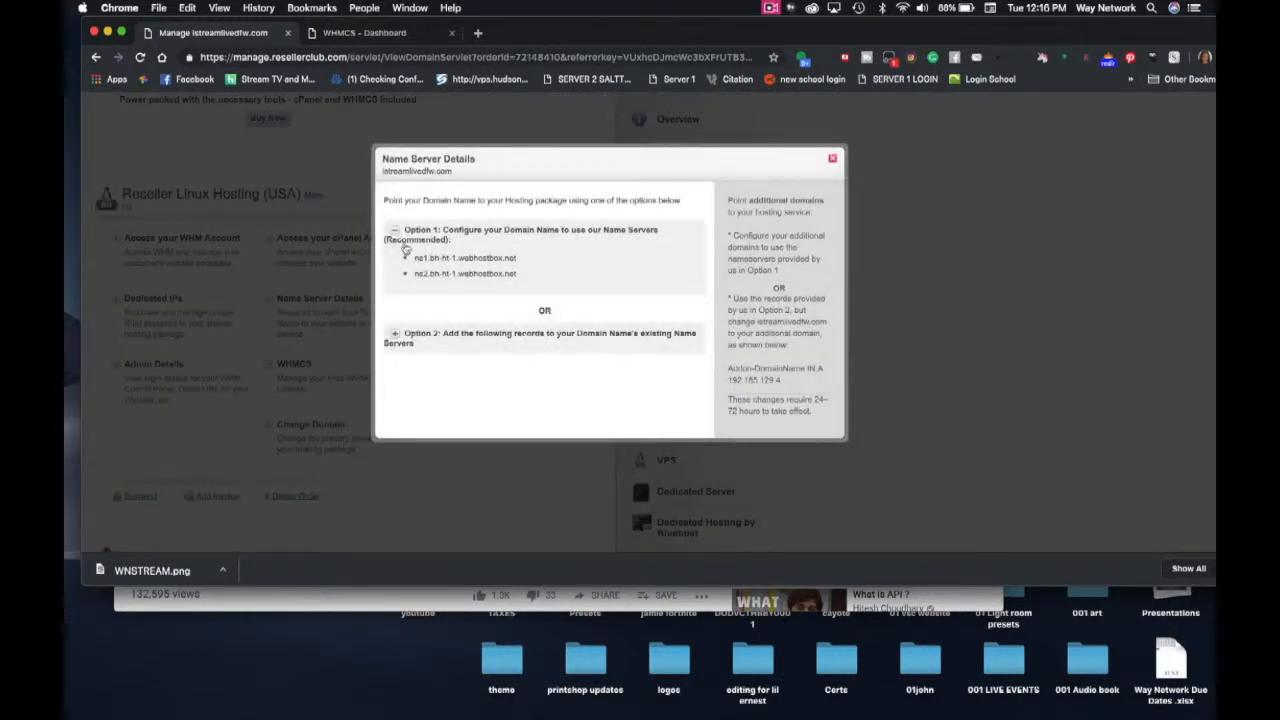
{"action": "left_click_drag", "start_coordinate": [414, 260], "coordinate": [515, 259]}
{"action": "key", "text": "super+c"}
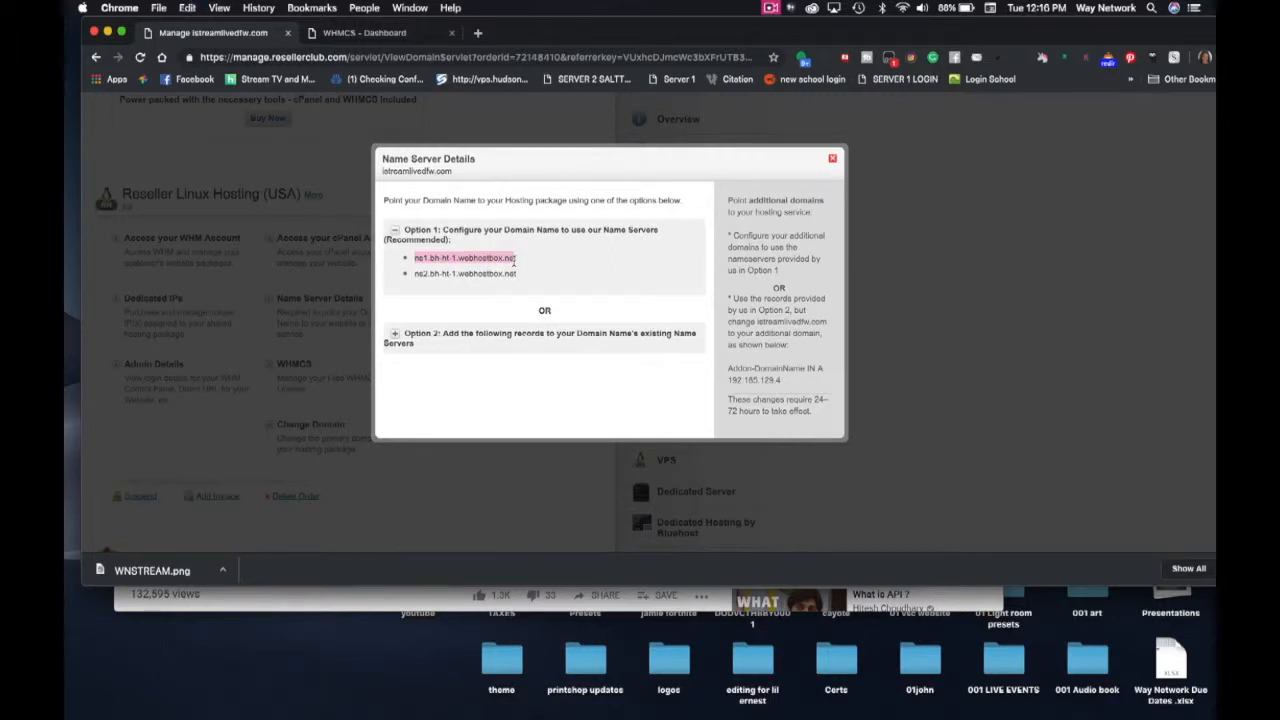
{"action": "left_click", "coordinate": [395, 38]}
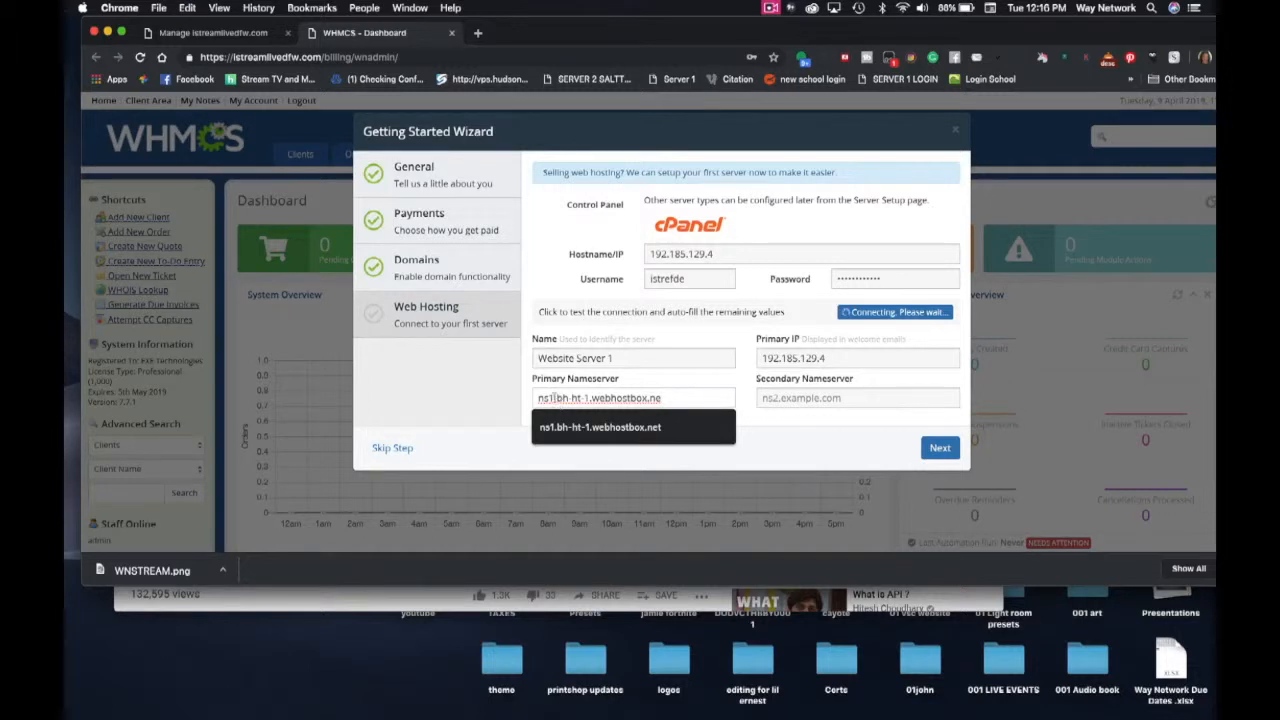
- Set Primary Nameserver to ns1.bh-ht-1.webhostbox.net and Secondary to ns2.bh-ht-1.webhostbox.net
{"action": "left_click", "coordinate": [770, 397]}
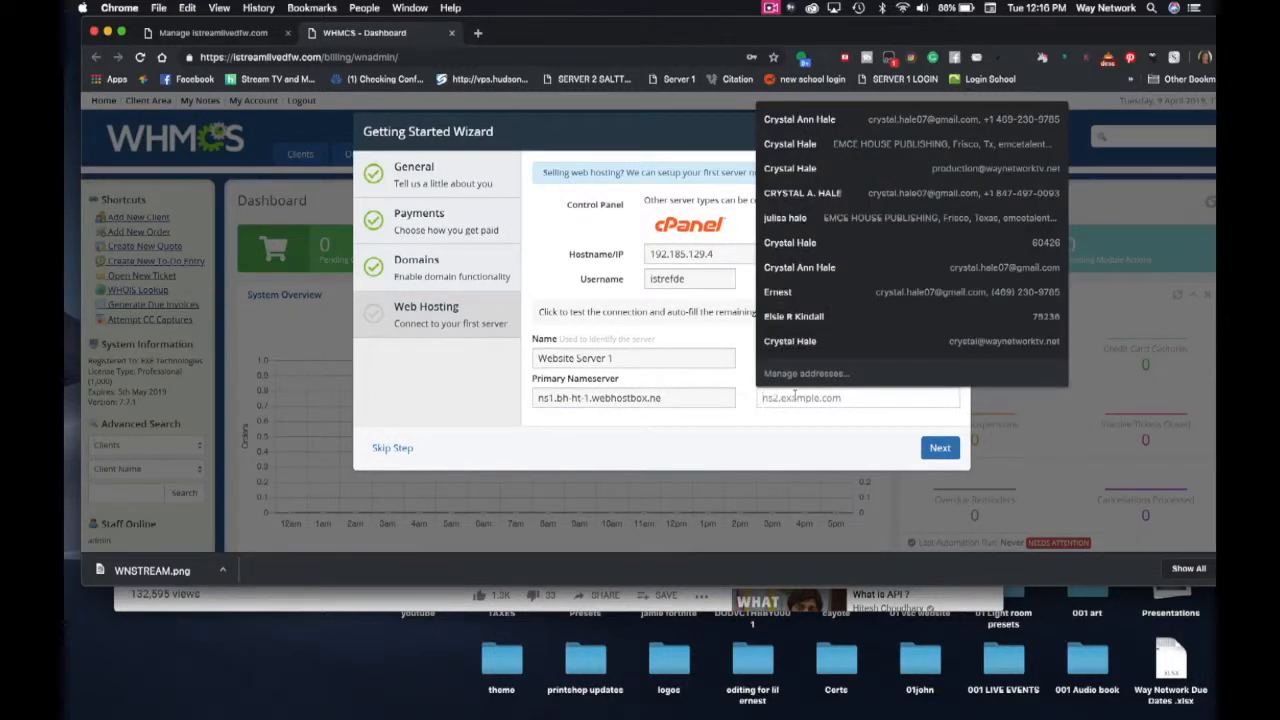
{"action": "key", "text": "super+v"}
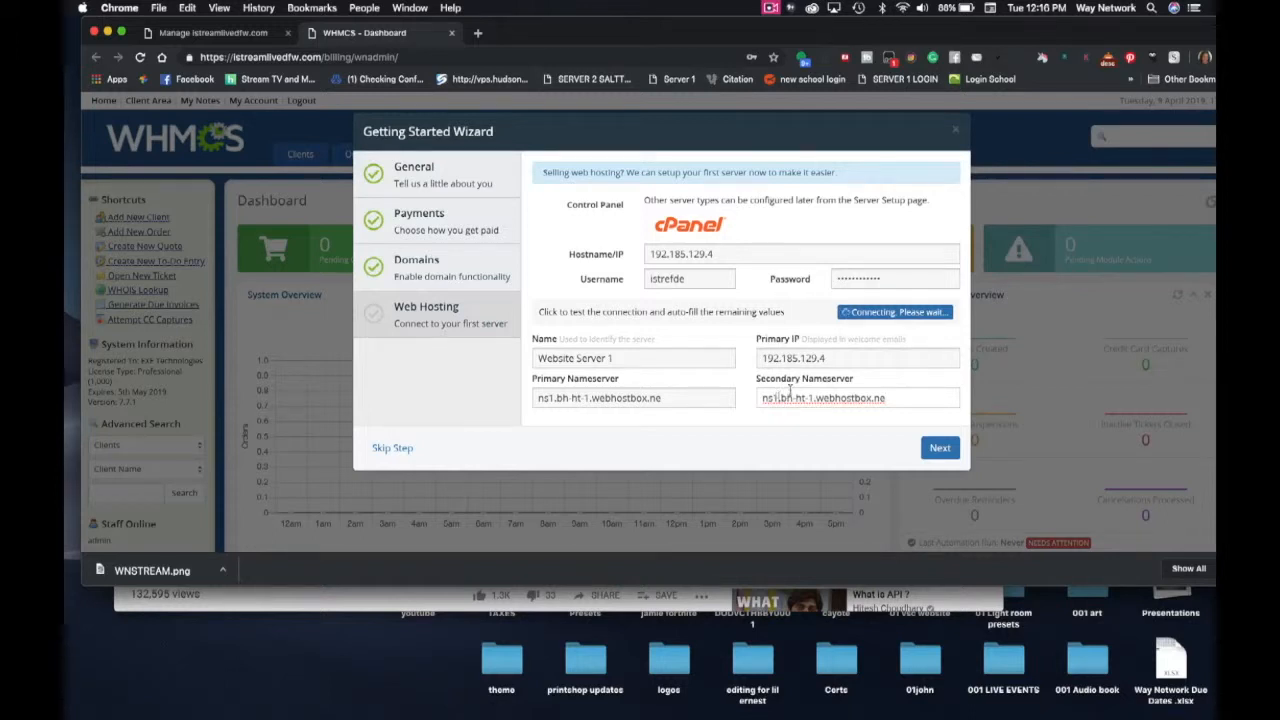
{"action": "key", "text": "BackSpace"}
{"action": "type", "text": "2"}
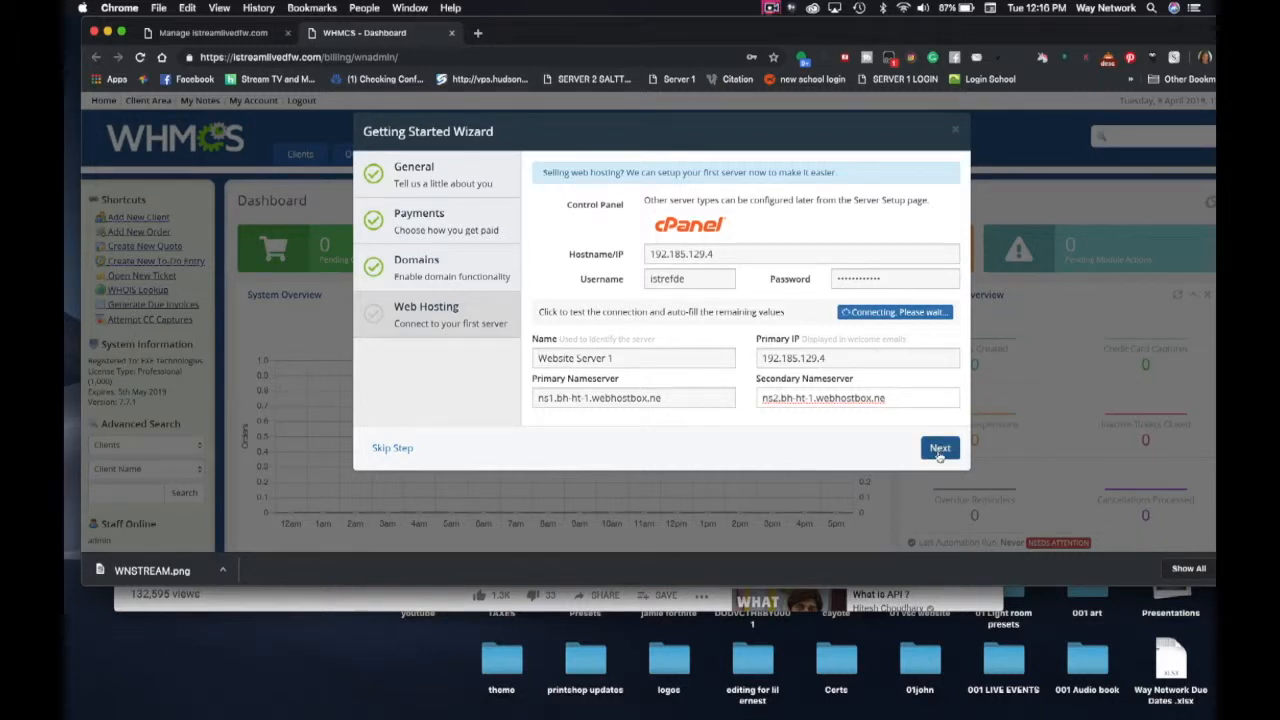
{"action": "left_click", "coordinate": [662, 397]}
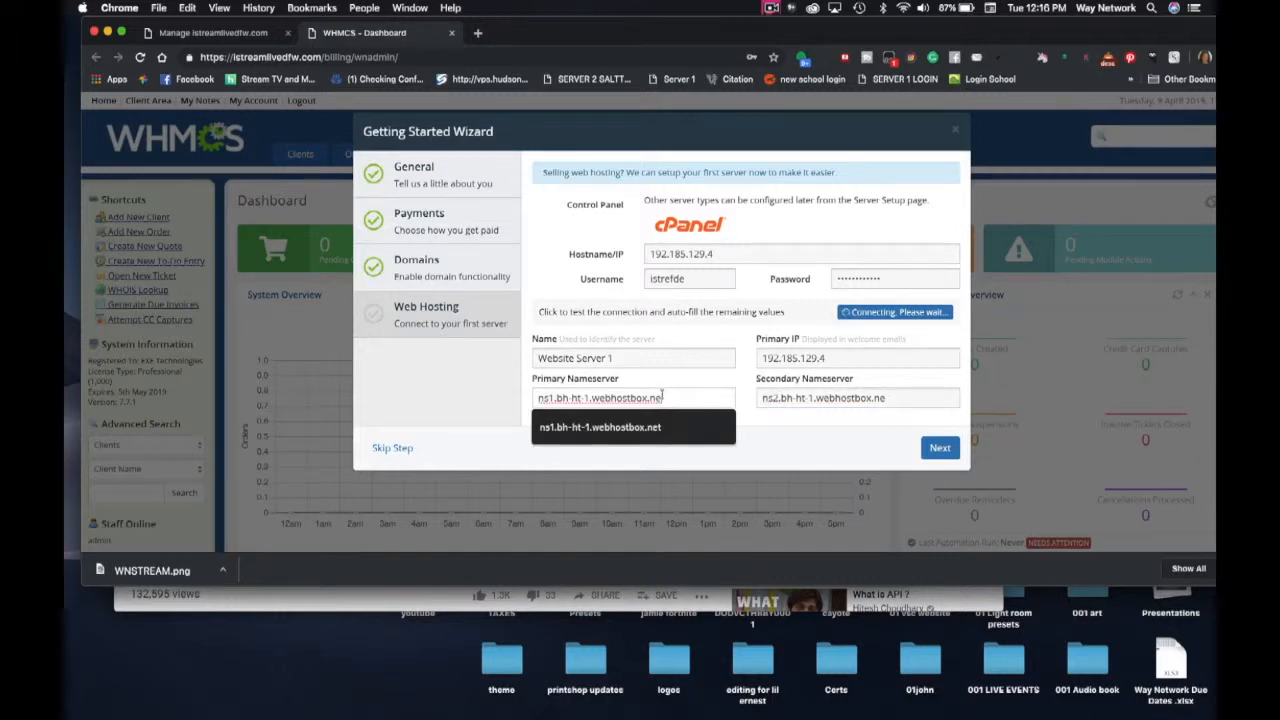
{"action": "left_click", "coordinate": [647, 430]}
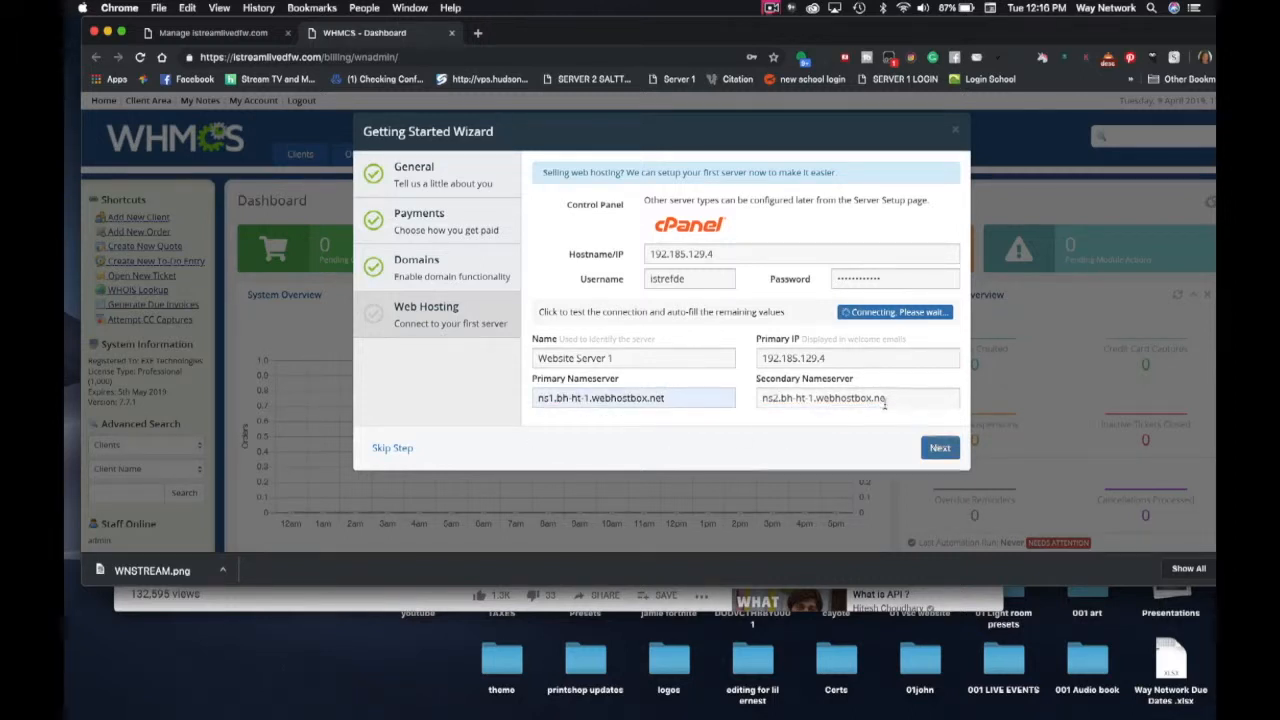
{"action": "left_click", "coordinate": [884, 403]}
{"action": "left_click", "coordinate": [883, 438]}
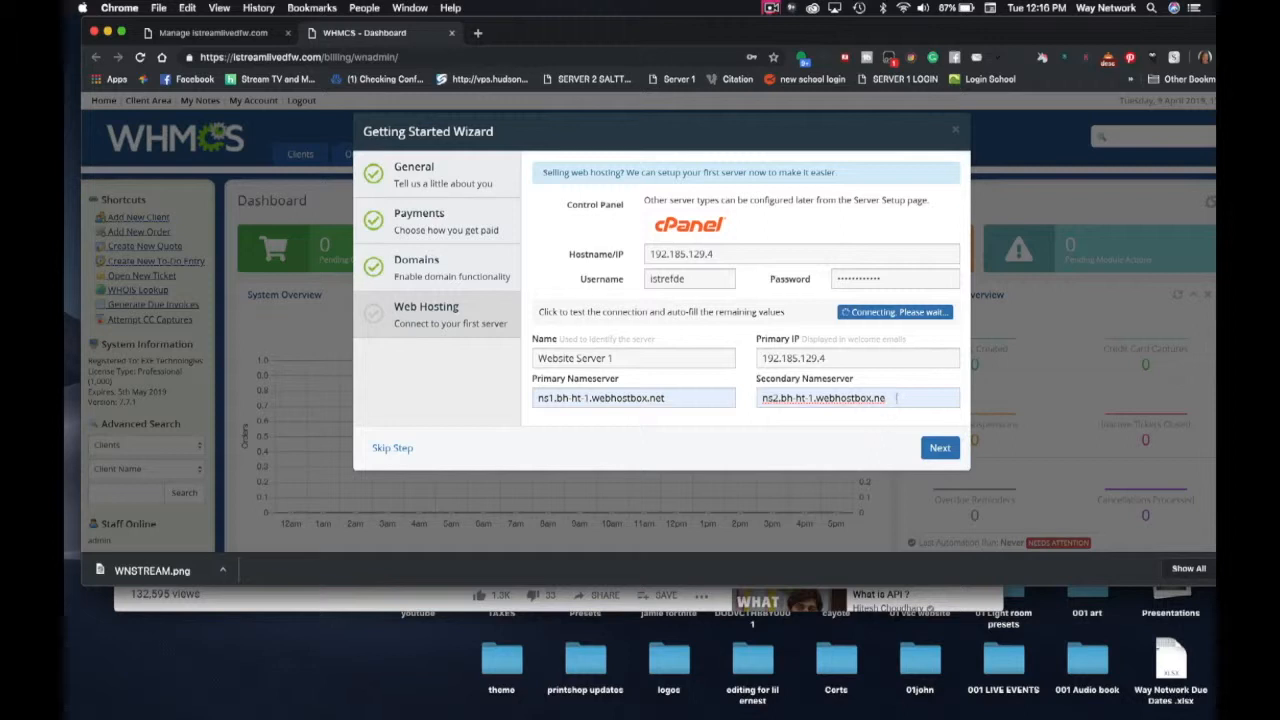
{"action": "type", "text": "t"}
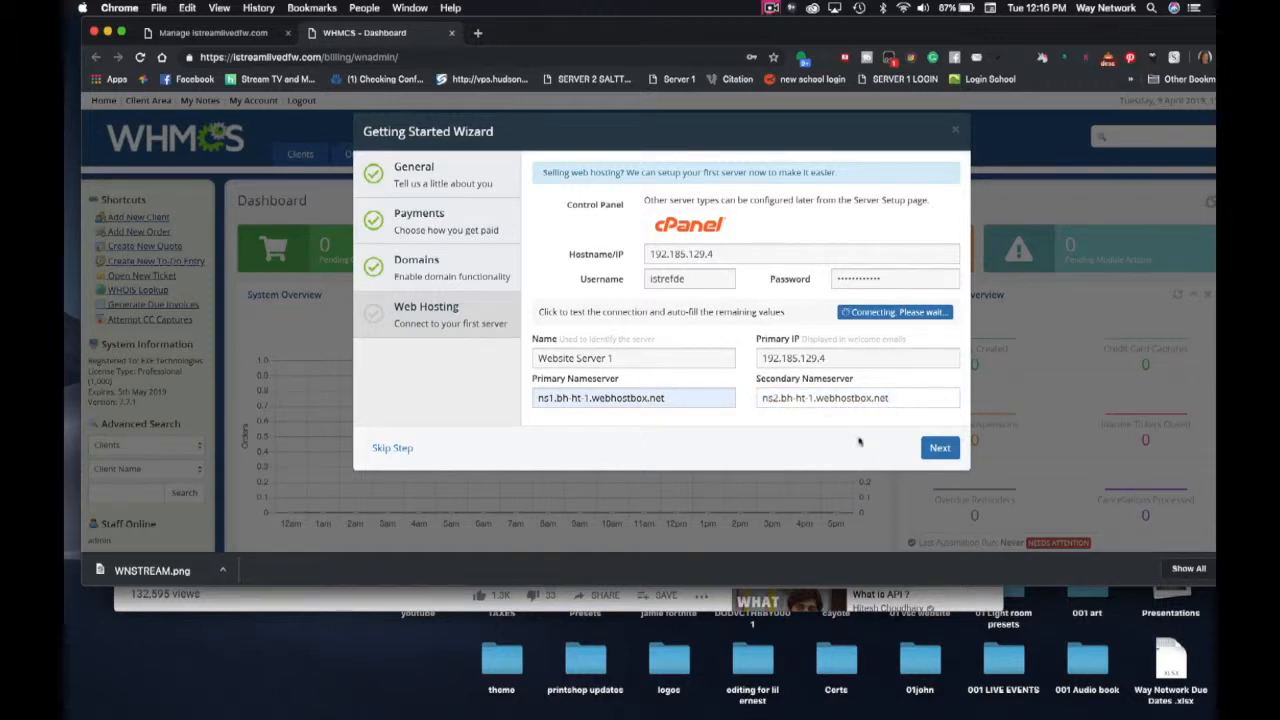
- Submit the server details, retrying after the error, then open the Enom IP help page
{"action": "left_click", "coordinate": [942, 450]}
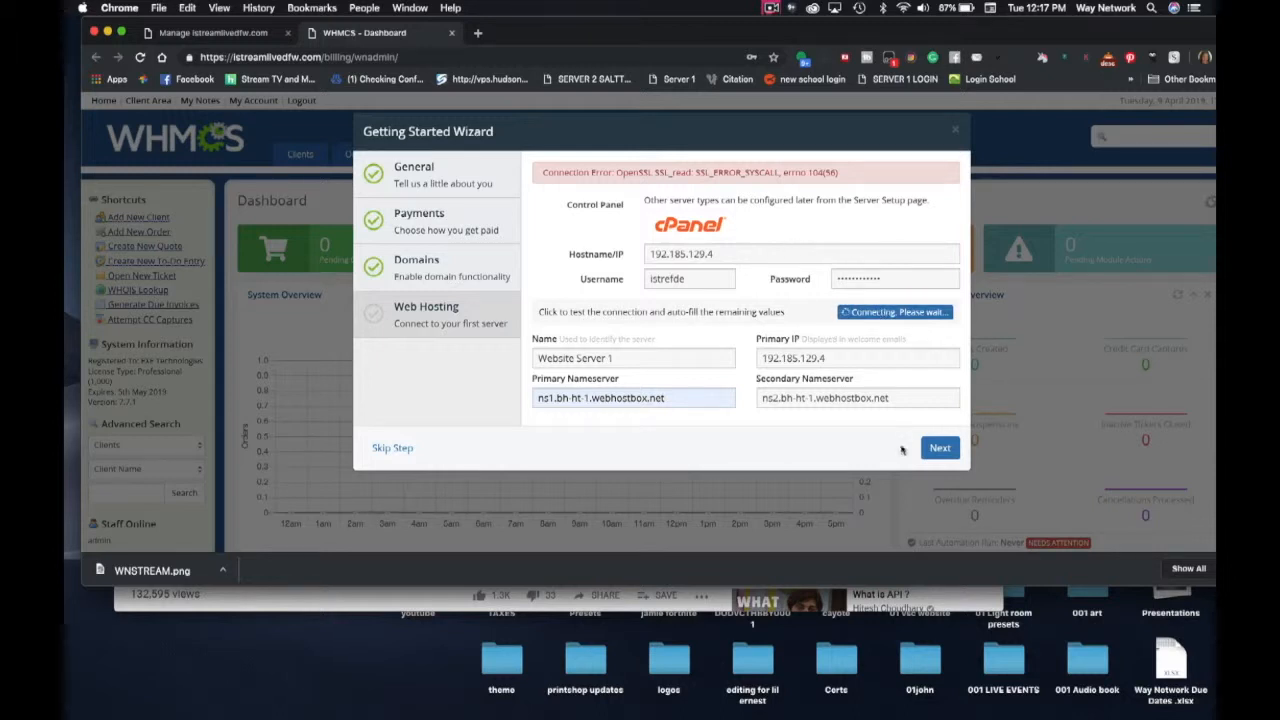
{"action": "left_click", "coordinate": [940, 451]}
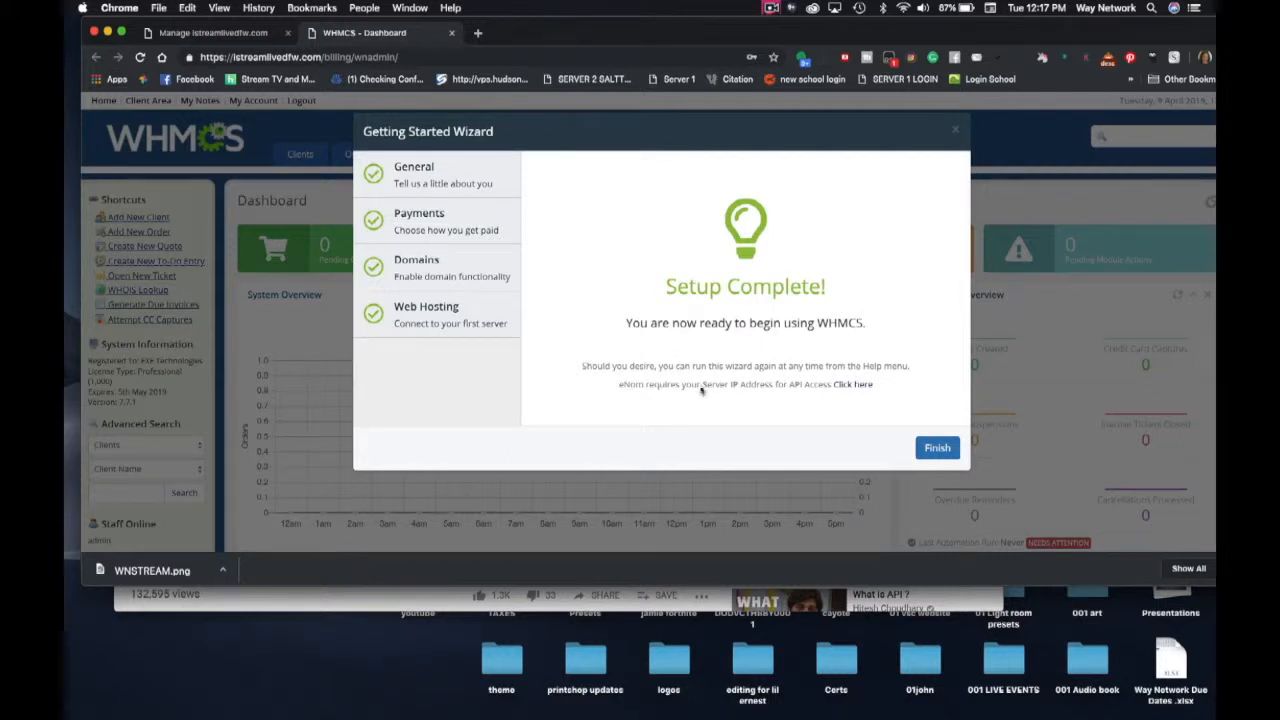
{"action": "left_click", "coordinate": [861, 386]}
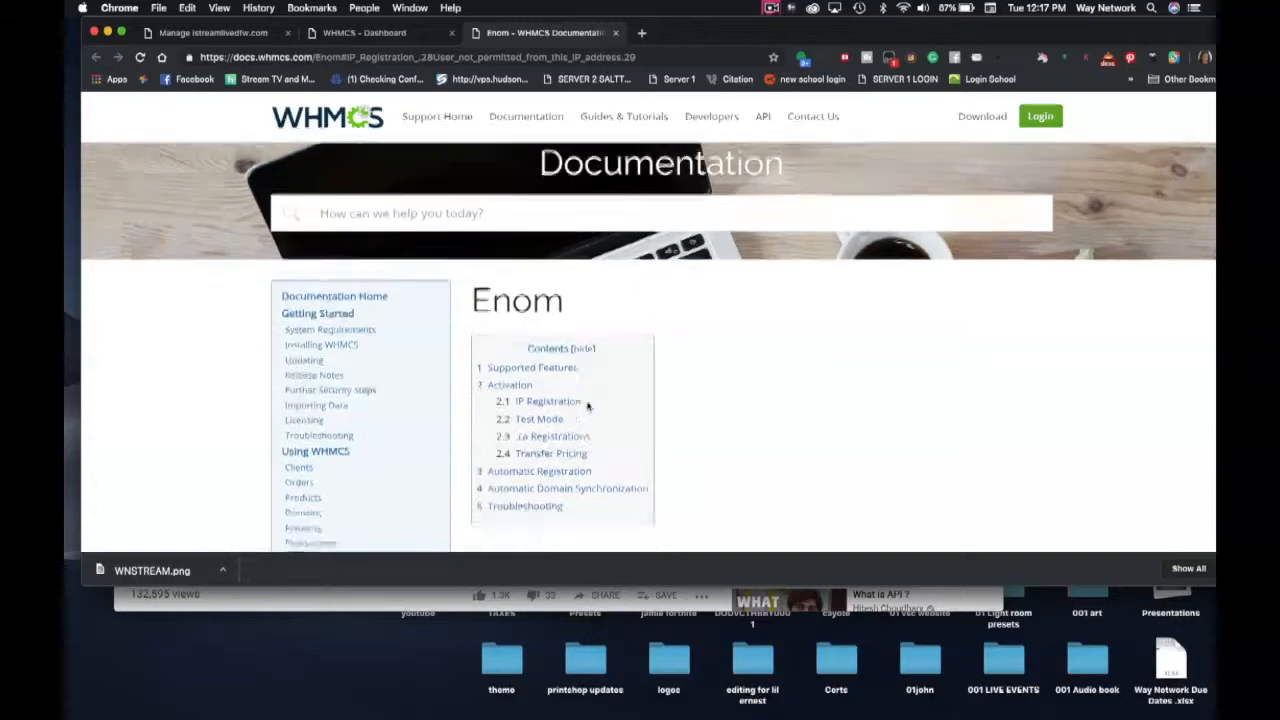
- Scroll the Enom docs to the IP Registration section and open the Enom website
{"action": "scroll", "coordinate": [588, 404], "scroll_direction": "down", "scroll_amount": 5}
{"action": "scroll", "coordinate": [588, 404], "scroll_direction": "down", "scroll_amount": 3}
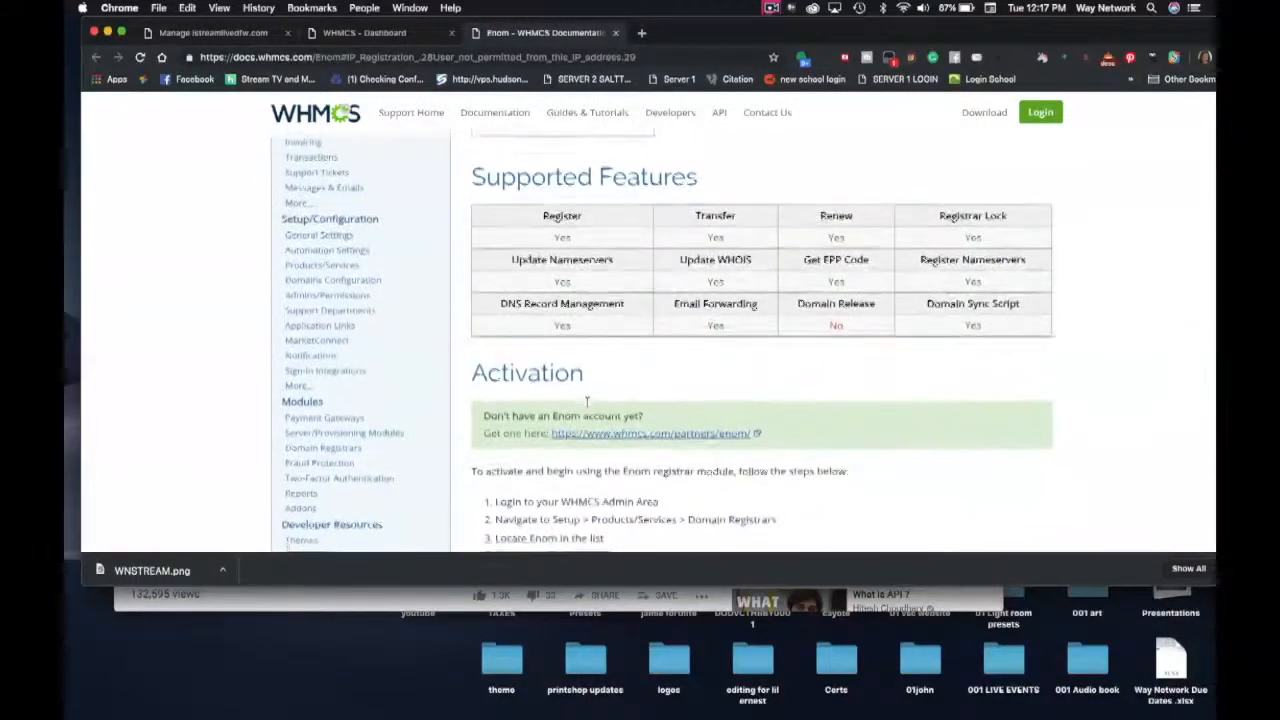
{"action": "scroll", "coordinate": [588, 407], "scroll_direction": "down", "scroll_amount": 2}
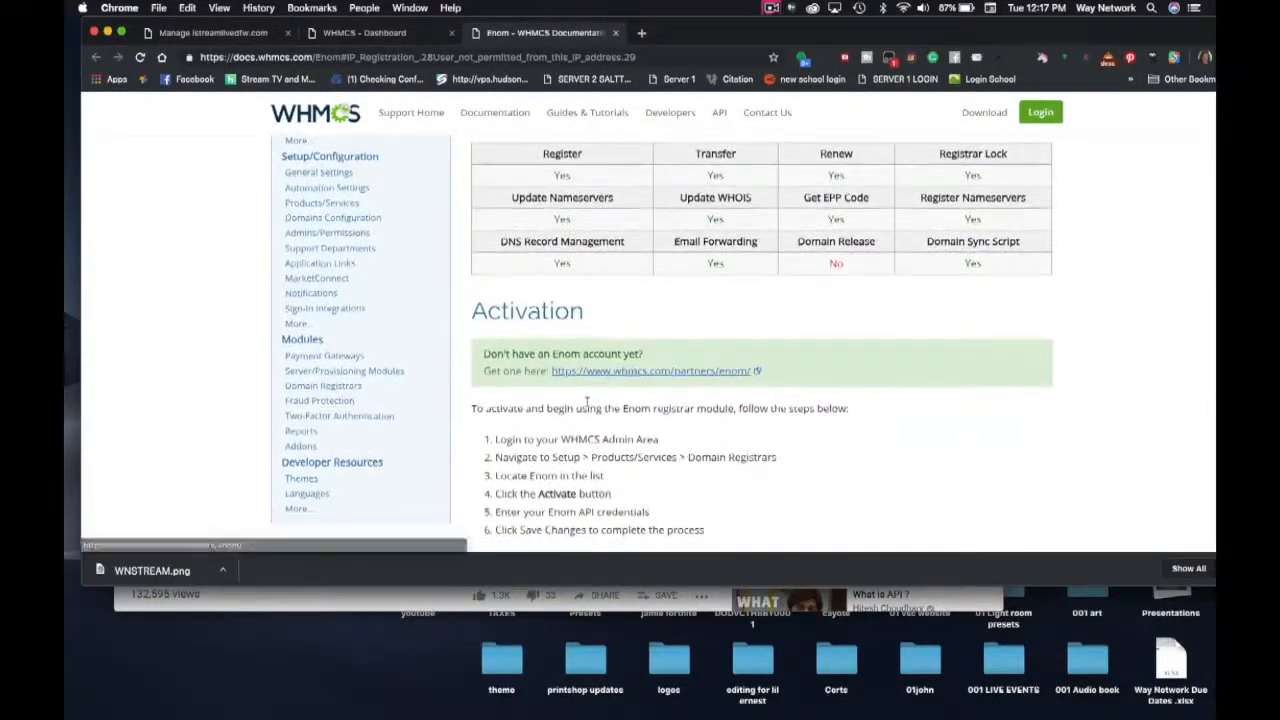
{"action": "scroll", "coordinate": [588, 401], "scroll_direction": "down", "scroll_amount": 2}
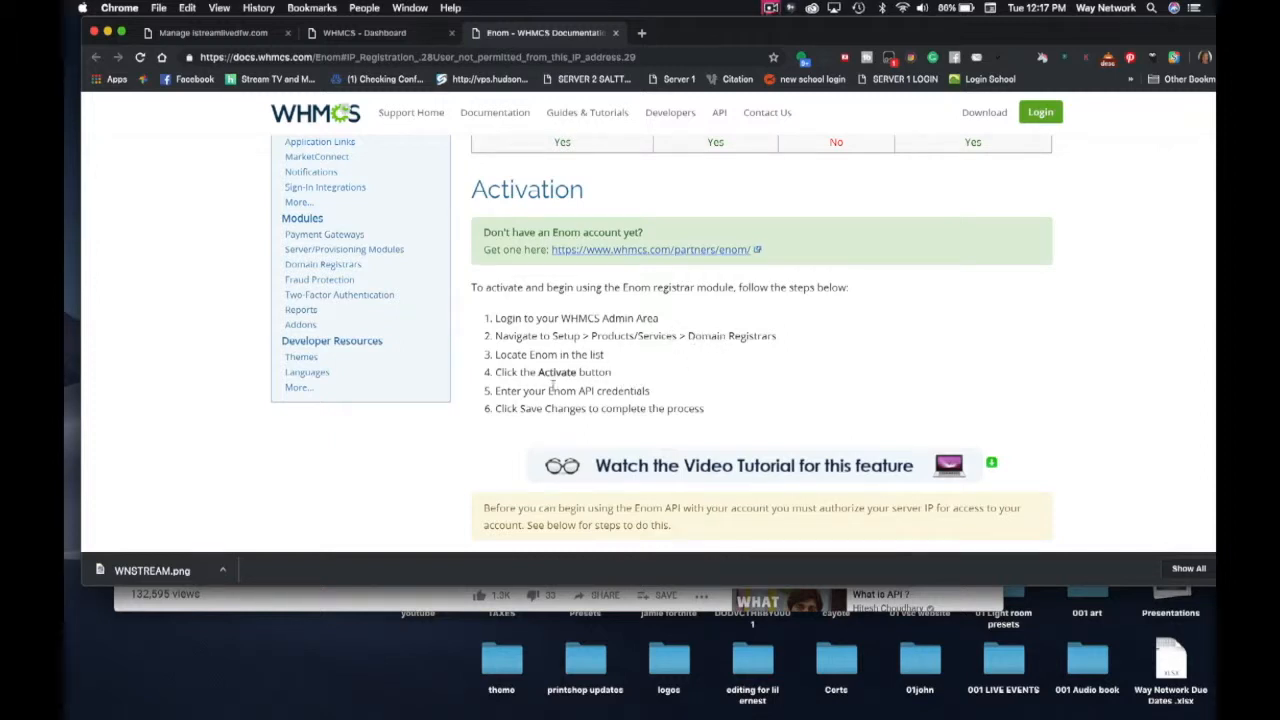
{"action": "scroll", "coordinate": [613, 383], "scroll_direction": "down", "scroll_amount": 5}
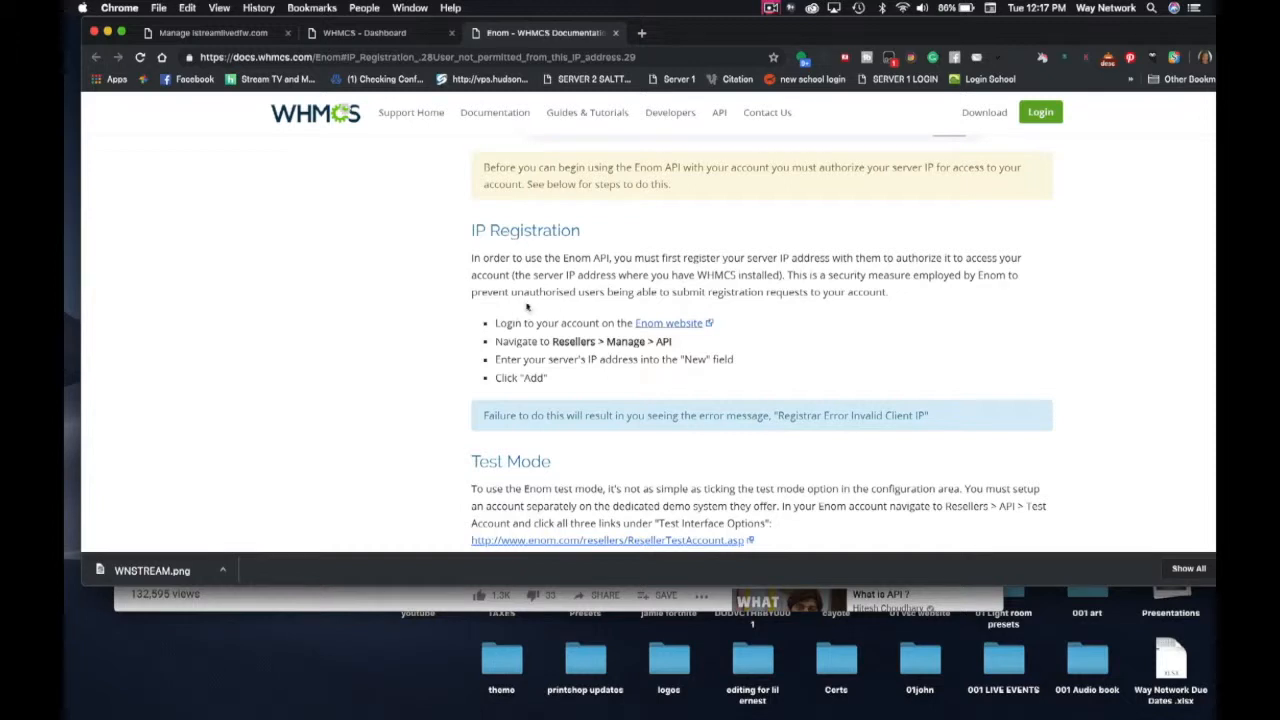
{"action": "left_click", "coordinate": [677, 326]}
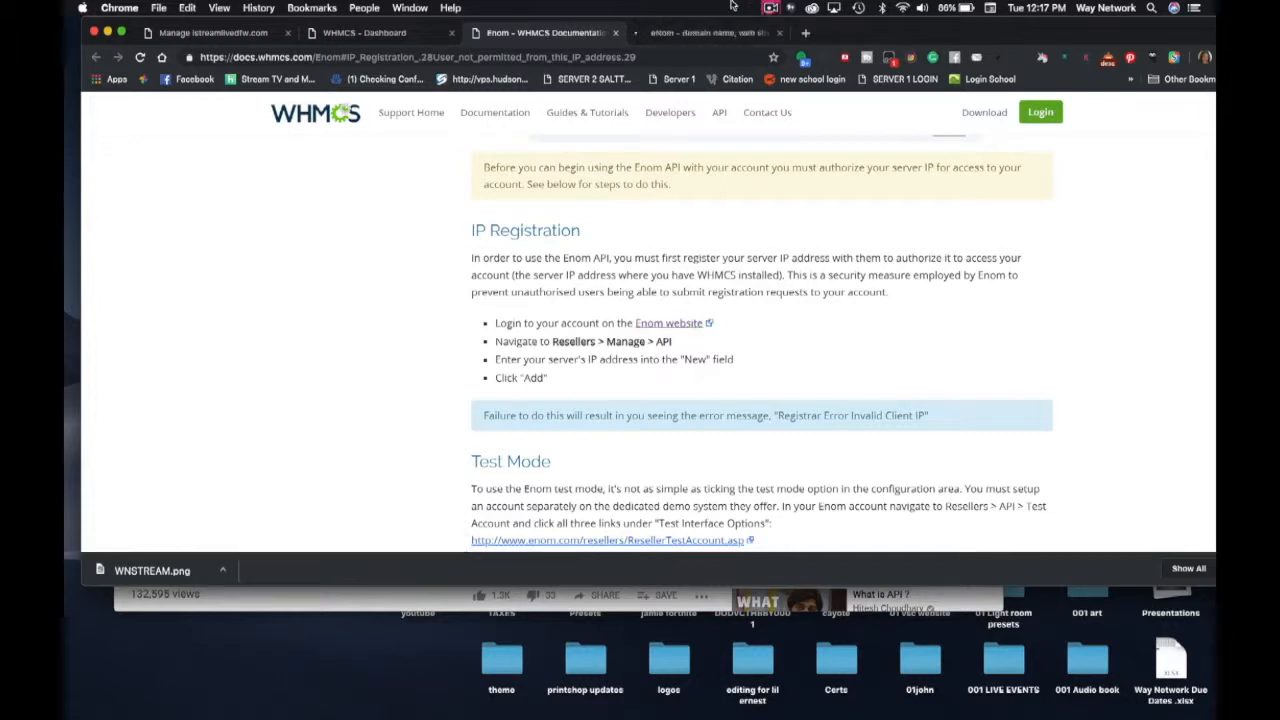
- Browse eNom's reseller options, recheck the IP registration steps, and return to eNom
{"action": "left_click", "coordinate": [681, 34]}
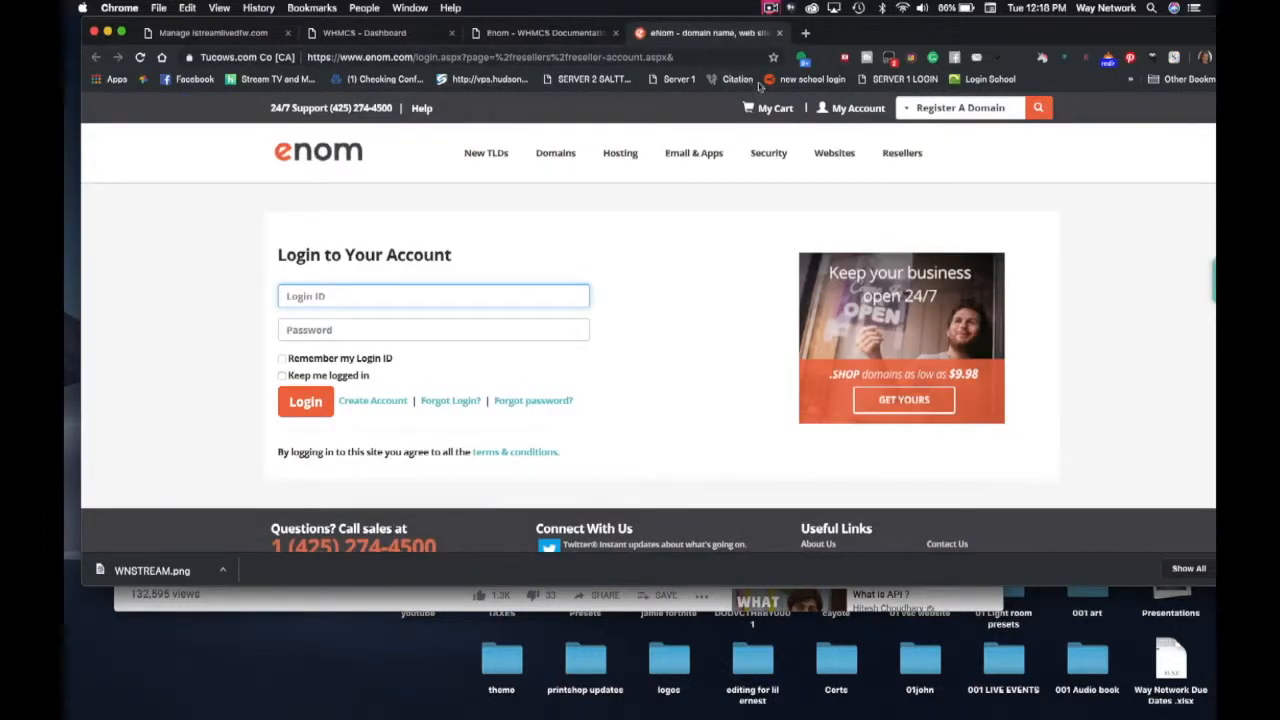
{"action": "left_click", "coordinate": [880, 163]}
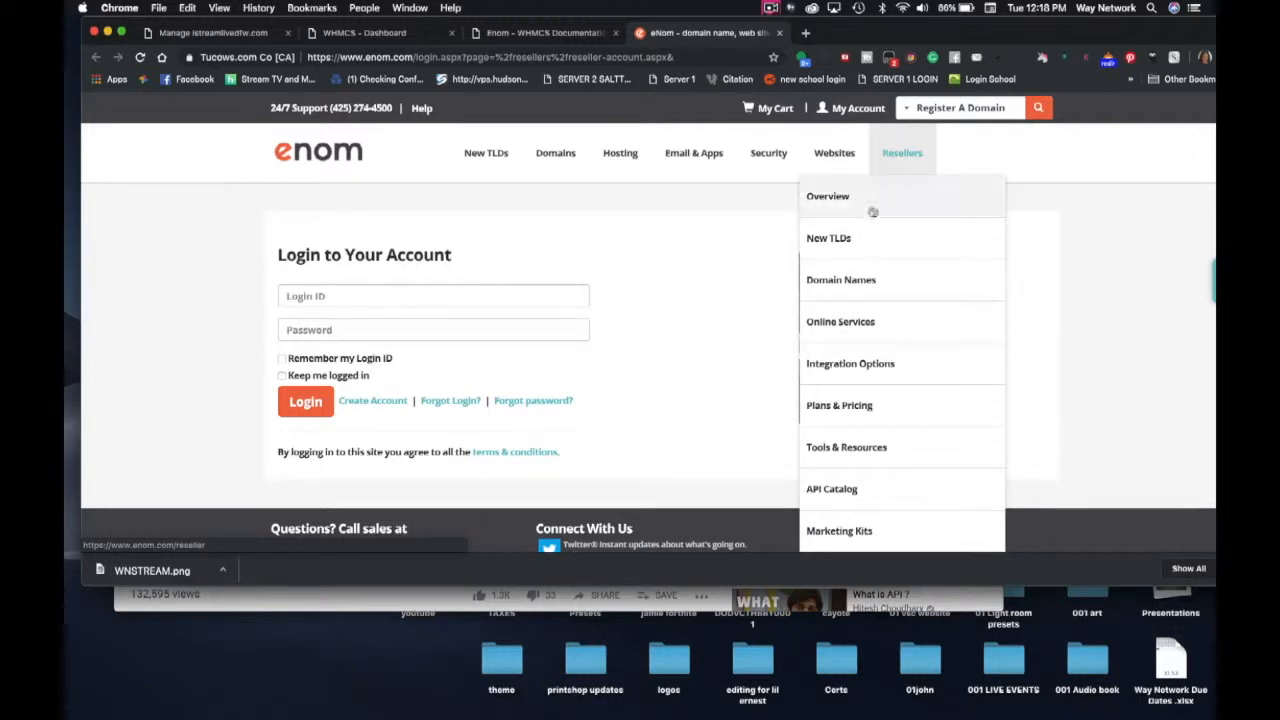
{"action": "scroll", "coordinate": [848, 385], "scroll_direction": "down", "scroll_amount": 4}
{"action": "scroll", "coordinate": [850, 388], "scroll_direction": "up", "scroll_amount": 4}
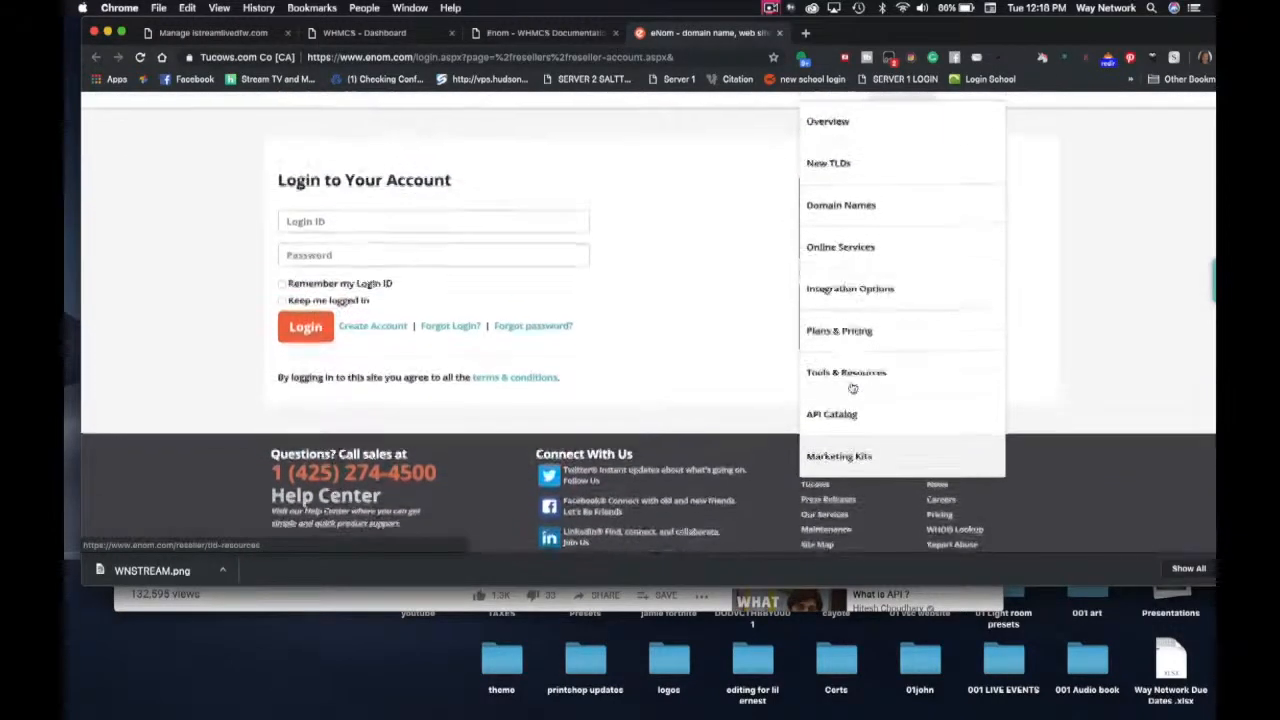
{"action": "left_click", "coordinate": [545, 33]}
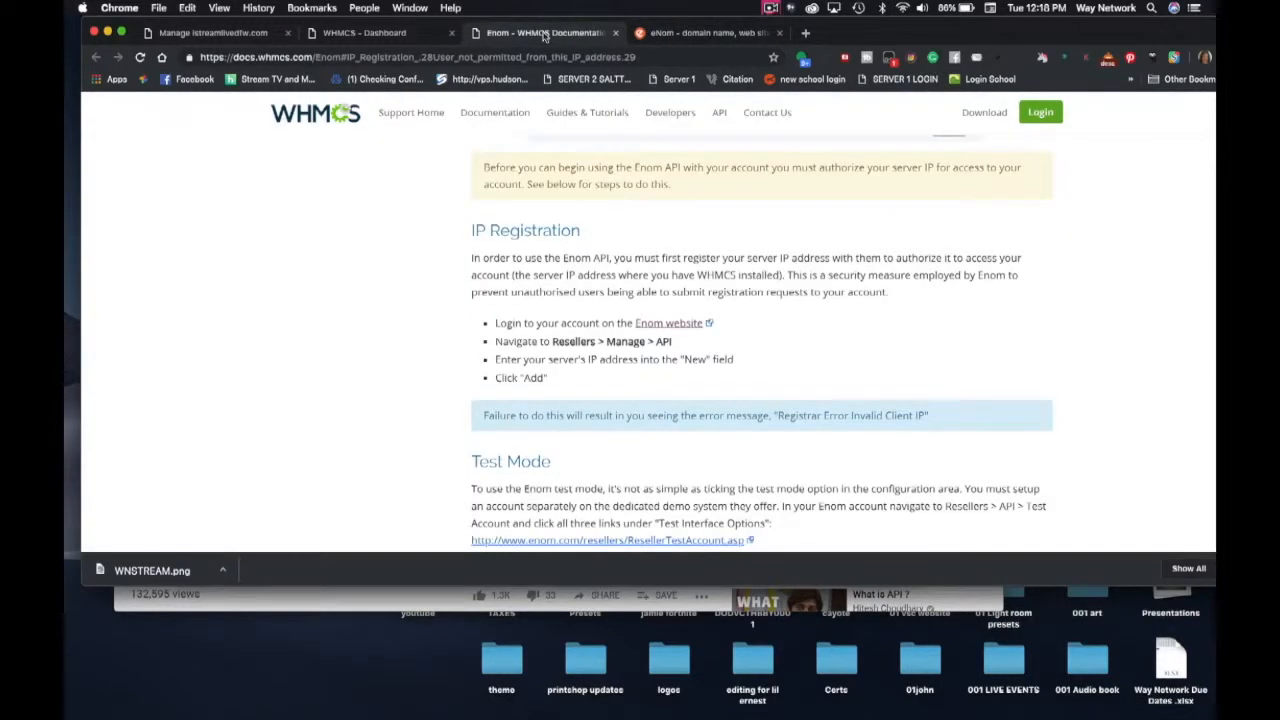
{"action": "left_click", "coordinate": [676, 33]}
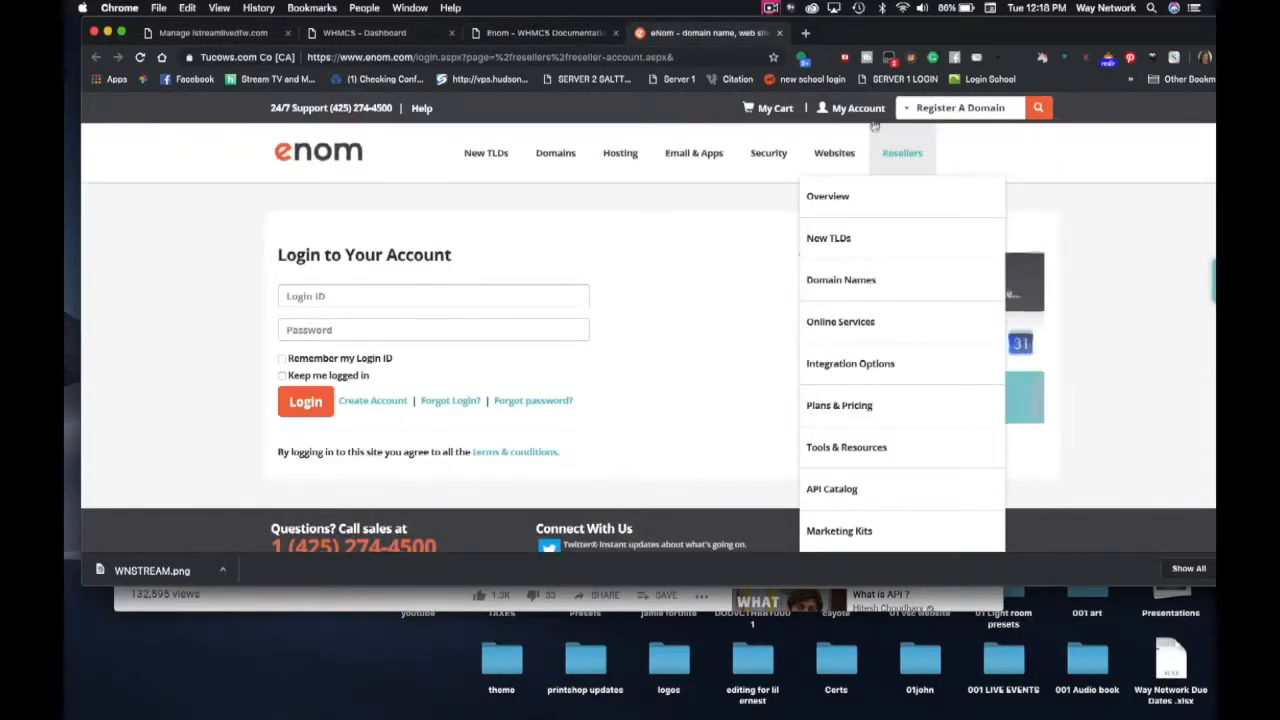
- Open and browse the eNom API Catalog, then return to the eNom login page
{"action": "left_click", "coordinate": [840, 491]}
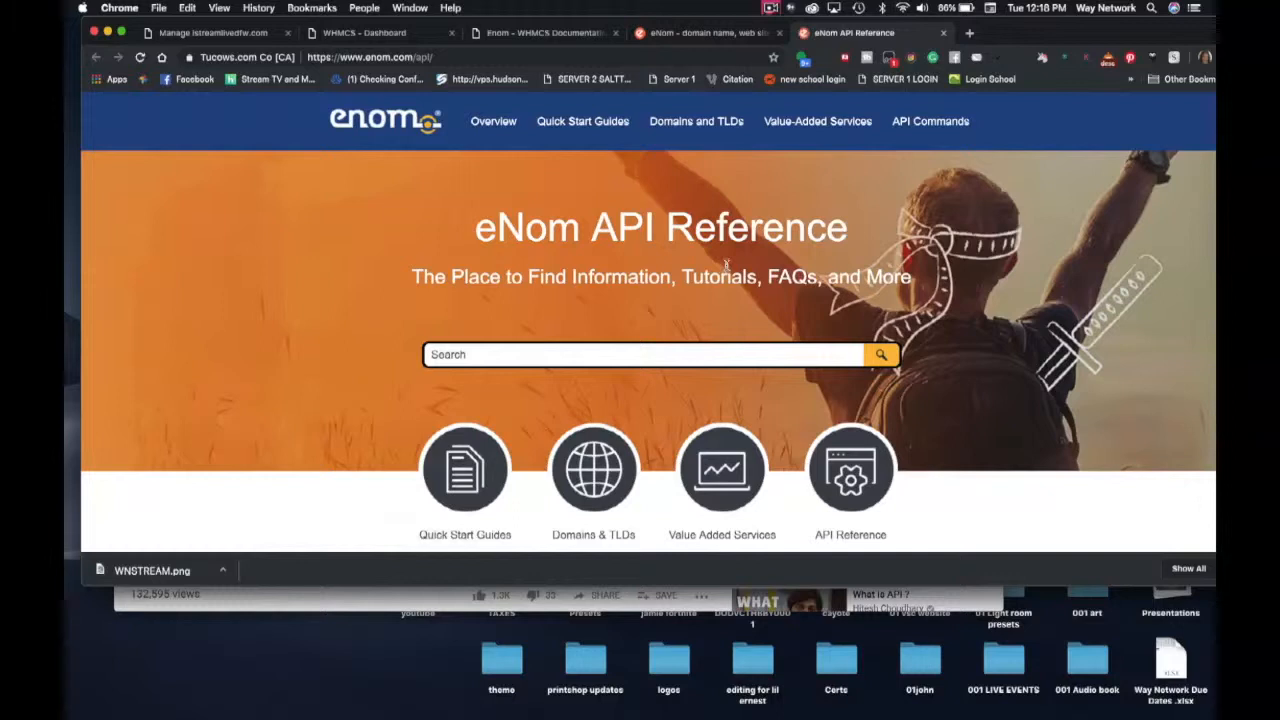
{"action": "scroll", "coordinate": [727, 265], "scroll_direction": "down", "scroll_amount": 4}
{"action": "scroll", "coordinate": [728, 270], "scroll_direction": "down", "scroll_amount": 1}
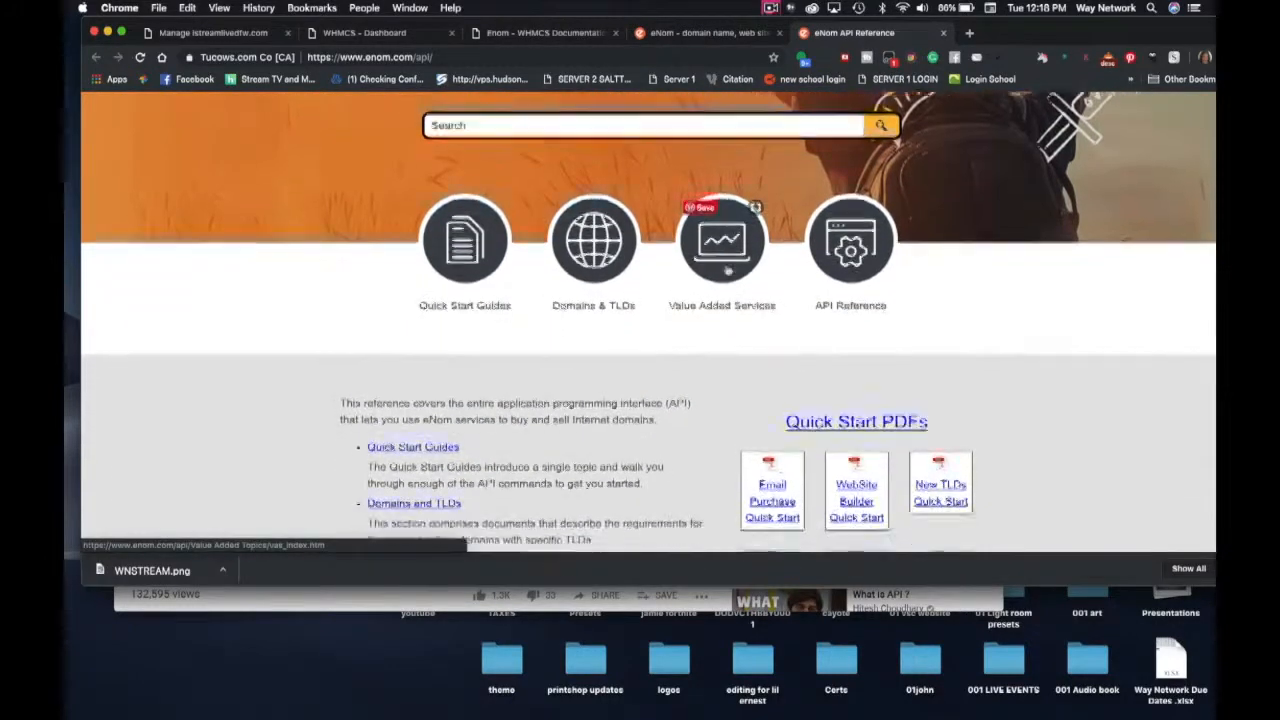
{"action": "scroll", "coordinate": [728, 270], "scroll_direction": "down", "scroll_amount": 2}
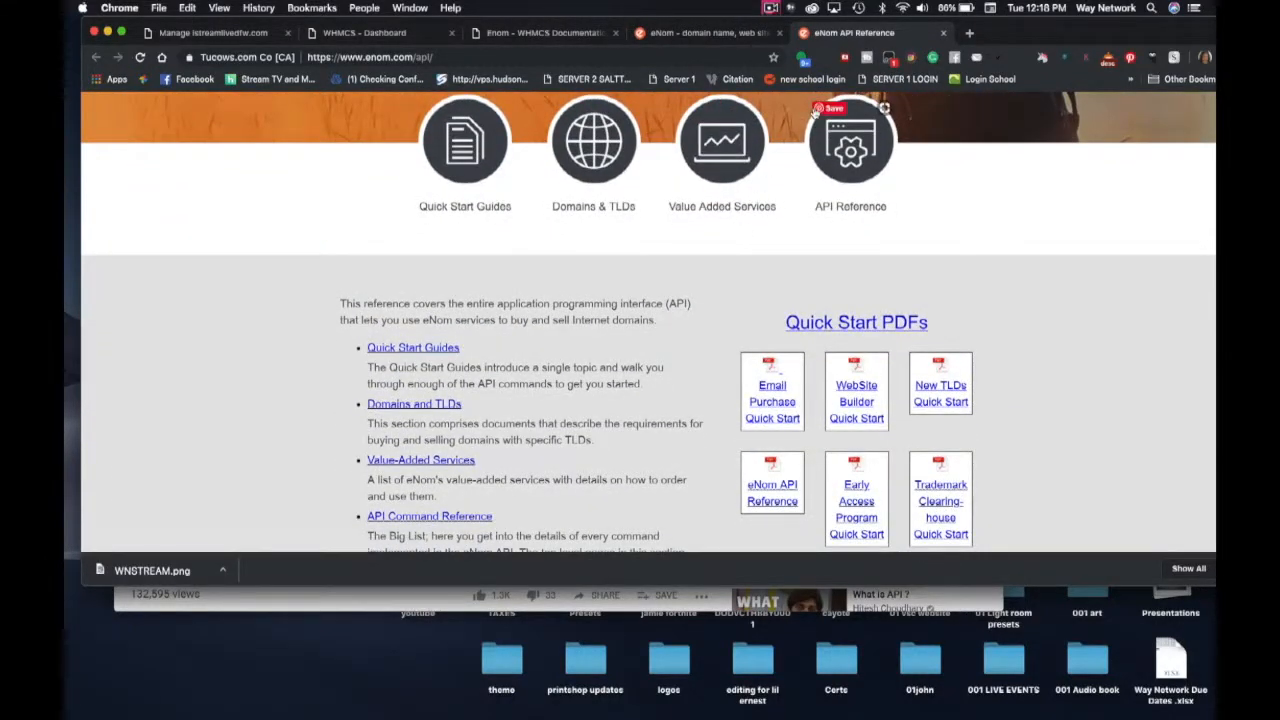
{"action": "scroll", "coordinate": [815, 112], "scroll_direction": "up", "scroll_amount": 8}
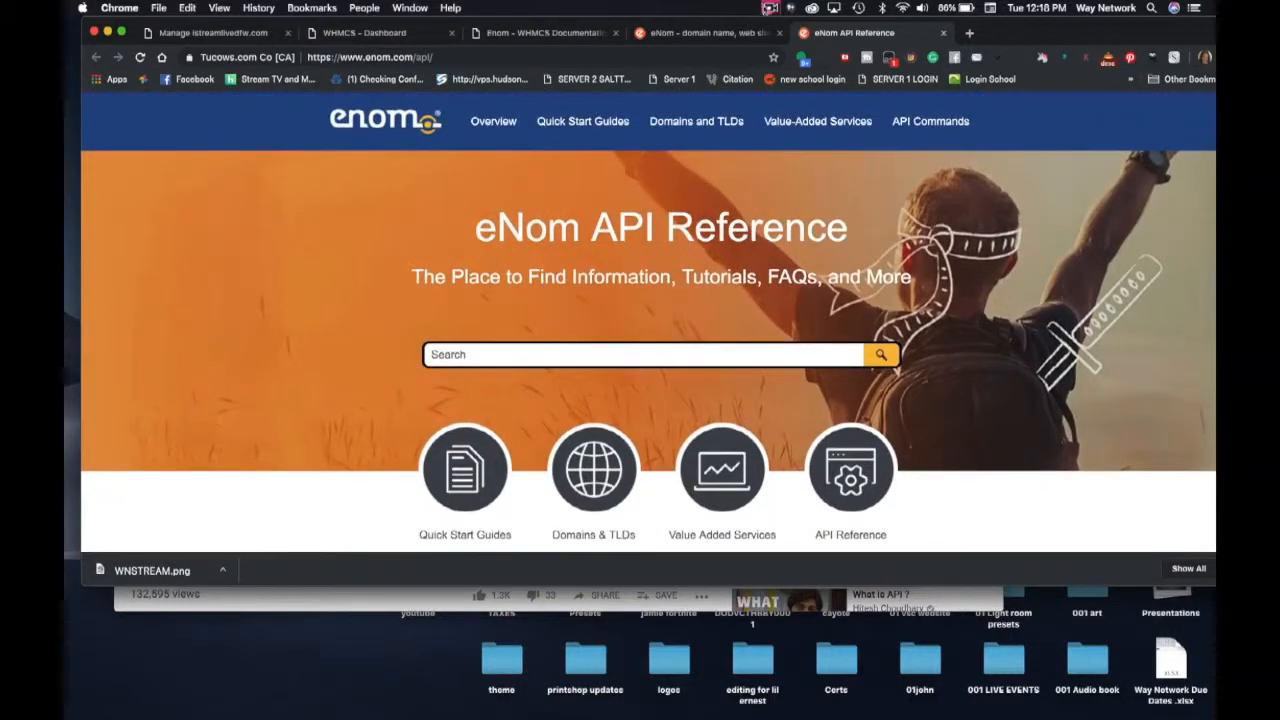
{"action": "left_click", "coordinate": [770, 8]}
{"action": "left_click", "coordinate": [786, 54]}
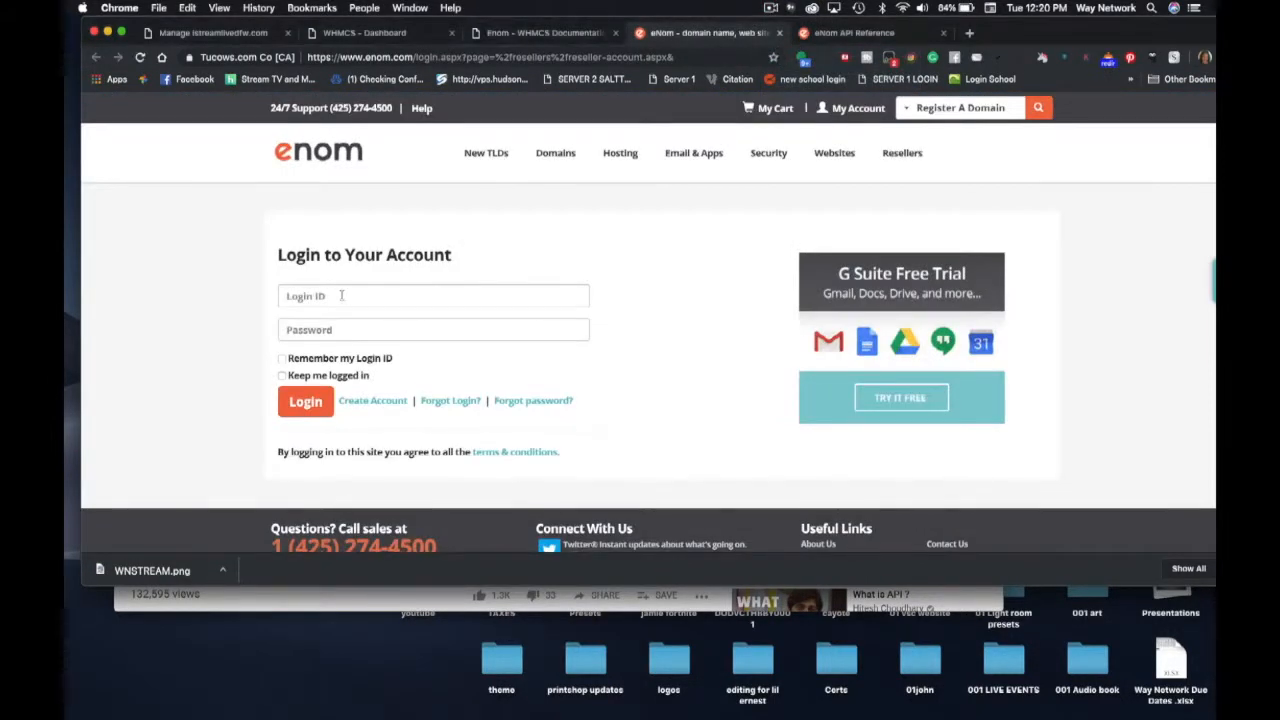
- Enter the eNom reseller login ID and account password
{"action": "left_click", "coordinate": [298, 298]}
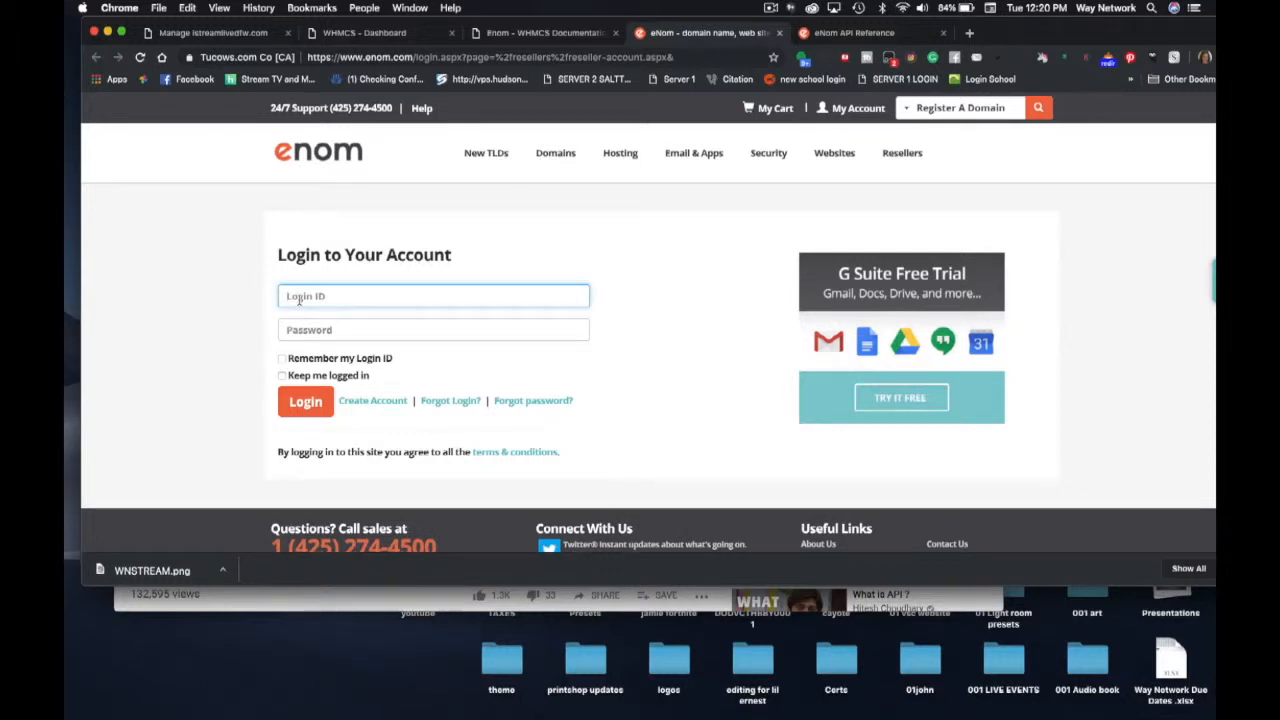
{"action": "type", "text": "wnns"}
{"action": "key", "text": "BackSpace"}
{"action": "key", "text": "BackSpace"}
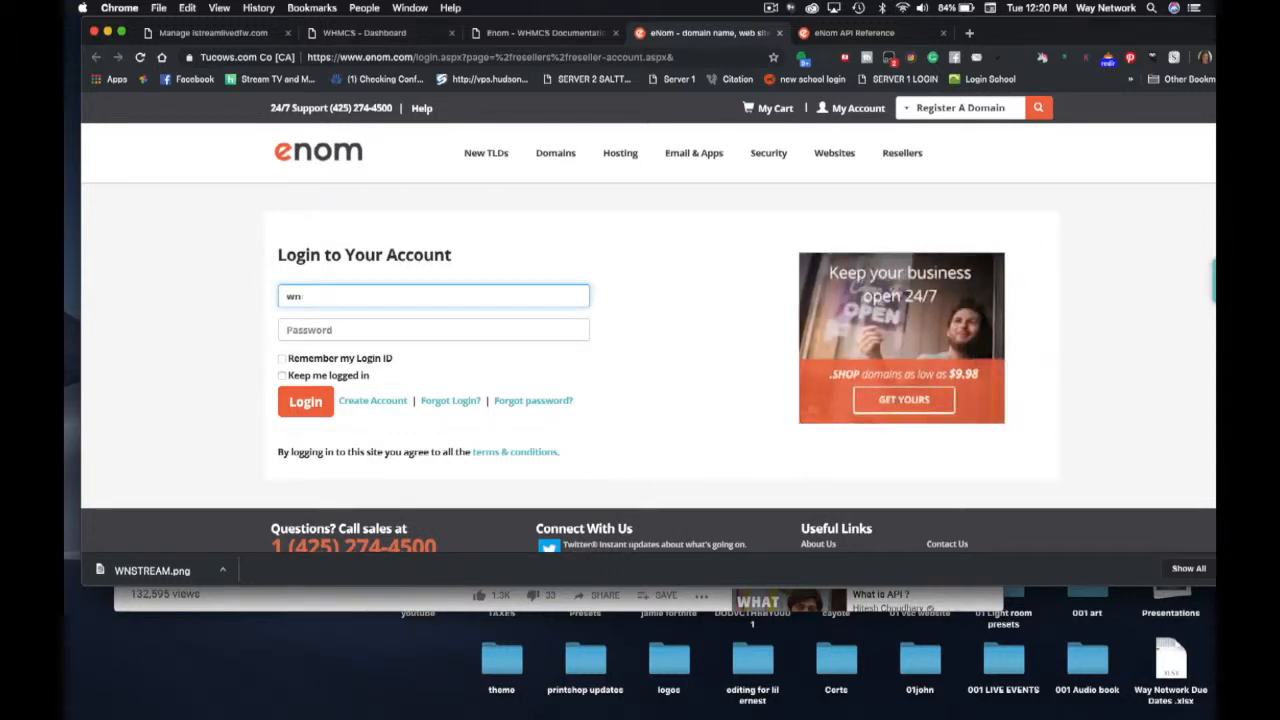
{"action": "type", "text": "stream"}
{"action": "key", "text": "Tab"}
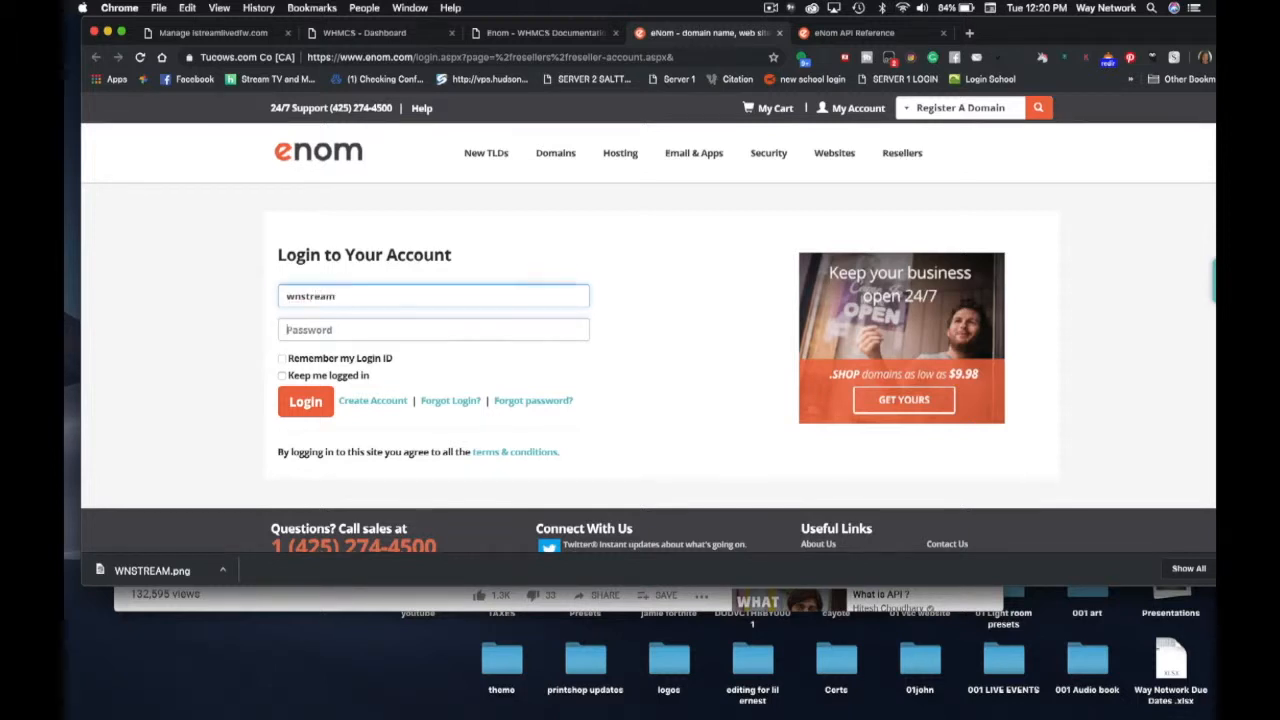
{"action": "type", "text": "w"}
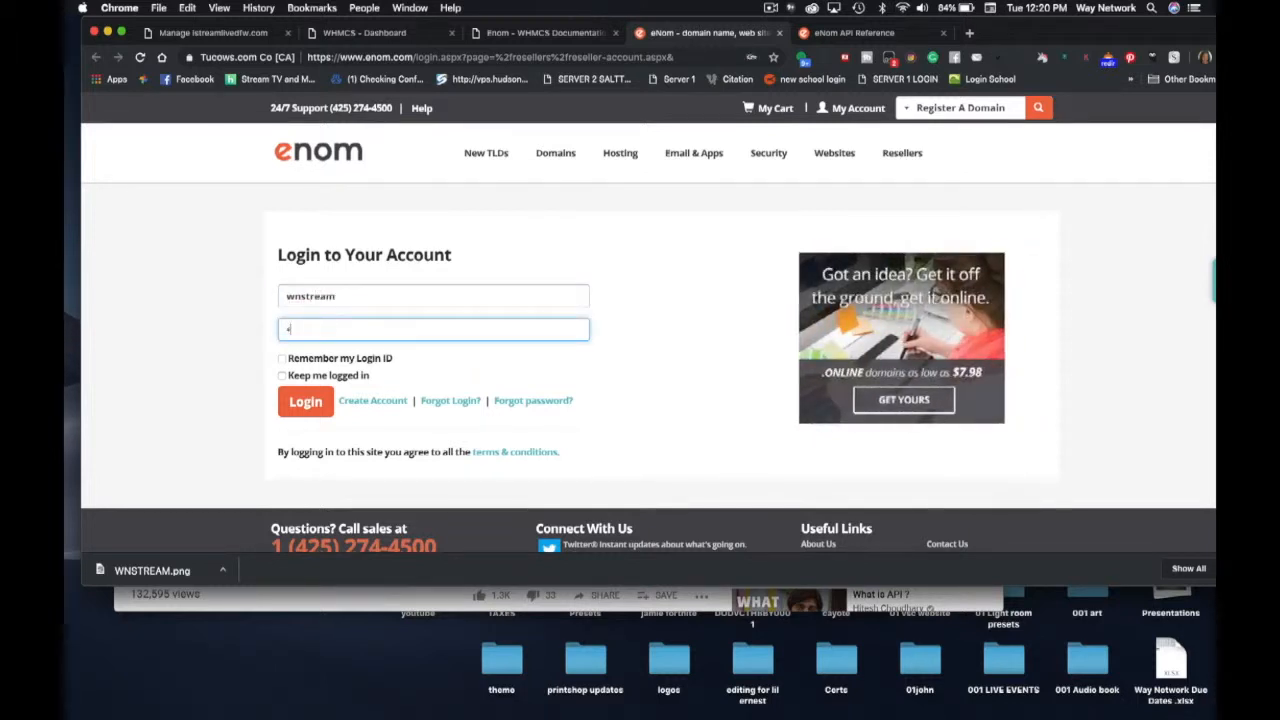
{"action": "type", "text": "a"}
{"action": "type", "text": "••"}
- Tick Remember my Login ID and Keep me logged in, then log in to API Live Environment Setup
{"action": "left_click", "coordinate": [282, 358]}
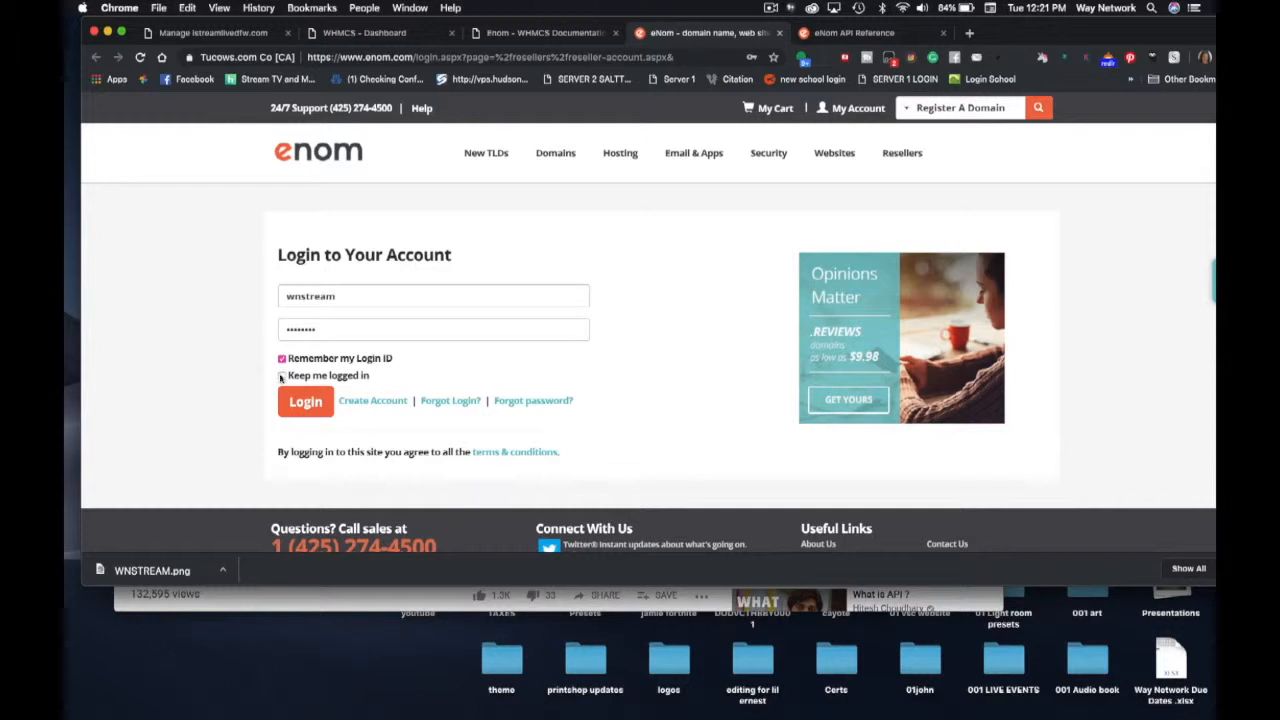
{"action": "left_click", "coordinate": [300, 401]}
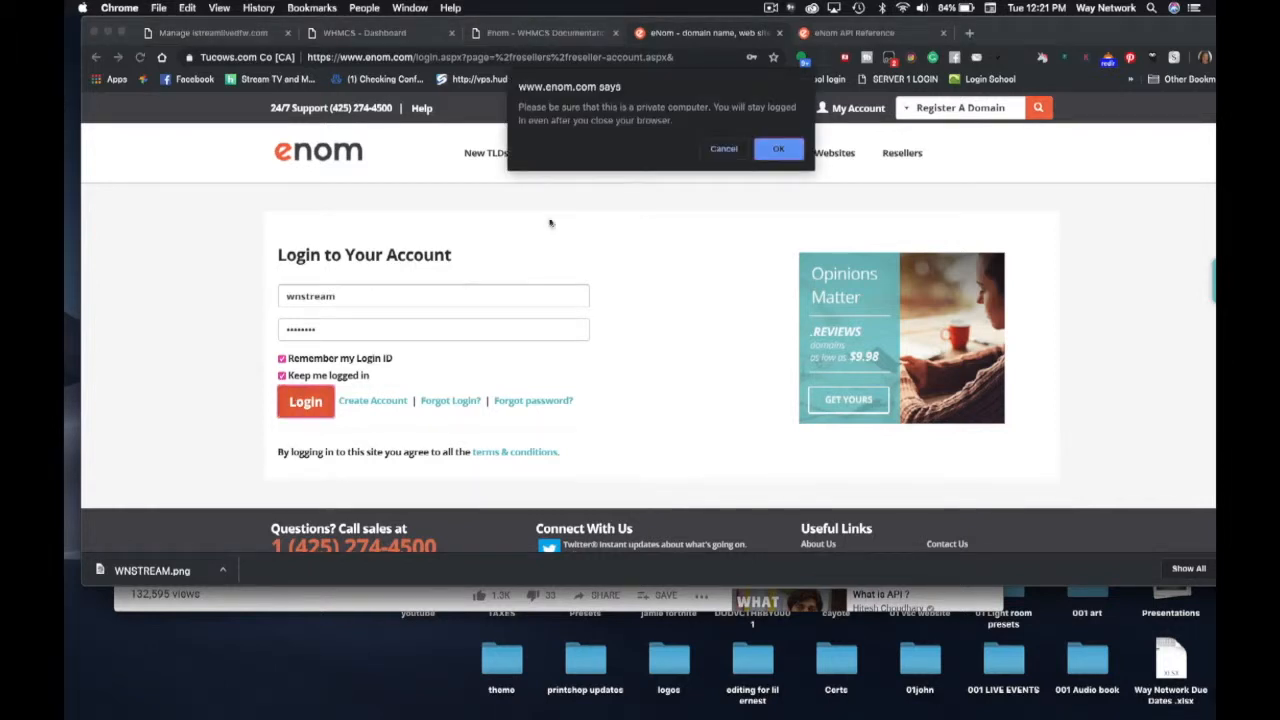
{"action": "left_click", "coordinate": [779, 150]}
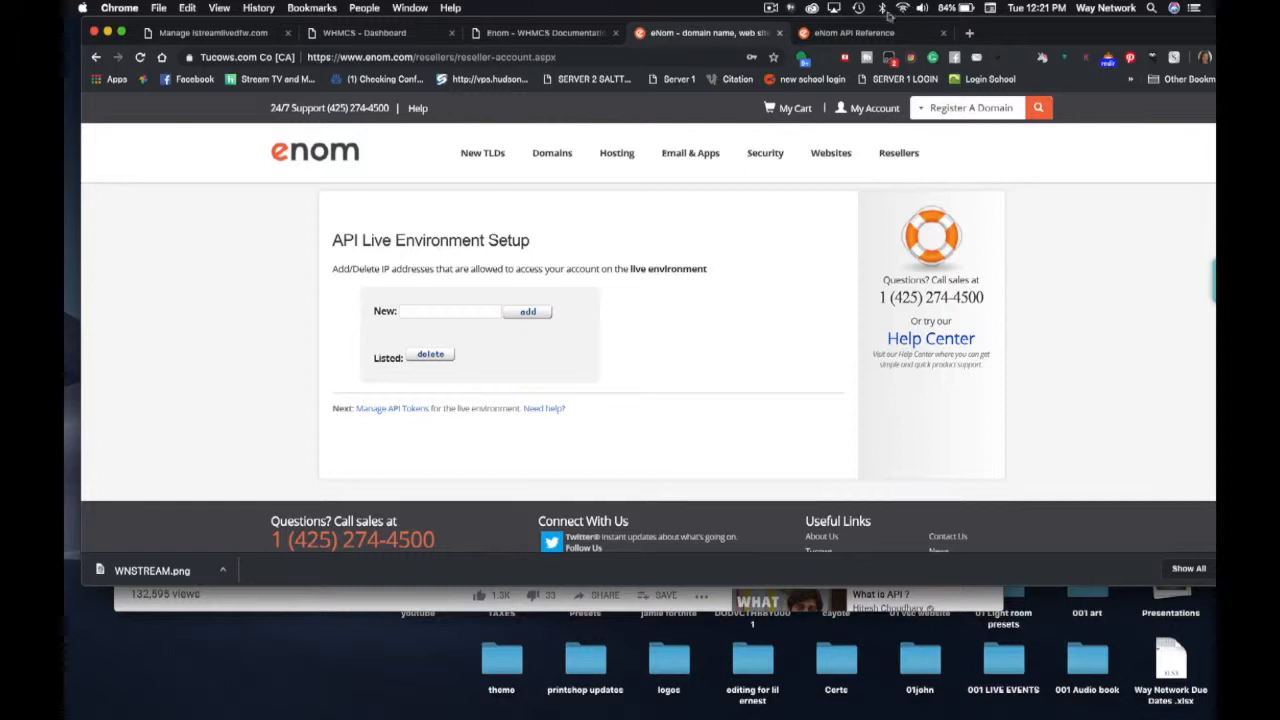
{"action": "left_click", "coordinate": [769, 9]}
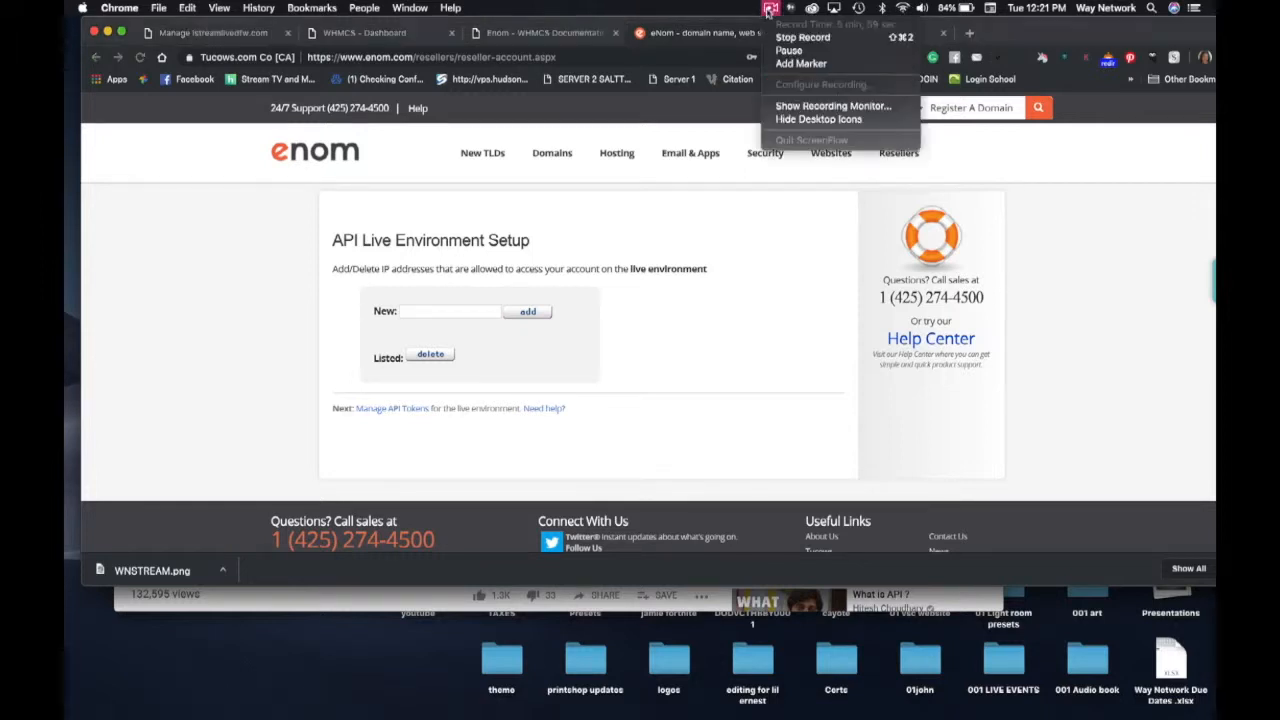
{"action": "left_click", "coordinate": [788, 50]}
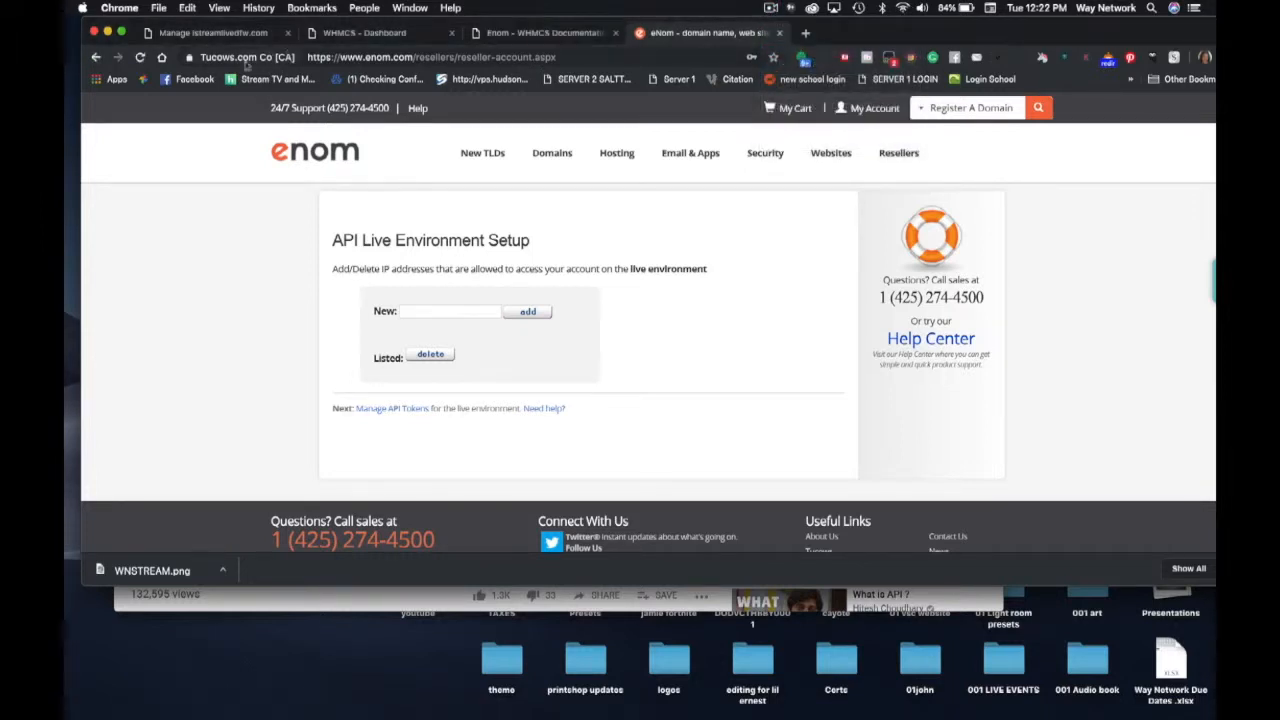
- Launch WHM from ResellerClub's hosting page and copy server IP 192.185.129.4 from its address bar
{"action": "left_click", "coordinate": [192, 35]}
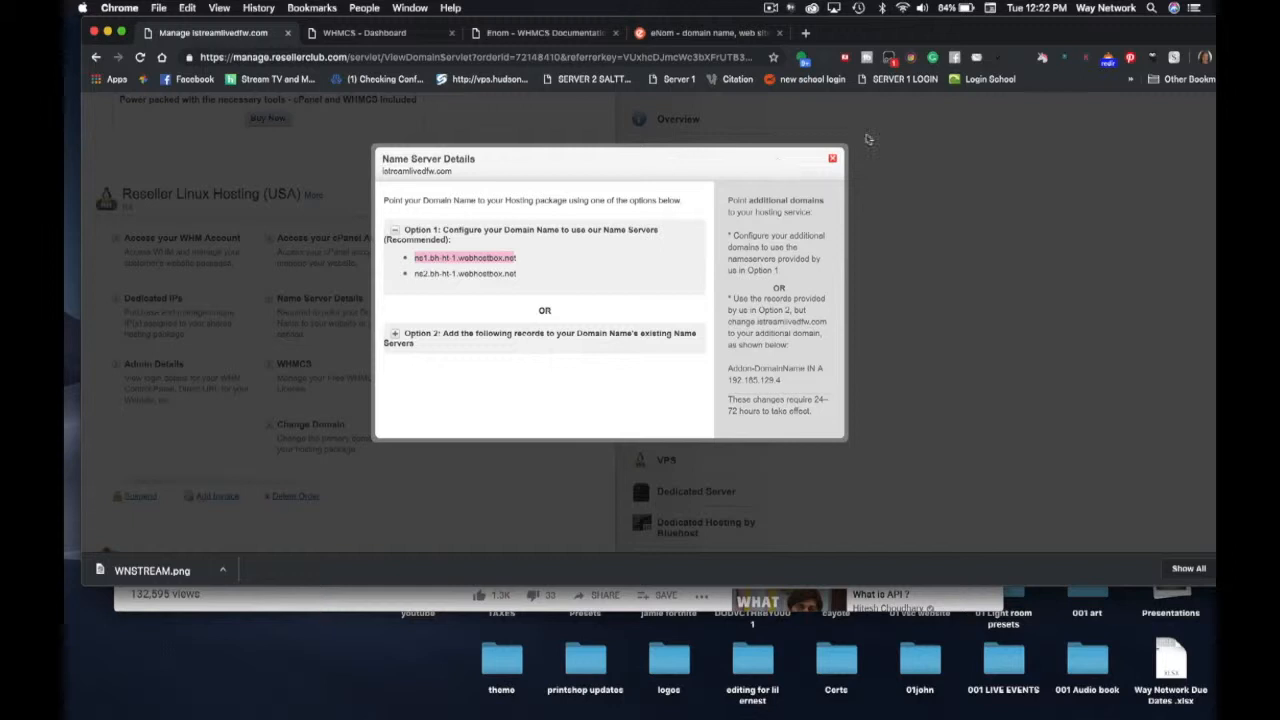
{"action": "left_click", "coordinate": [832, 159]}
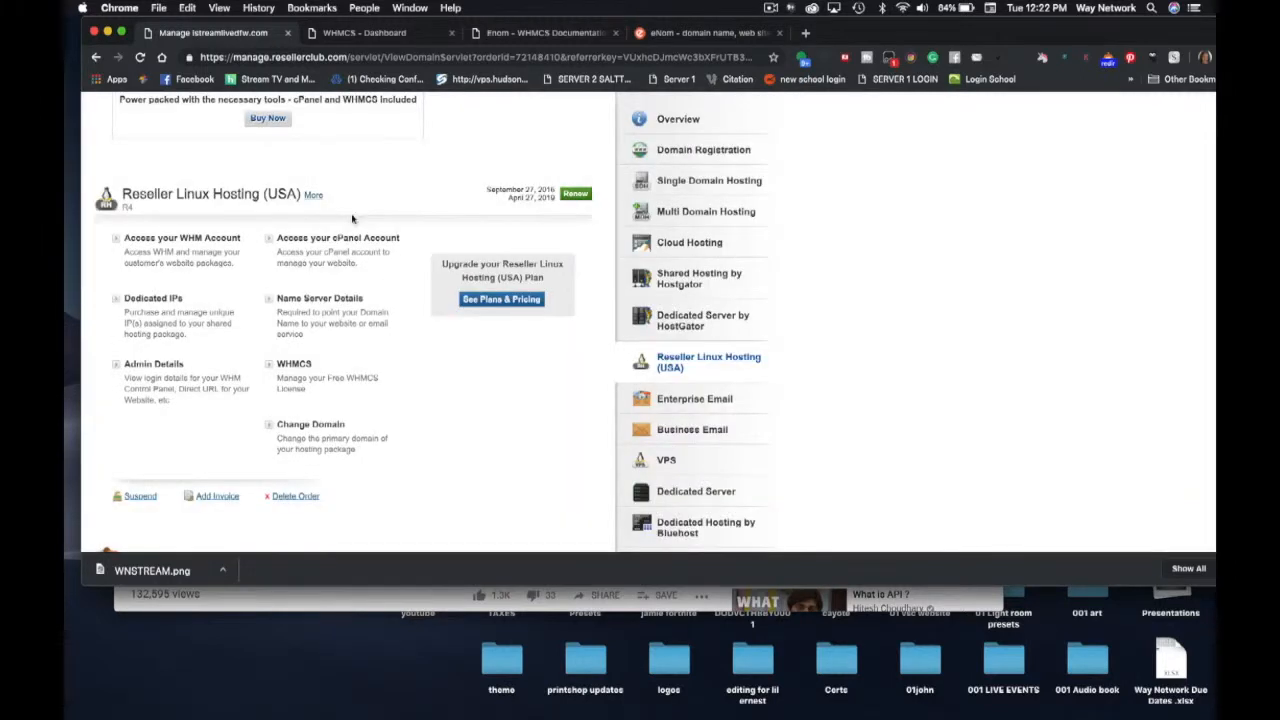
{"action": "left_click", "coordinate": [192, 241]}
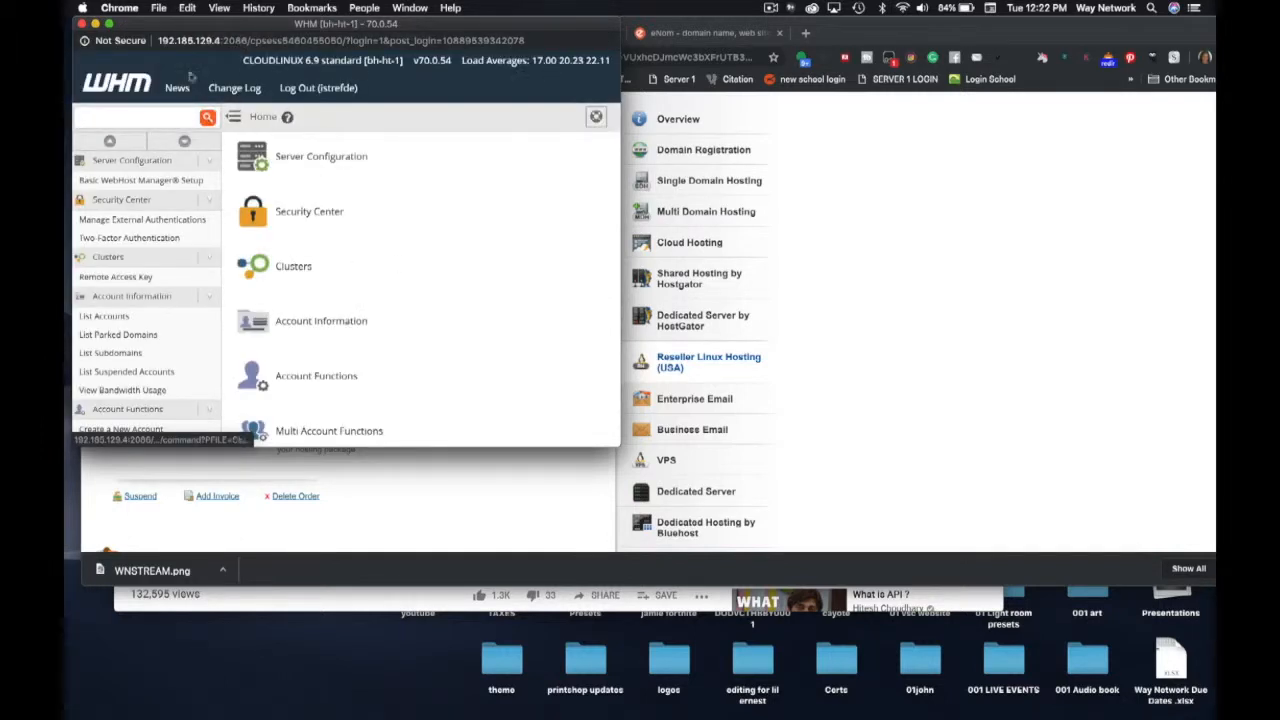
{"action": "left_click_drag", "start_coordinate": [158, 40], "coordinate": [217, 40]}
{"action": "key", "text": "super+c"}
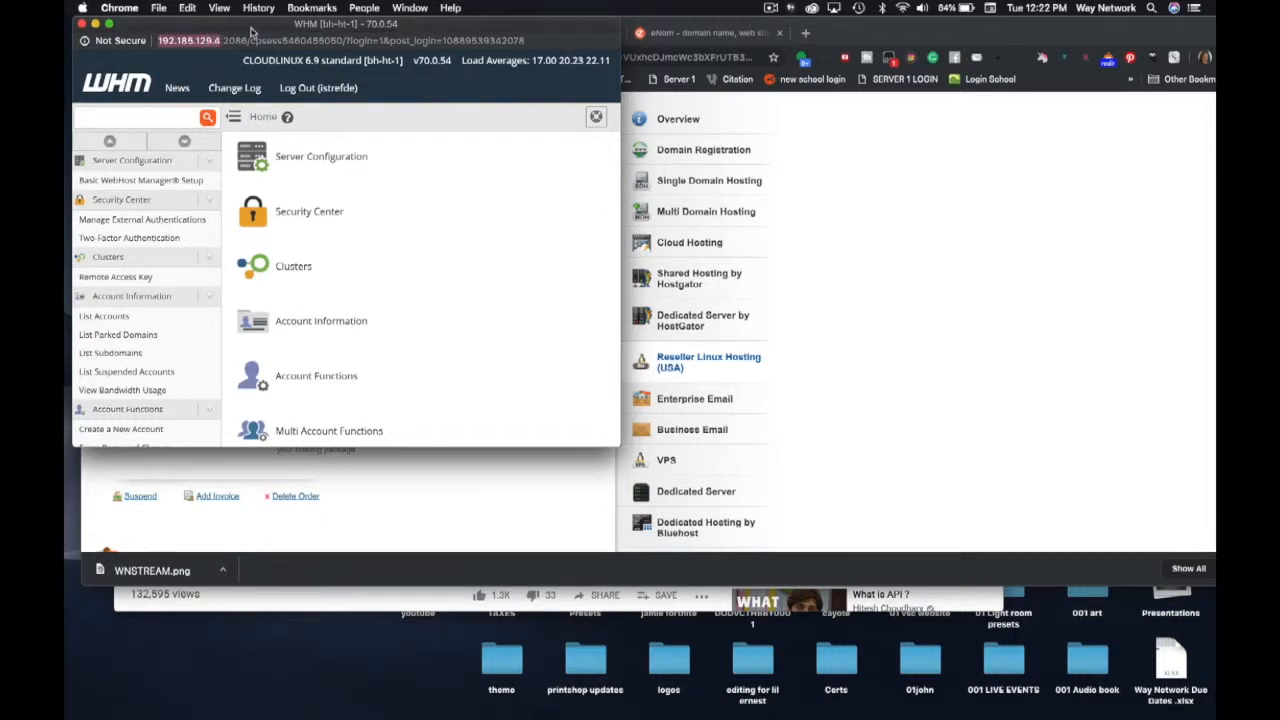
{"action": "left_click", "coordinate": [666, 34]}
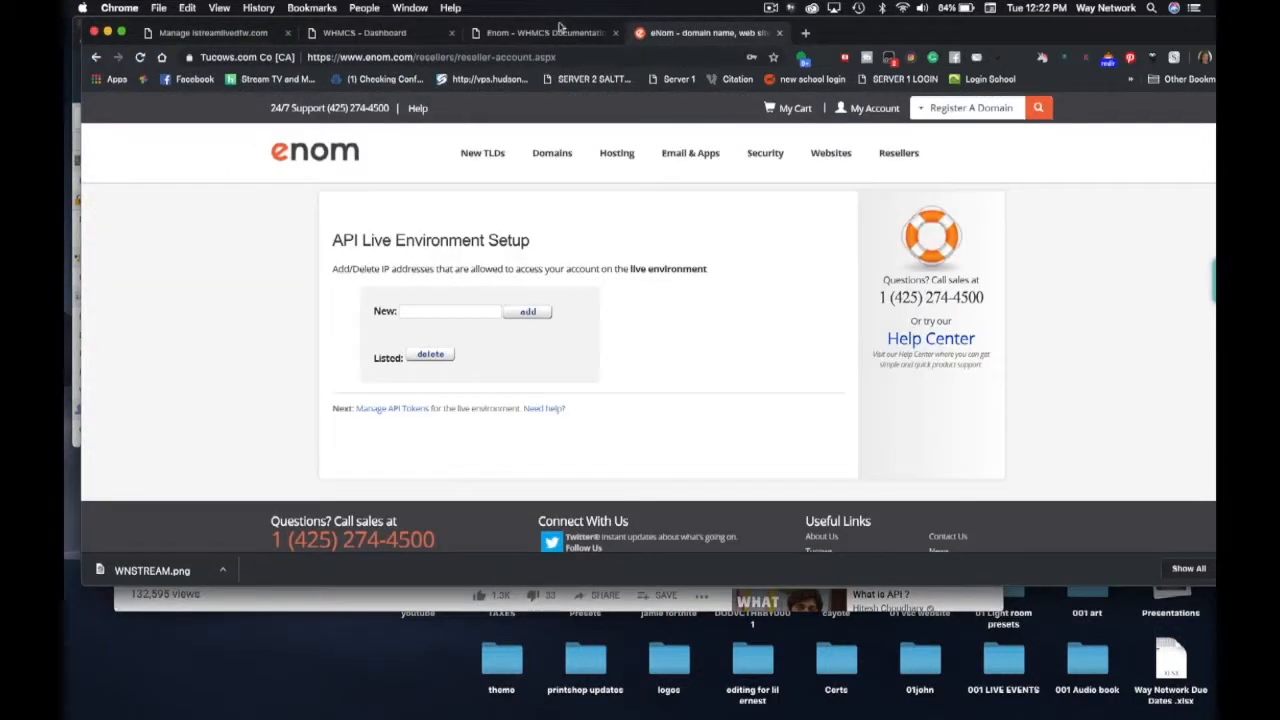
{"action": "left_click", "coordinate": [413, 311]}
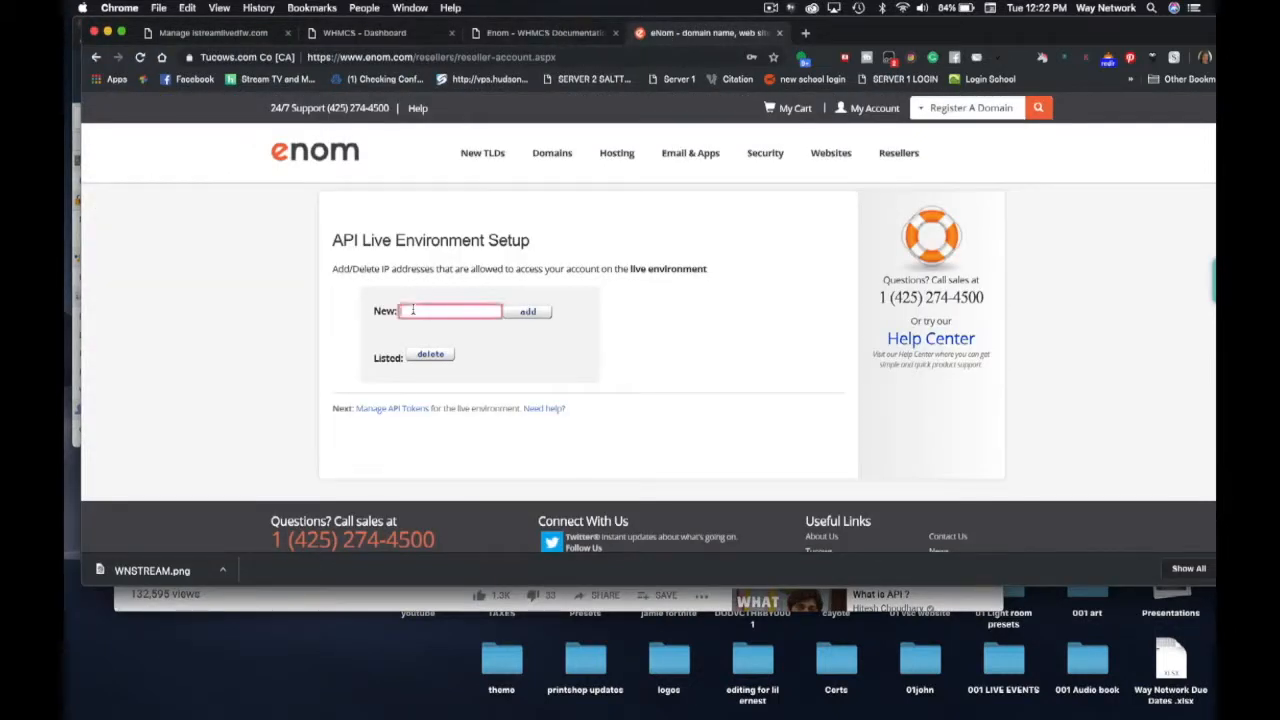
{"action": "key", "text": "super+v"}
{"action": "left_click_drag", "start_coordinate": [427, 311], "coordinate": [386, 310]}
{"action": "key", "text": "BackSpace"}
{"action": "left_click", "coordinate": [537, 312]}
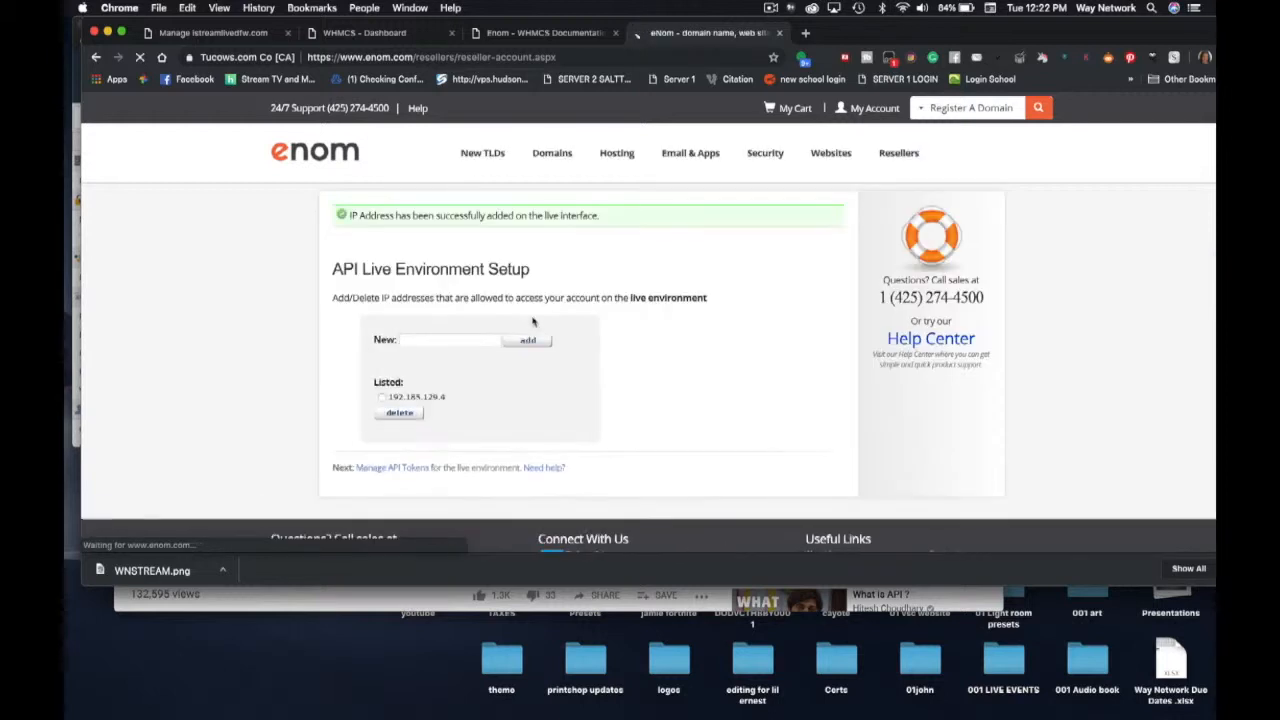
{"action": "left_click", "coordinate": [216, 34]}
- Copy dedicated IP 162.241.169.227 from ResellerClub and add it to eNom's allowed IPs
{"action": "left_click", "coordinate": [152, 298]}
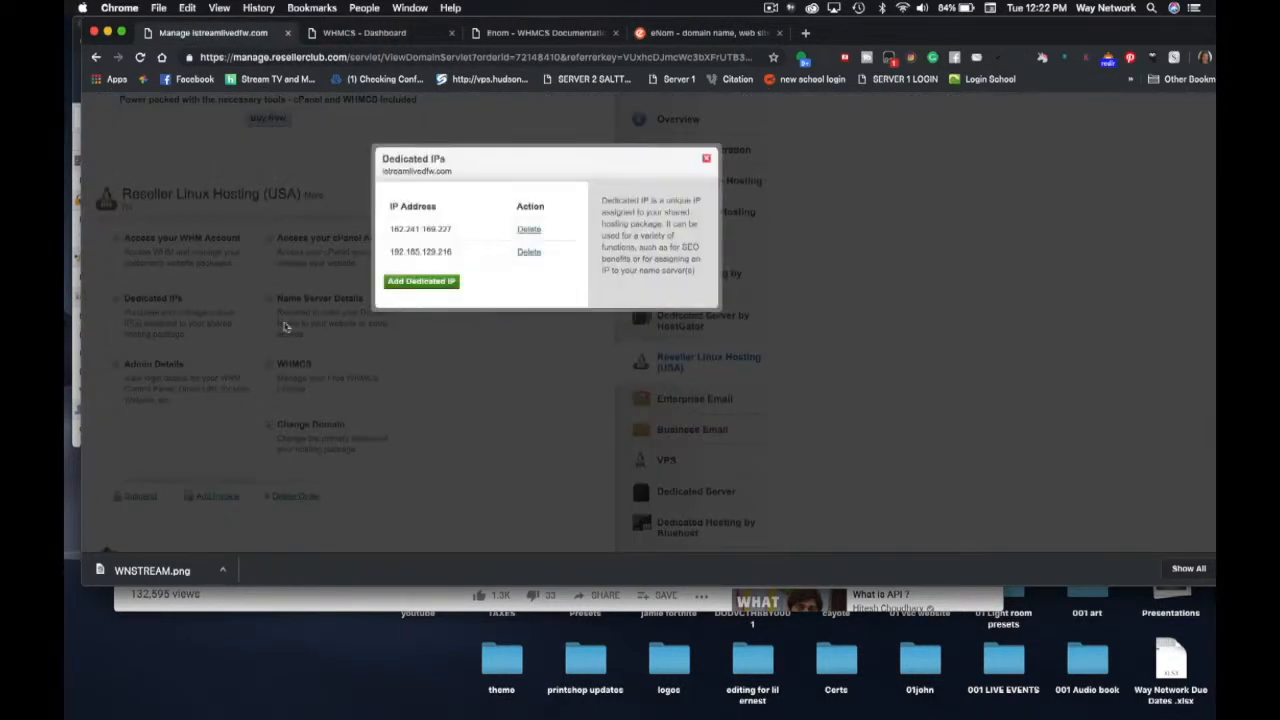
{"action": "left_click_drag", "start_coordinate": [461, 231], "coordinate": [376, 231]}
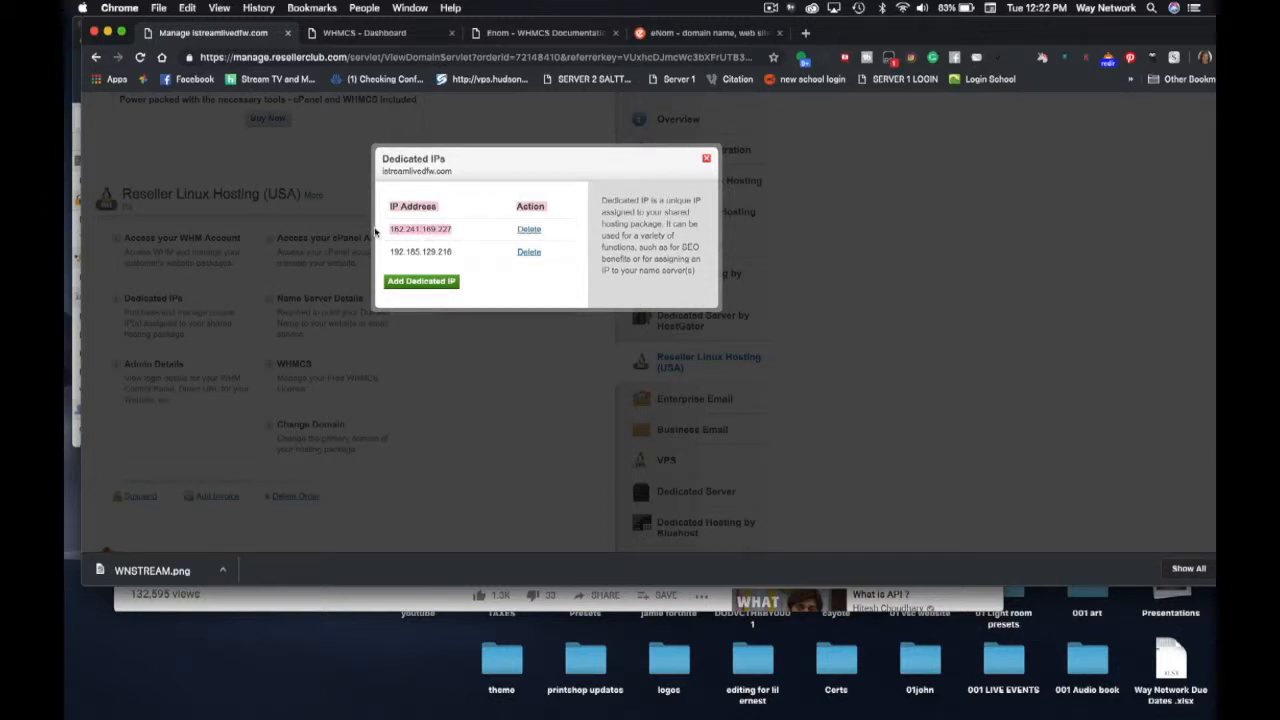
{"action": "left_click", "coordinate": [471, 240]}
{"action": "left_click_drag", "start_coordinate": [456, 235], "coordinate": [393, 228]}
{"action": "key", "text": "super+c"}
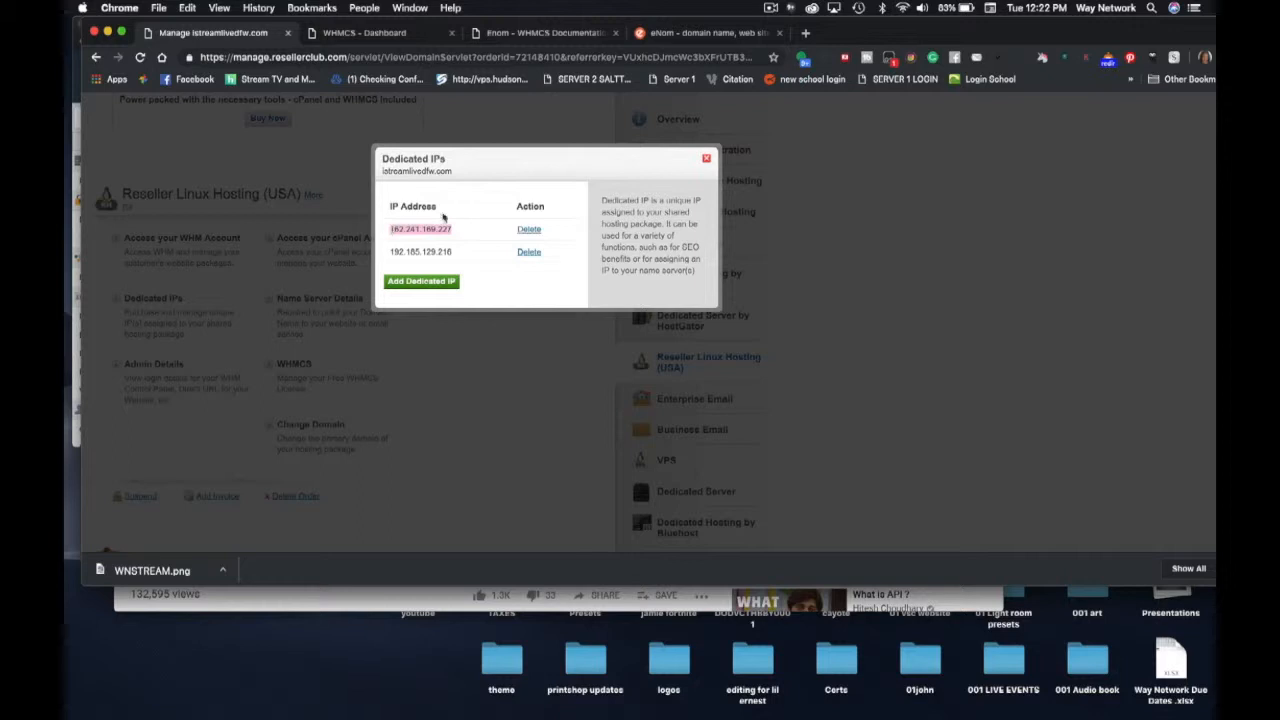
{"action": "left_click", "coordinate": [563, 34]}
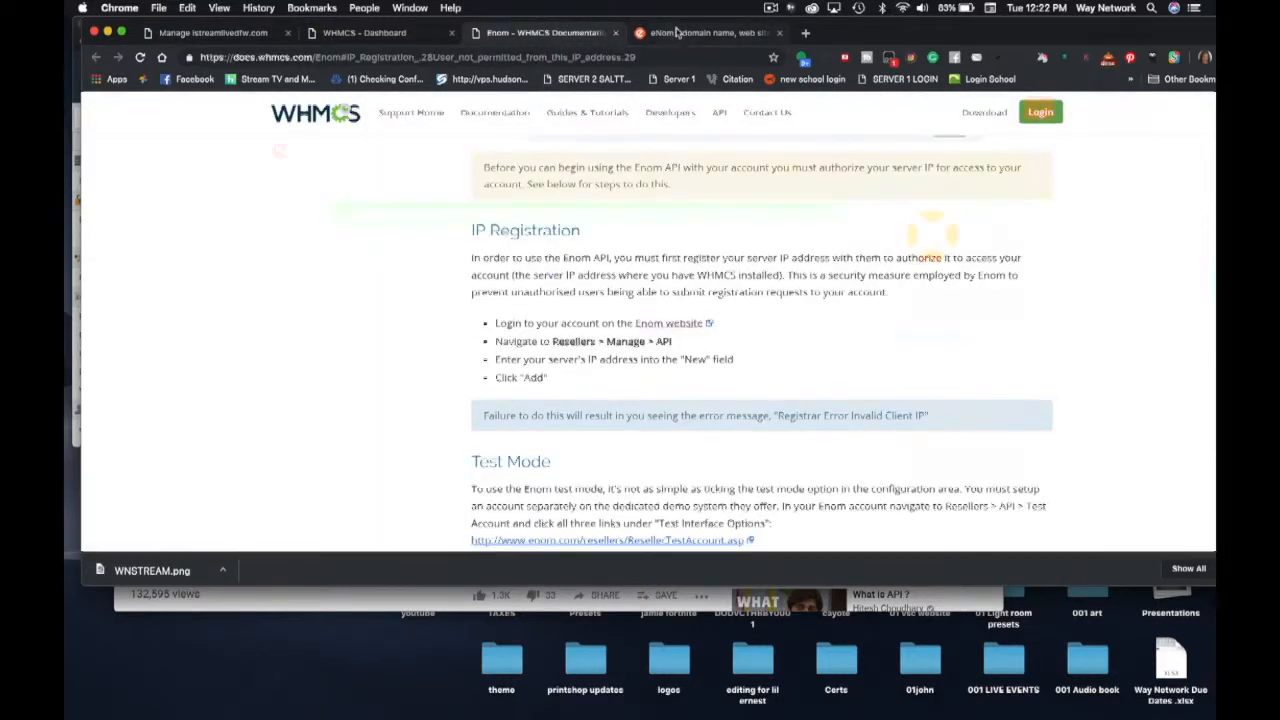
{"action": "left_click", "coordinate": [680, 33]}
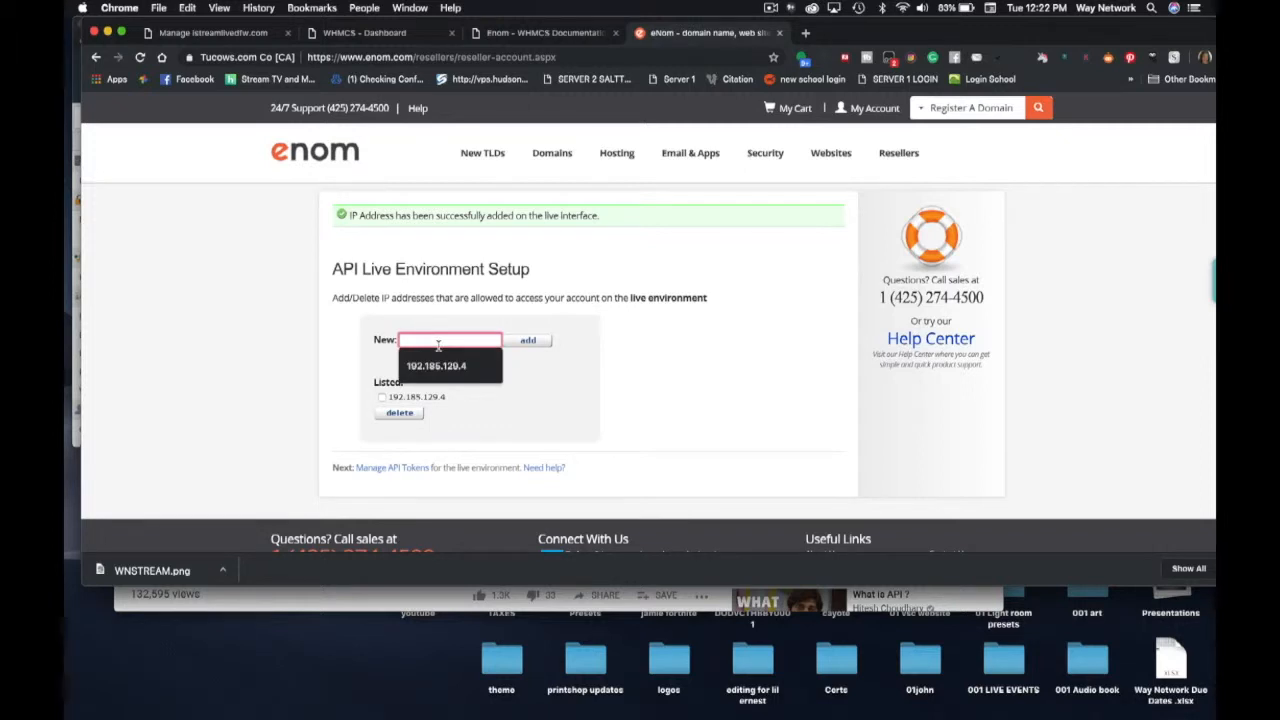
{"action": "key", "text": "super+v"}
{"action": "left_click", "coordinate": [530, 340]}
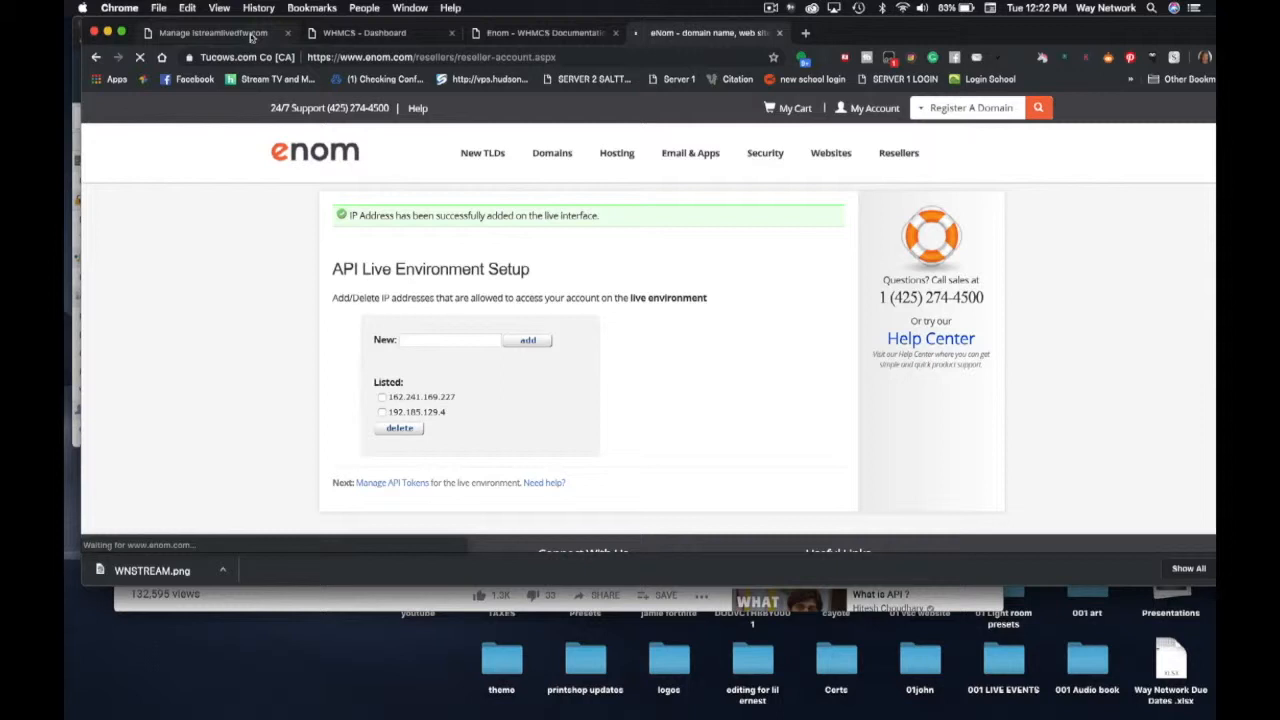
- Copy the second dedicated IP and add 192.185.129 to eNom's allowed IPs
{"action": "left_click", "coordinate": [250, 33]}
{"action": "left_click", "coordinate": [432, 251]}
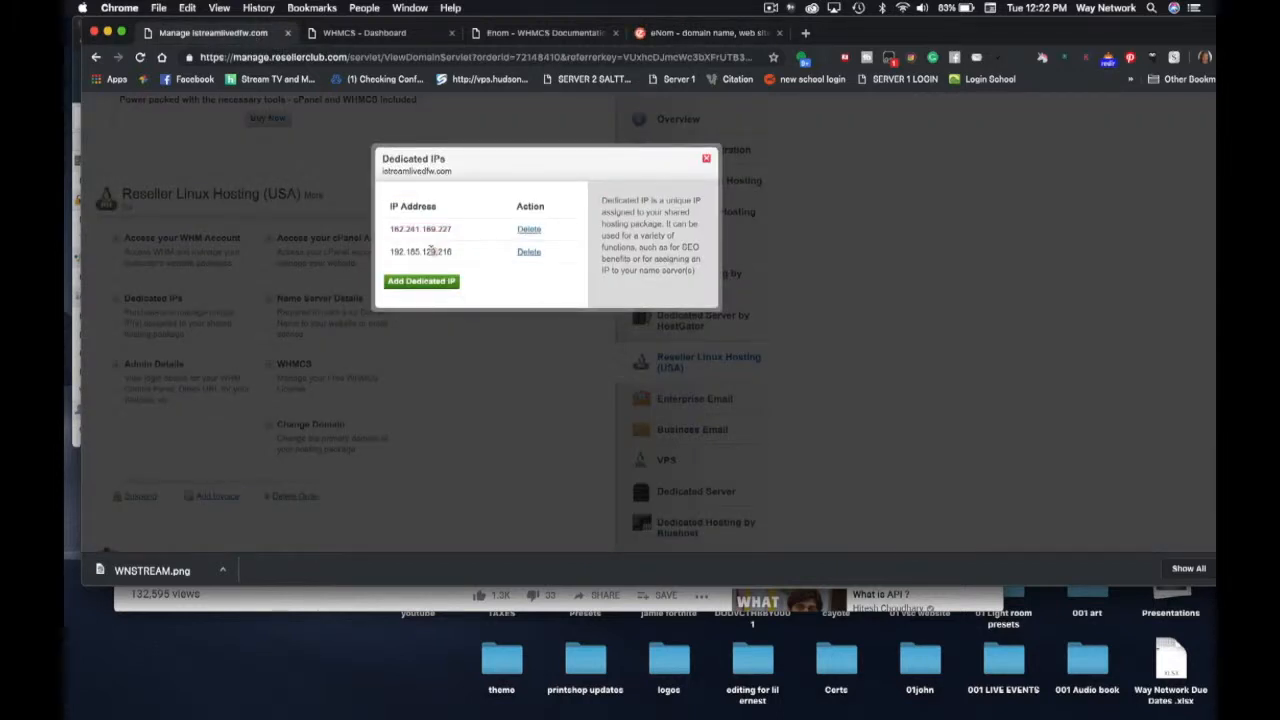
{"action": "left_click_drag", "start_coordinate": [385, 253], "coordinate": [435, 249]}
{"action": "key", "text": "super+c"}
{"action": "left_click", "coordinate": [664, 33]}
{"action": "left_click", "coordinate": [443, 336]}
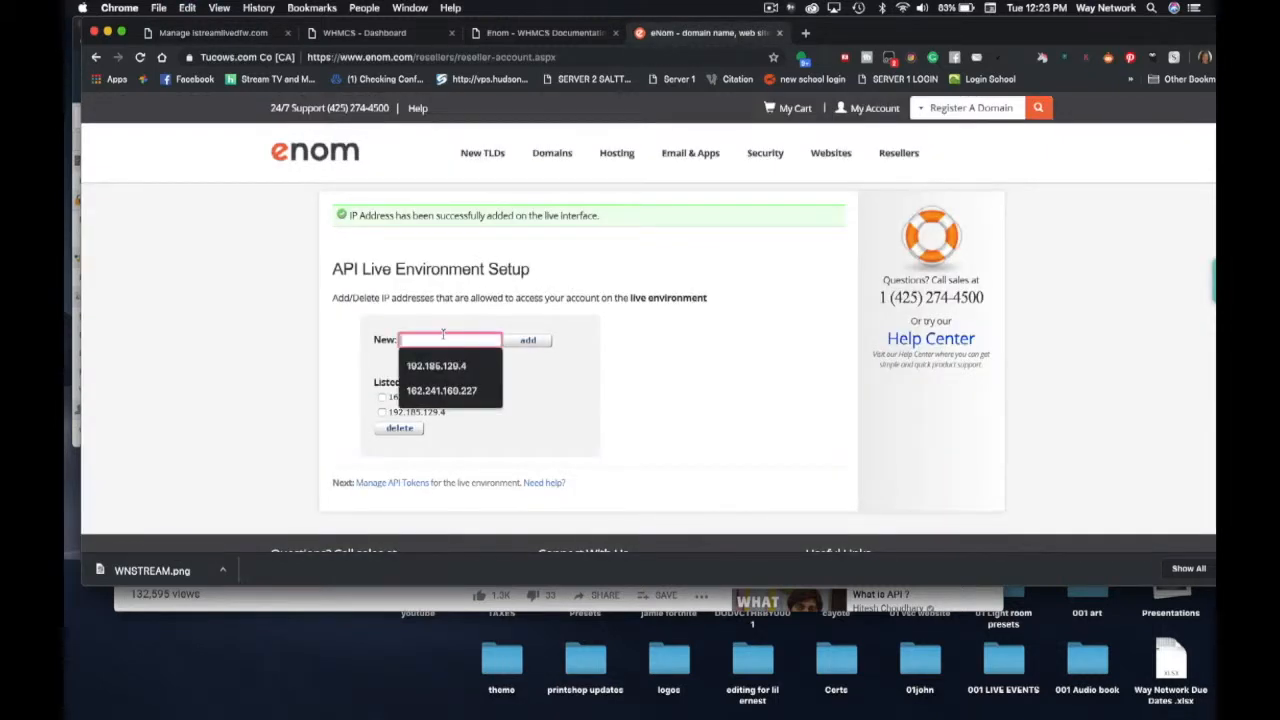
{"action": "key", "text": "super+v"}
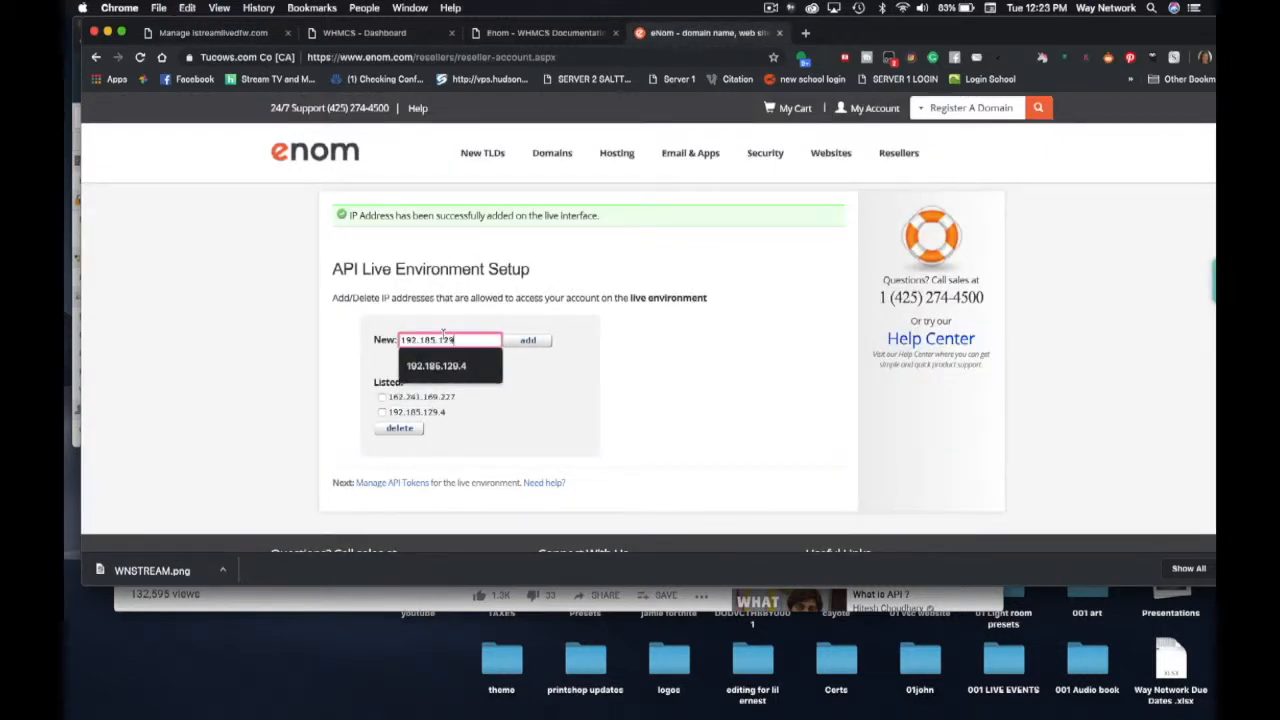
{"action": "left_click", "coordinate": [537, 340]}
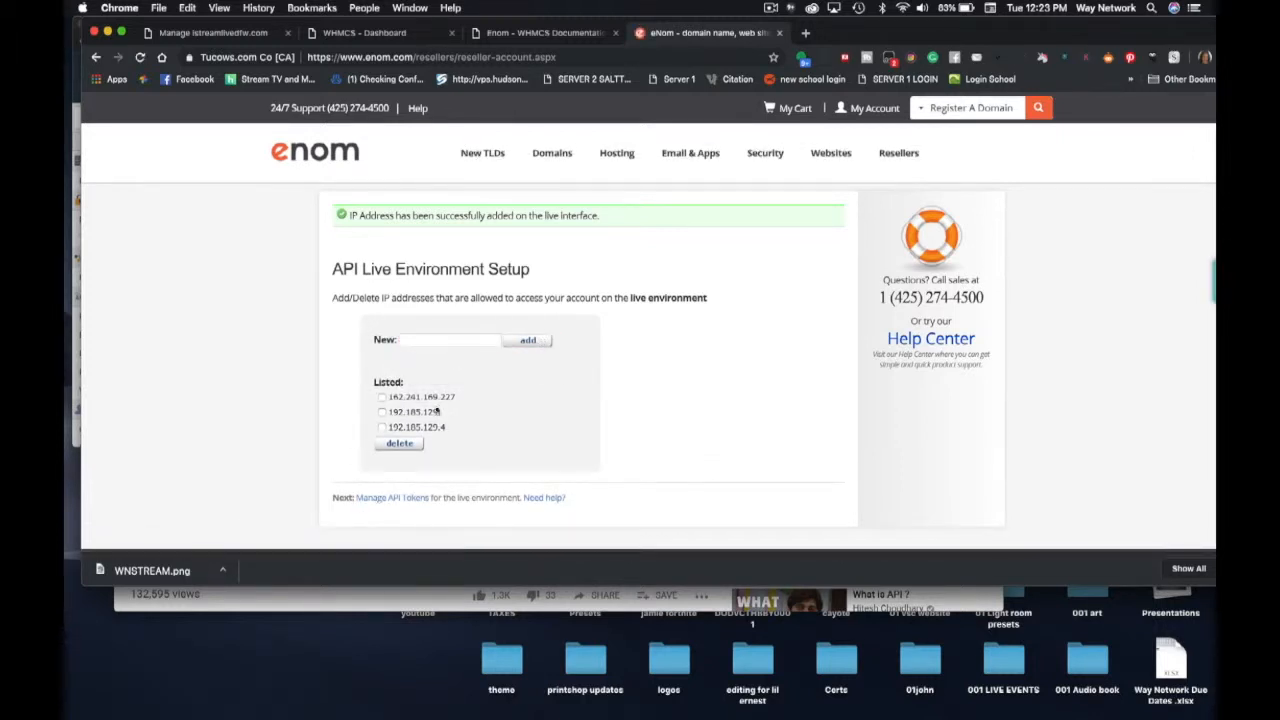
- Bookmark the eNom API setup page to the Bookmarks Bar
{"action": "left_click", "coordinate": [771, 8]}
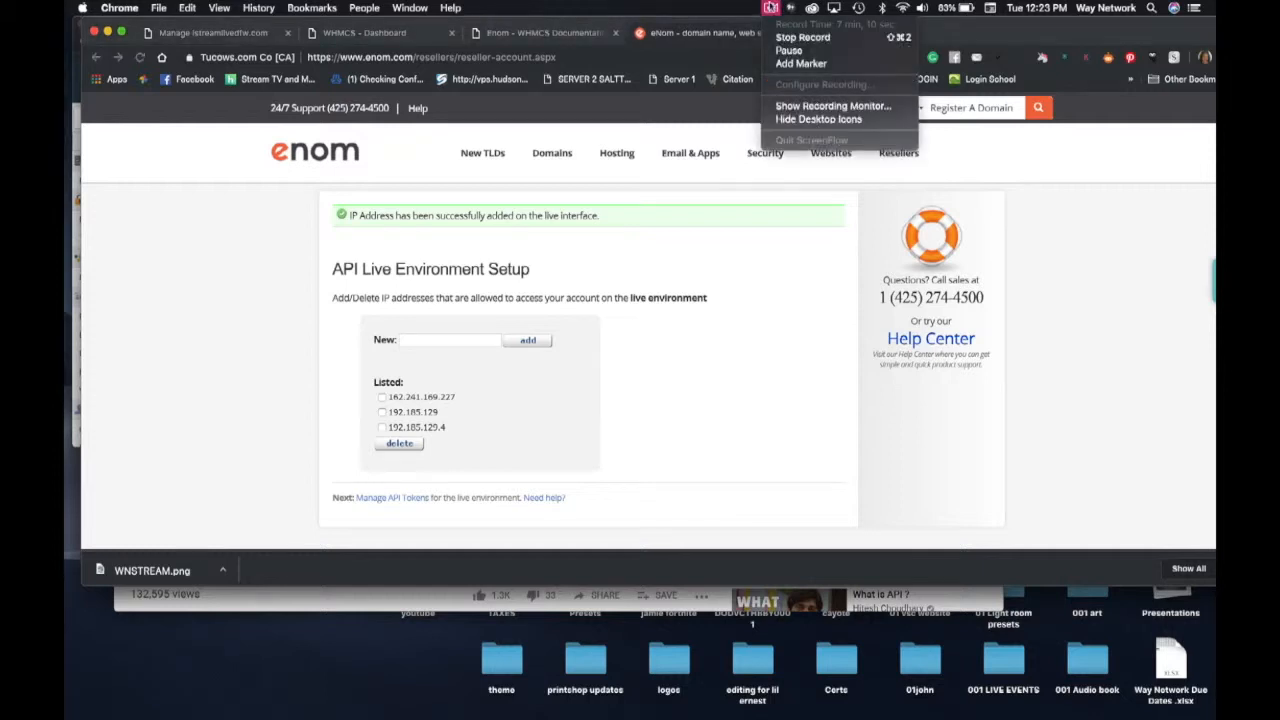
{"action": "left_click", "coordinate": [776, 57]}
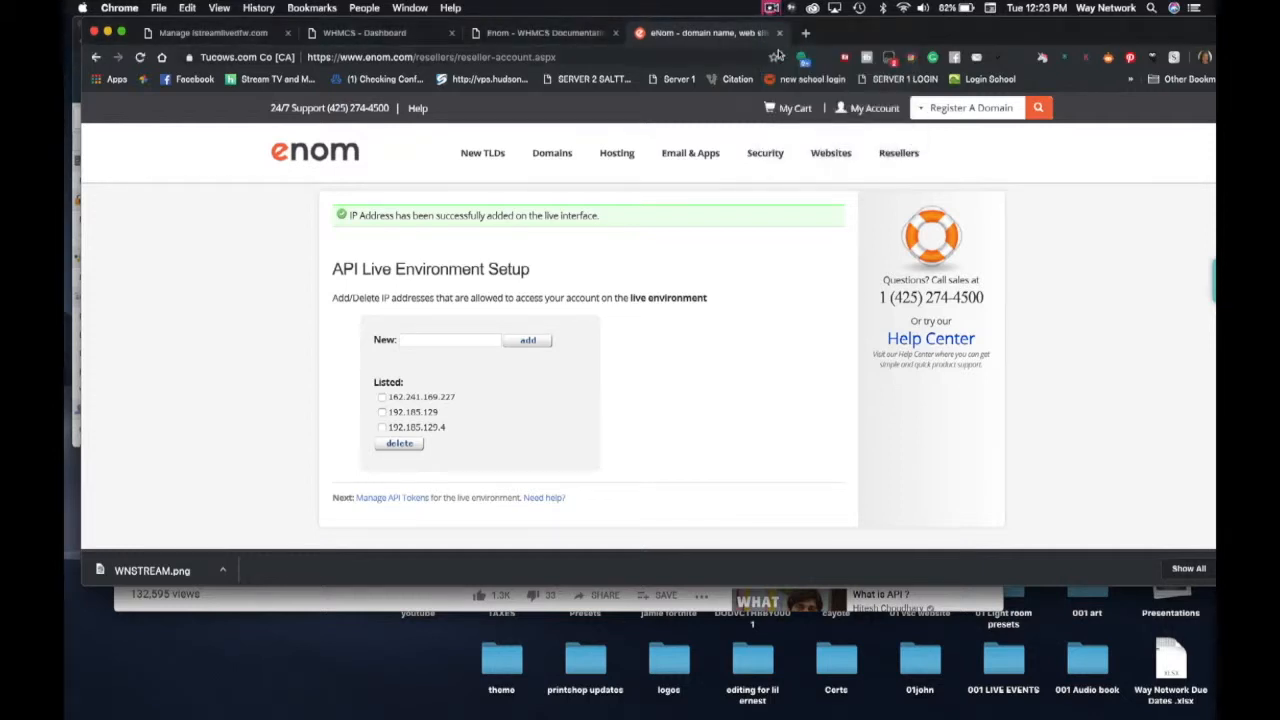
{"action": "left_click", "coordinate": [776, 57]}
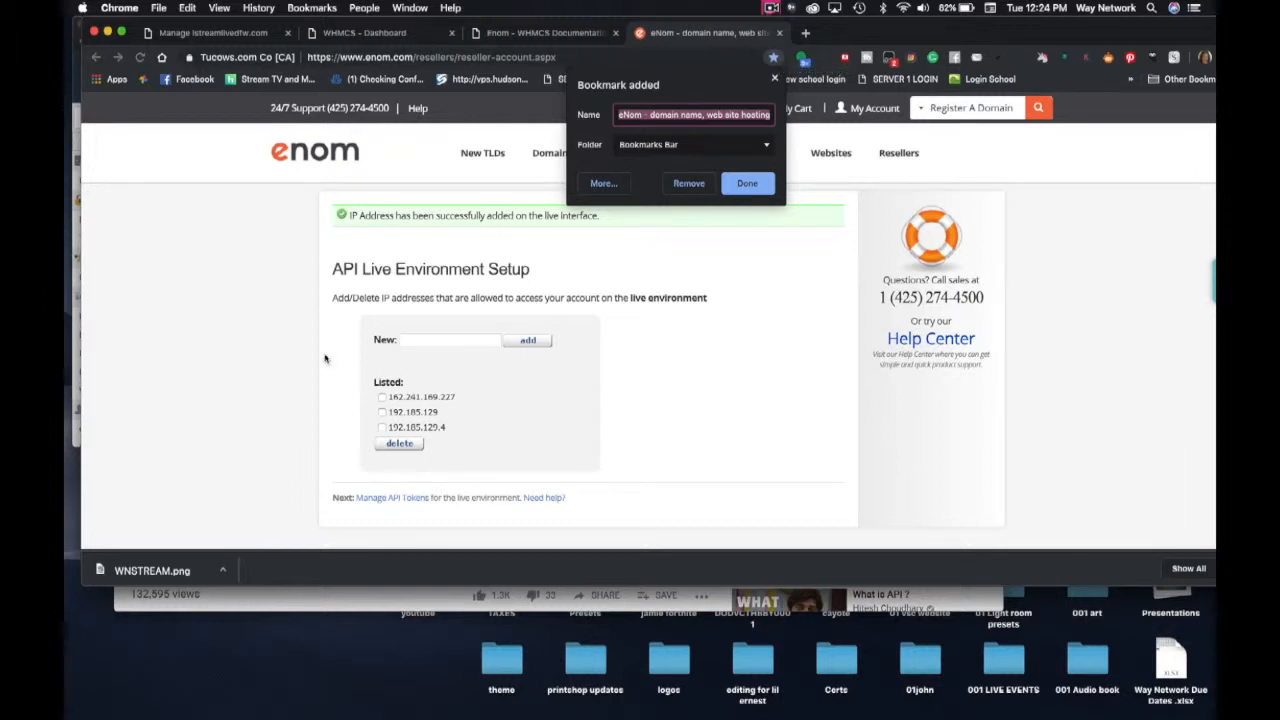
{"action": "left_click", "coordinate": [257, 355]}
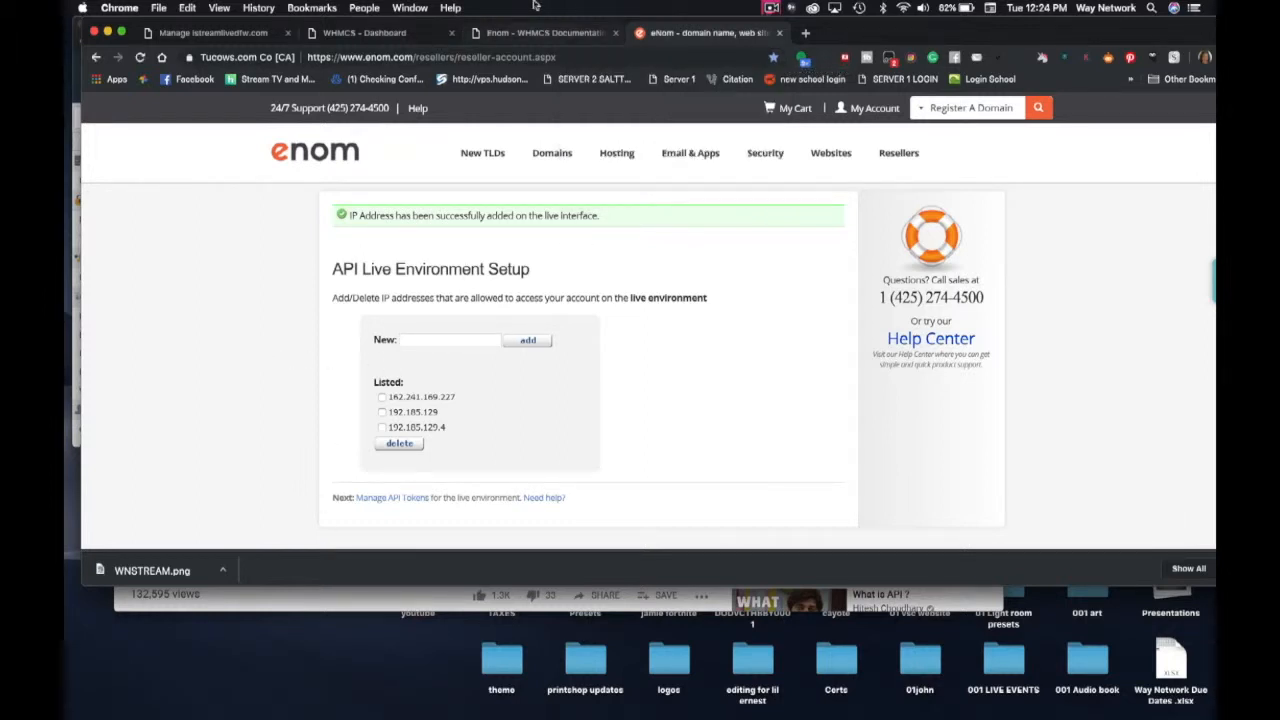
- Close the completed Getting Started wizard in WHMCS and open Help > System Health Status
{"action": "left_click", "coordinate": [369, 37]}
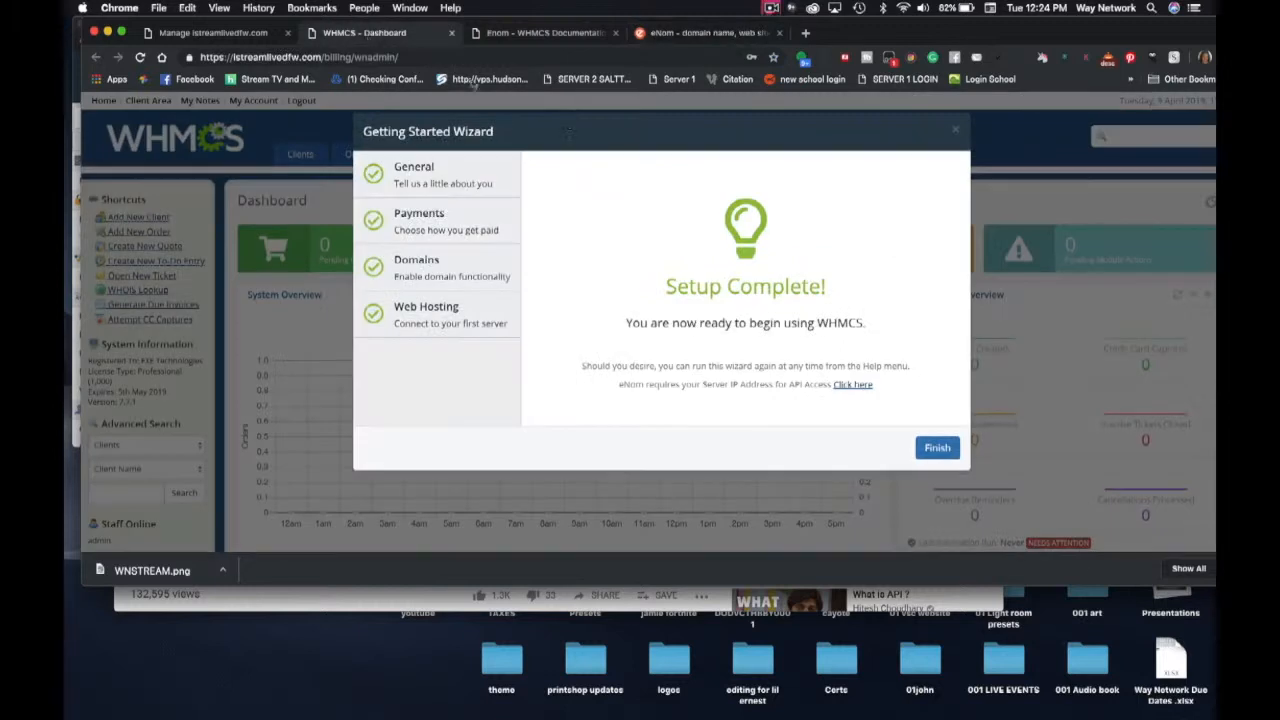
{"action": "left_click", "coordinate": [937, 448]}
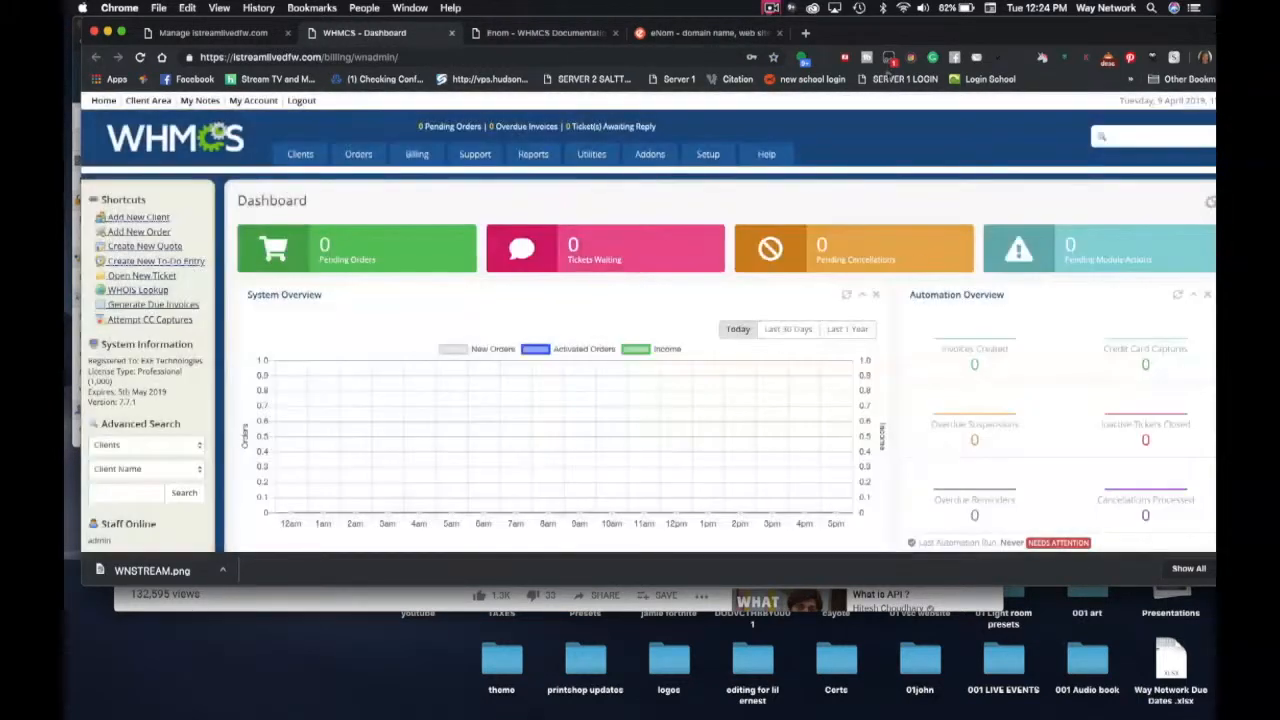
{"action": "mouse_move", "coordinate": [766, 156]}
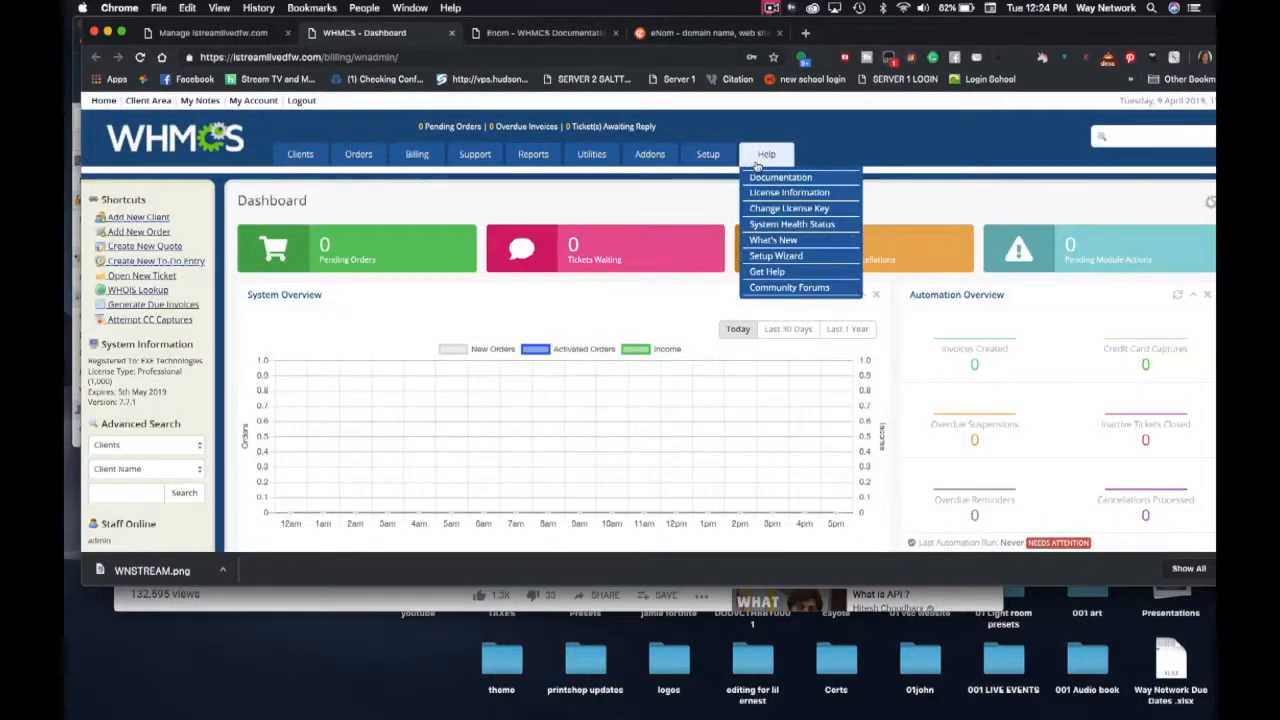
{"action": "left_click", "coordinate": [763, 228]}
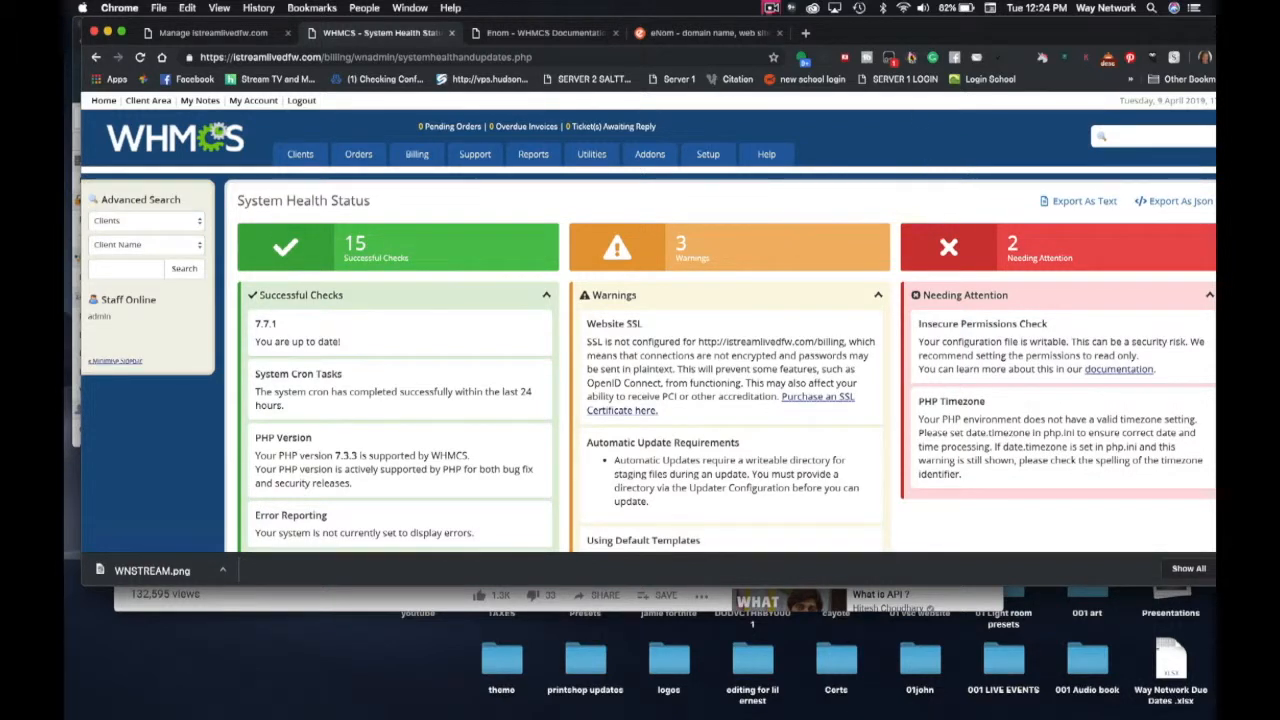
{"action": "left_click_drag", "start_coordinate": [980, 40], "coordinate": [963, 40]}
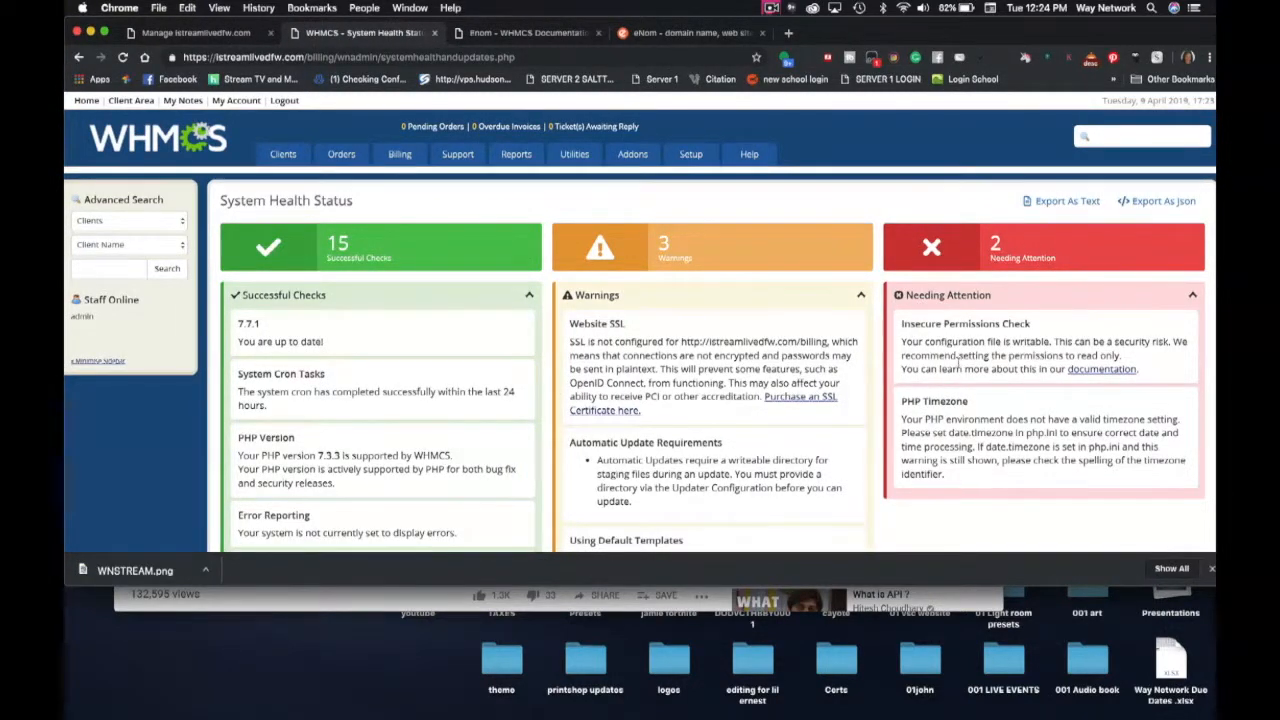
{"action": "scroll", "coordinate": [957, 361], "scroll_direction": "down", "scroll_amount": 3}
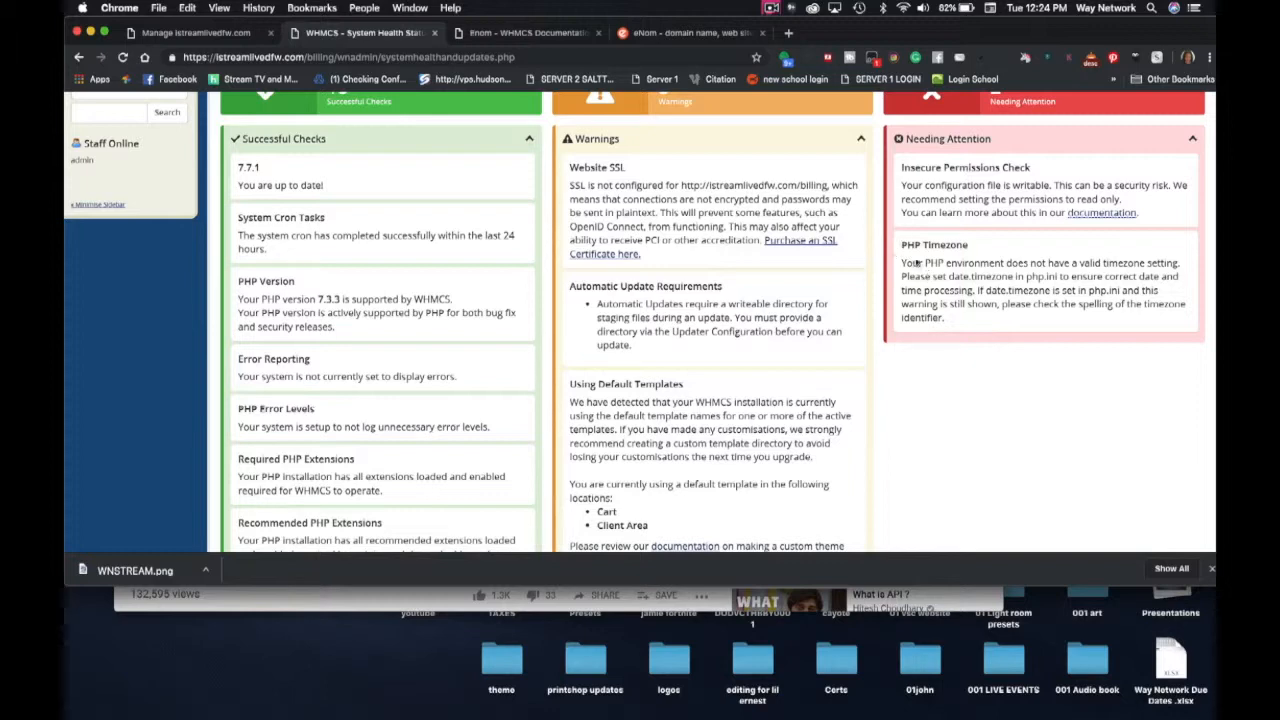
{"action": "scroll", "coordinate": [924, 284], "scroll_direction": "up", "scroll_amount": 2}
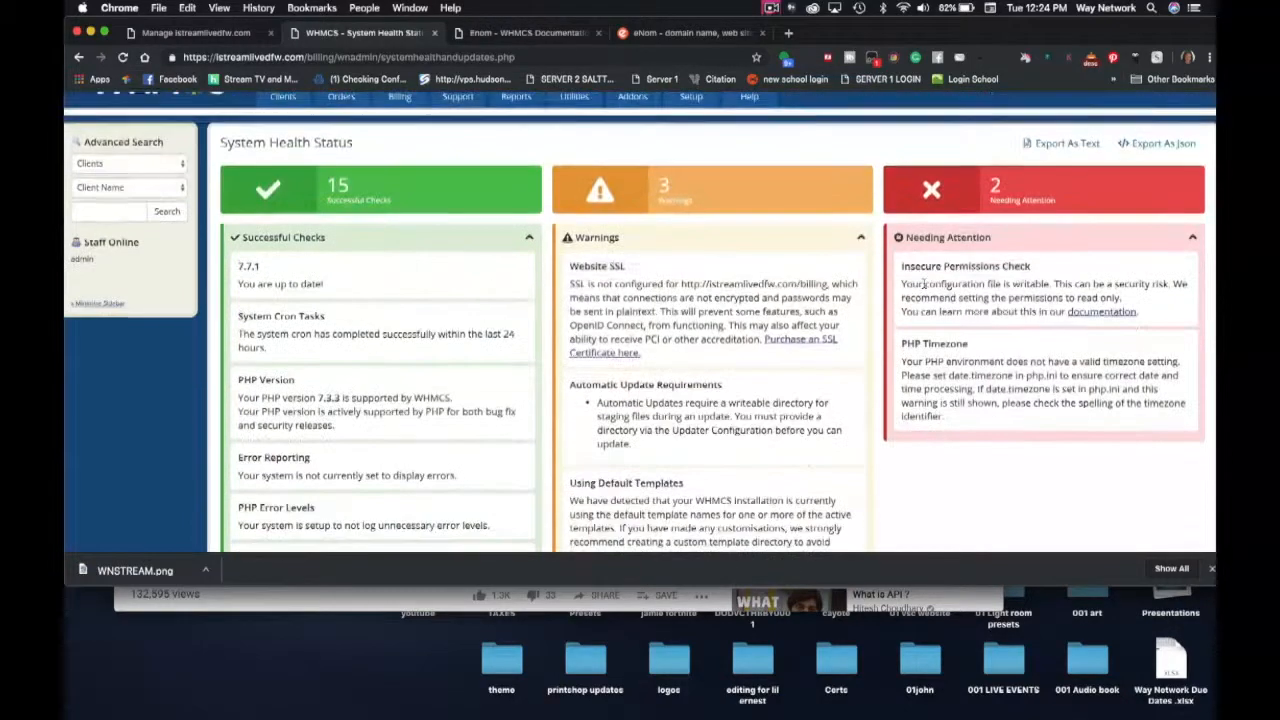
{"action": "scroll", "coordinate": [924, 284], "scroll_direction": "down", "scroll_amount": 2}
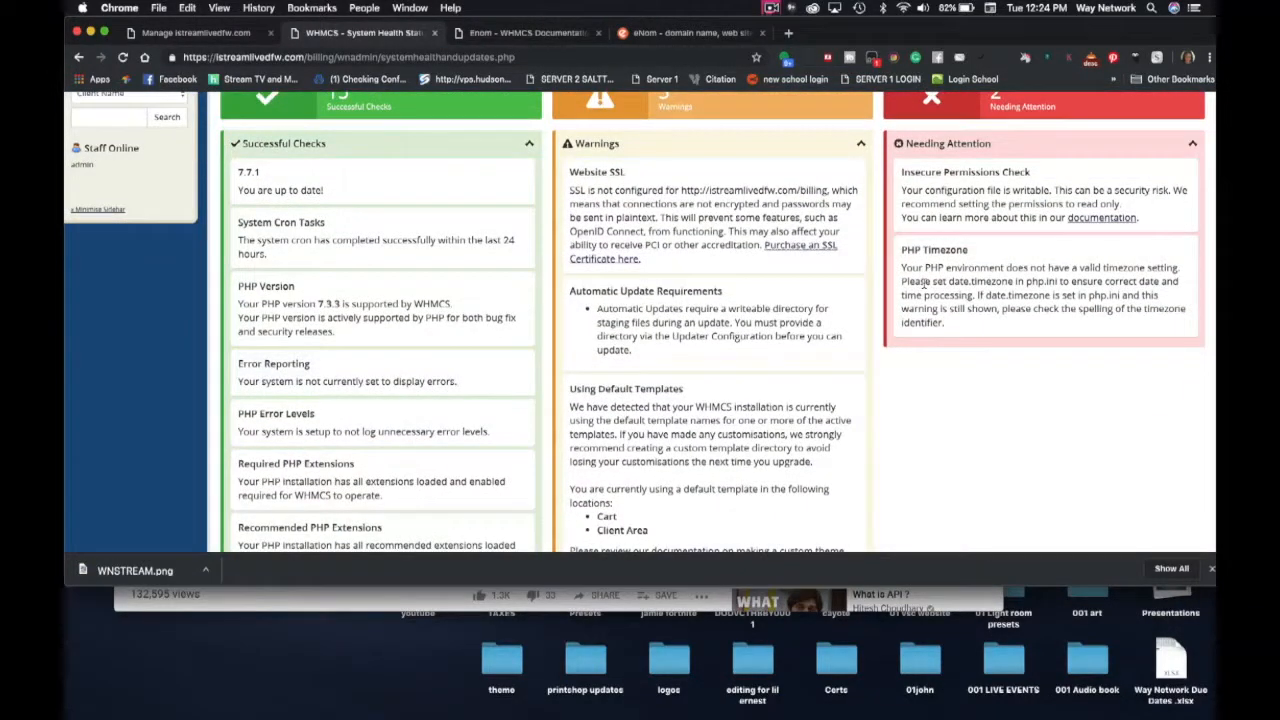
{"action": "scroll", "coordinate": [923, 285], "scroll_direction": "up", "scroll_amount": 1}
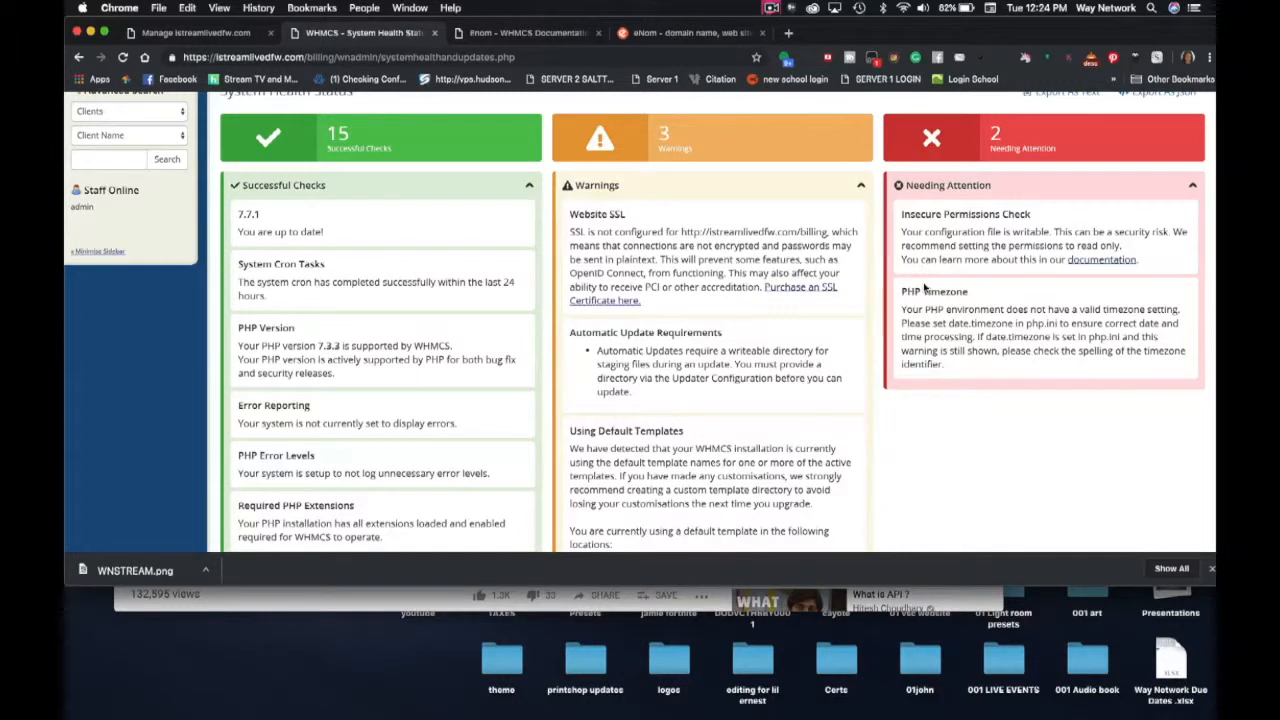
{"action": "scroll", "coordinate": [723, 395], "scroll_direction": "down", "scroll_amount": 4}
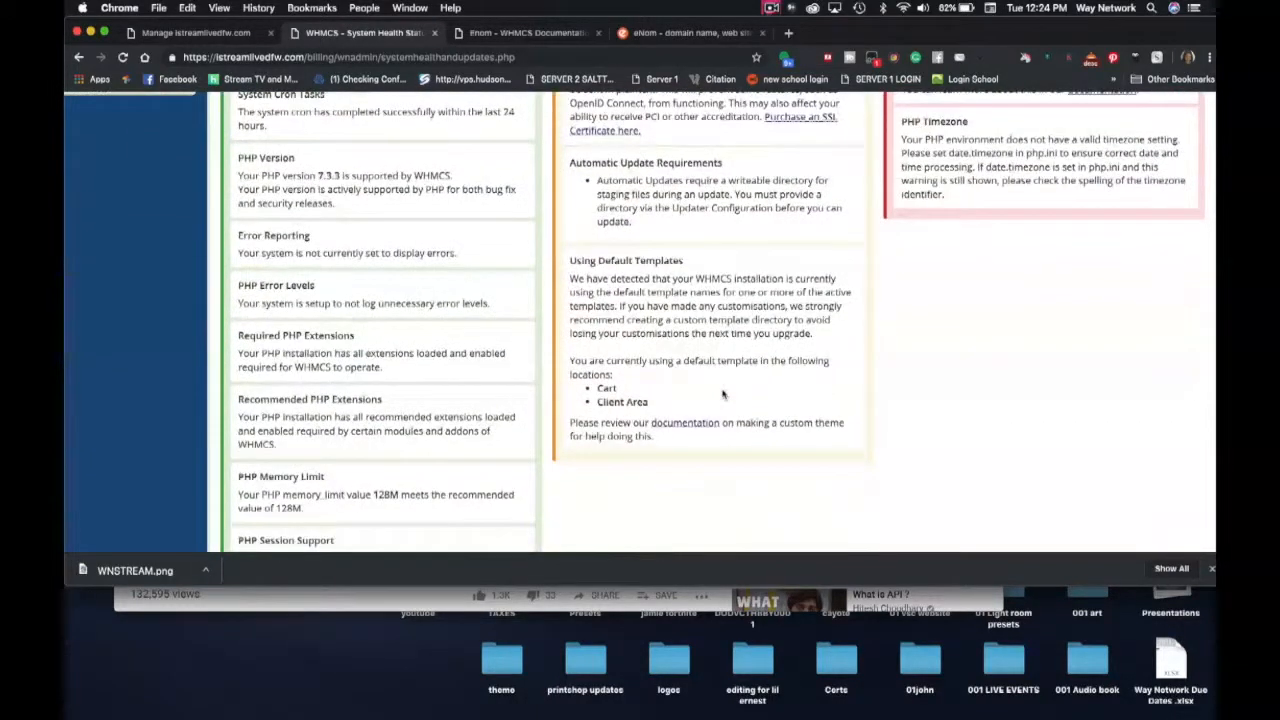
{"action": "scroll", "coordinate": [723, 395], "scroll_direction": "up", "scroll_amount": 3}
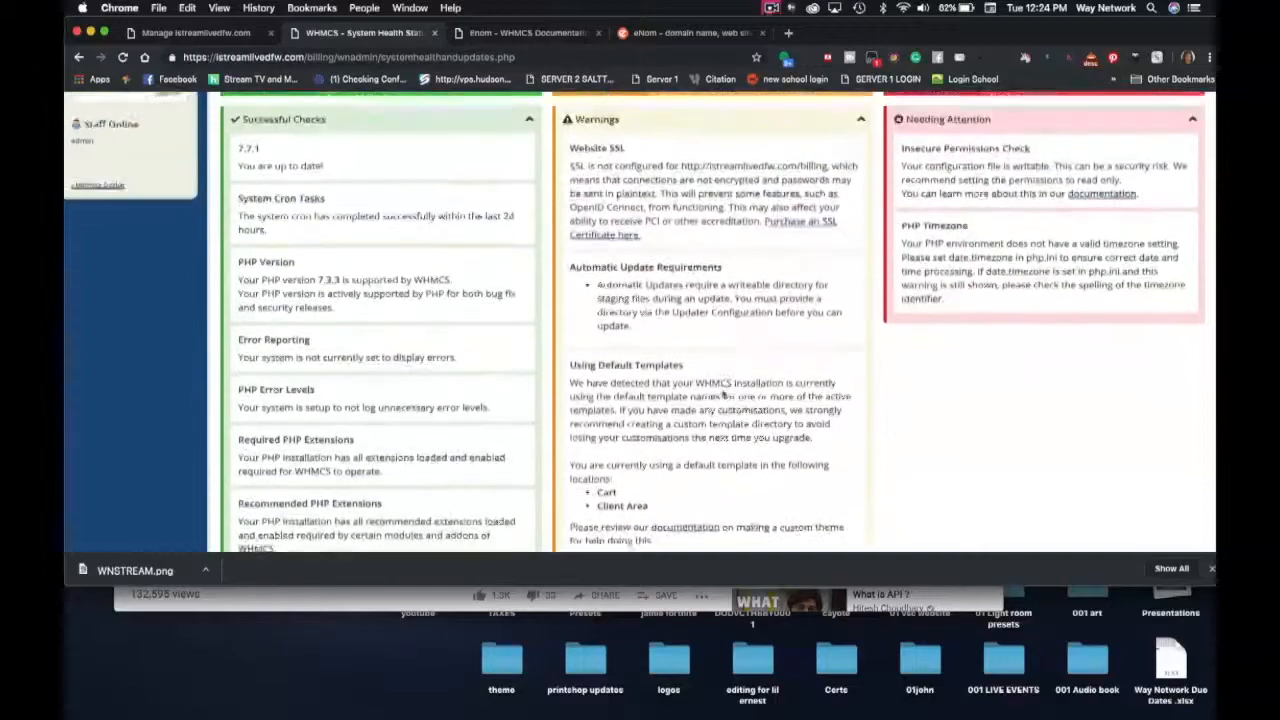
{"action": "scroll", "coordinate": [723, 395], "scroll_direction": "down", "scroll_amount": 5}
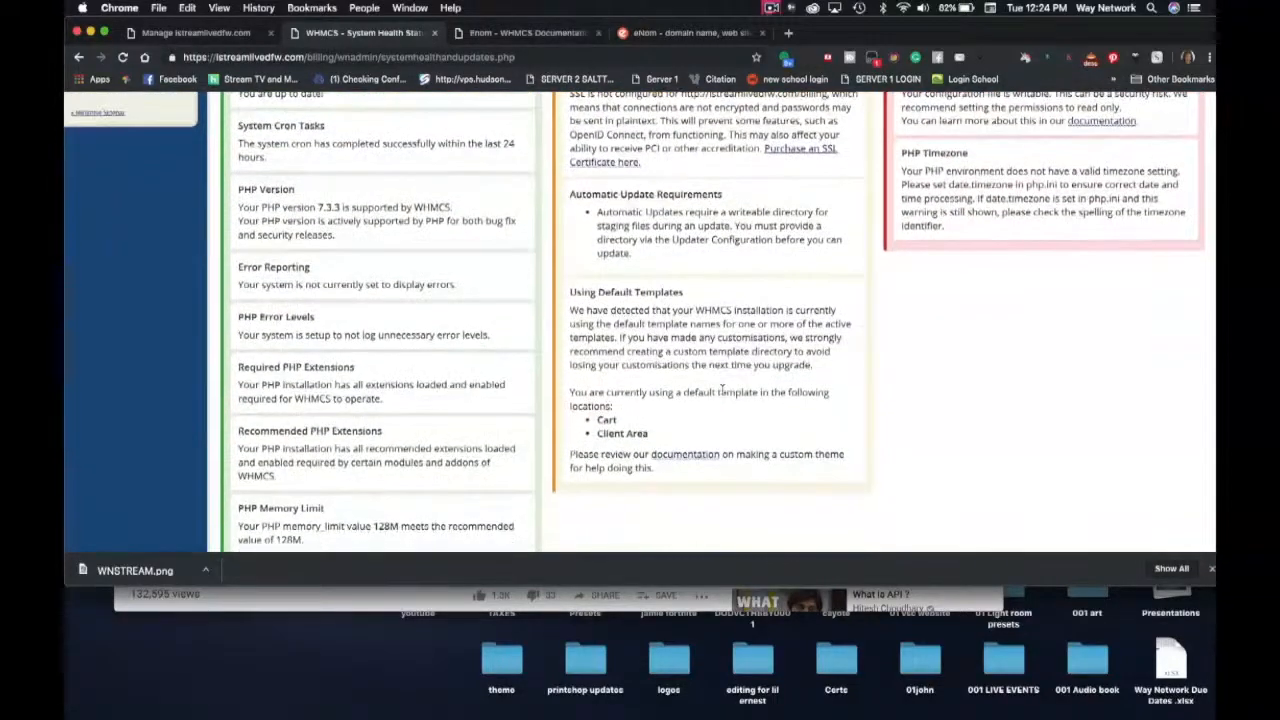
{"action": "scroll", "coordinate": [721, 389], "scroll_direction": "down", "scroll_amount": 2}
{"action": "scroll", "coordinate": [723, 394], "scroll_direction": "up", "scroll_amount": 6}
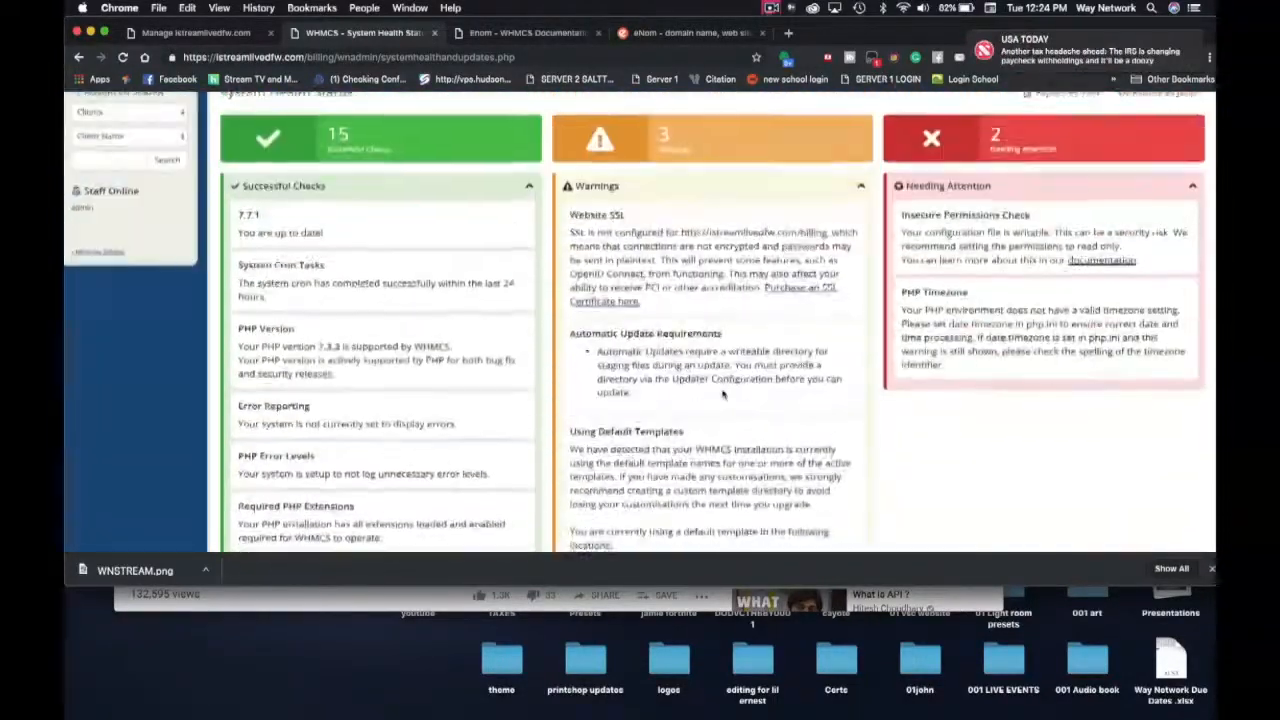
{"action": "scroll", "coordinate": [1130, 201], "scroll_direction": "up", "scroll_amount": 1}
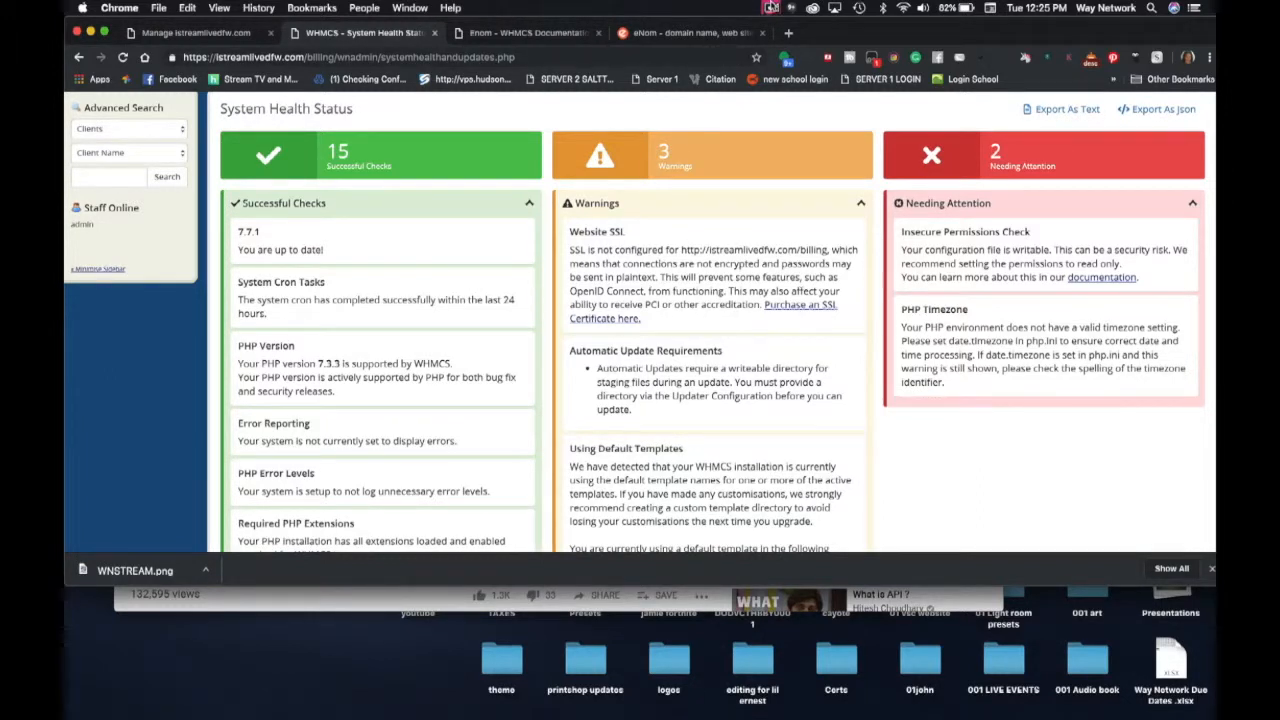
{"action": "left_click", "coordinate": [771, 8]}
{"action": "left_click", "coordinate": [786, 50]}
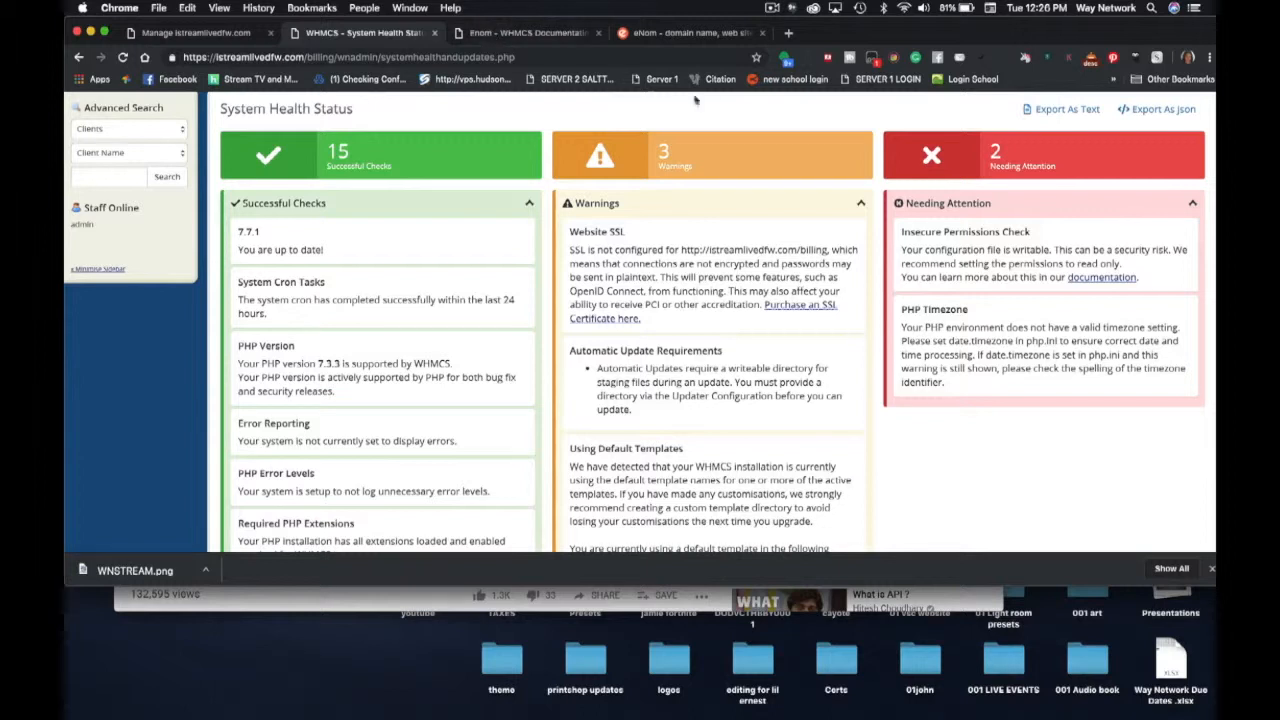
- Read the Further Security Steps guide linked from Insecure Permissions Check, then return to System Health
{"action": "left_click", "coordinate": [1103, 278]}
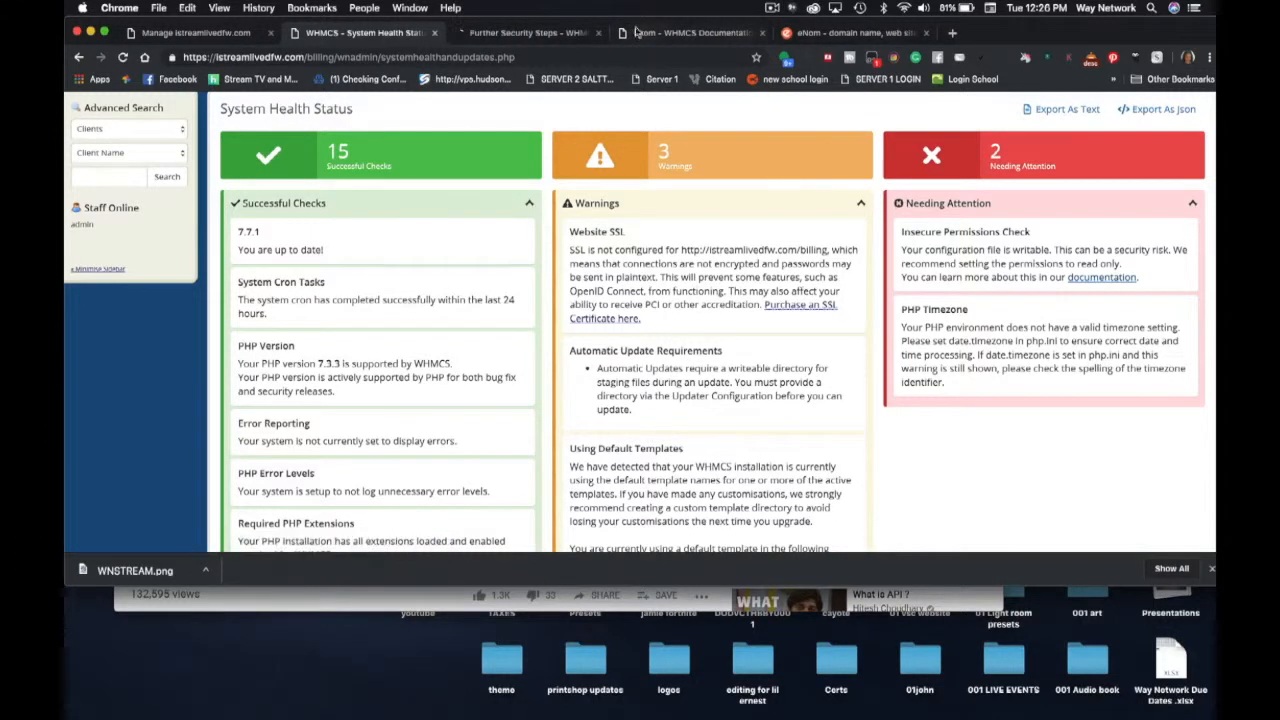
{"action": "left_click", "coordinate": [553, 33]}
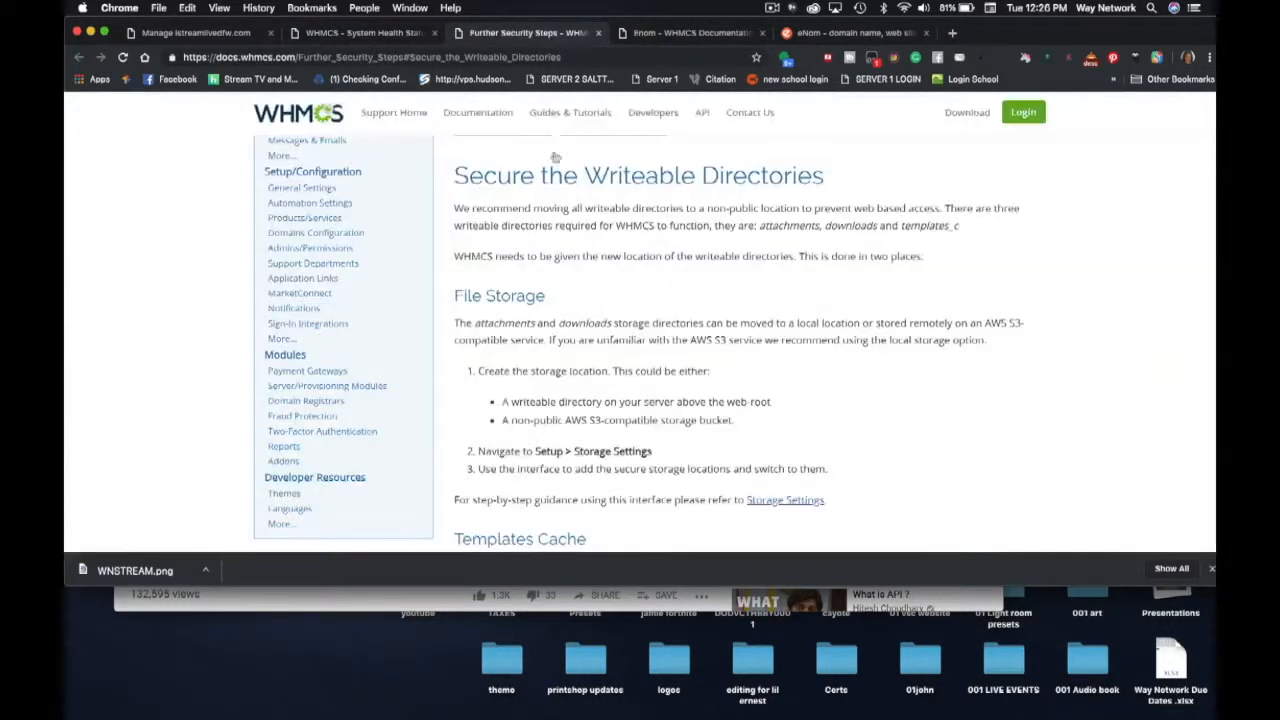
{"action": "scroll", "coordinate": [543, 245], "scroll_direction": "down", "scroll_amount": 5}
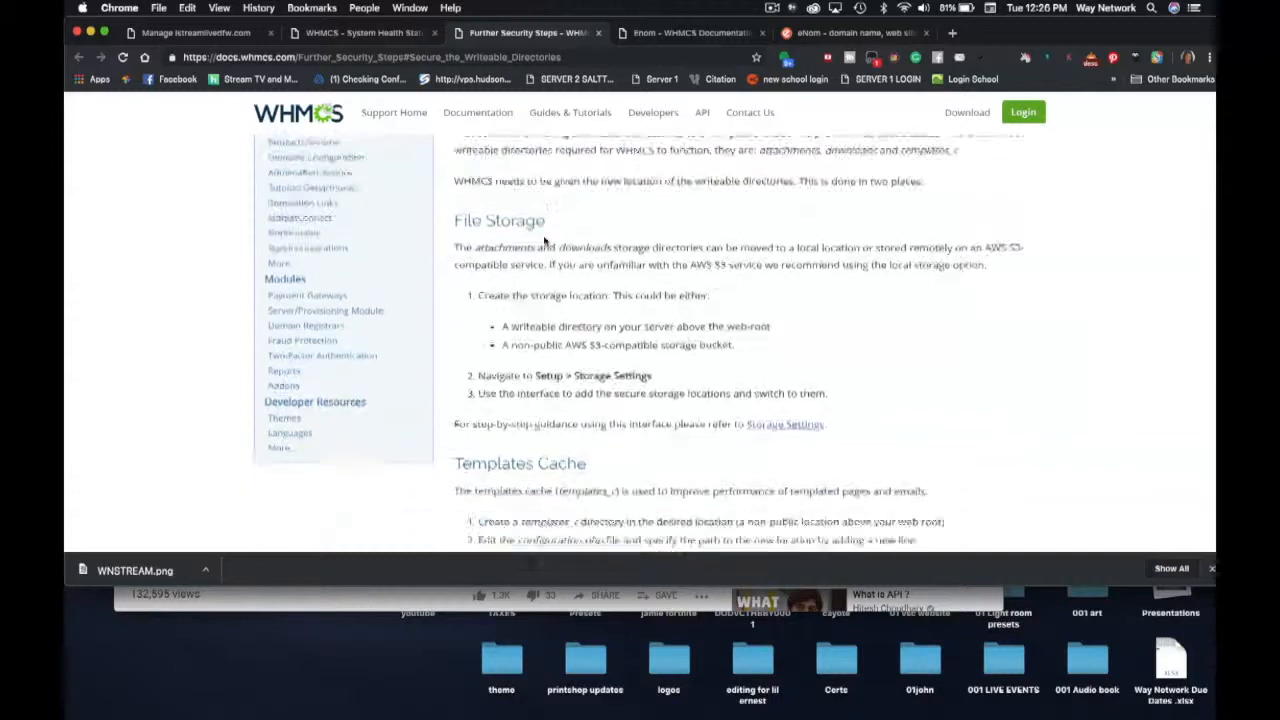
{"action": "scroll", "coordinate": [543, 237], "scroll_direction": "down", "scroll_amount": 5}
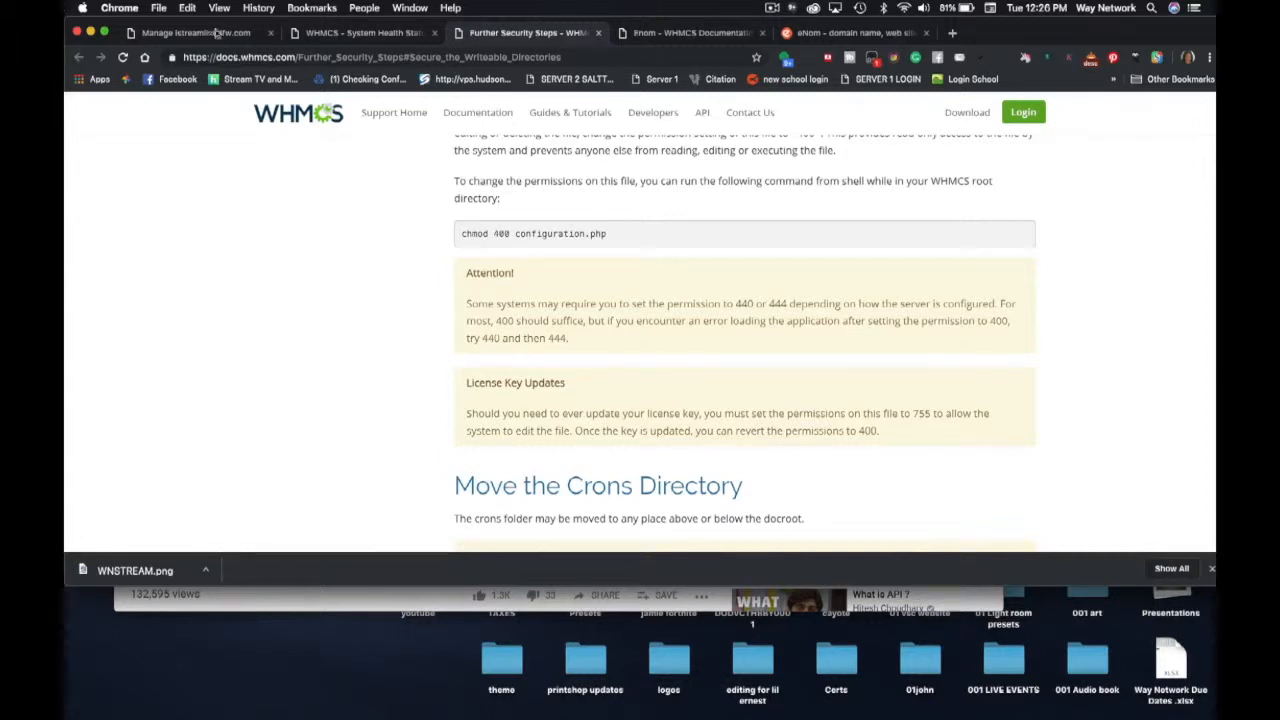
{"action": "left_click", "coordinate": [330, 34]}
- Close ResellerClub's Dedicated IPs list and launch the hosting account's cPanel dashboard
{"action": "left_click", "coordinate": [203, 38]}
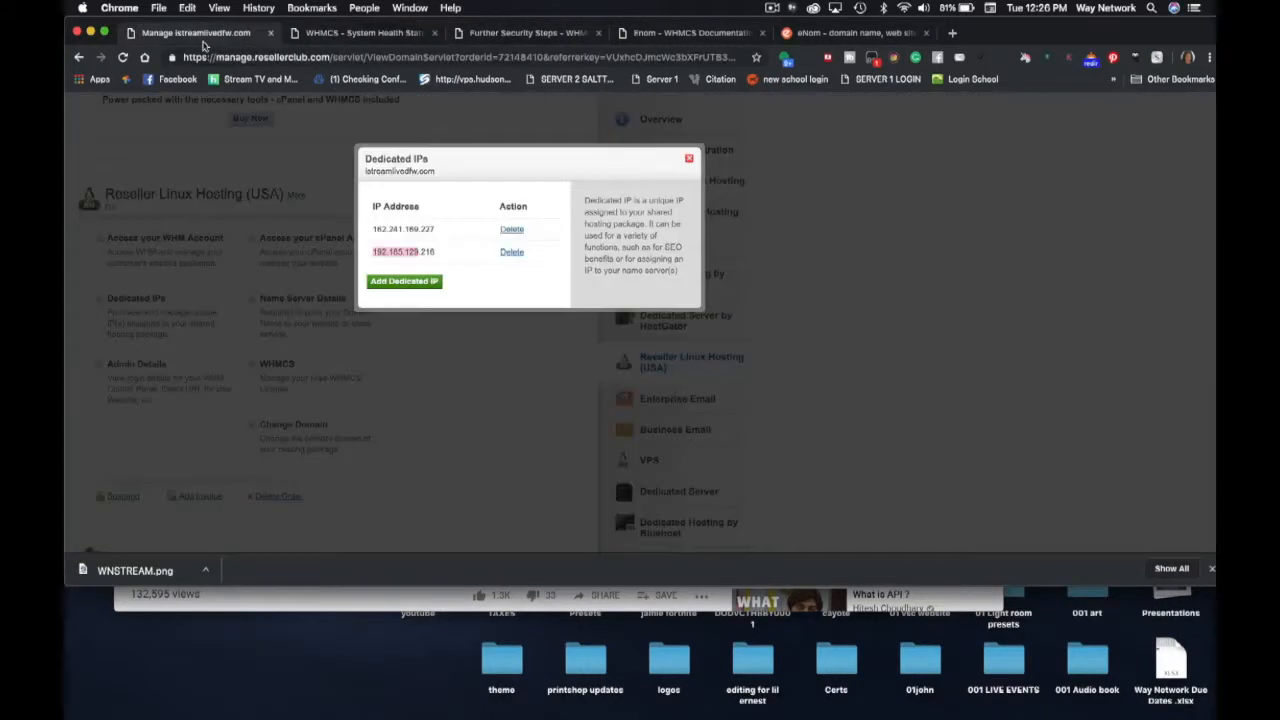
{"action": "left_click", "coordinate": [689, 158]}
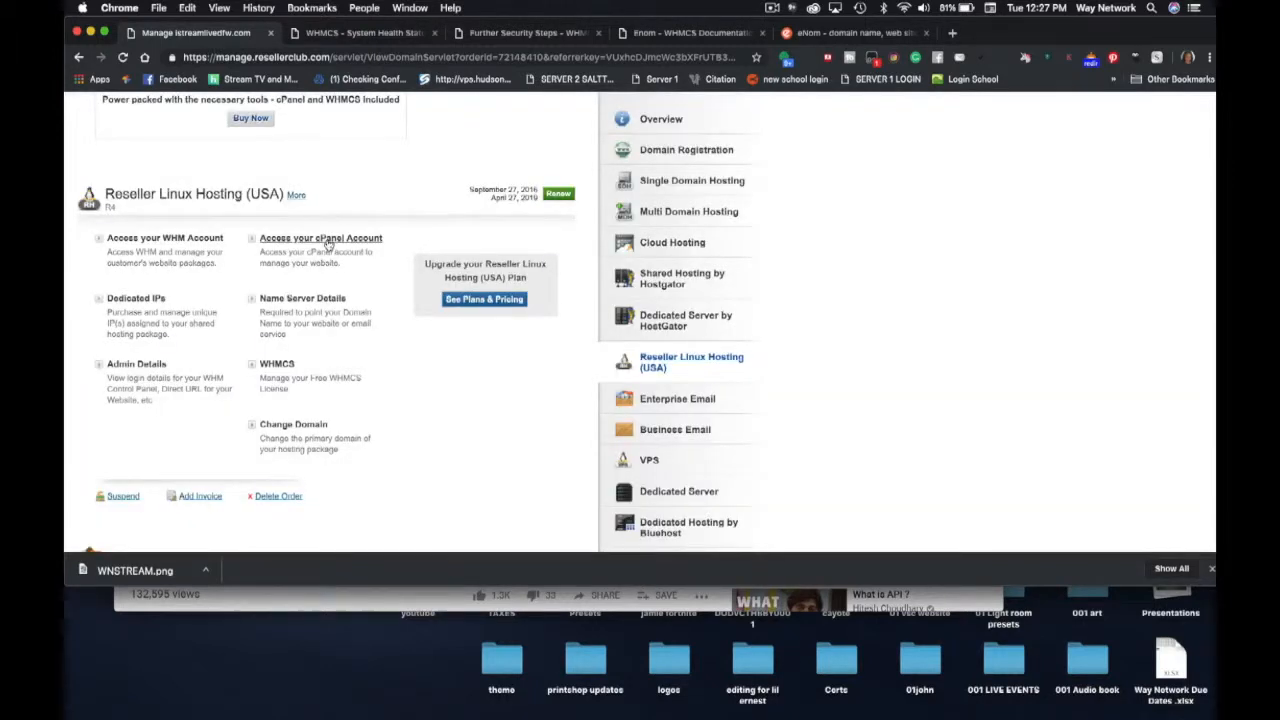
{"action": "left_click", "coordinate": [330, 242]}
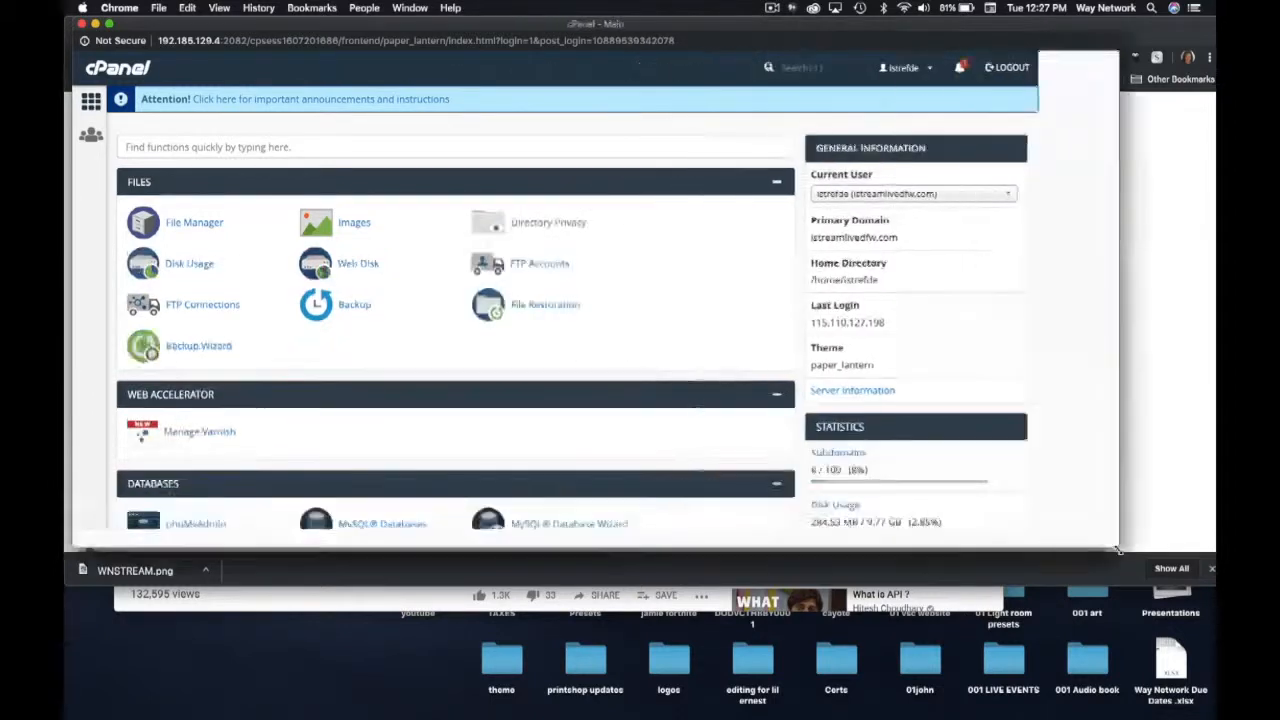
{"action": "scroll", "coordinate": [410, 298], "scroll_direction": "down", "scroll_amount": 5}
{"action": "scroll", "coordinate": [409, 306], "scroll_direction": "up", "scroll_amount": 4}
- In File Manager, open the www/billing folder and select configuration.php
{"action": "left_click", "coordinate": [190, 140]}
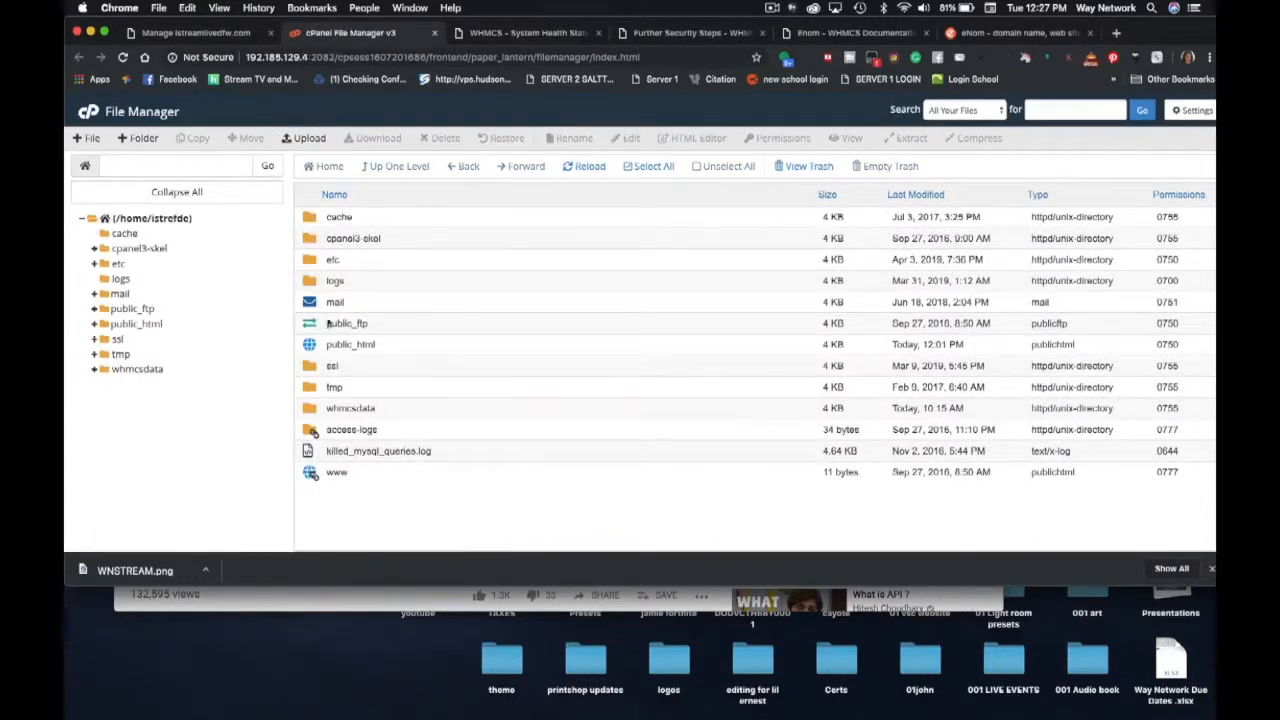
{"action": "double_click", "coordinate": [312, 476]}
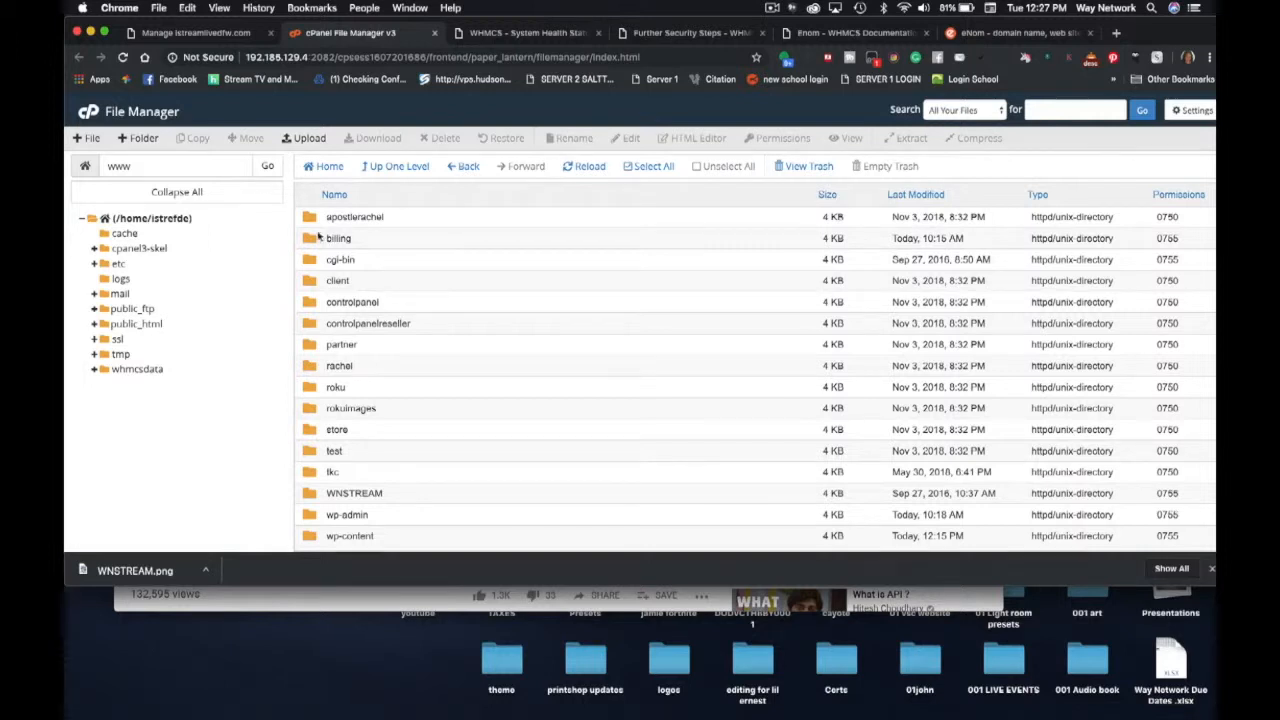
{"action": "left_click", "coordinate": [312, 239]}
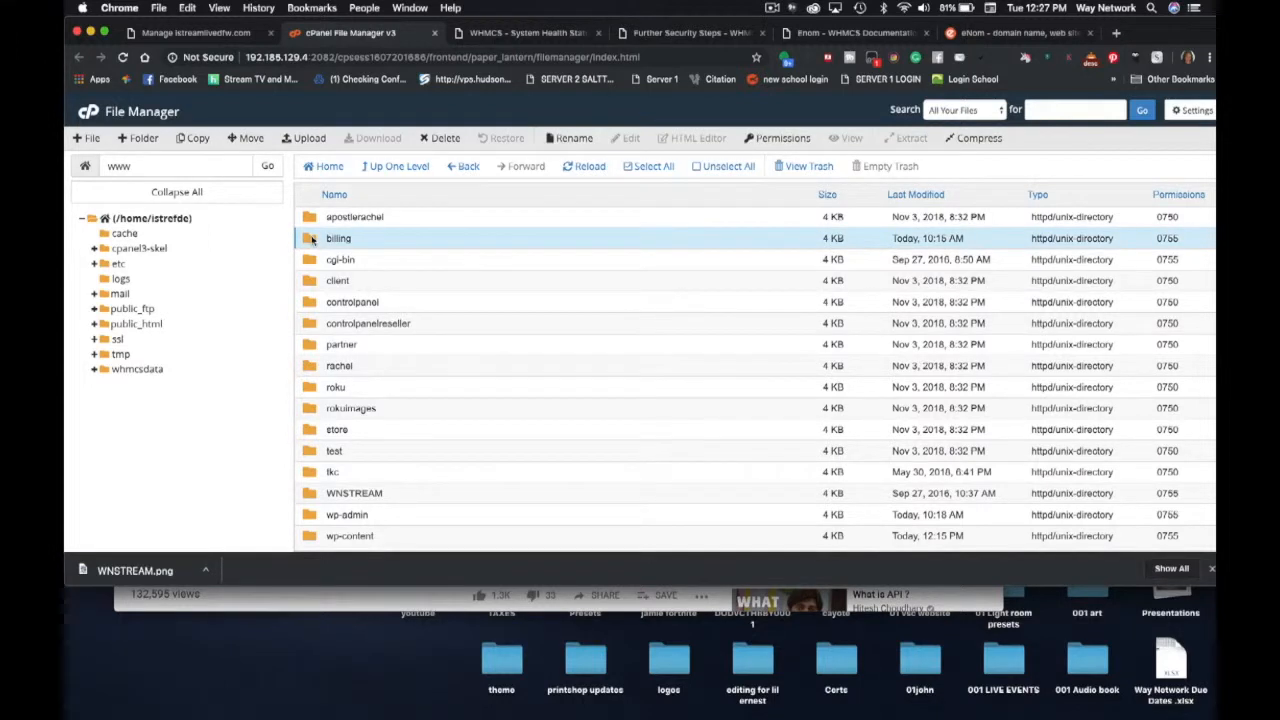
{"action": "left_click", "coordinate": [312, 239]}
{"action": "double_click", "coordinate": [312, 239]}
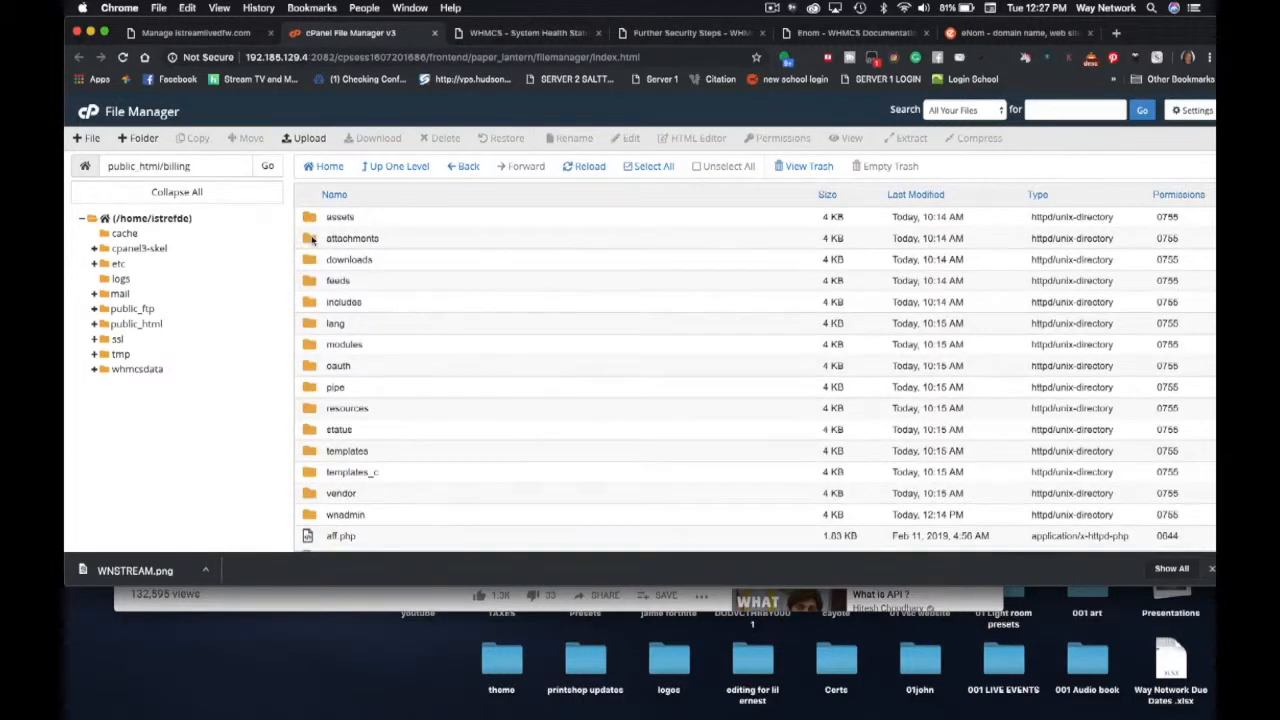
{"action": "scroll", "coordinate": [357, 443], "scroll_direction": "down", "scroll_amount": 5}
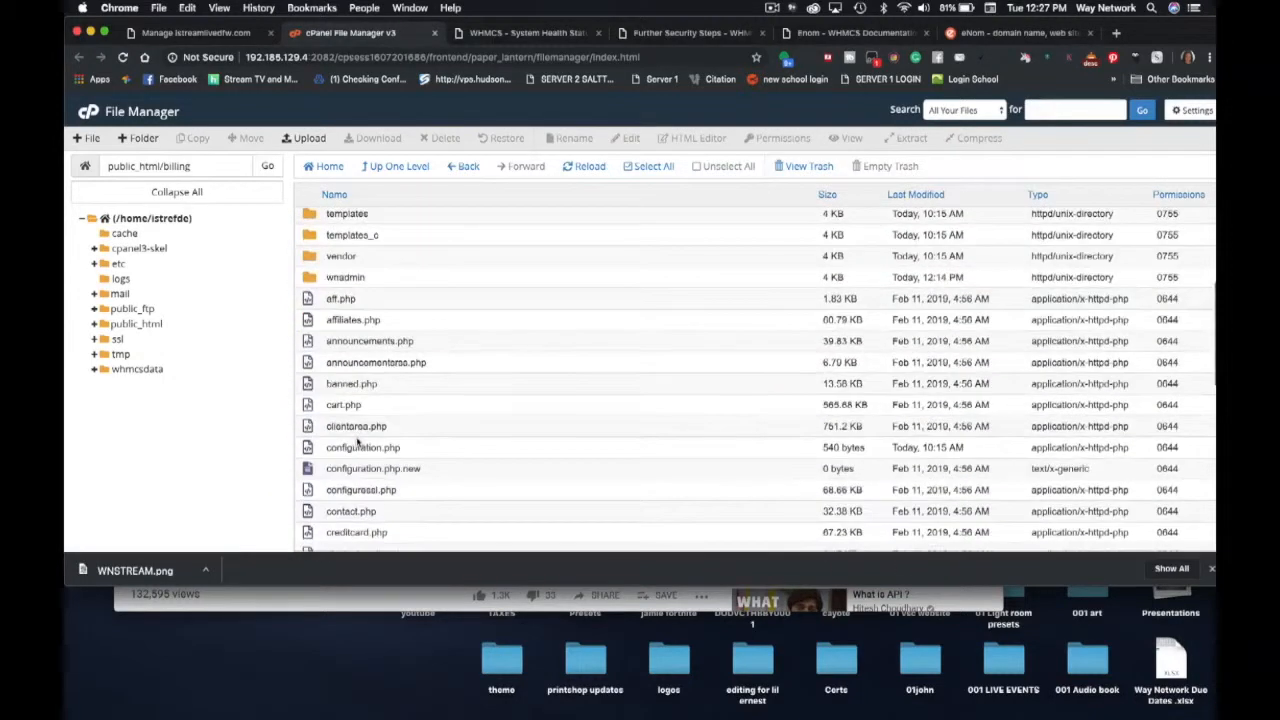
{"action": "left_click", "coordinate": [345, 447]}
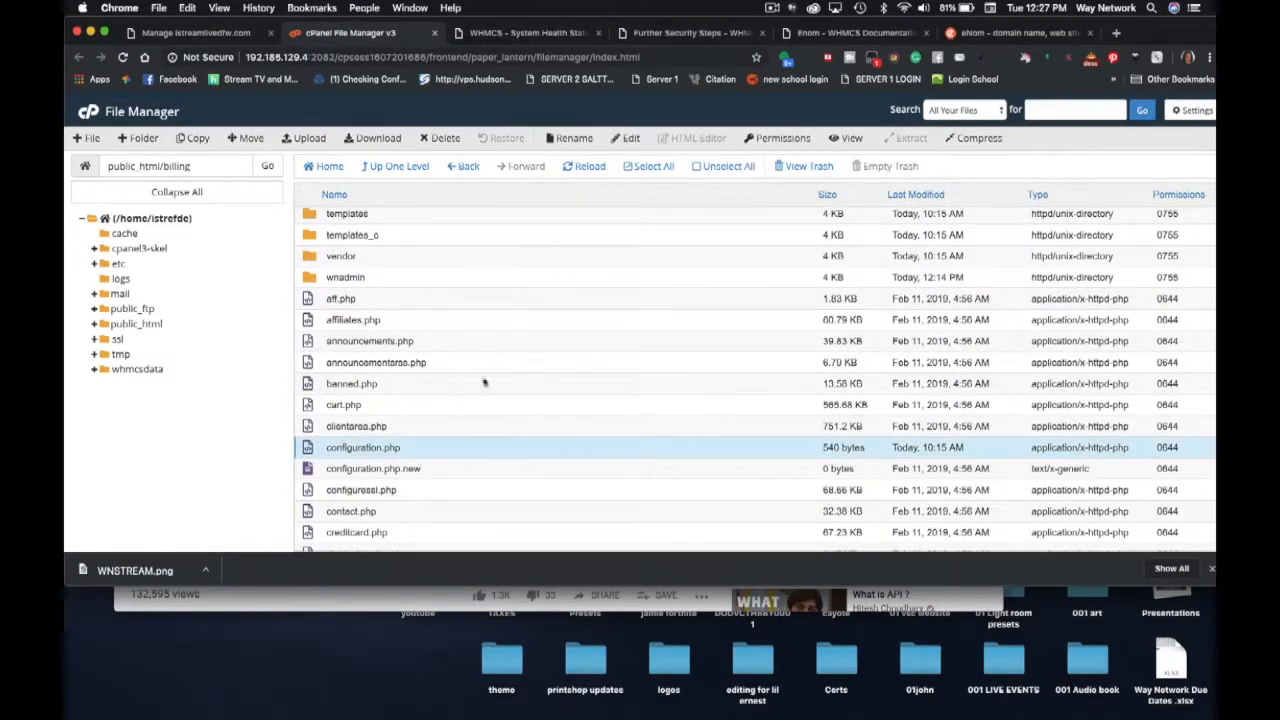
- Set configuration.php permissions to 0400 by removing group and world read access
{"action": "left_click", "coordinate": [777, 140]}
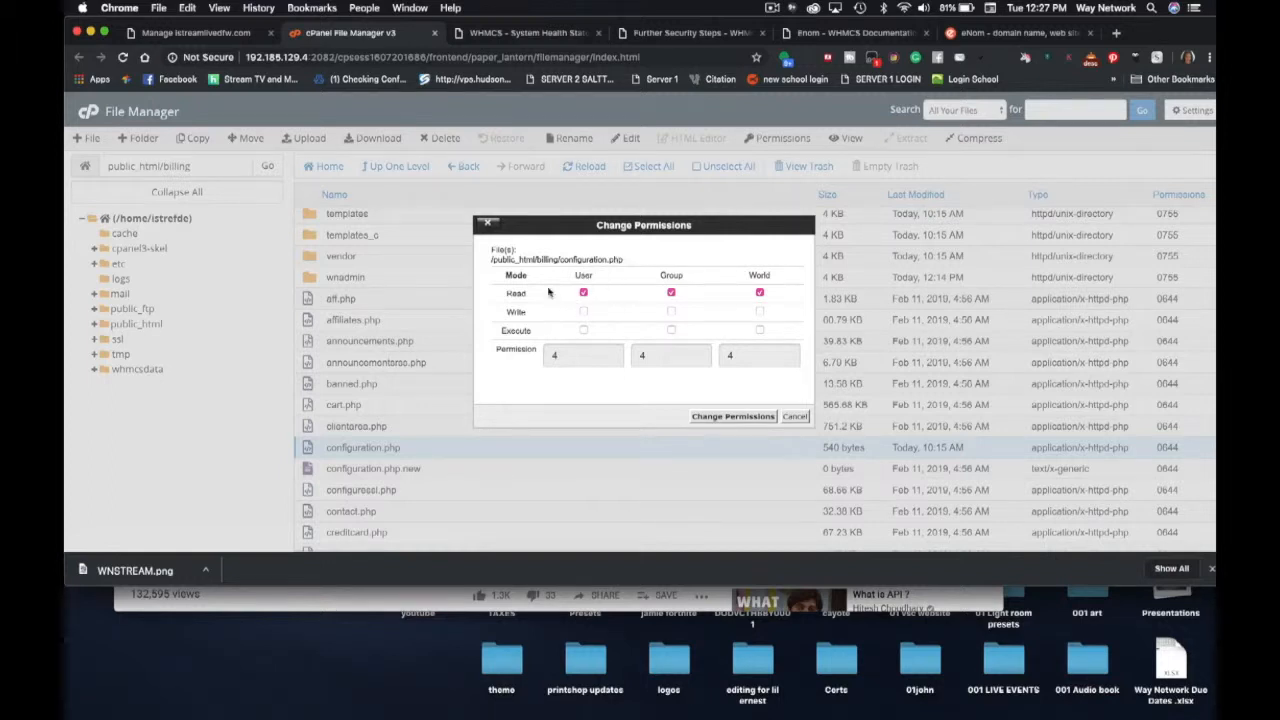
{"action": "left_click", "coordinate": [671, 292]}
{"action": "left_click", "coordinate": [733, 416]}
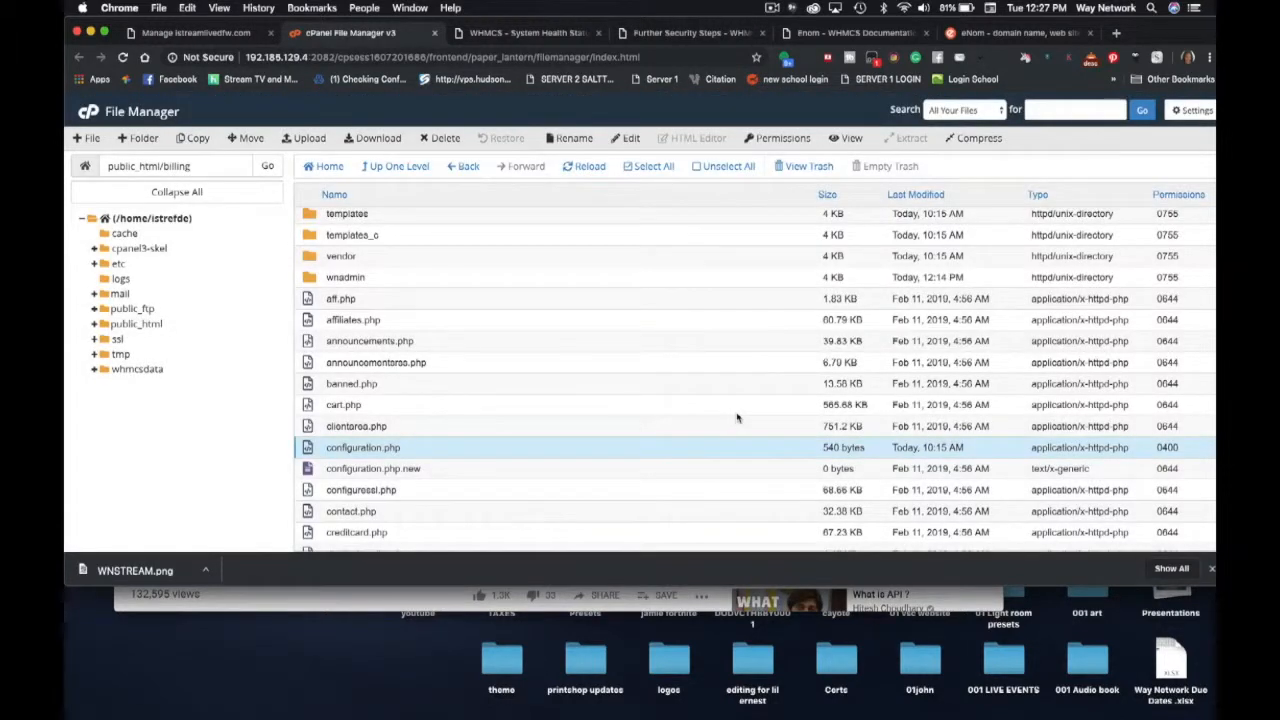
{"action": "left_click", "coordinate": [505, 35]}
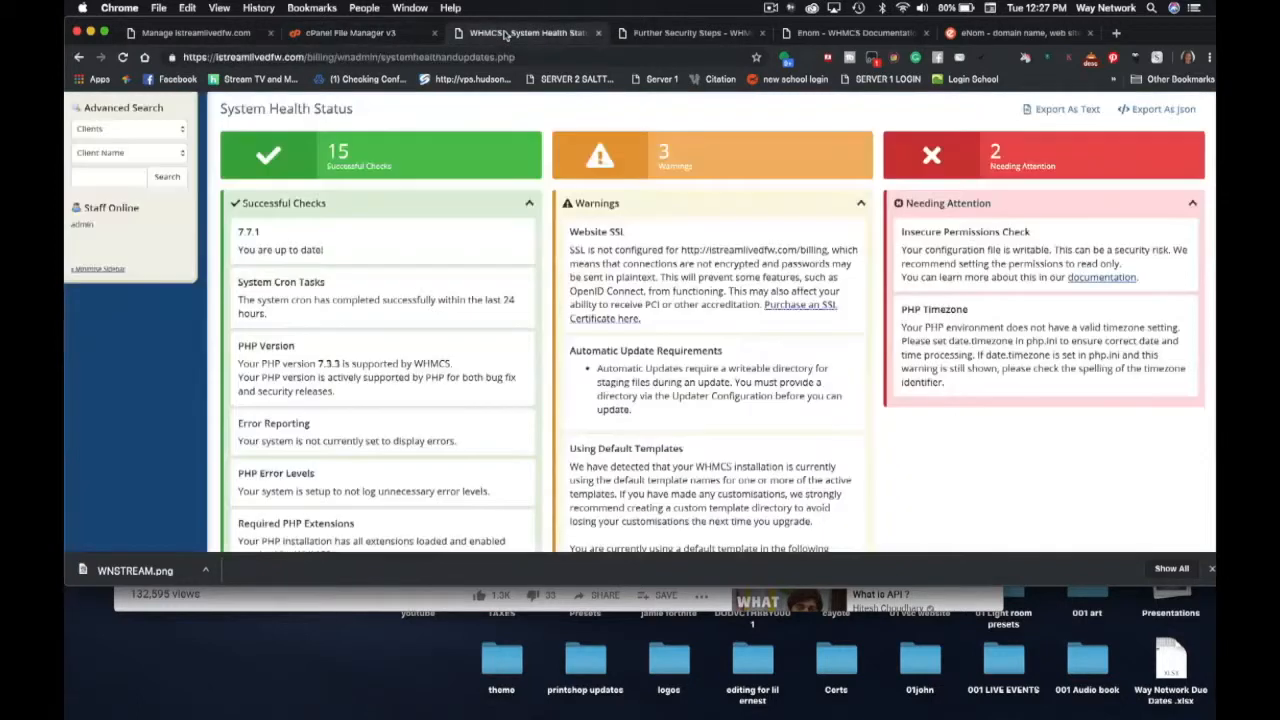
- Reload System Health Status to confirm 16 passed checks with only the PHP timezone issue left
{"action": "left_click", "coordinate": [121, 57]}
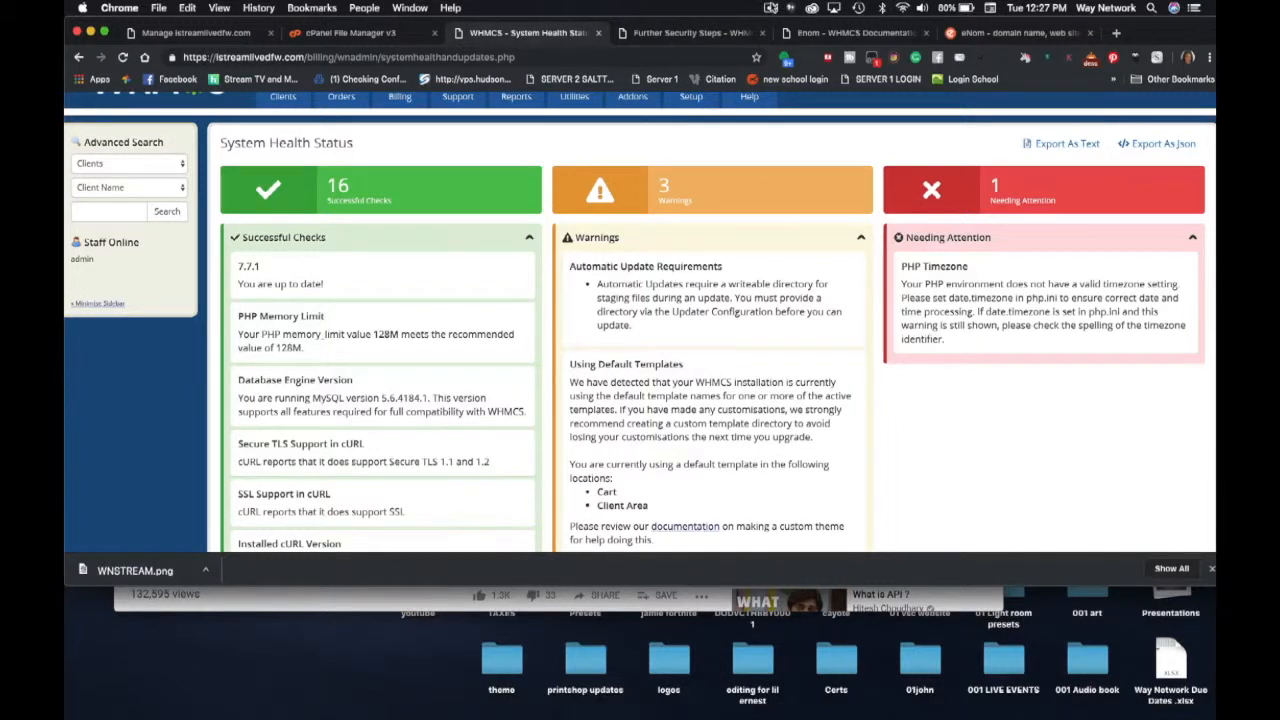
{"action": "left_click", "coordinate": [770, 8]}
{"action": "left_click", "coordinate": [870, 37]}
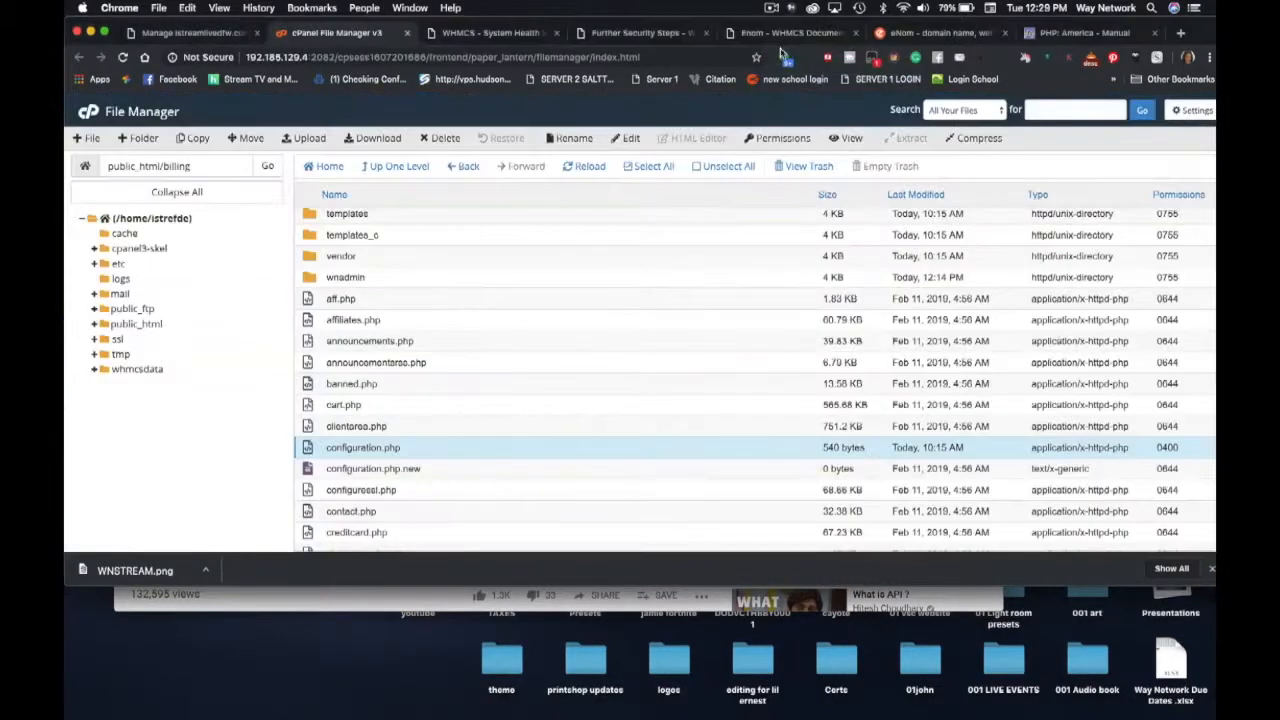
- From cPanel home, open Select PHP Version and bring up its PHP Options list
{"action": "left_click", "coordinate": [87, 116]}
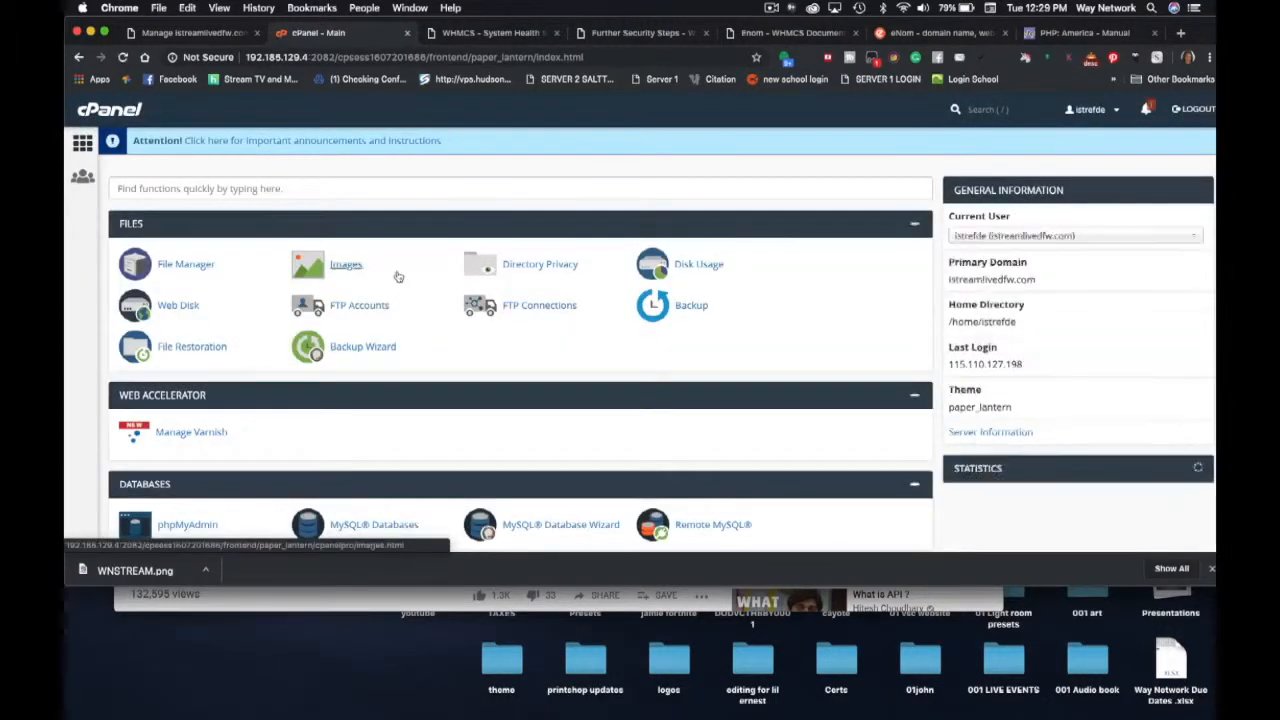
{"action": "scroll", "coordinate": [396, 275], "scroll_direction": "down", "scroll_amount": 4}
{"action": "scroll", "coordinate": [396, 275], "scroll_direction": "down", "scroll_amount": 10}
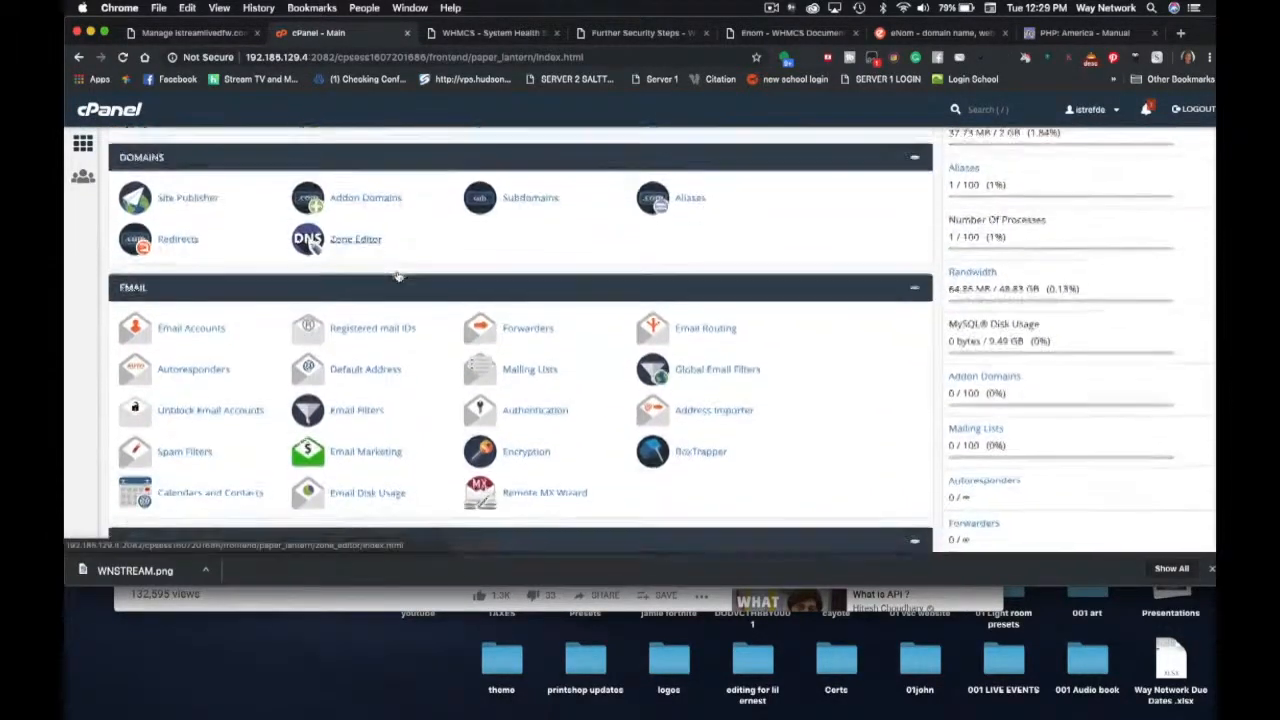
{"action": "scroll", "coordinate": [396, 275], "scroll_direction": "down", "scroll_amount": 10}
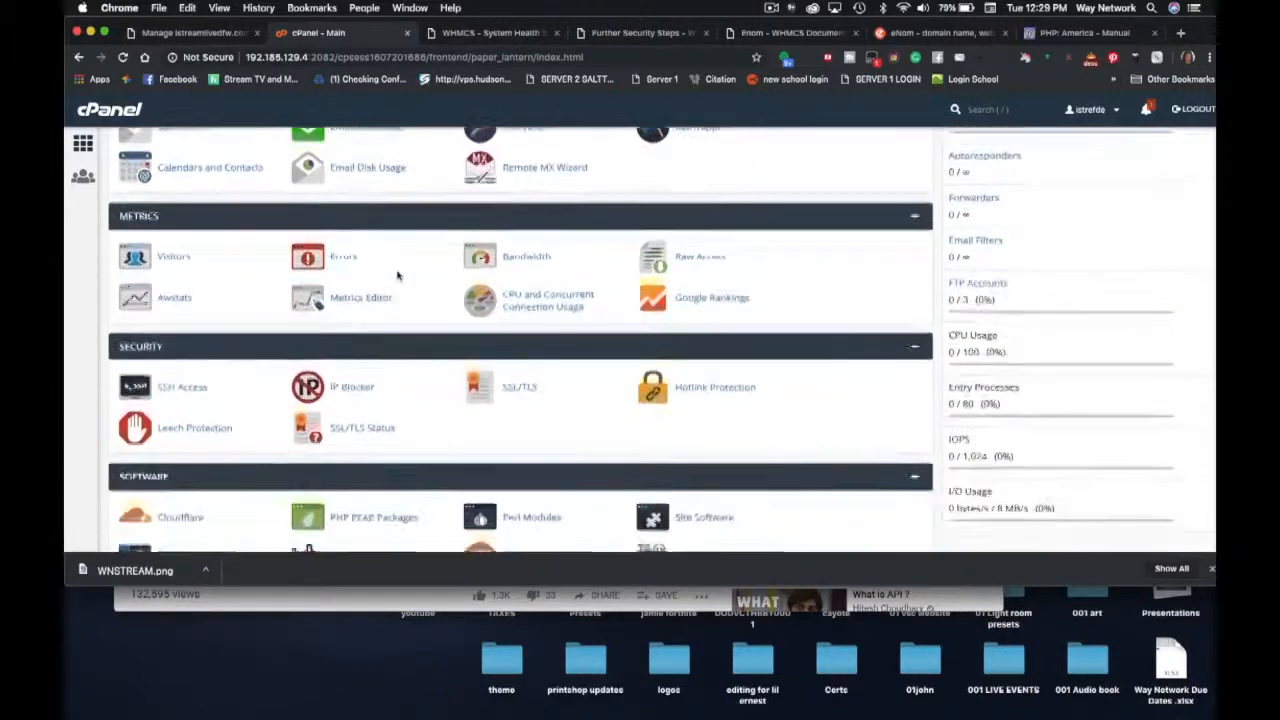
{"action": "scroll", "coordinate": [396, 275], "scroll_direction": "down", "scroll_amount": 5}
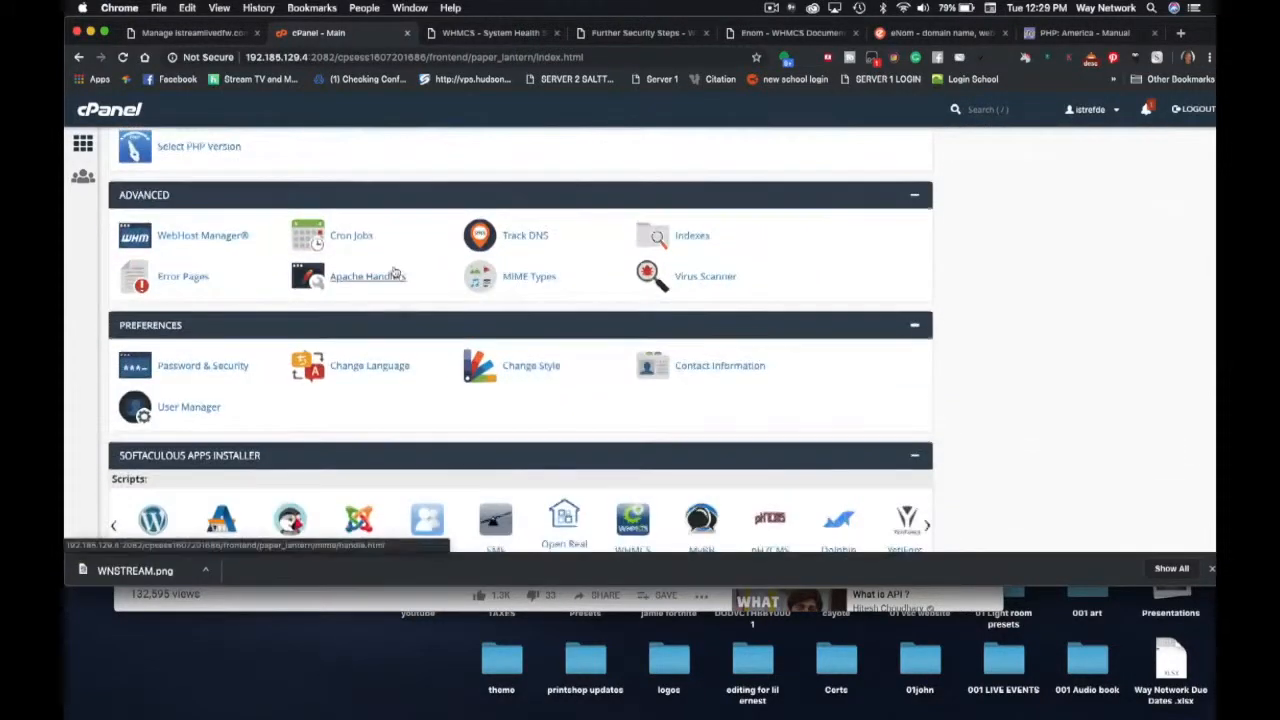
{"action": "scroll", "coordinate": [279, 201], "scroll_direction": "up", "scroll_amount": 1}
{"action": "left_click", "coordinate": [219, 184]}
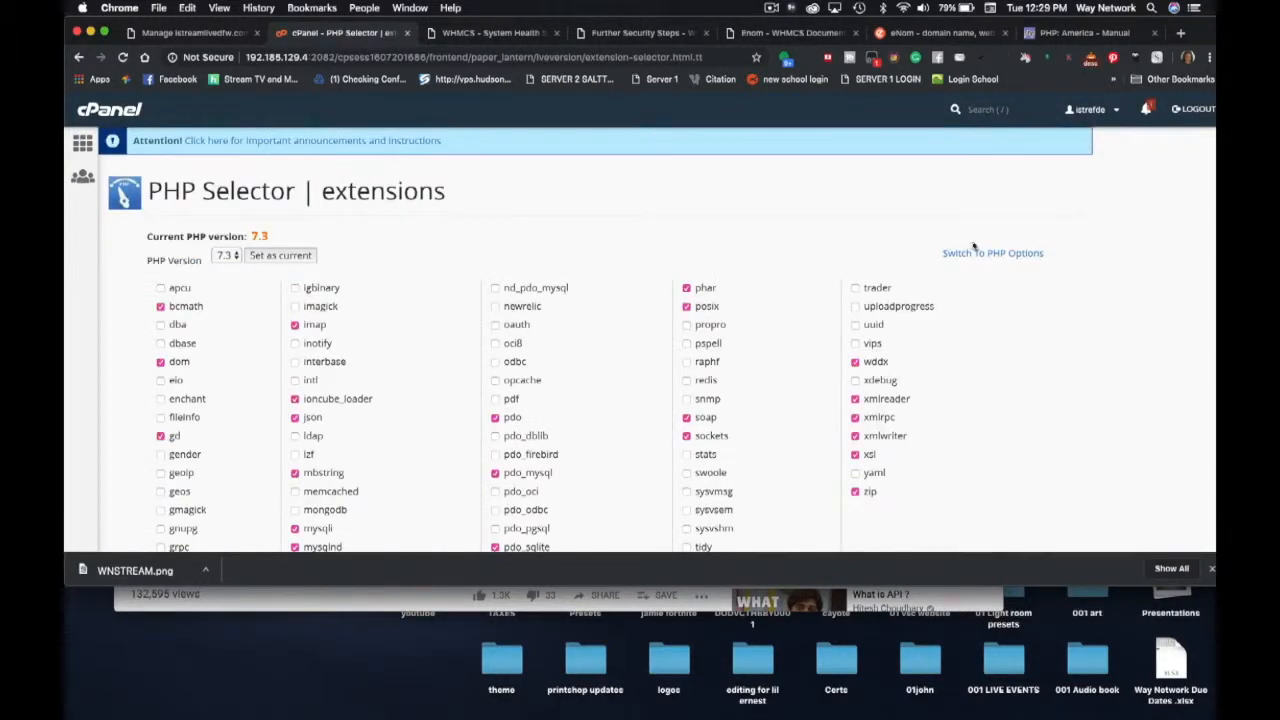
{"action": "left_click", "coordinate": [989, 255]}
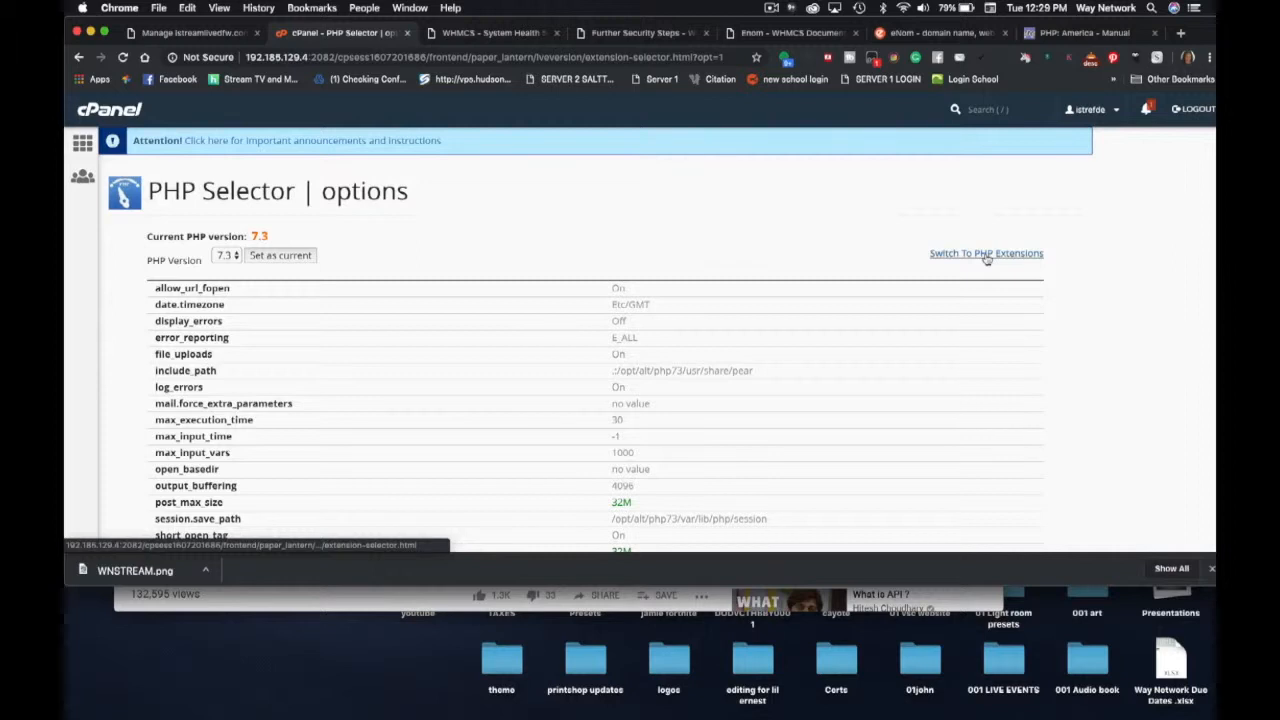
- Change date.timezone from Etc/GMT to America/Chicago and apply it
{"action": "left_click", "coordinate": [625, 305]}
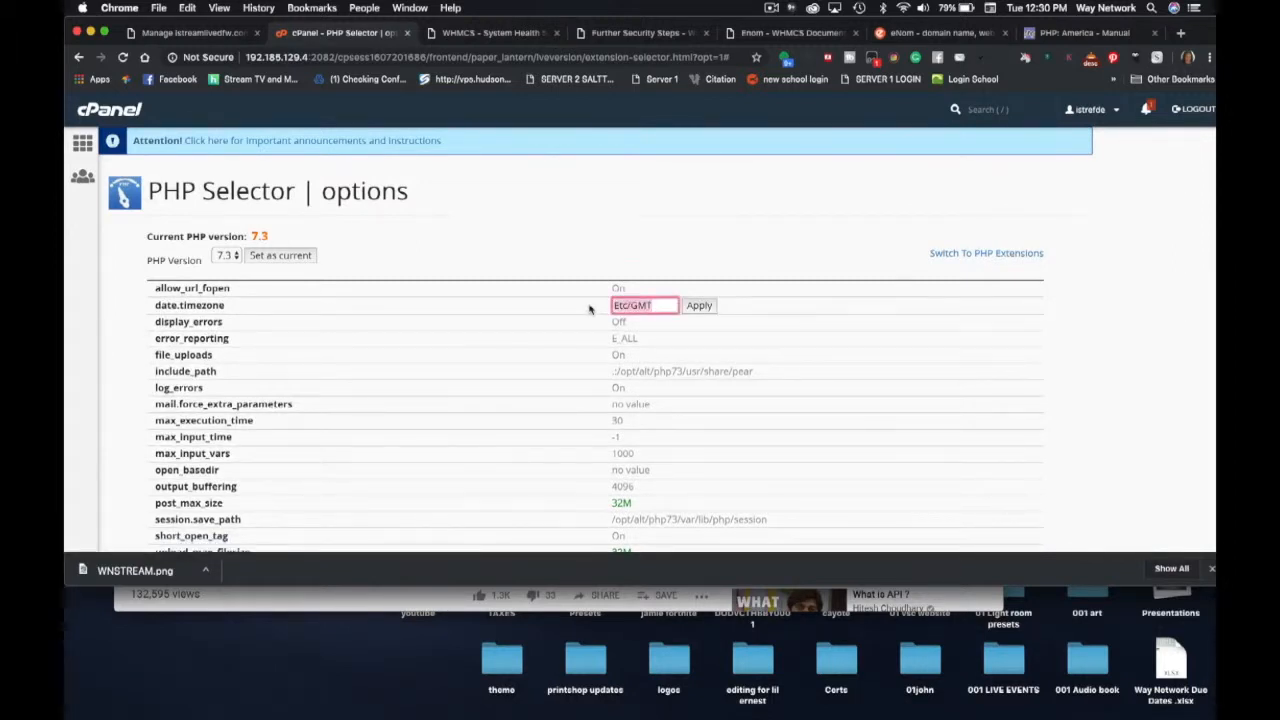
{"action": "type", "text": "America/Chicago"}
{"action": "left_click", "coordinate": [699, 305]}
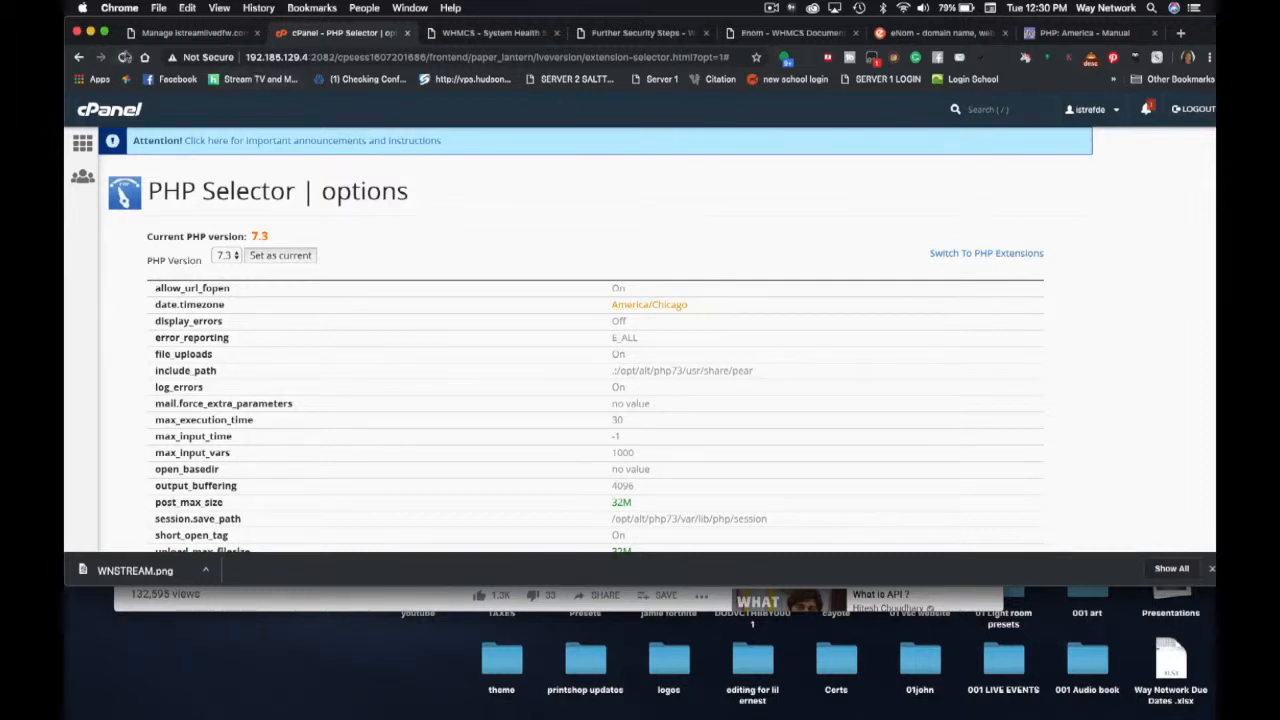
{"action": "left_click", "coordinate": [489, 35]}
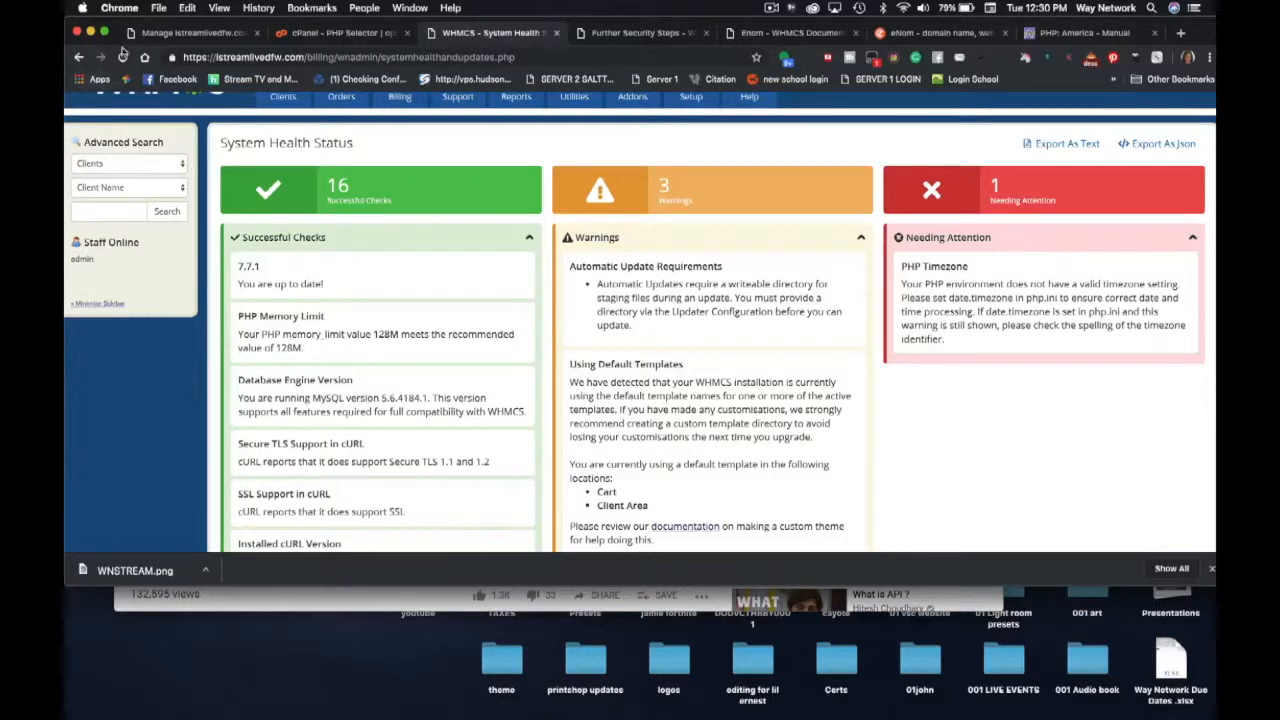
- Reload WHMCS System Health, which still flags the PHP timezone, then go back to the cPanel PHP Selector
{"action": "left_click", "coordinate": [123, 57]}
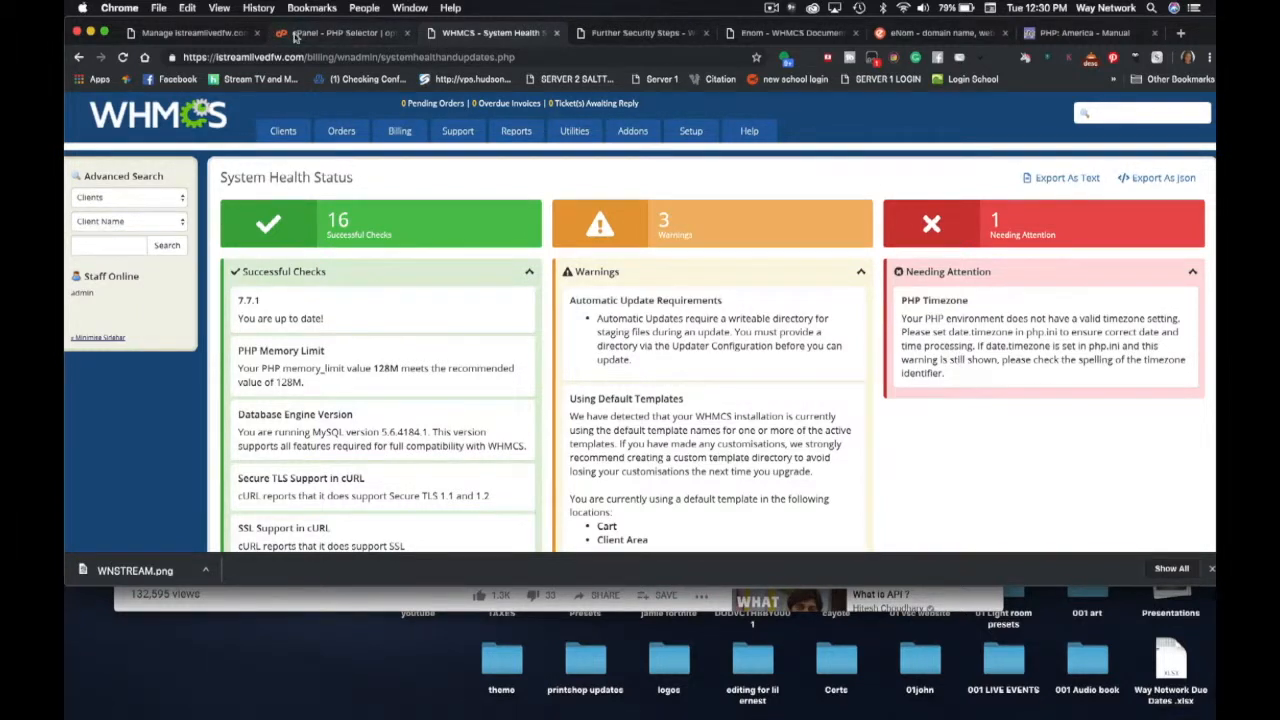
{"action": "left_click", "coordinate": [296, 33]}
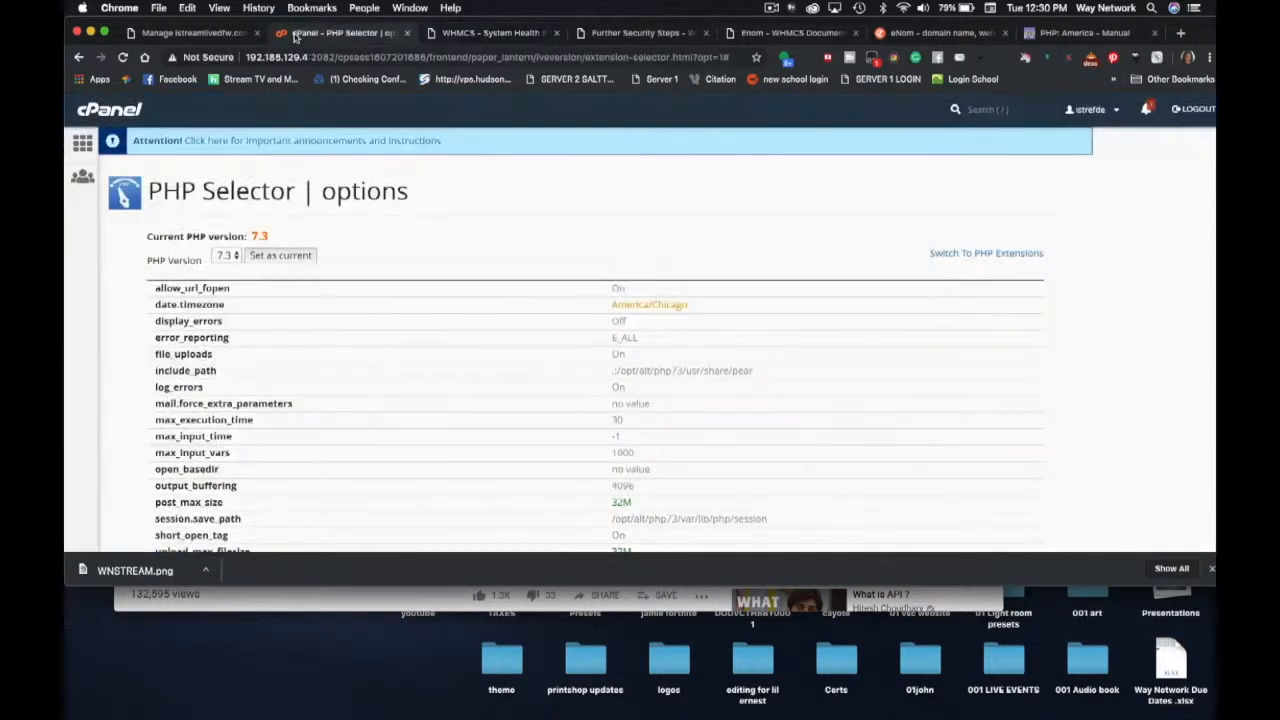
- From the cPanel home page, open File Manager and browse into public_html/billing
{"action": "left_click", "coordinate": [114, 113]}
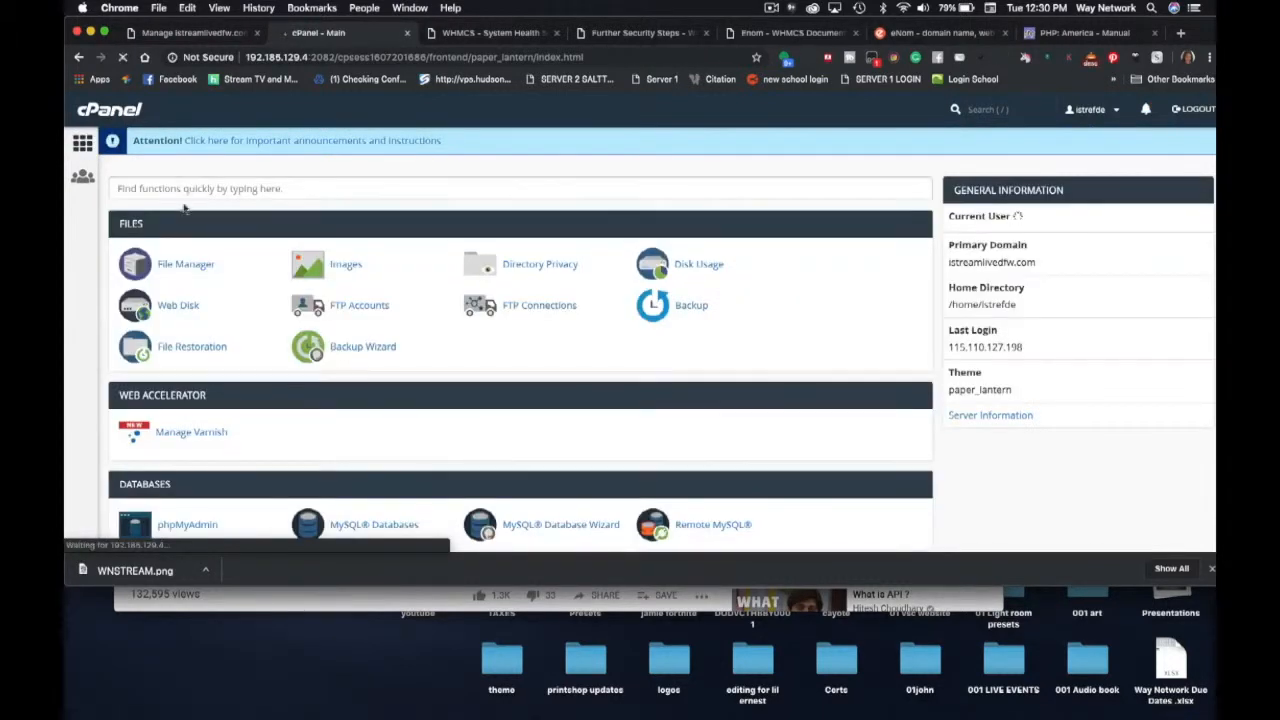
{"action": "left_click", "coordinate": [165, 262]}
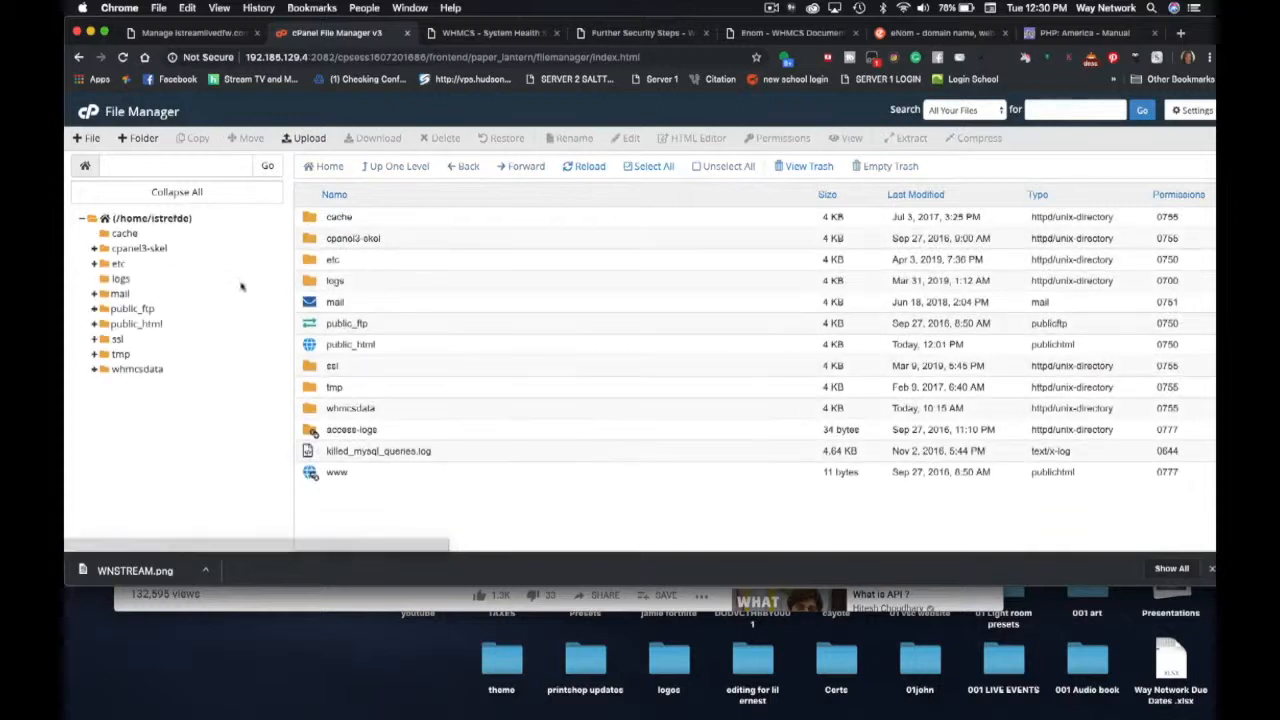
{"action": "double_click", "coordinate": [332, 472]}
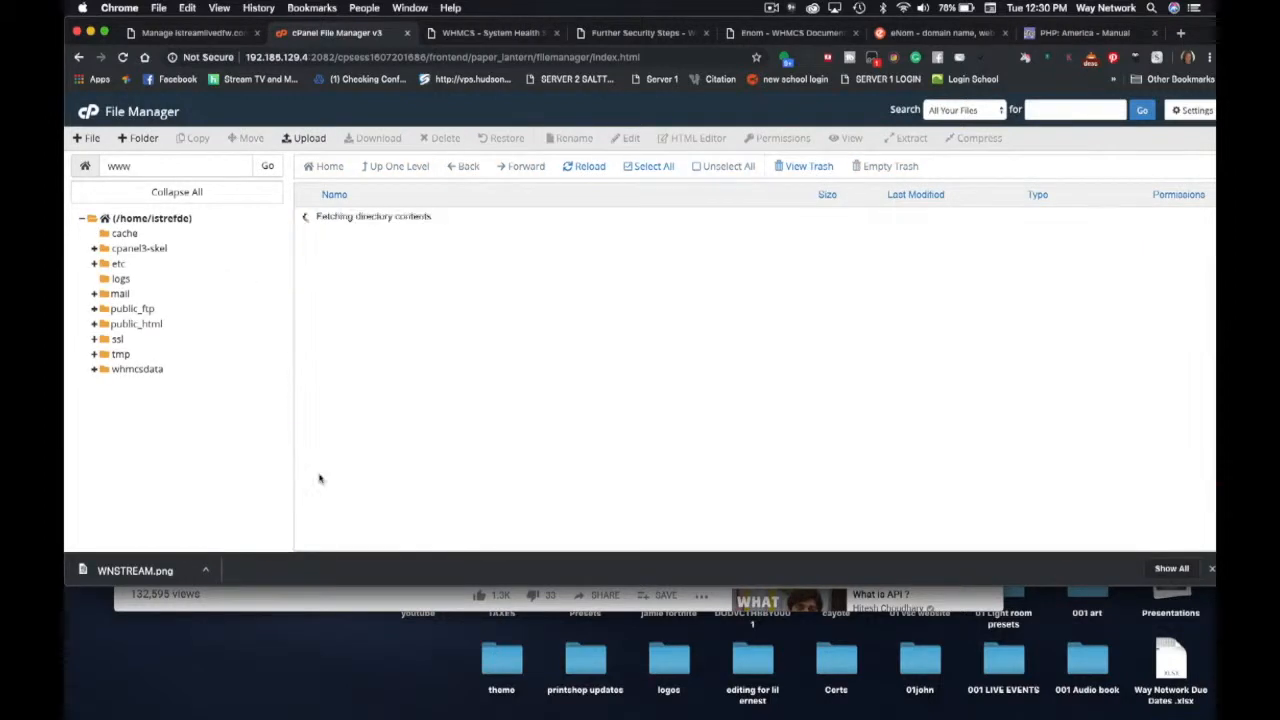
{"action": "left_click", "coordinate": [340, 240]}
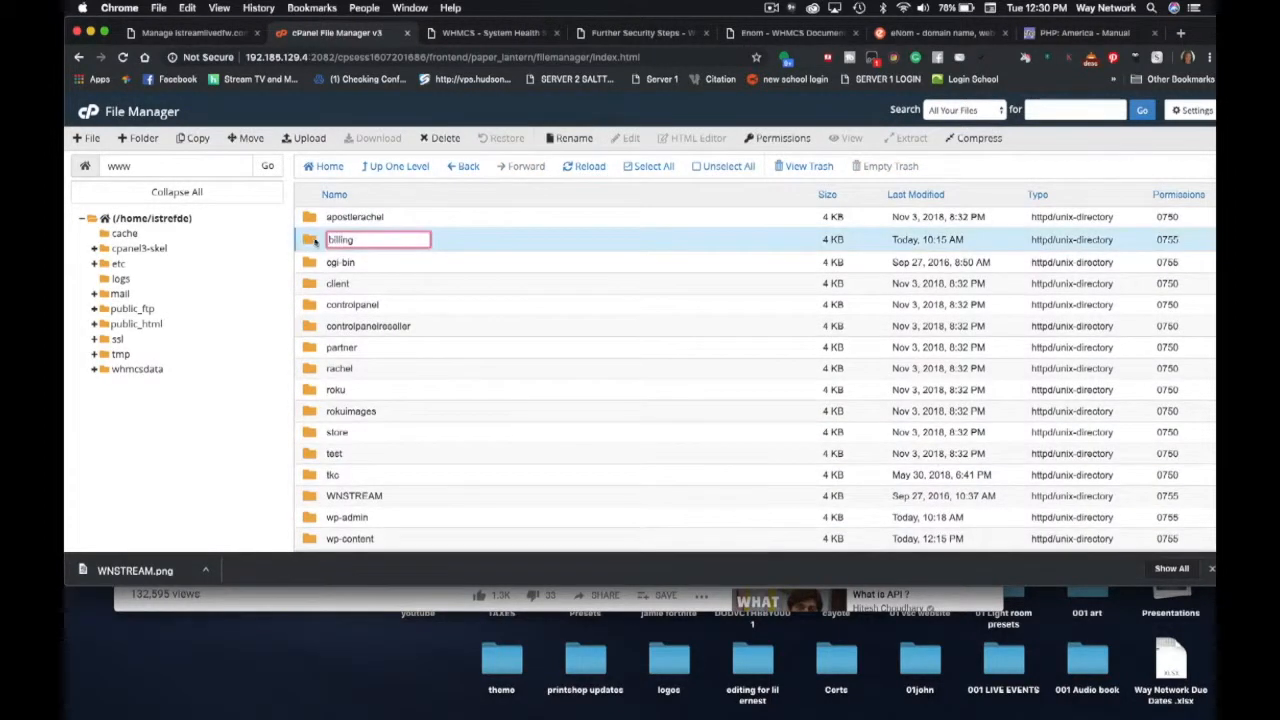
{"action": "double_click", "coordinate": [312, 241]}
{"action": "scroll", "coordinate": [347, 356], "scroll_direction": "down", "scroll_amount": 5}
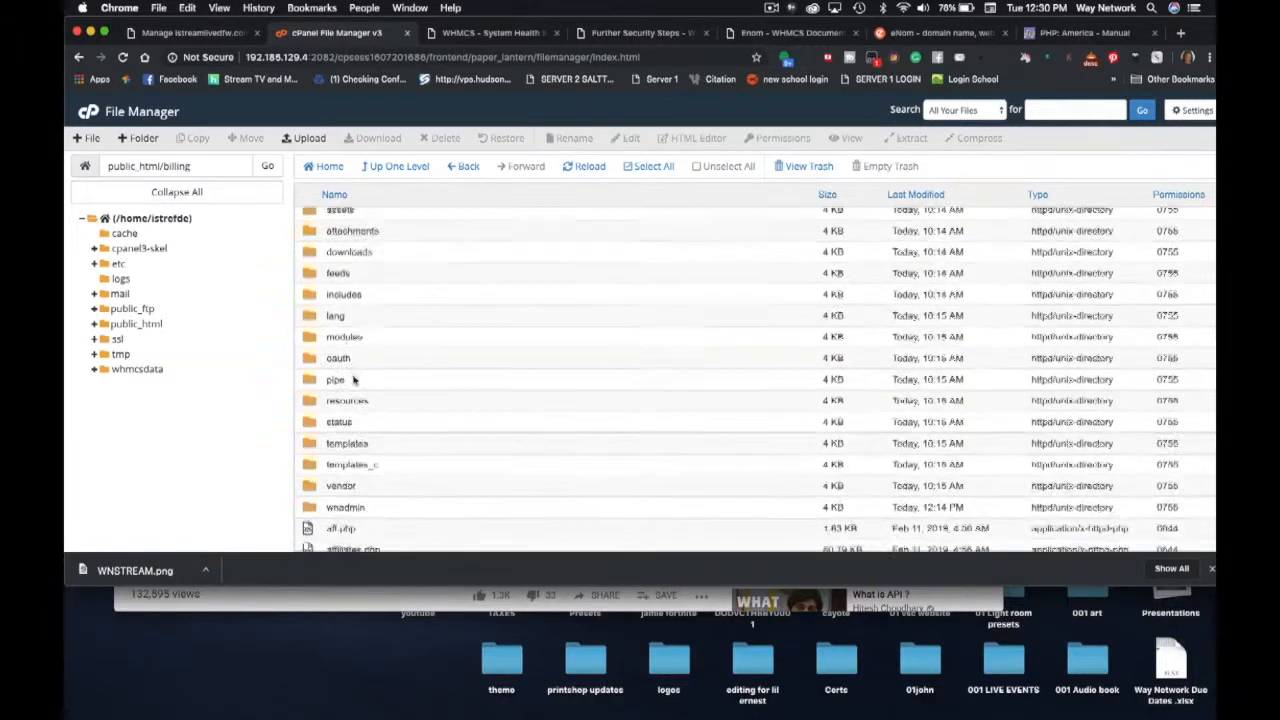
{"action": "scroll", "coordinate": [353, 376], "scroll_direction": "down", "scroll_amount": 2}
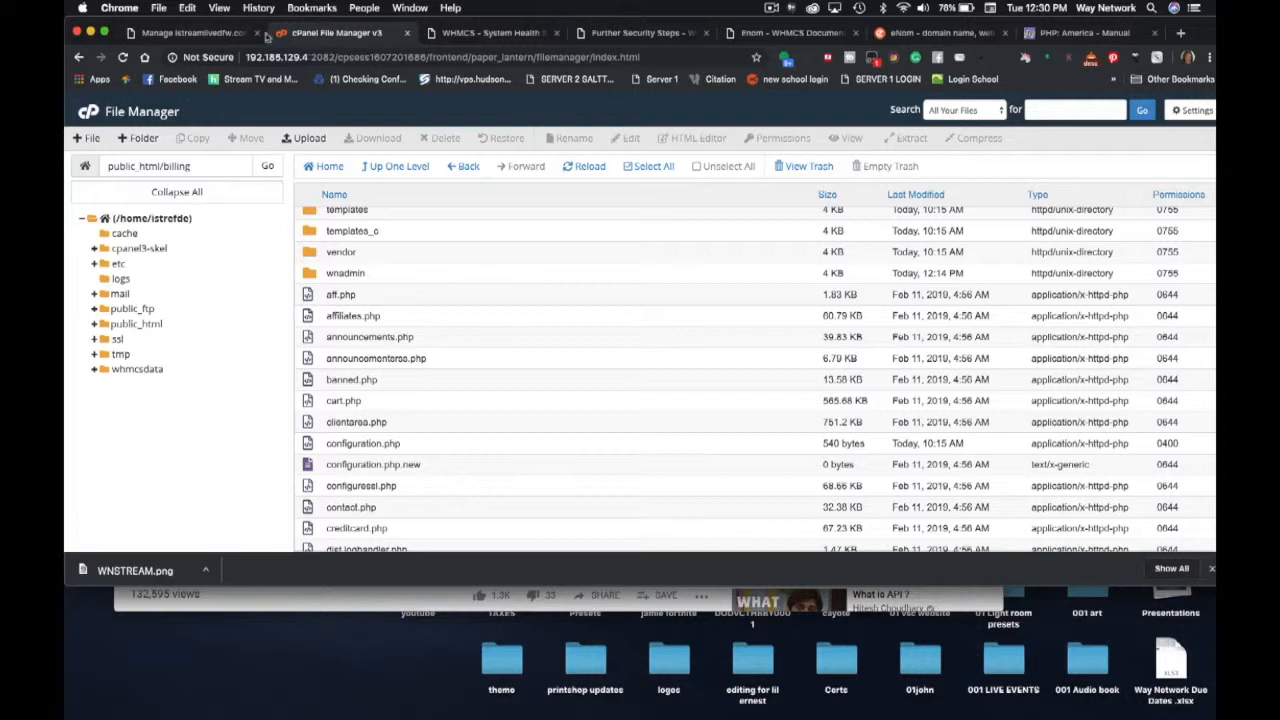
- Check WHMCS System Health, then return to the billing listing and select configuration.php
{"action": "left_click", "coordinate": [489, 35]}
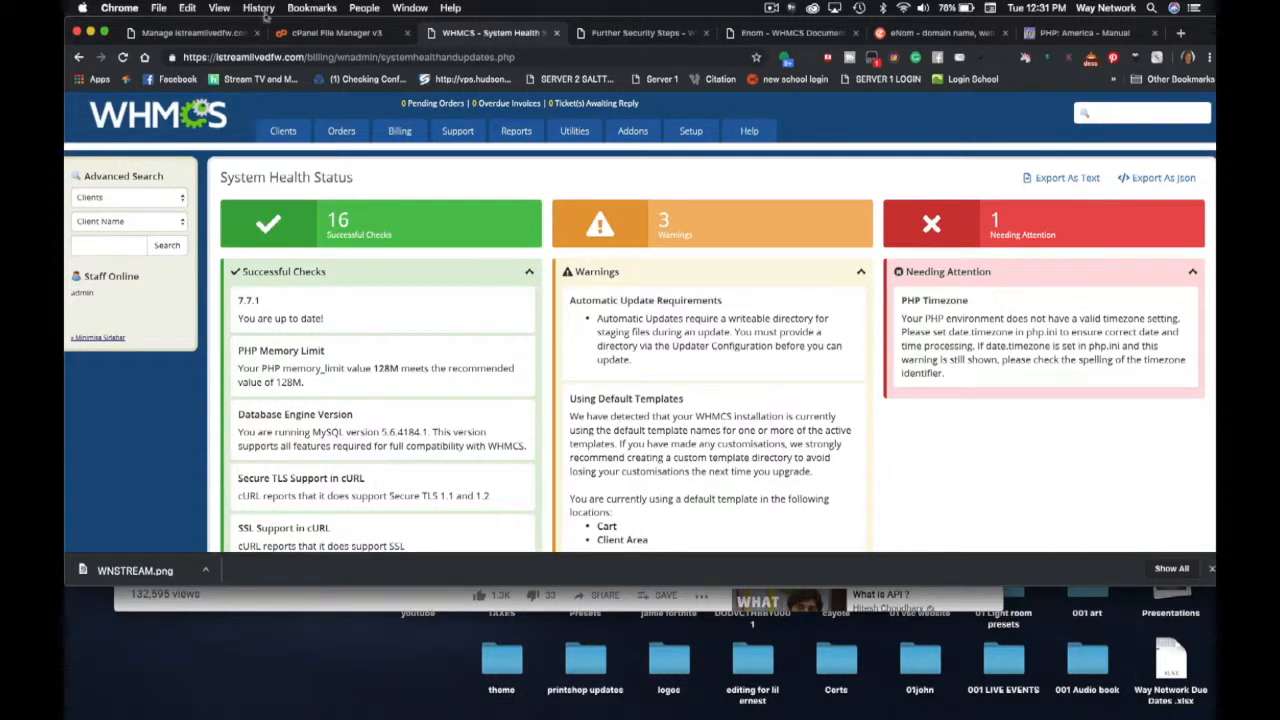
{"action": "left_click", "coordinate": [303, 37]}
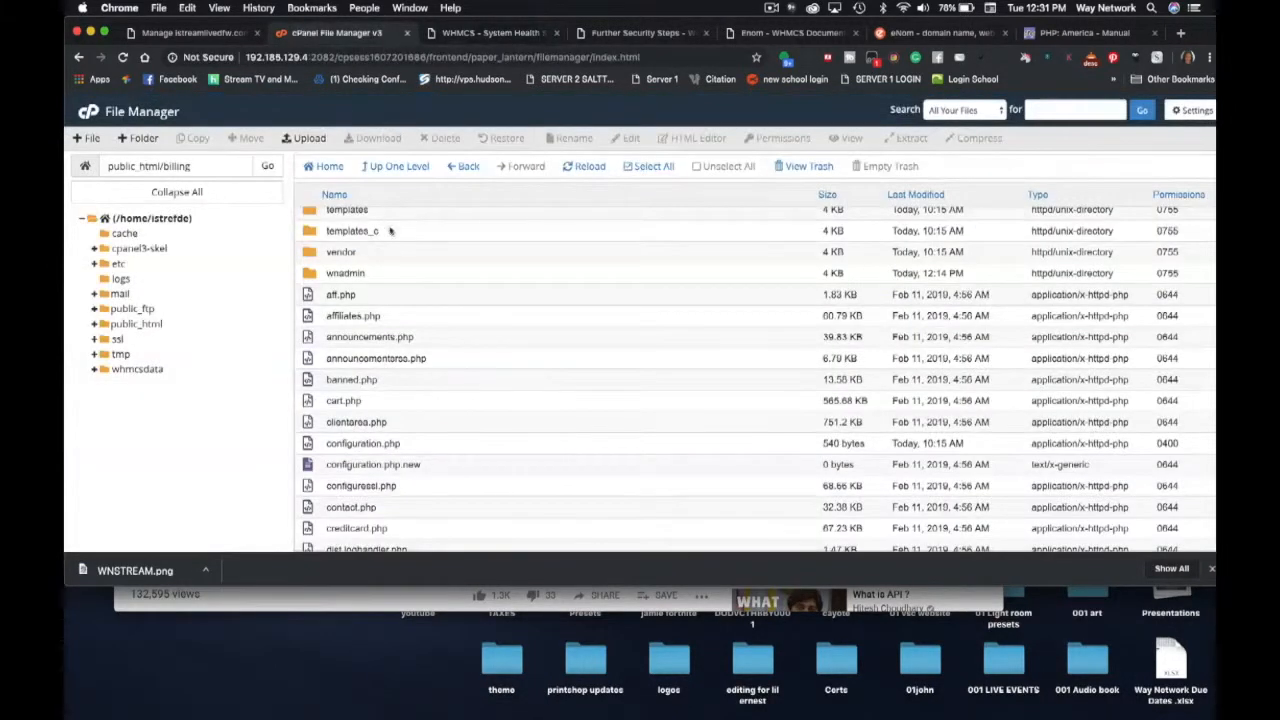
{"action": "scroll", "coordinate": [404, 332], "scroll_direction": "down", "scroll_amount": 5}
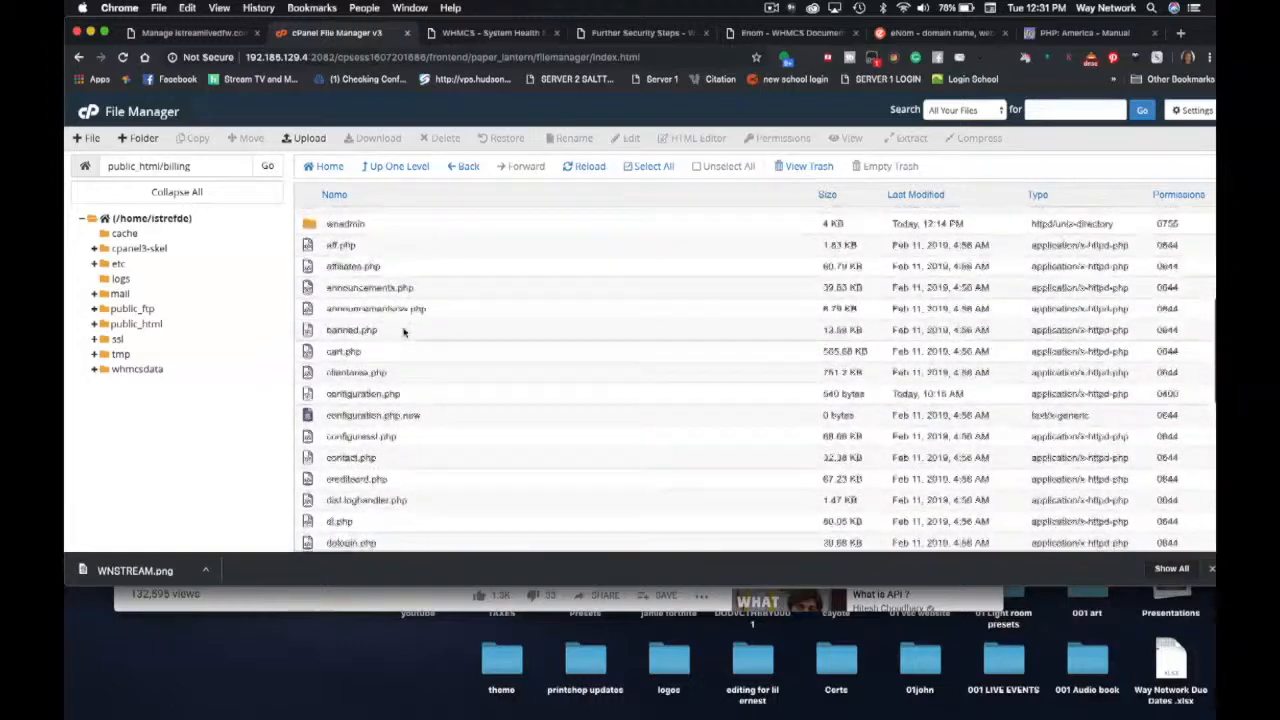
{"action": "scroll", "coordinate": [404, 332], "scroll_direction": "down", "scroll_amount": 15}
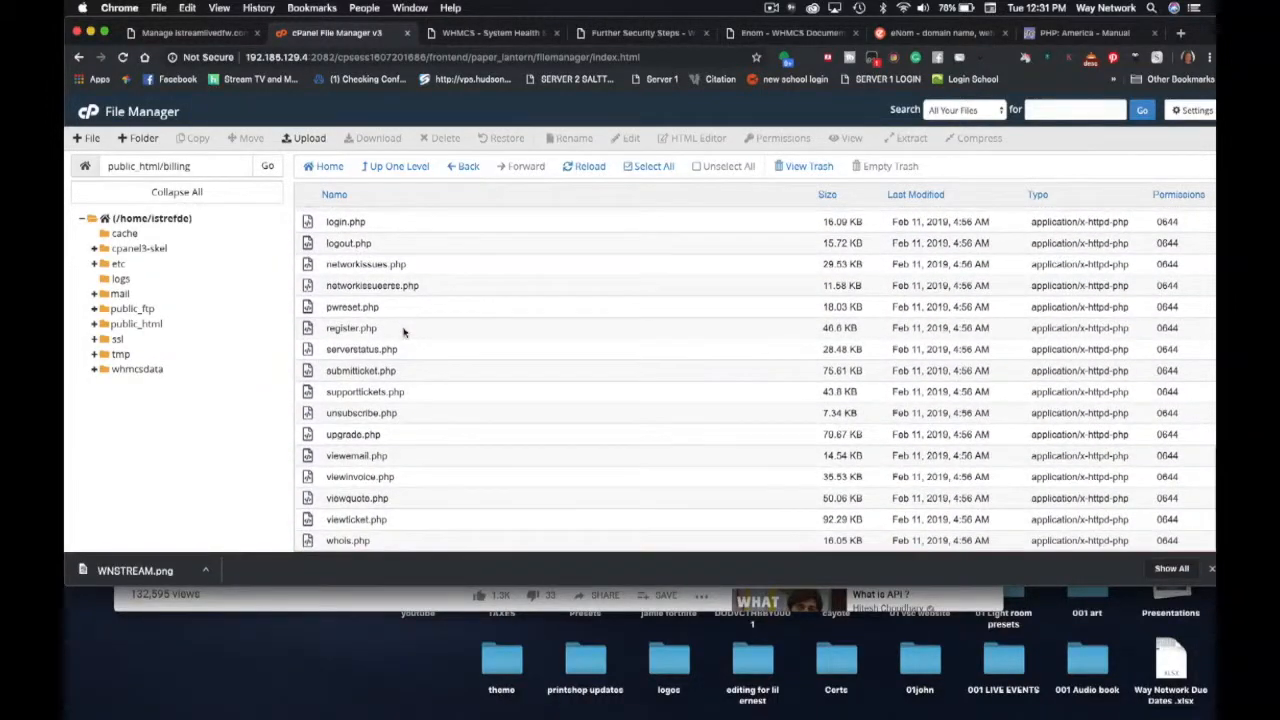
{"action": "scroll", "coordinate": [404, 332], "scroll_direction": "up", "scroll_amount": 13}
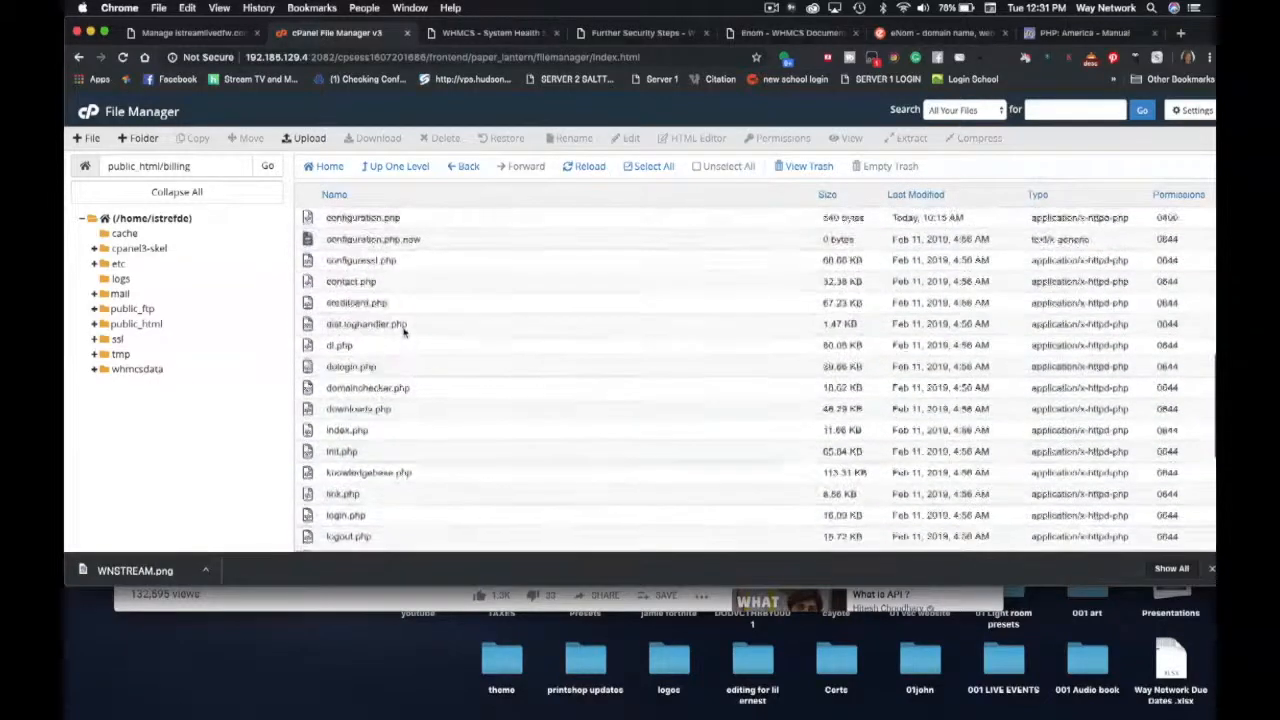
{"action": "scroll", "coordinate": [404, 332], "scroll_direction": "up", "scroll_amount": 1}
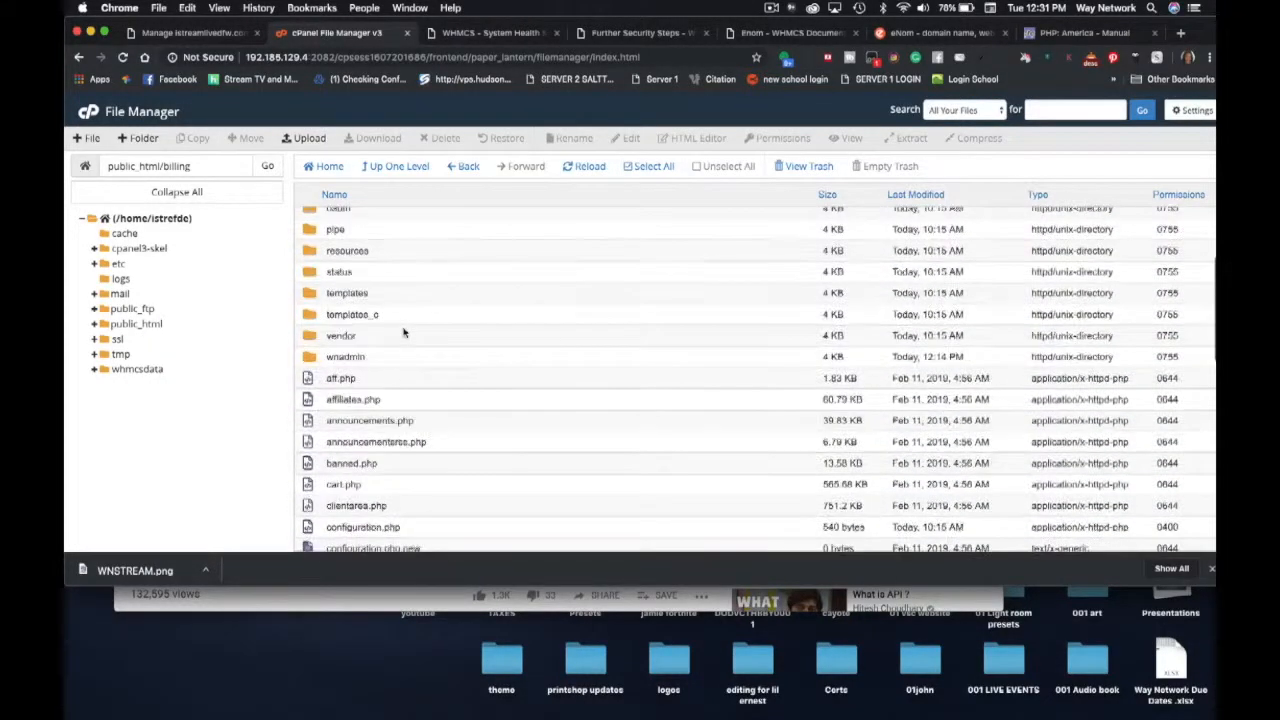
{"action": "scroll", "coordinate": [404, 332], "scroll_direction": "down", "scroll_amount": 1}
{"action": "scroll", "coordinate": [404, 332], "scroll_direction": "down", "scroll_amount": 5}
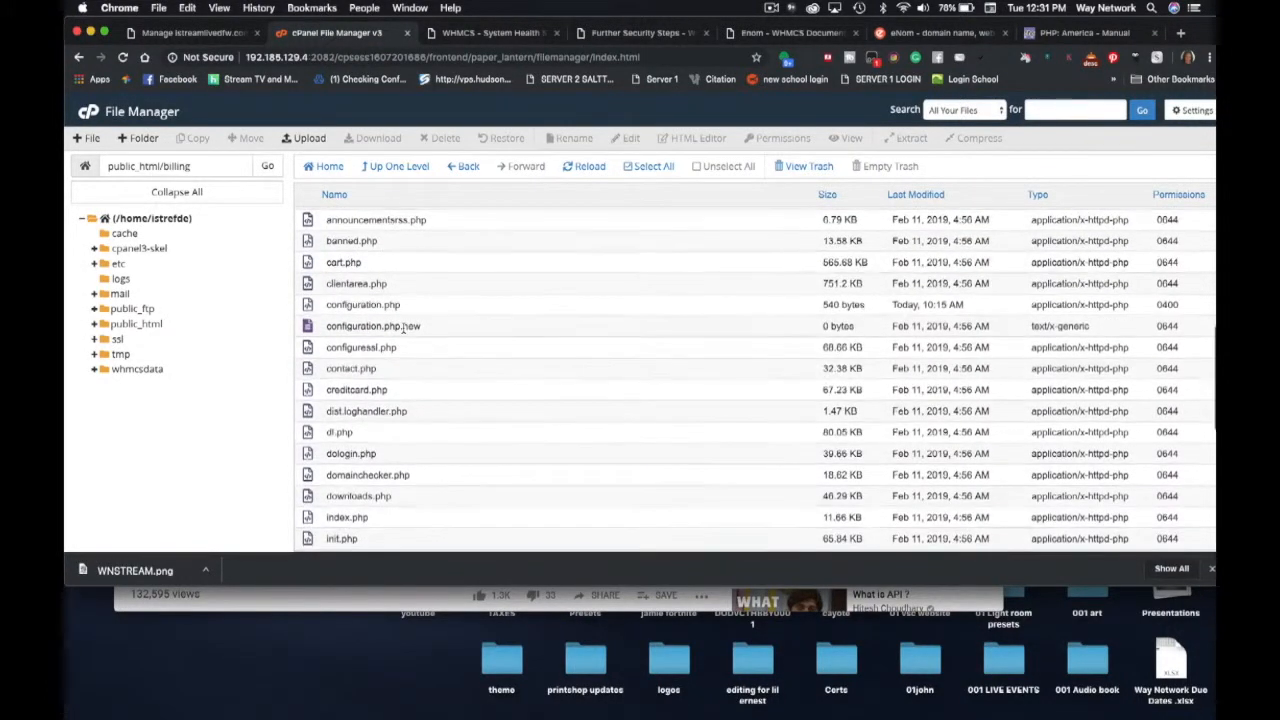
{"action": "left_click", "coordinate": [305, 309]}
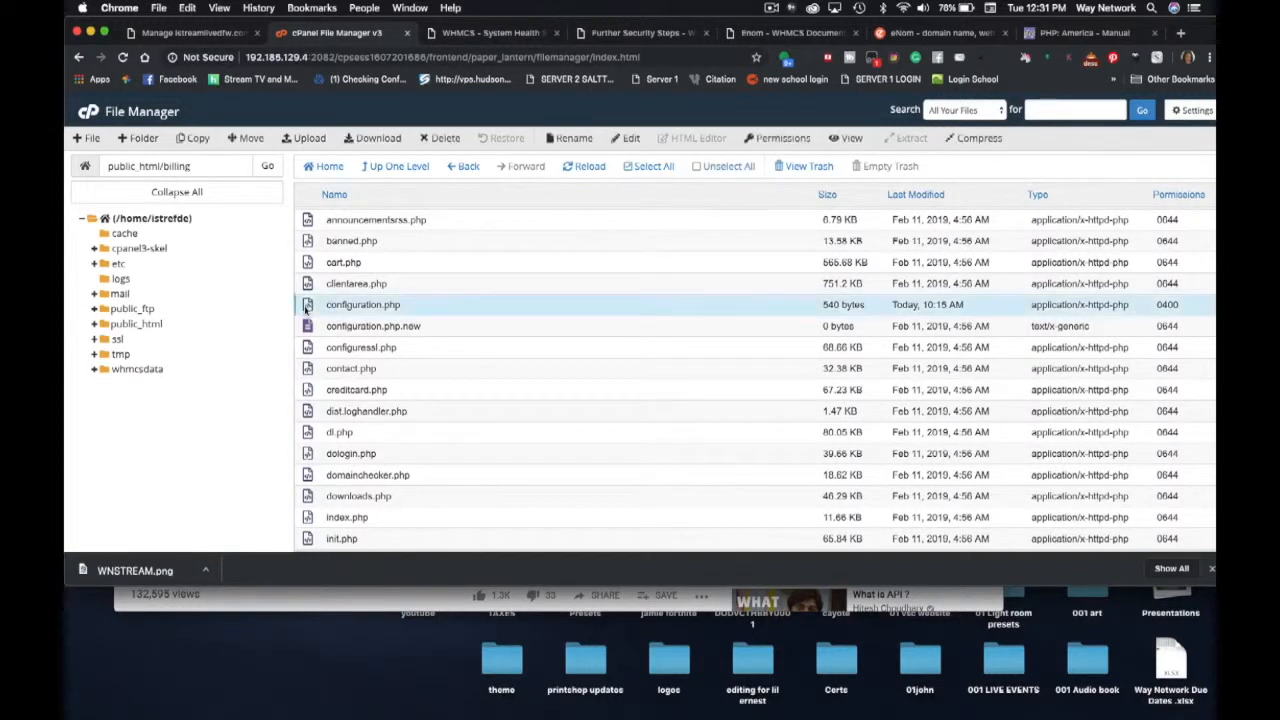
{"action": "left_click", "coordinate": [625, 138]}
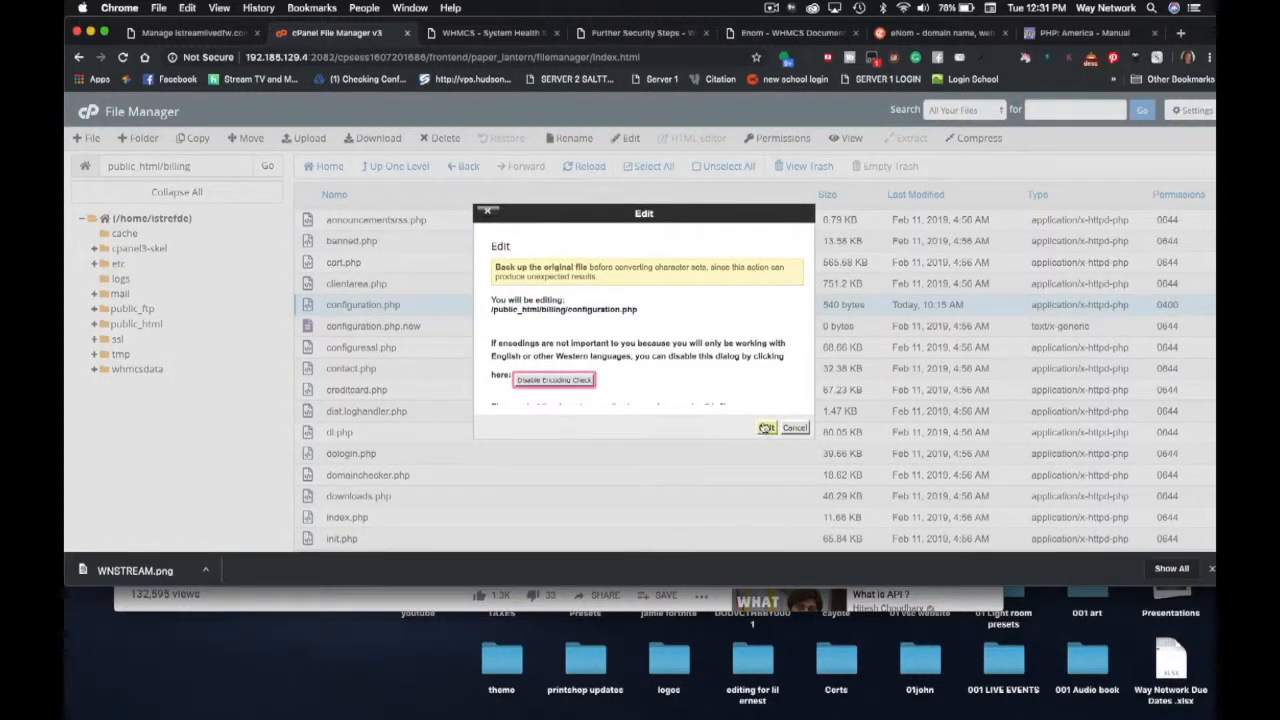
{"action": "left_click", "coordinate": [765, 427]}
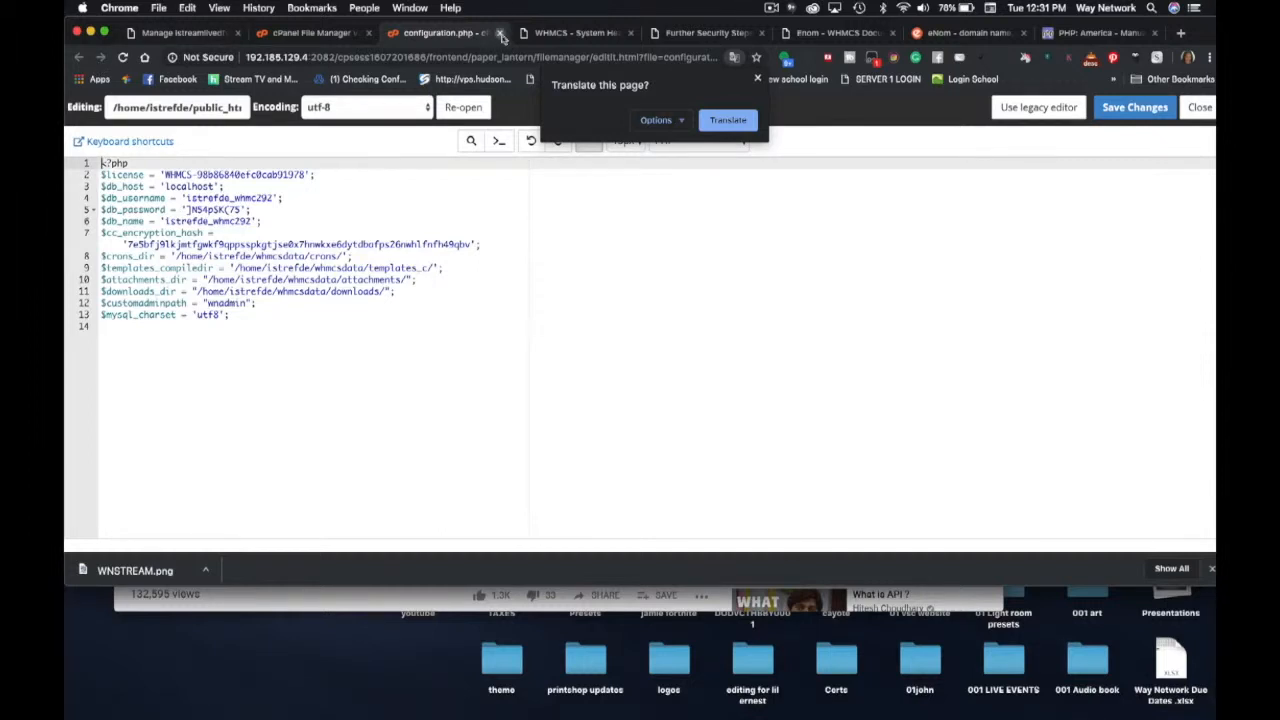
{"action": "left_click", "coordinate": [501, 33]}
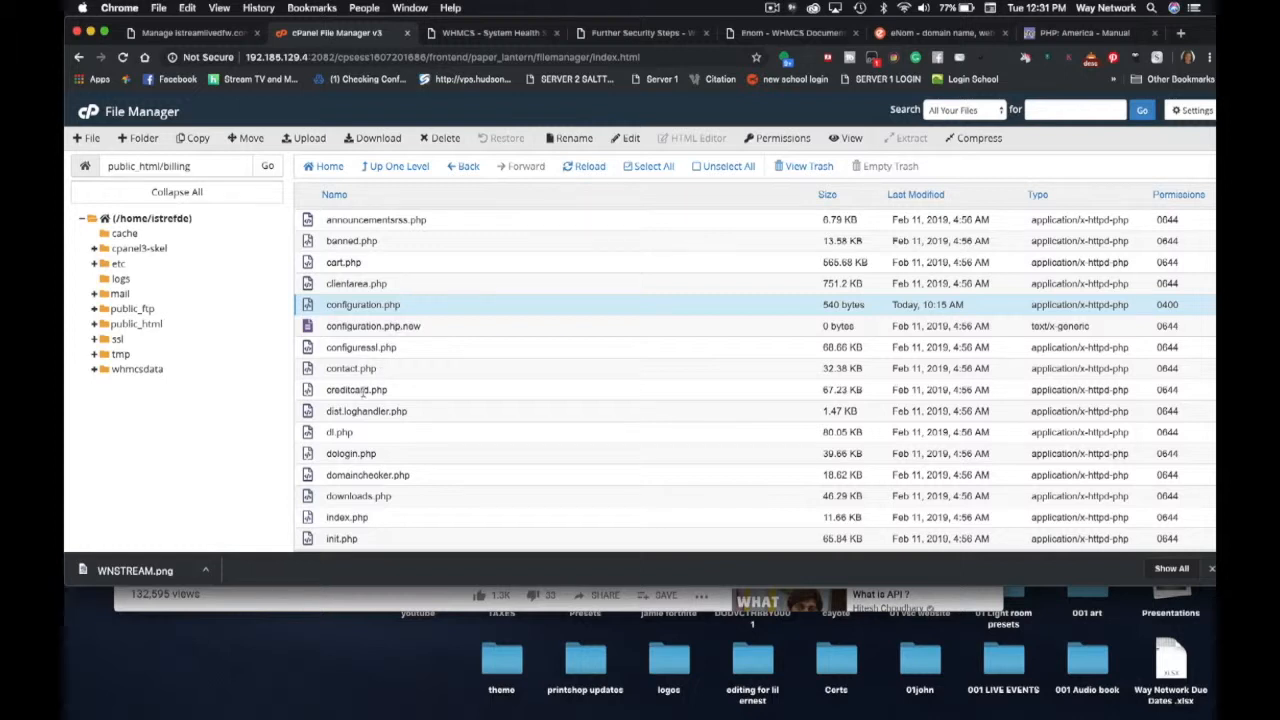
- Scroll the billing file listing and check the WHMCS System Health results
{"action": "scroll", "coordinate": [362, 395], "scroll_direction": "down", "scroll_amount": 3}
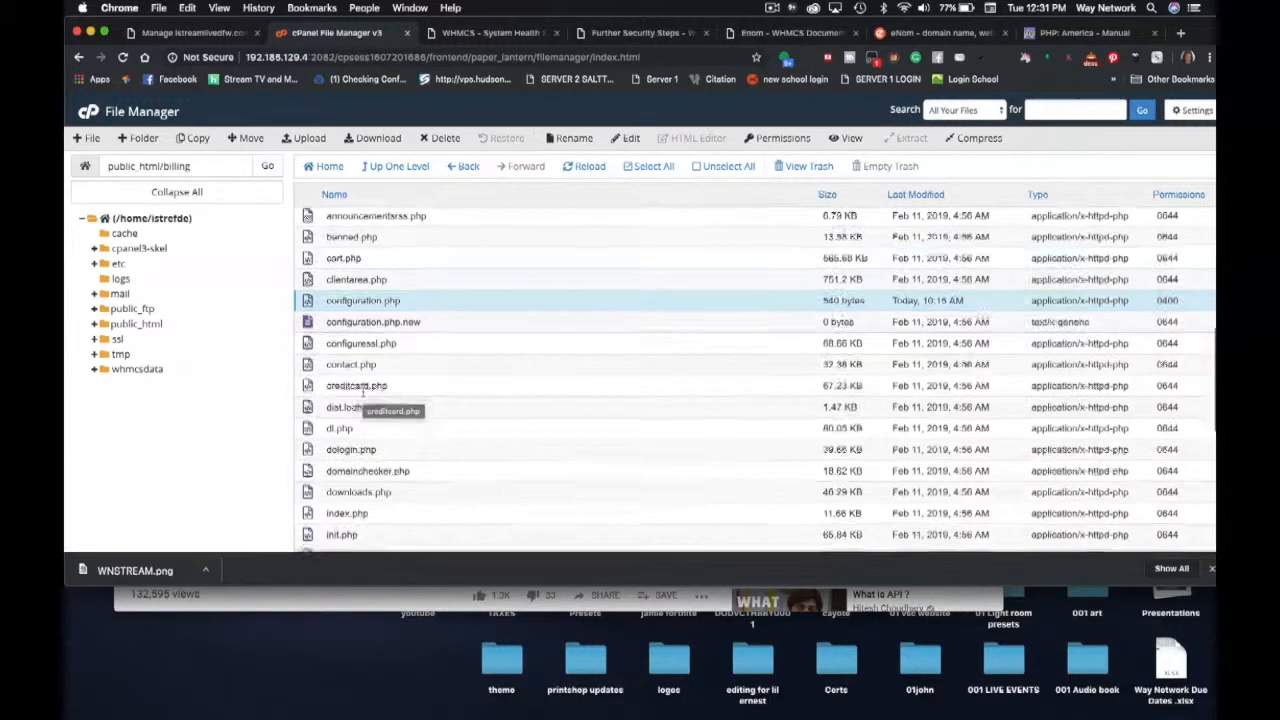
{"action": "scroll", "coordinate": [362, 395], "scroll_direction": "down", "scroll_amount": 5}
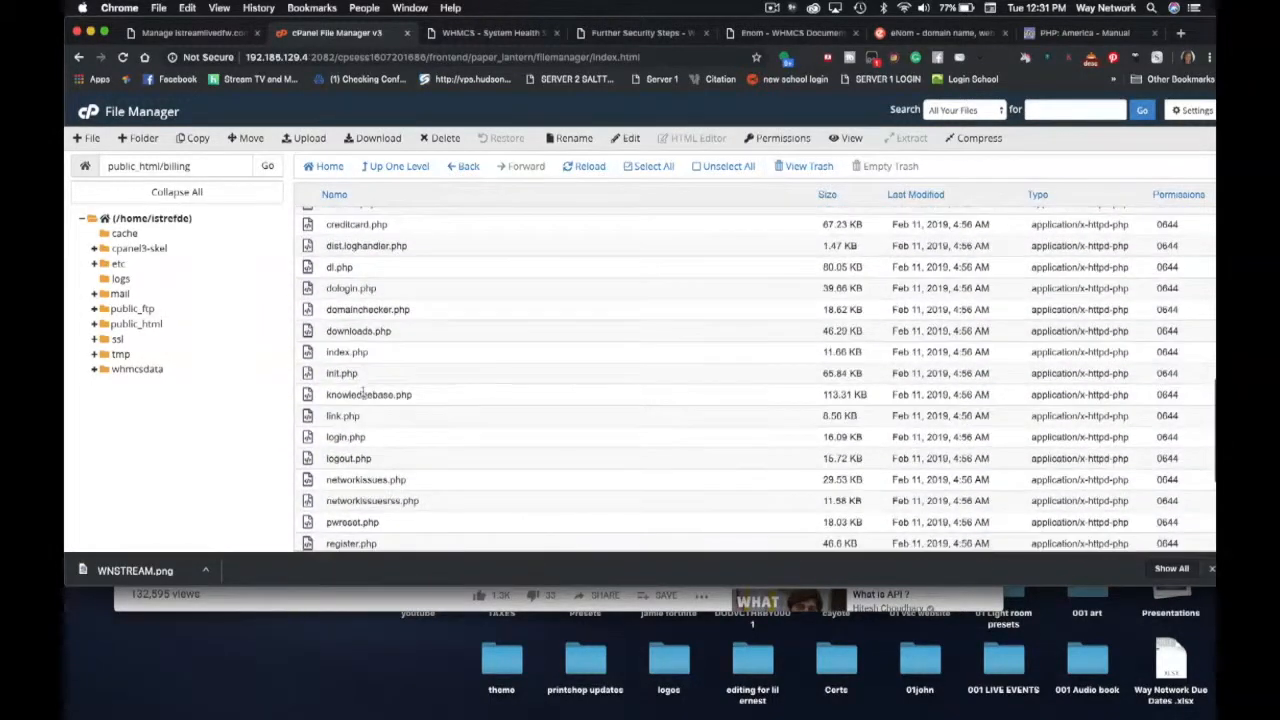
{"action": "scroll", "coordinate": [365, 394], "scroll_direction": "down", "scroll_amount": 5}
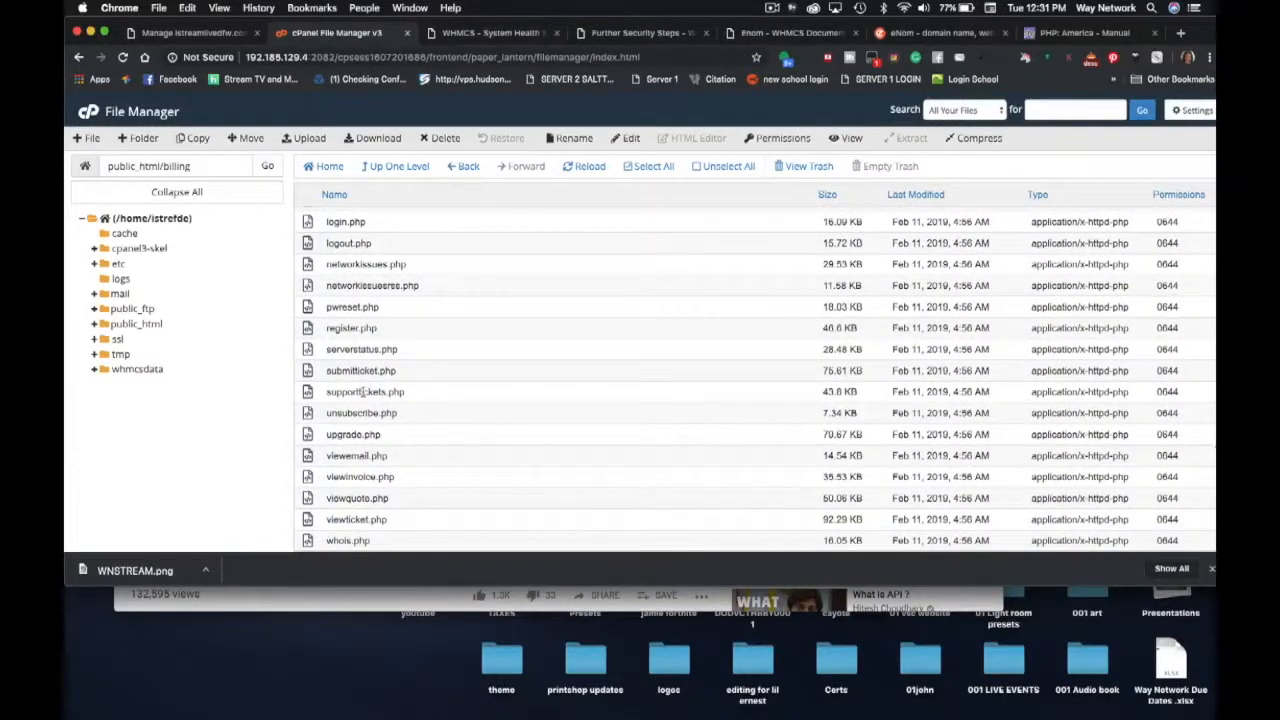
{"action": "scroll", "coordinate": [364, 393], "scroll_direction": "up", "scroll_amount": 10}
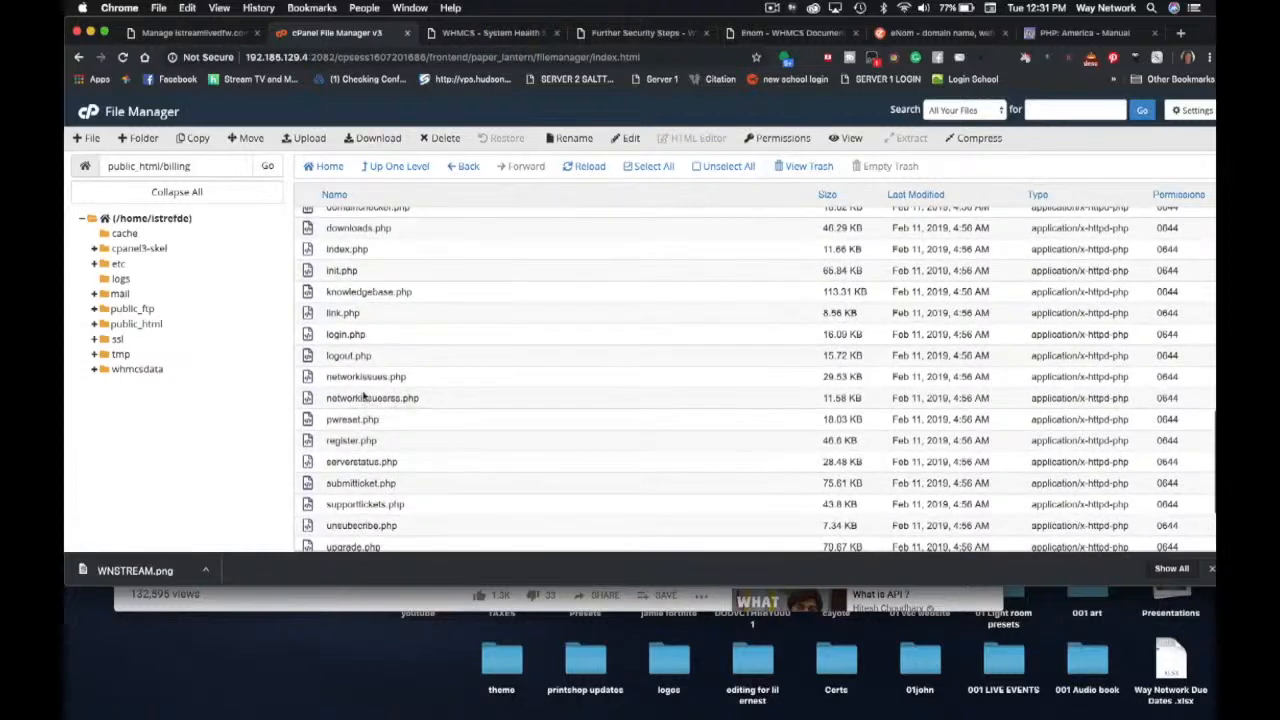
{"action": "left_click", "coordinate": [482, 32]}
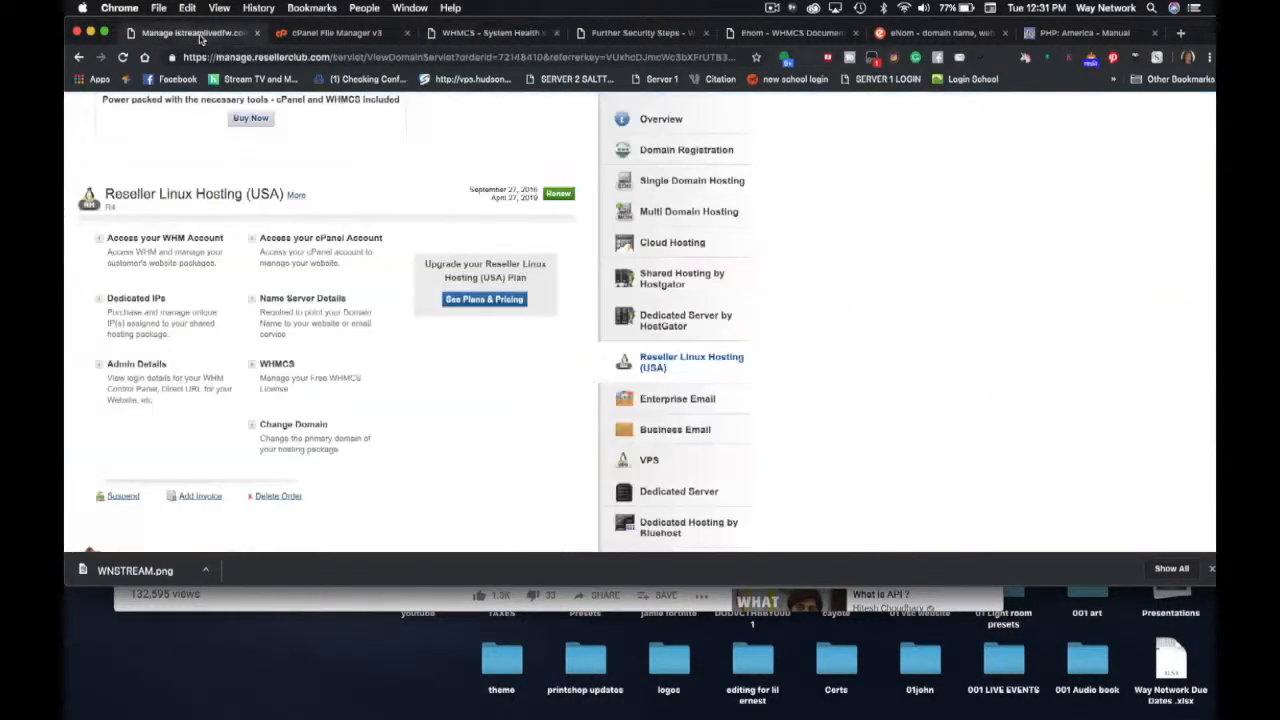
- Return to the cPanel home page and open the Select PHP Version tool for PHP 7.3
{"action": "left_click", "coordinate": [202, 36]}
{"action": "left_click", "coordinate": [309, 36]}
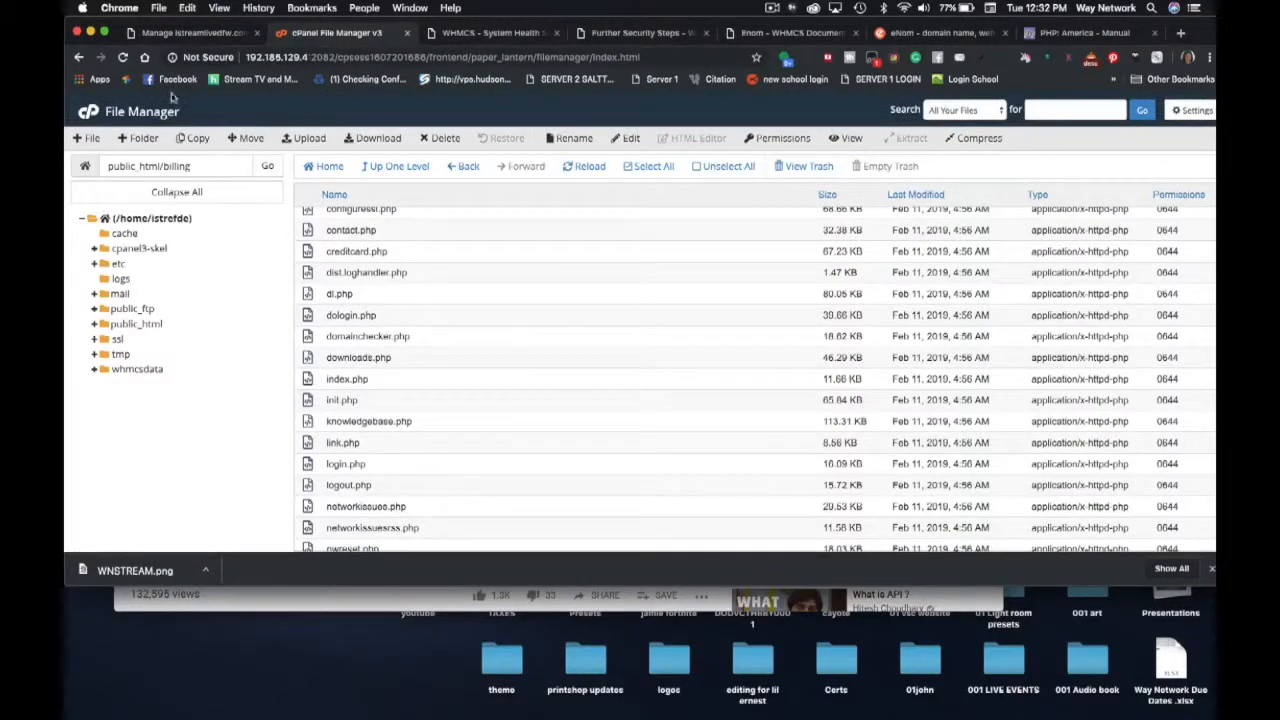
{"action": "left_click", "coordinate": [88, 114]}
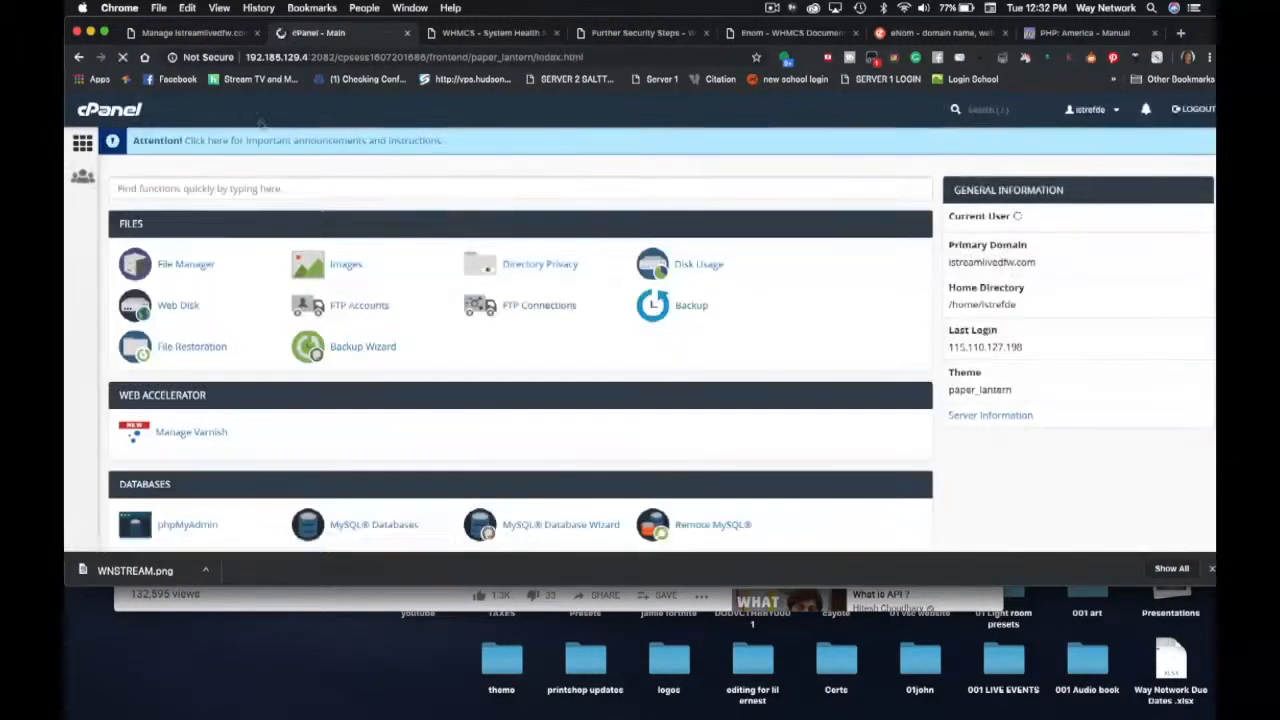
{"action": "scroll", "coordinate": [145, 265], "scroll_direction": "down", "scroll_amount": 10}
{"action": "scroll", "coordinate": [145, 265], "scroll_direction": "down", "scroll_amount": 12}
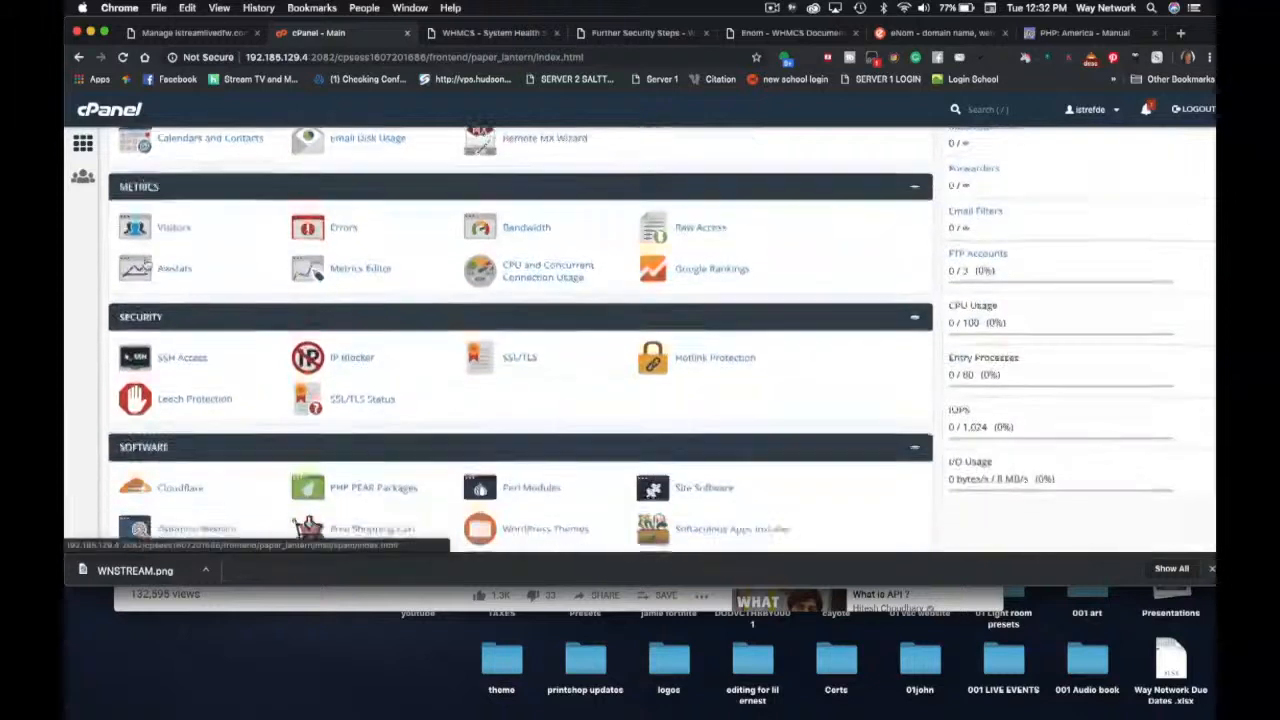
{"action": "left_click", "coordinate": [180, 374]}
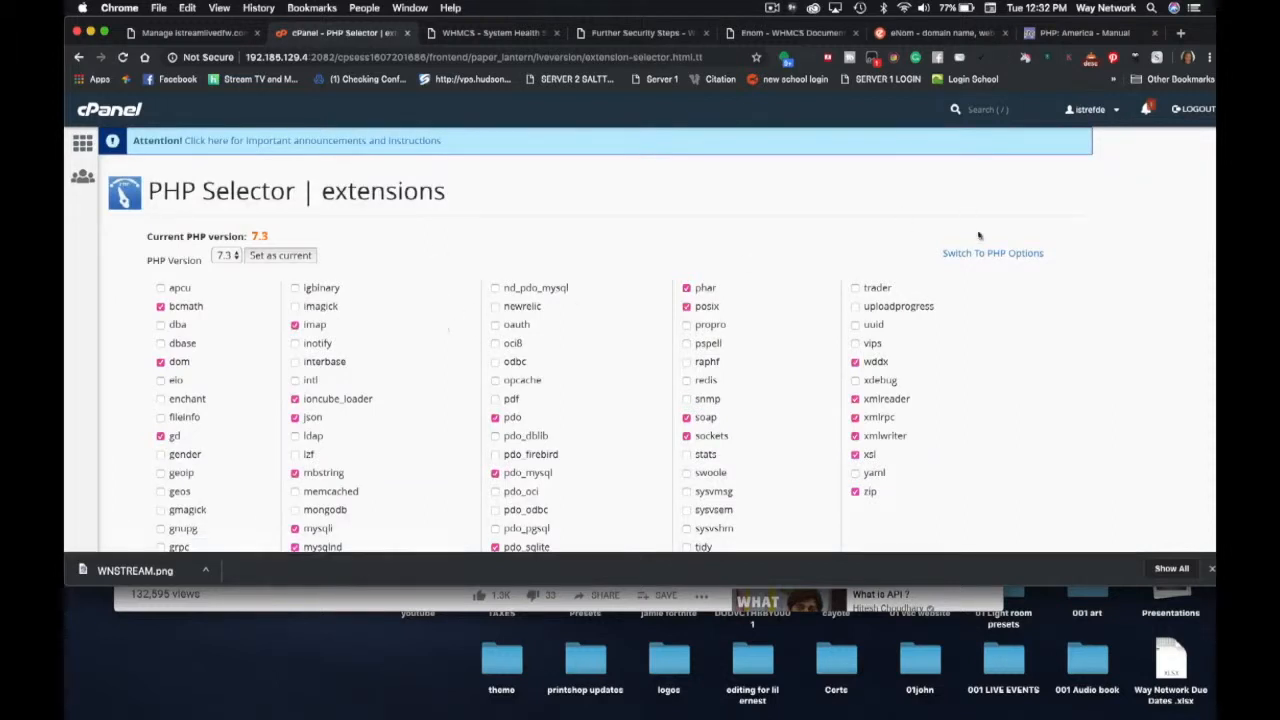
- Change the PHP 7.3 date.timezone option to America/Chicago
{"action": "left_click", "coordinate": [988, 253]}
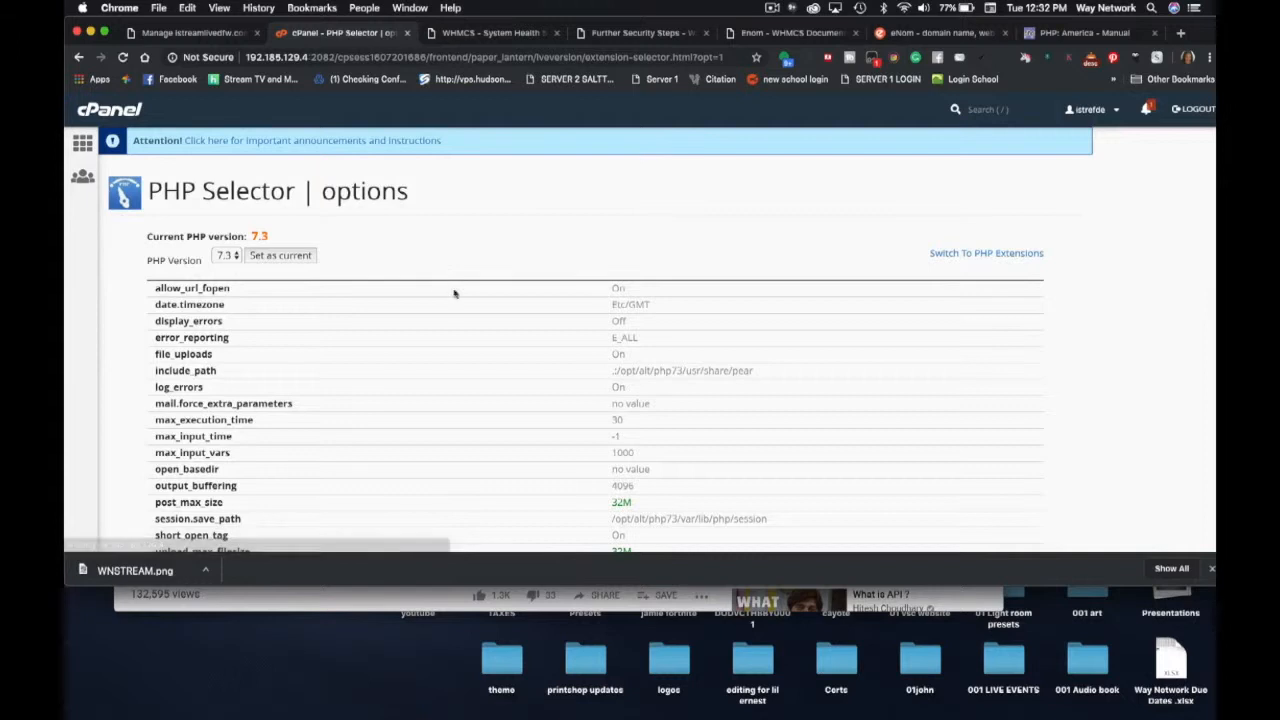
{"action": "left_click", "coordinate": [644, 305]}
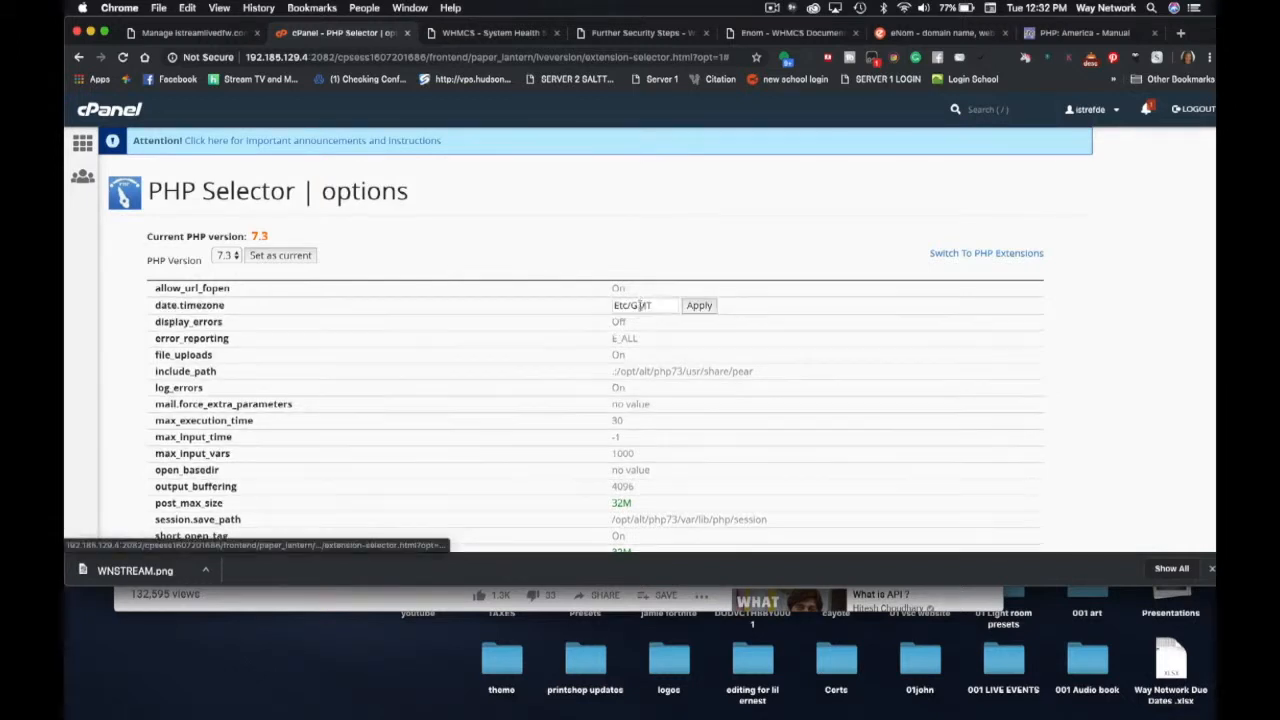
{"action": "type", "text": "America/Chicago"}
{"action": "left_click", "coordinate": [699, 305]}
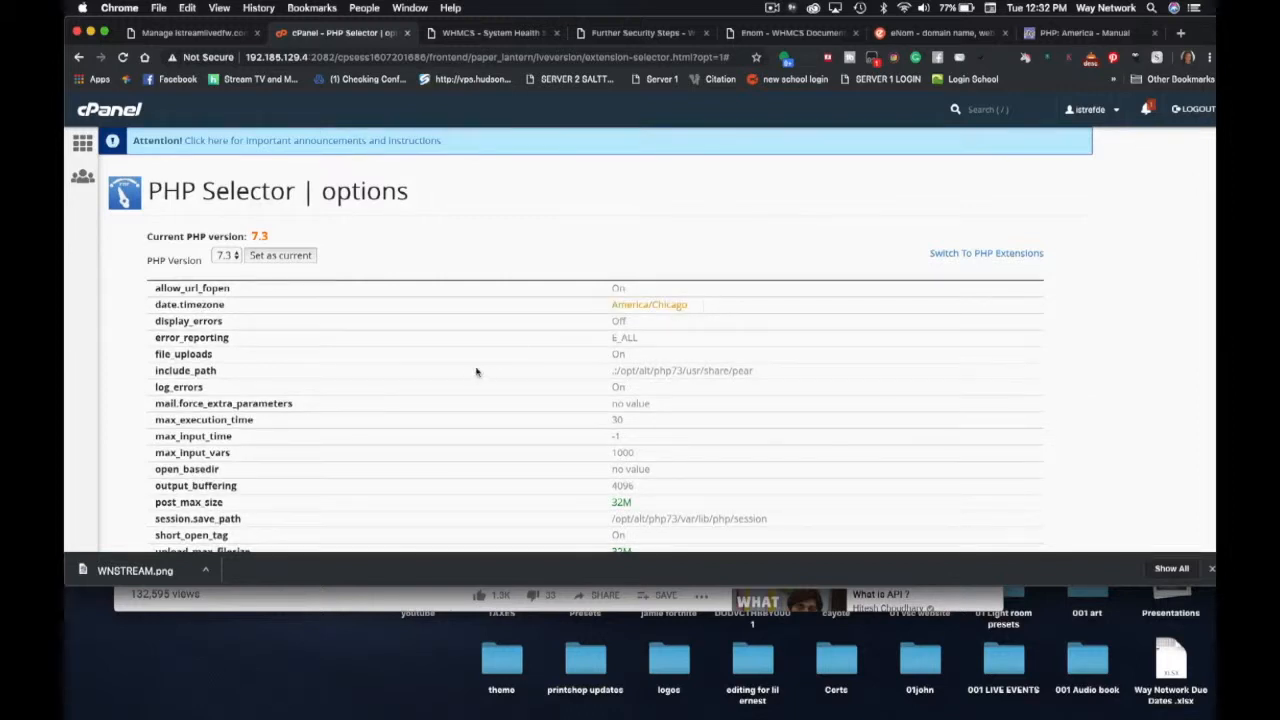
- Save the PHP options and reload the WHMCS System Health report
{"action": "scroll", "coordinate": [476, 372], "scroll_direction": "down", "scroll_amount": 3}
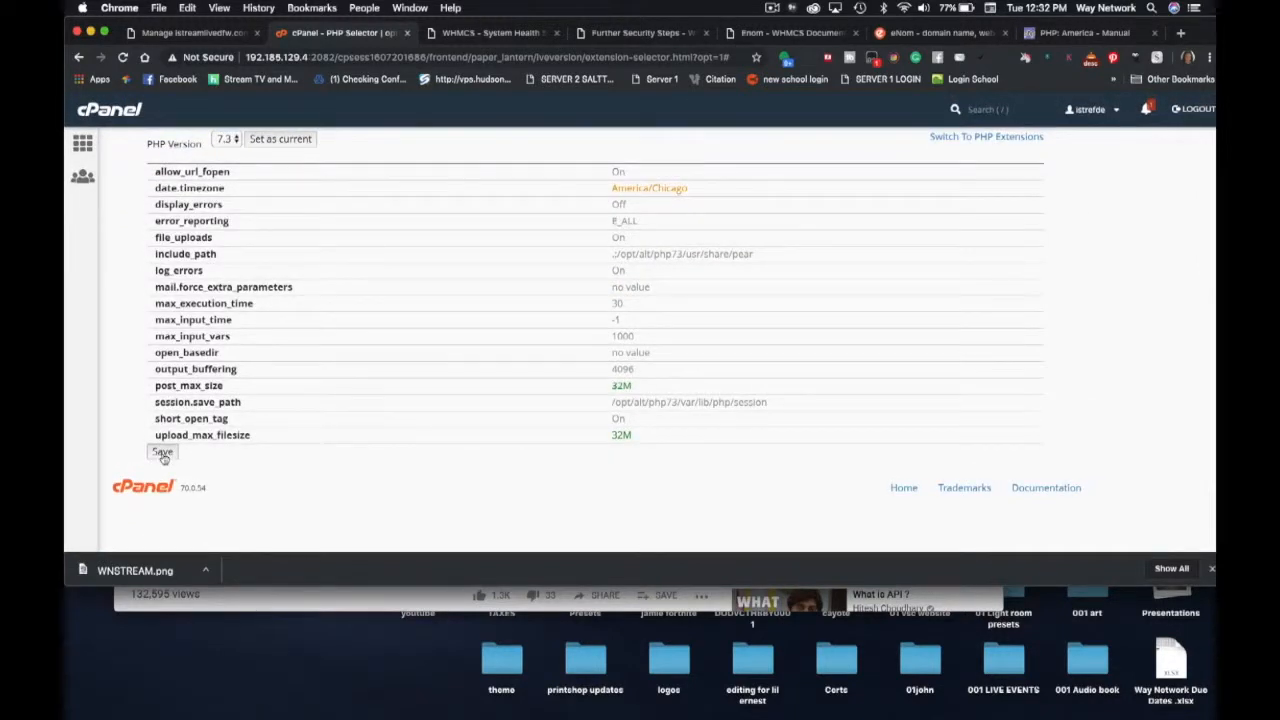
{"action": "left_click", "coordinate": [162, 453]}
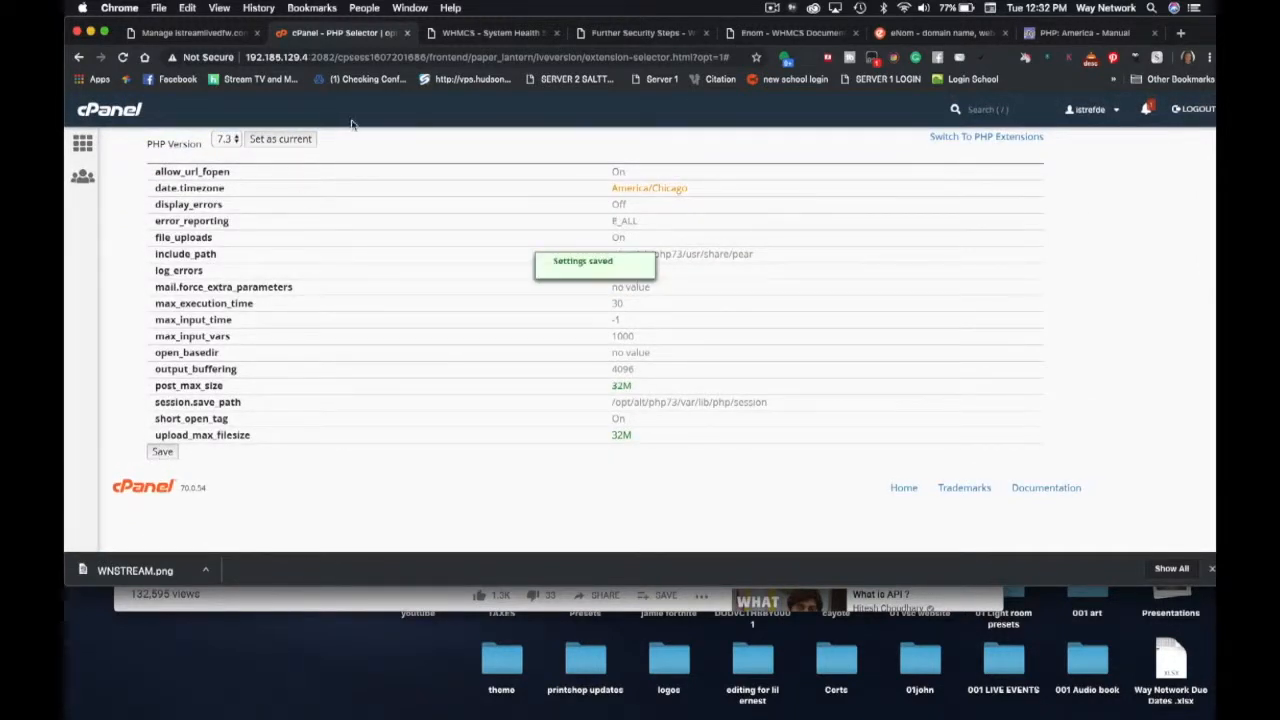
{"action": "left_click", "coordinate": [455, 34]}
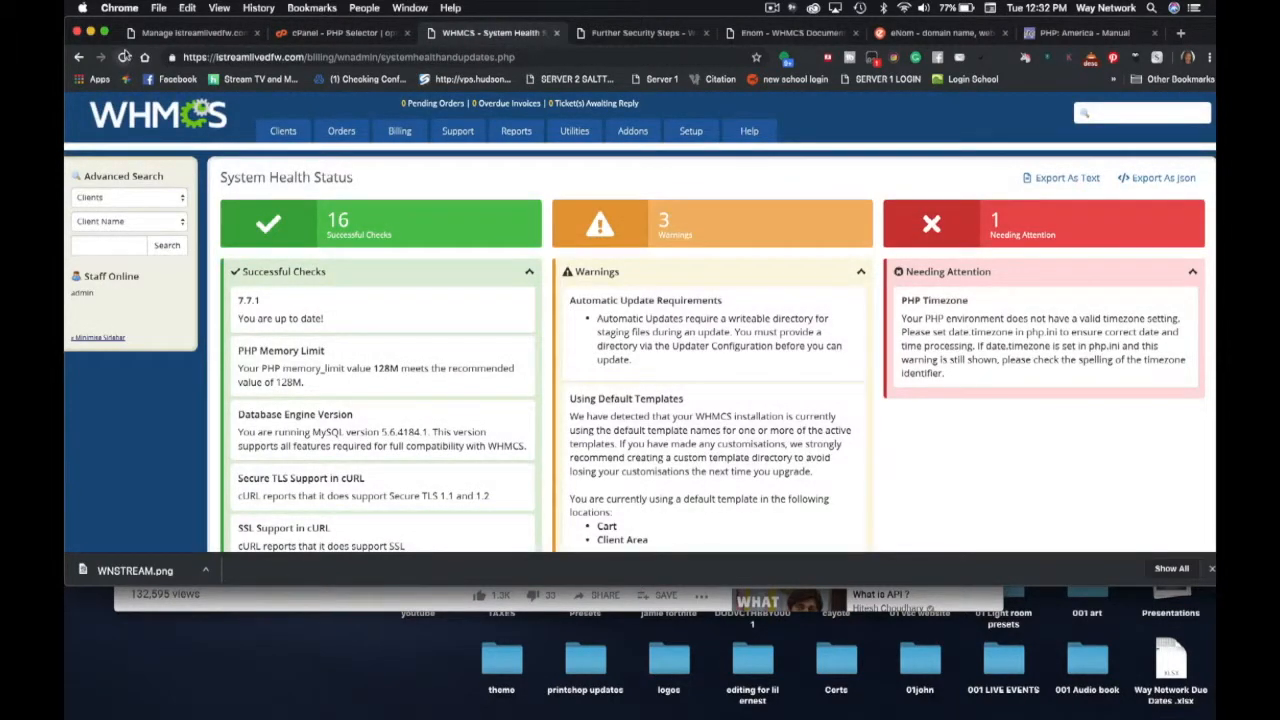
{"action": "left_click", "coordinate": [124, 57]}
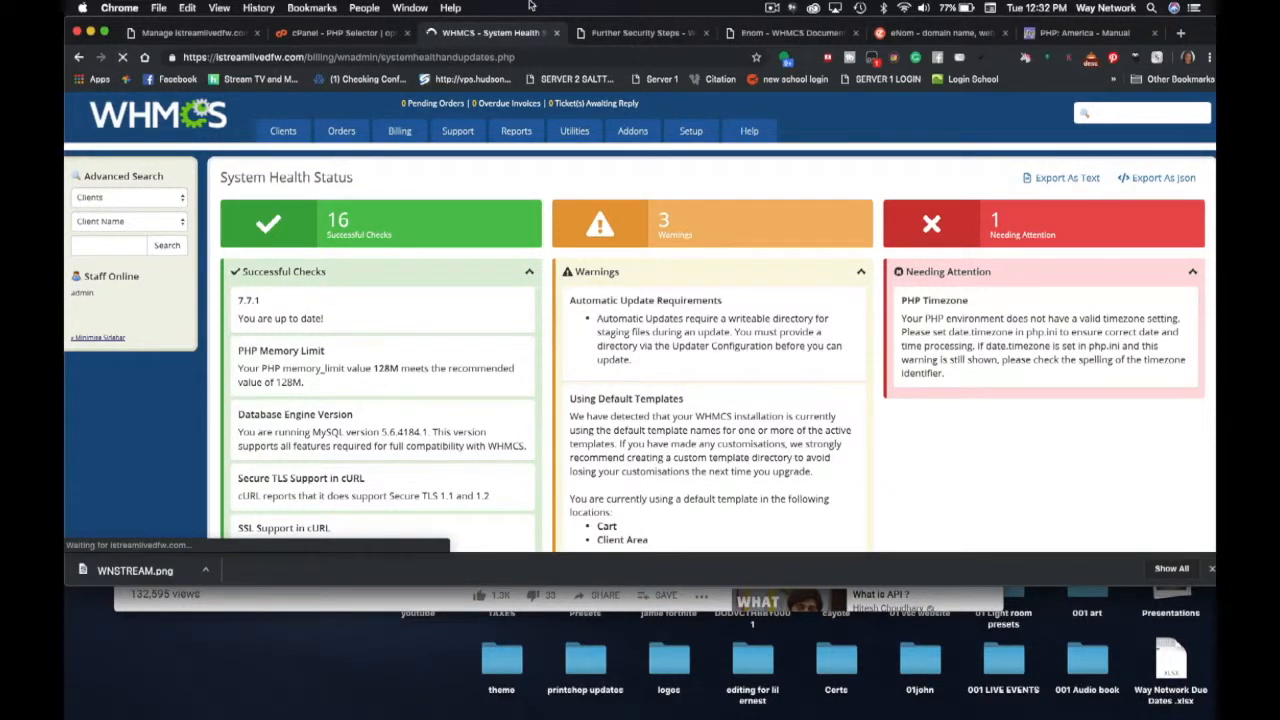
- Confirm date.timezone is saved as America/Chicago, then return to the WHMCS System Health report
{"action": "left_click", "coordinate": [348, 33]}
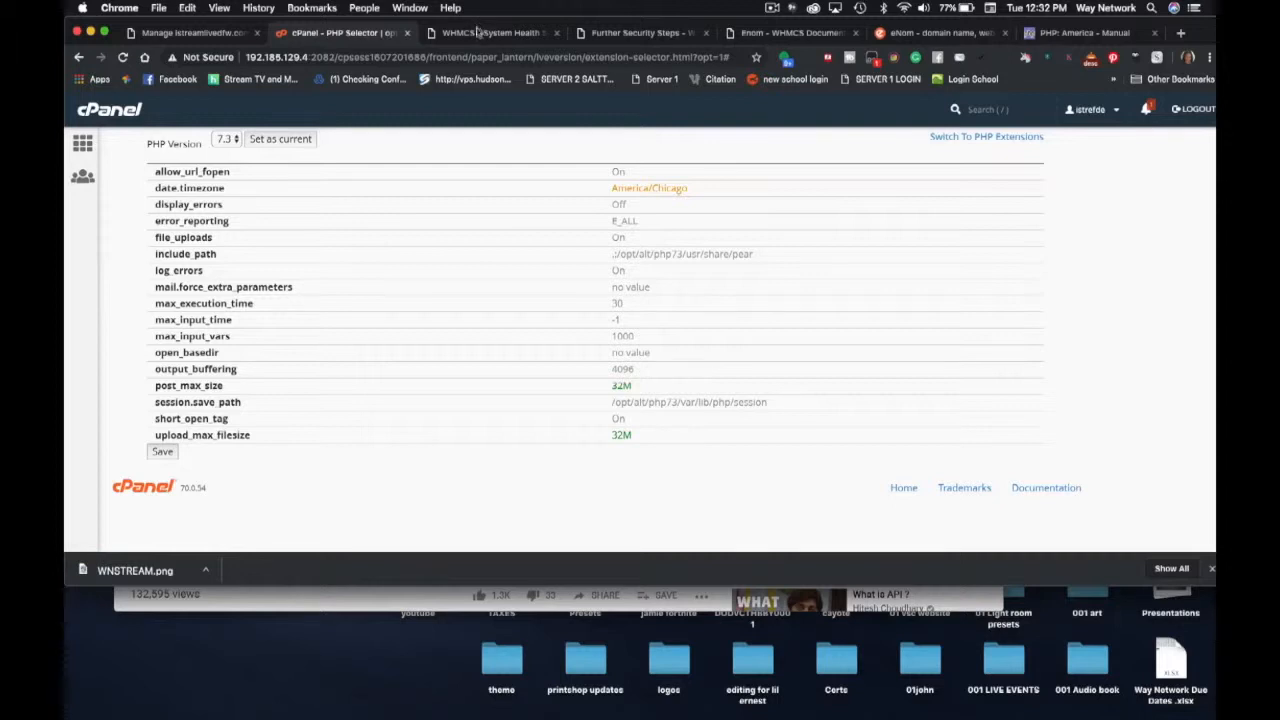
{"action": "left_click", "coordinate": [478, 33]}
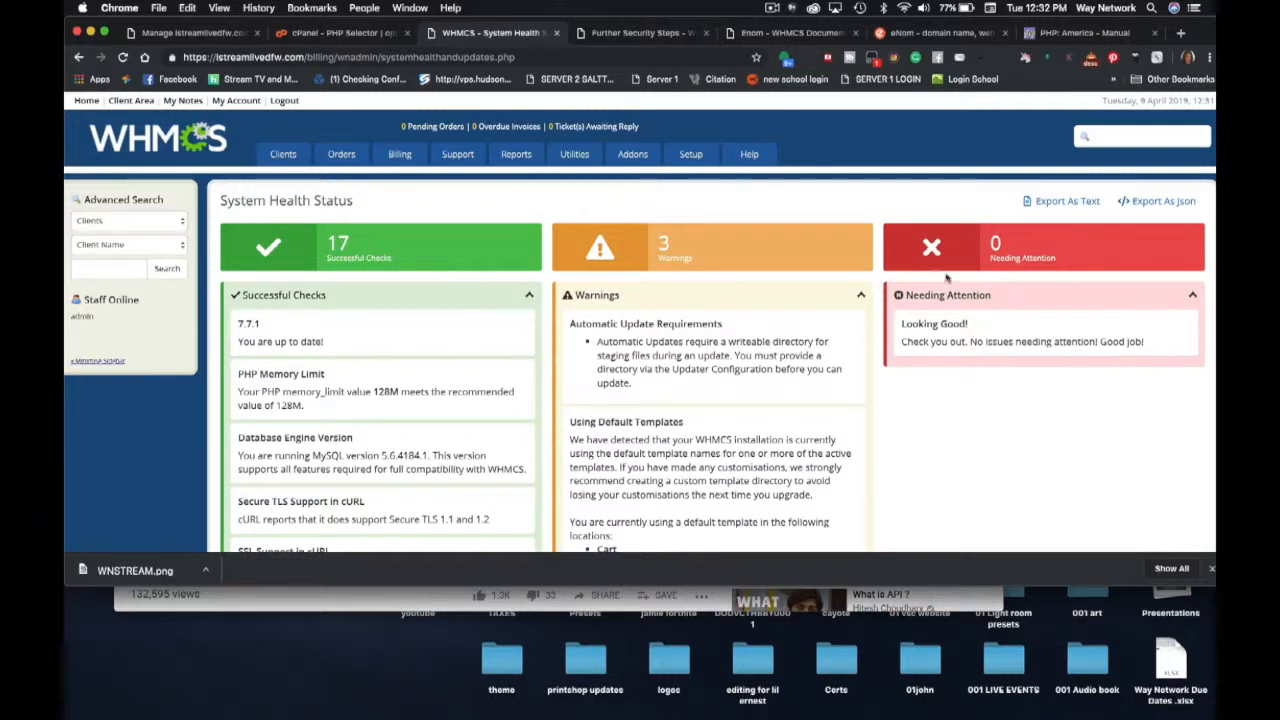
- Review System Health's 17 successful checks with 0 needing attention, then switch to cPanel PHP Selector
{"action": "scroll", "coordinate": [712, 388], "scroll_direction": "down", "scroll_amount": 3}
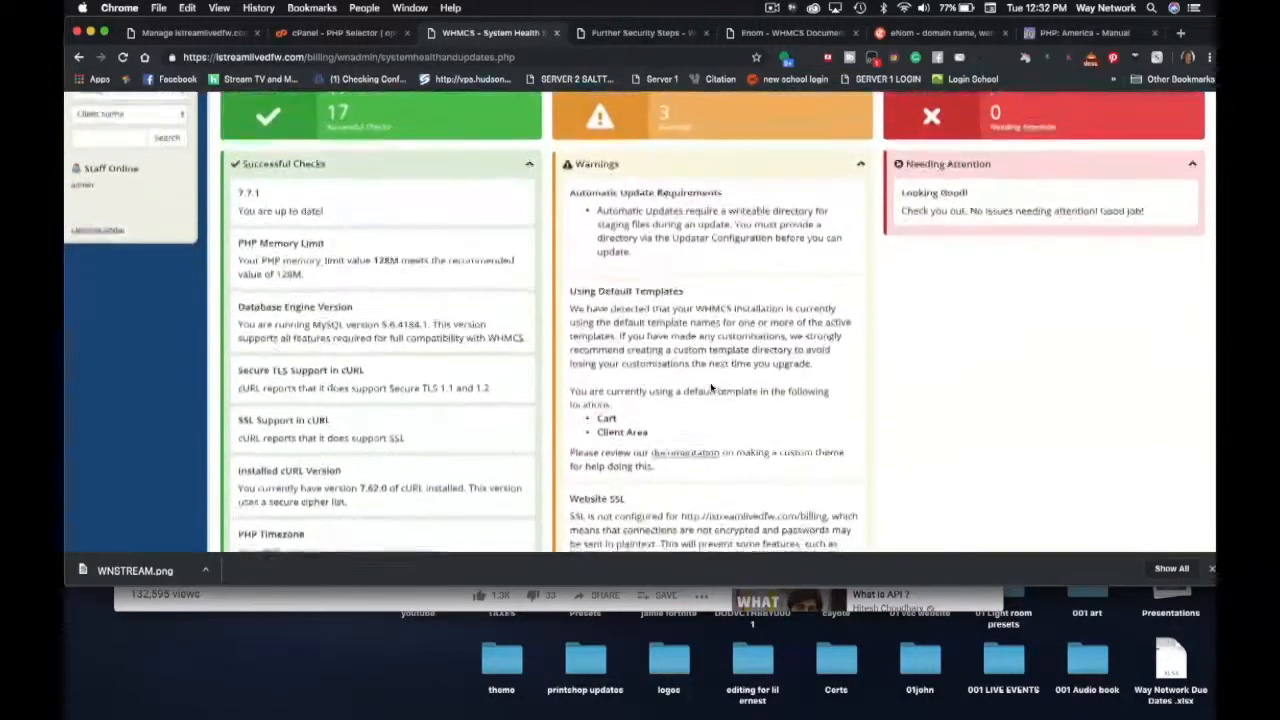
{"action": "scroll", "coordinate": [712, 388], "scroll_direction": "up", "scroll_amount": 2}
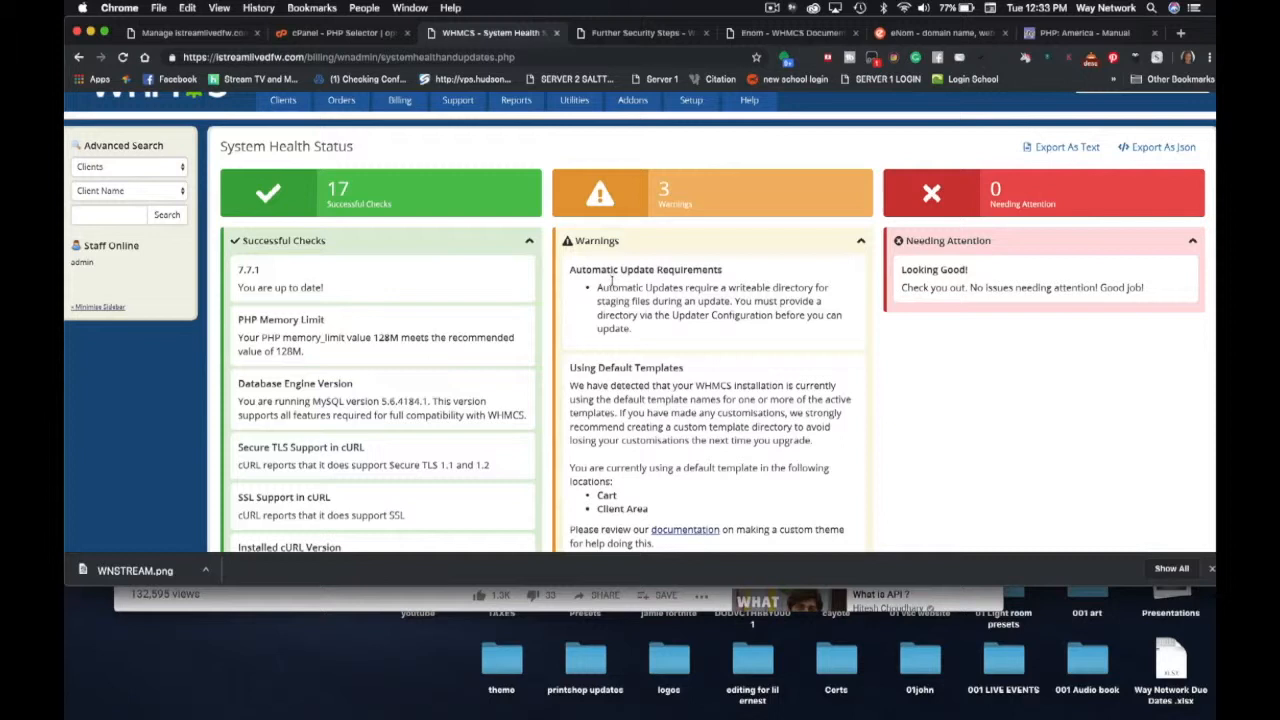
{"action": "scroll", "coordinate": [621, 279], "scroll_direction": "down", "scroll_amount": 1}
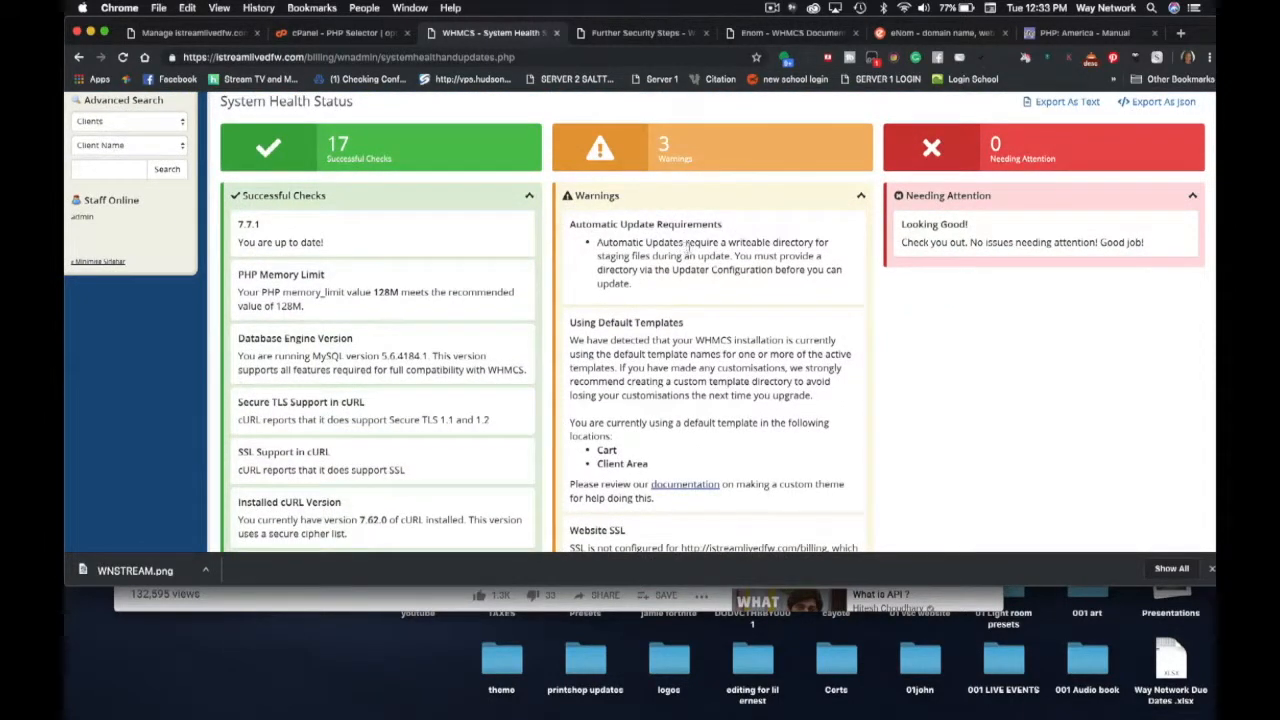
{"action": "scroll", "coordinate": [655, 298], "scroll_direction": "down", "scroll_amount": 4}
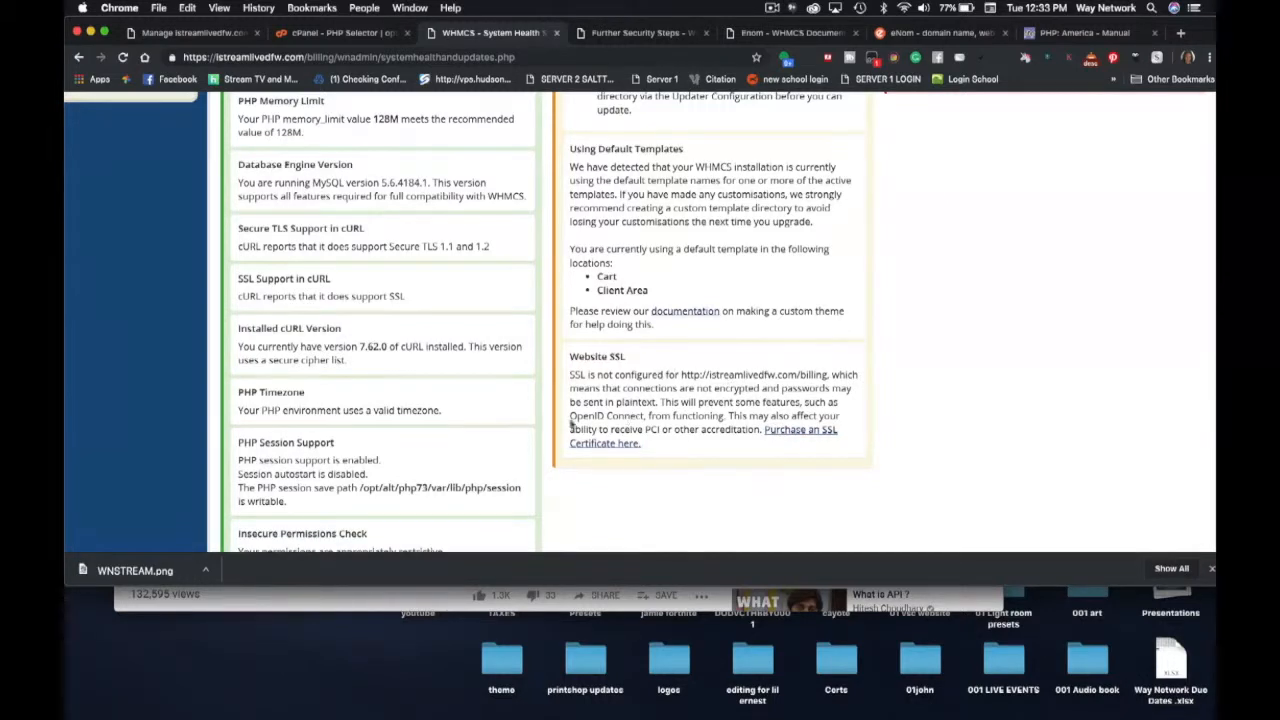
{"action": "scroll", "coordinate": [600, 400], "scroll_direction": "up", "scroll_amount": 5}
{"action": "scroll", "coordinate": [648, 341], "scroll_direction": "down", "scroll_amount": 3}
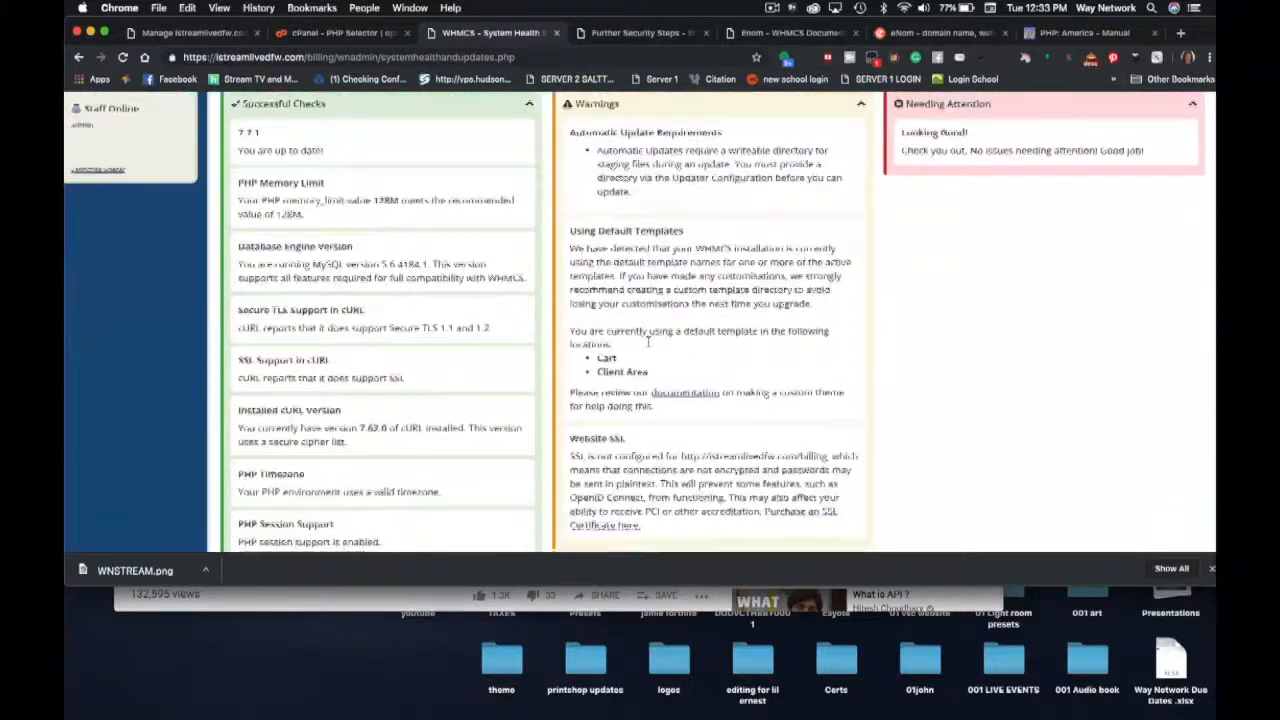
{"action": "scroll", "coordinate": [648, 341], "scroll_direction": "up", "scroll_amount": 3}
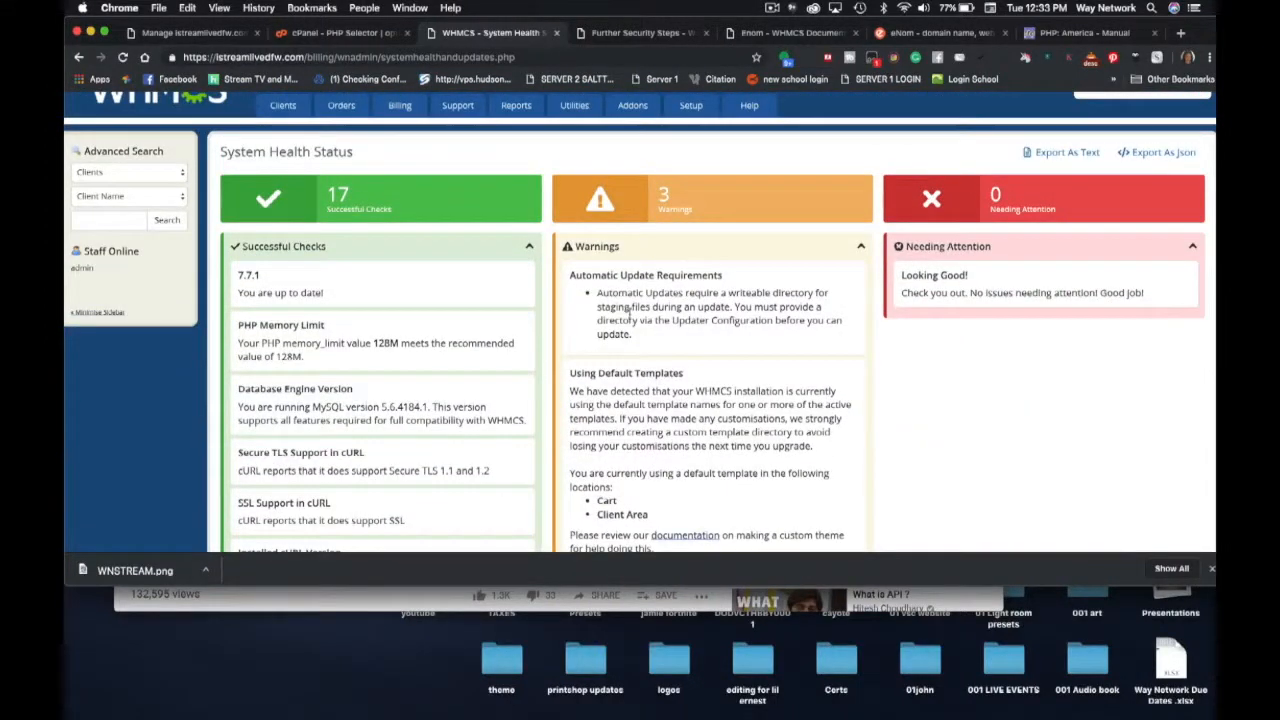
{"action": "left_click", "coordinate": [772, 8]}
{"action": "left_click", "coordinate": [784, 50]}
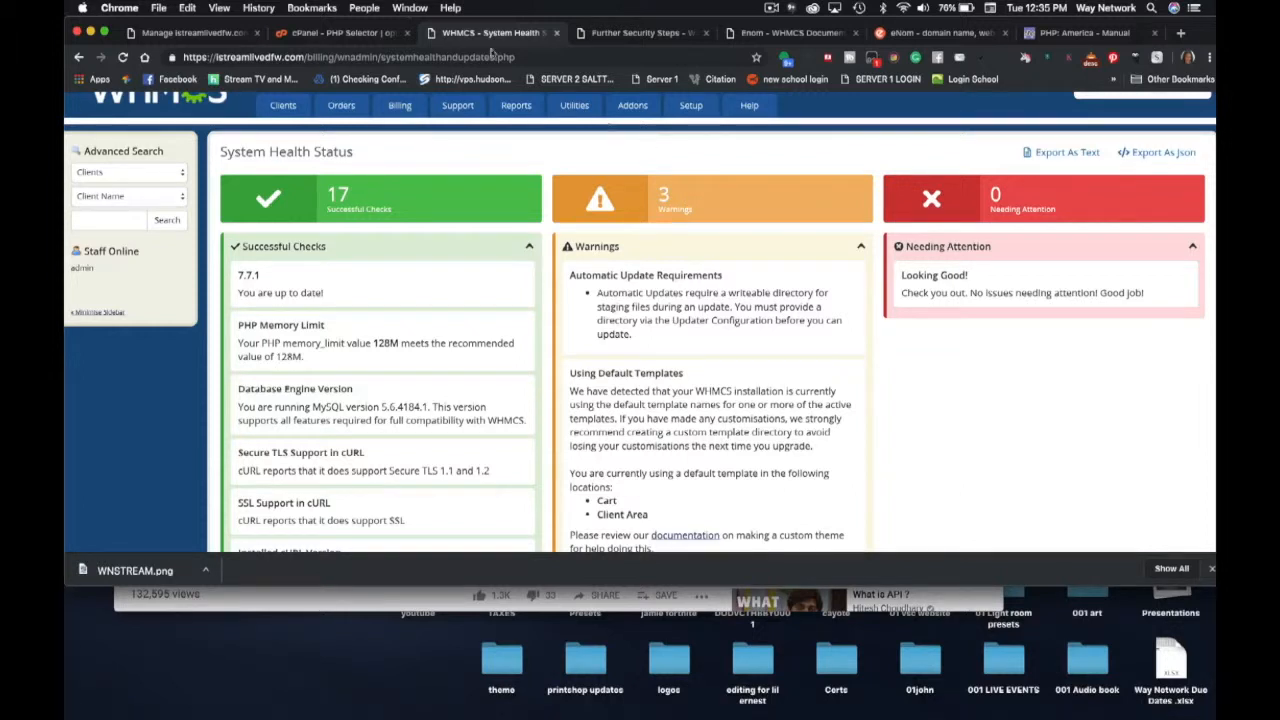
{"action": "left_click", "coordinate": [284, 35]}
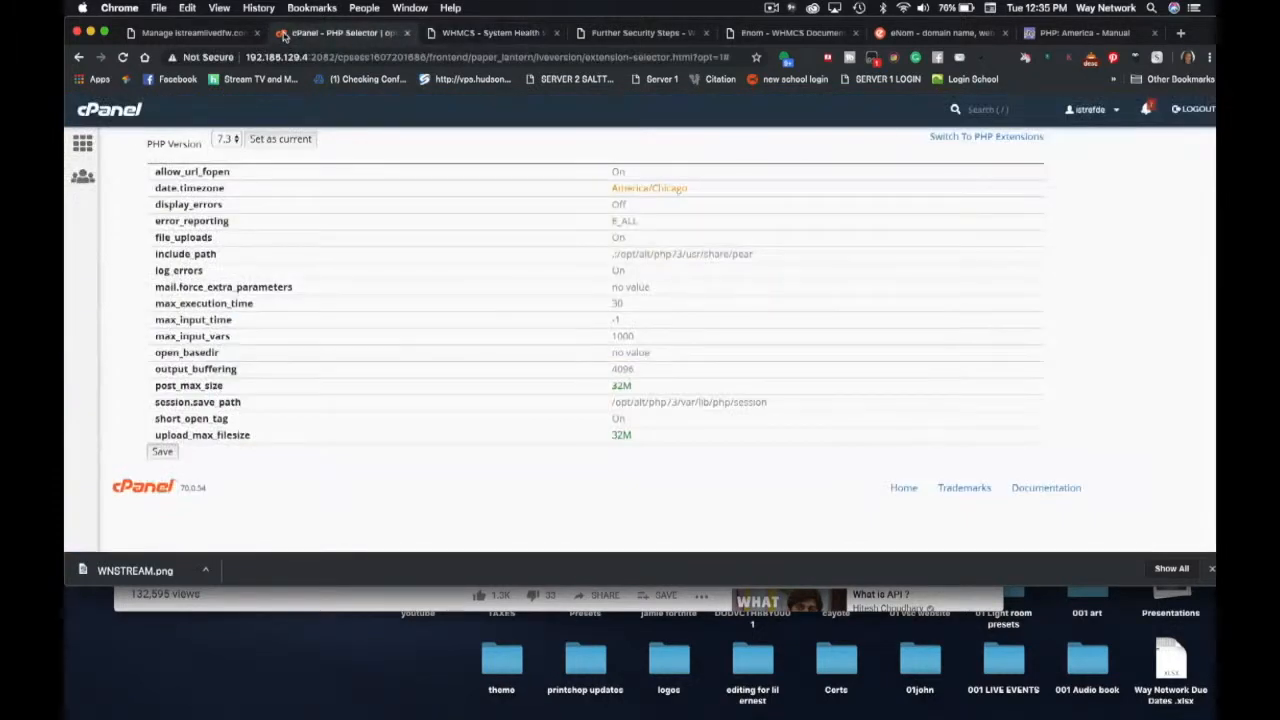
- Go to the cPanel home page, open File Manager and enter the whmcsdata folder
{"action": "scroll", "coordinate": [221, 268], "scroll_direction": "up", "scroll_amount": 3}
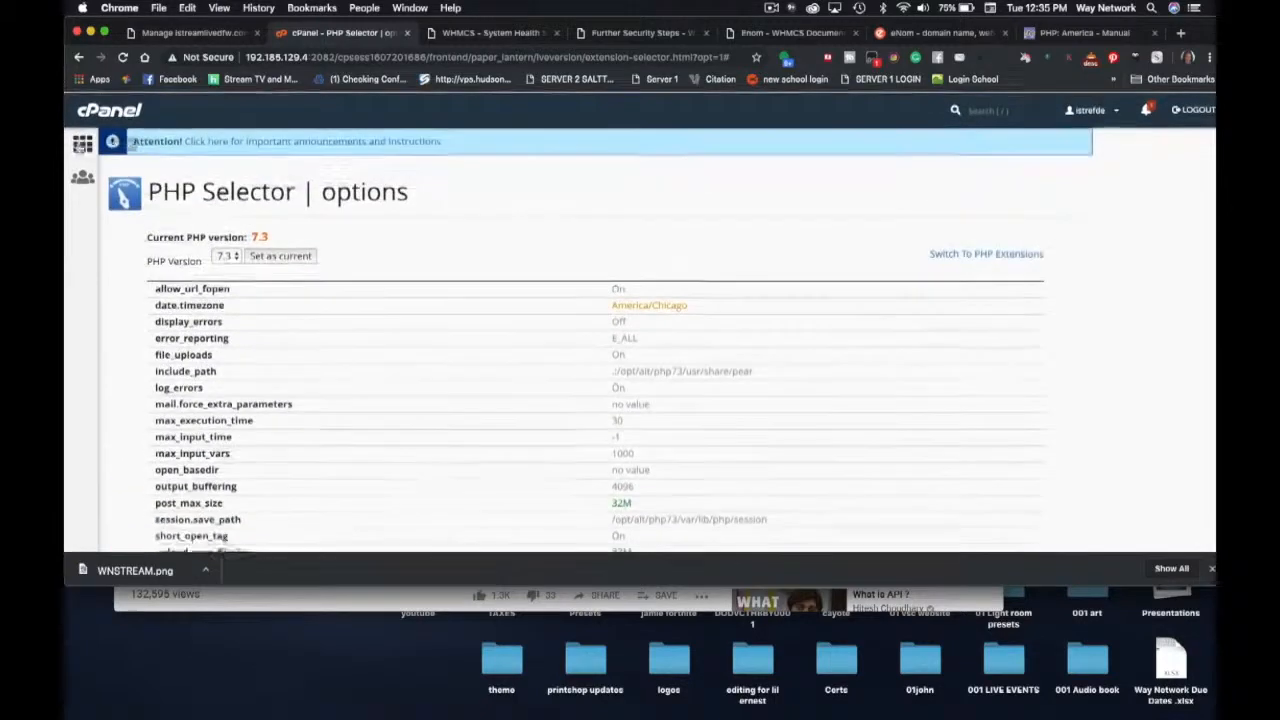
{"action": "left_click", "coordinate": [82, 145]}
{"action": "left_click", "coordinate": [162, 265]}
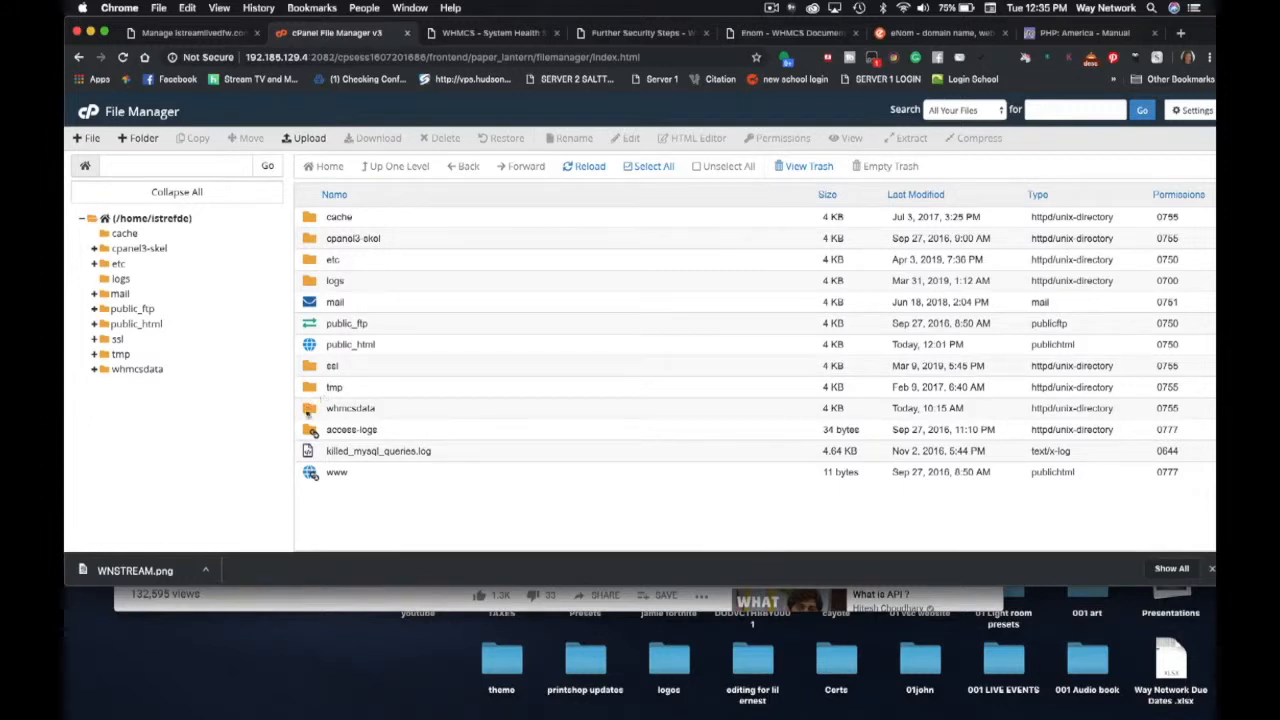
{"action": "left_click", "coordinate": [311, 414]}
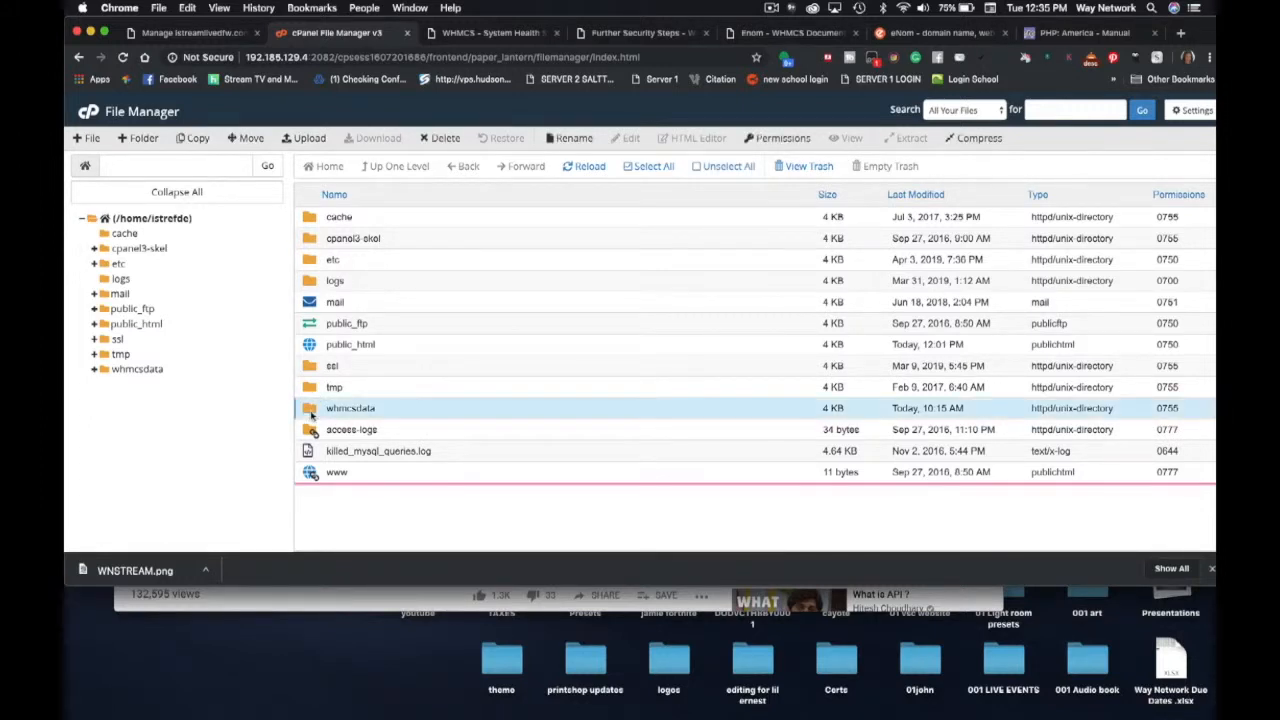
{"action": "double_click", "coordinate": [311, 414]}
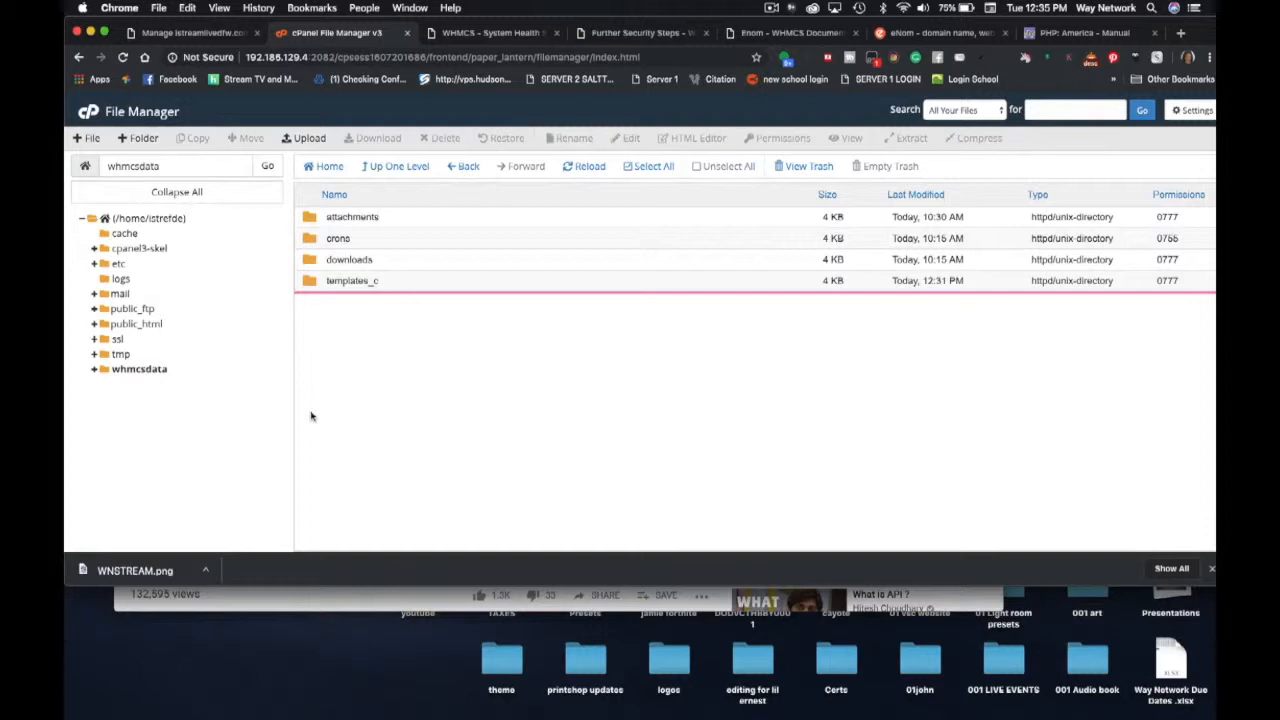
- Create an 'updates' folder in whmcsdata, open it, and select its path text
{"action": "left_click", "coordinate": [130, 138]}
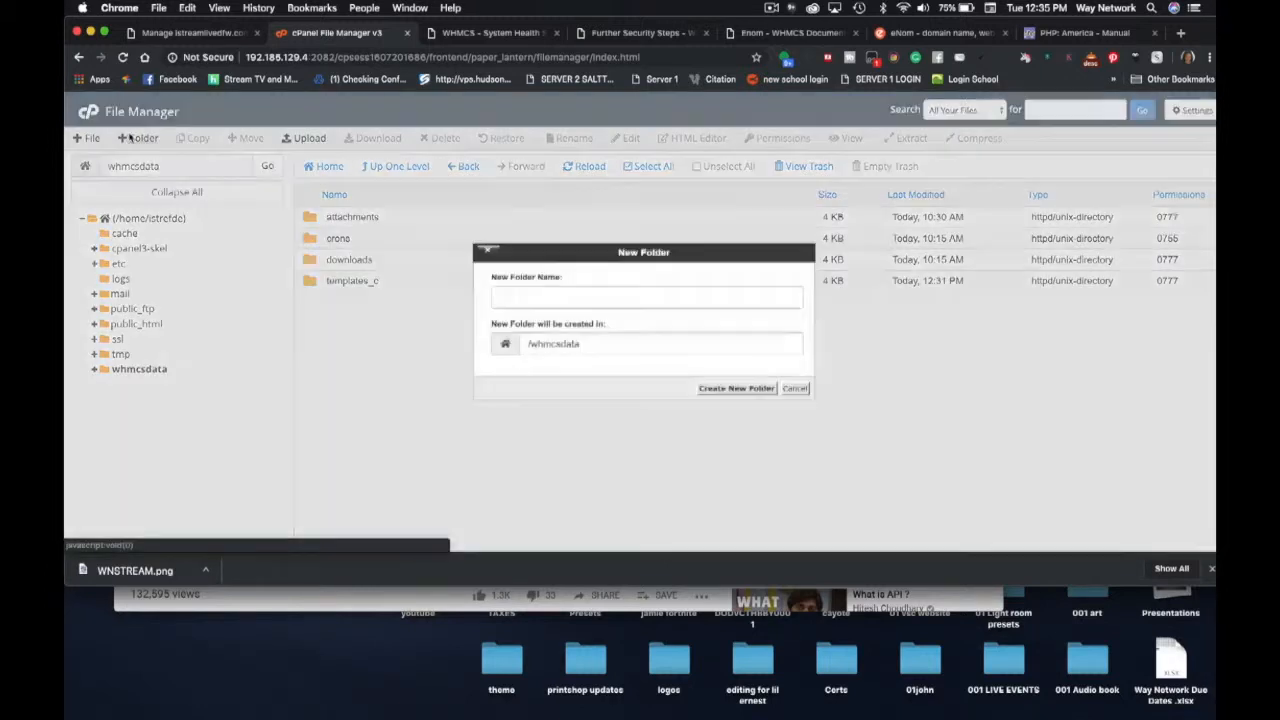
{"action": "type", "text": "updat"}
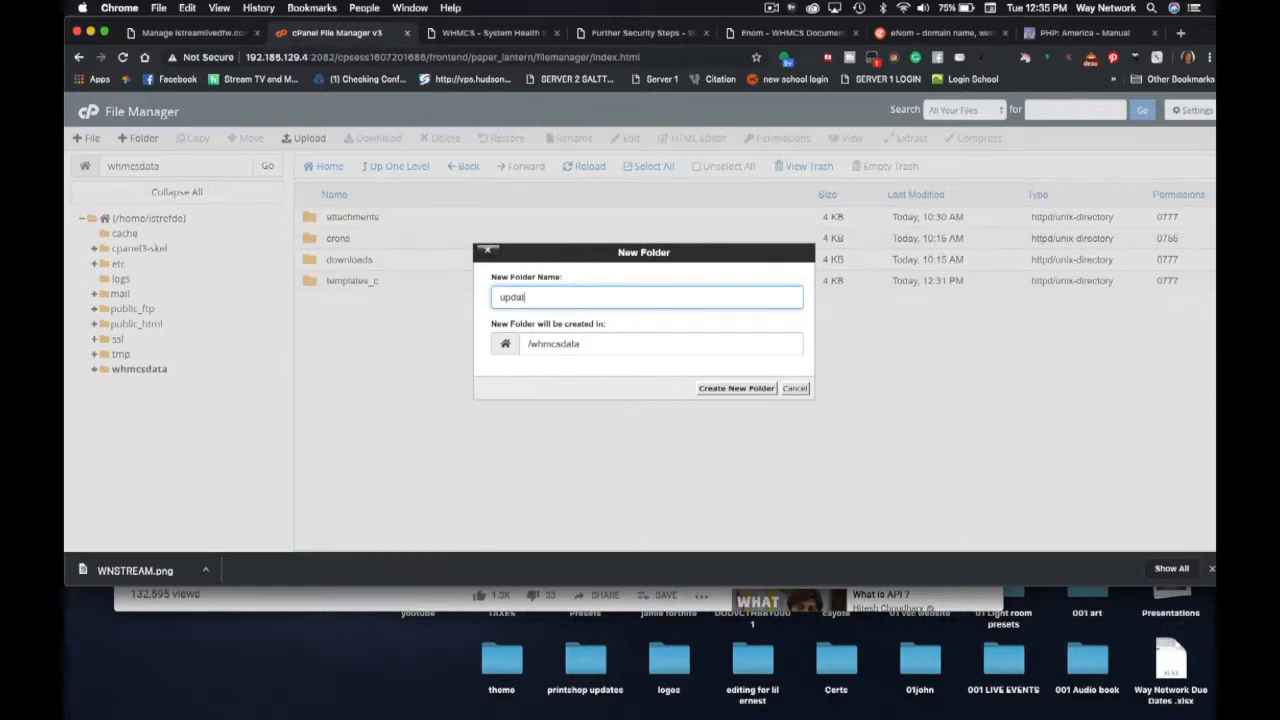
{"action": "type", "text": "es"}
{"action": "left_click", "coordinate": [727, 392]}
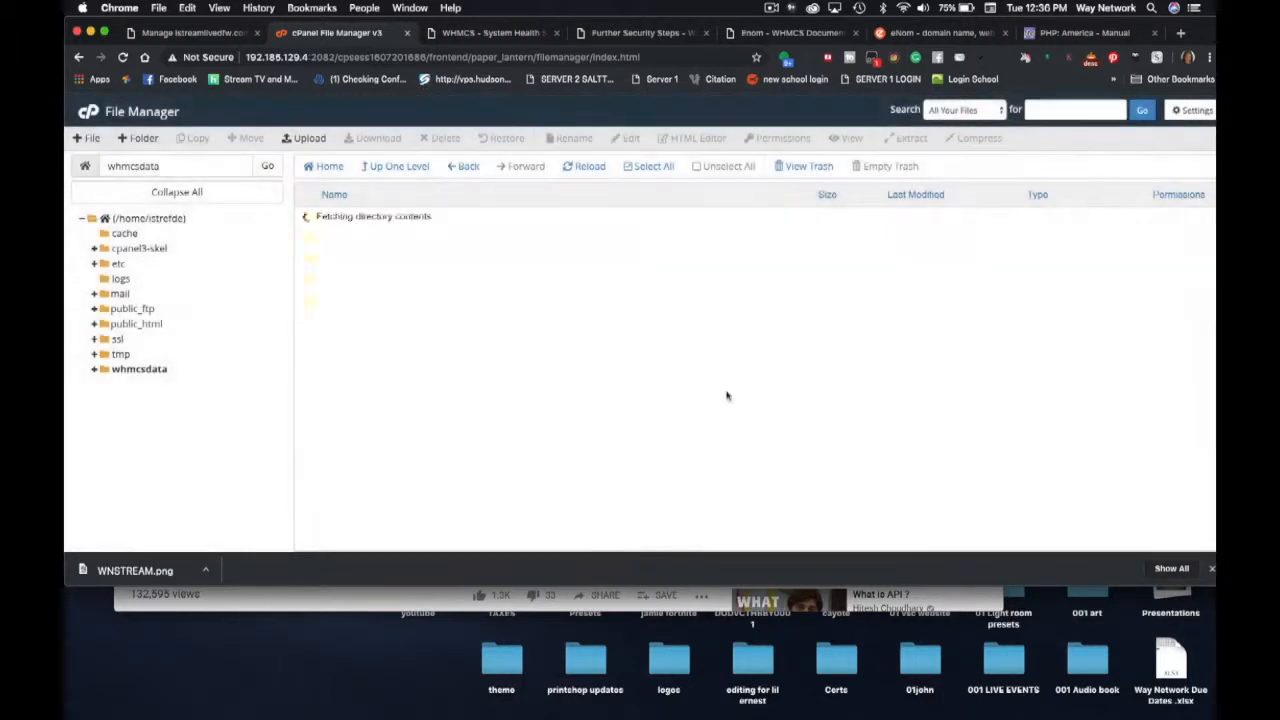
{"action": "double_click", "coordinate": [308, 304]}
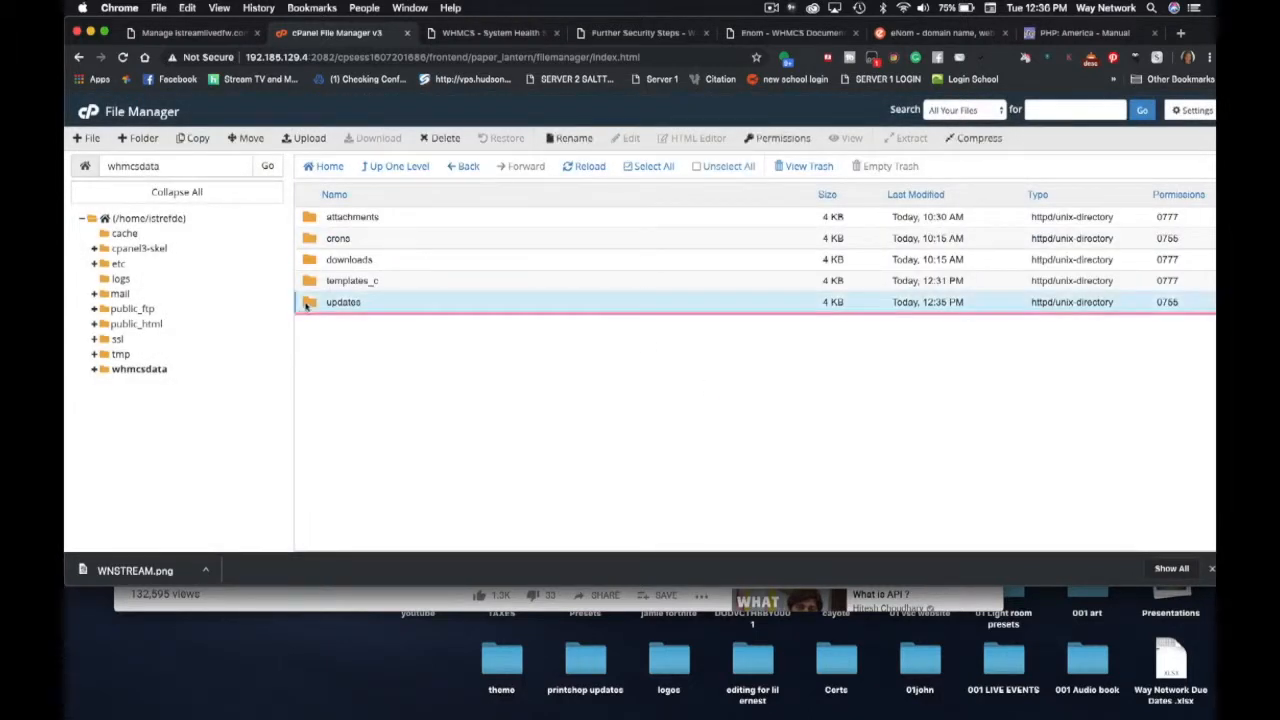
{"action": "left_click_drag", "start_coordinate": [207, 166], "coordinate": [100, 167]}
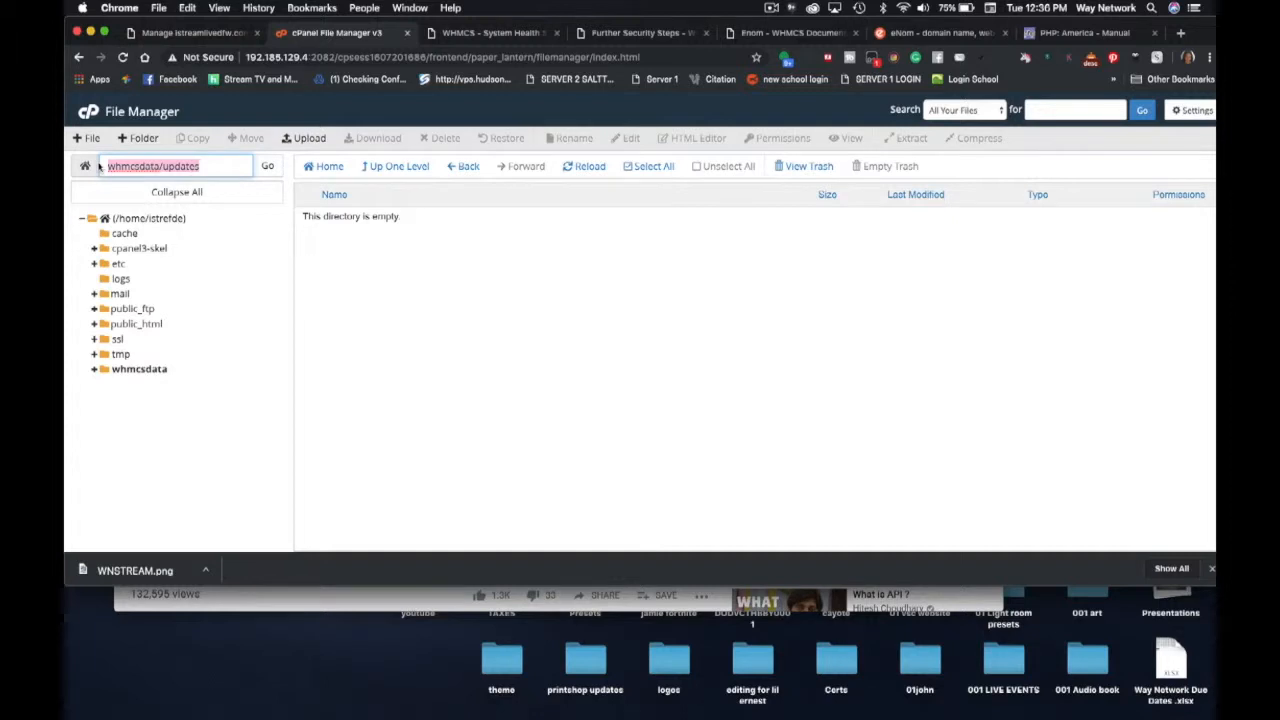
{"action": "mouse_move", "coordinate": [476, 717]}
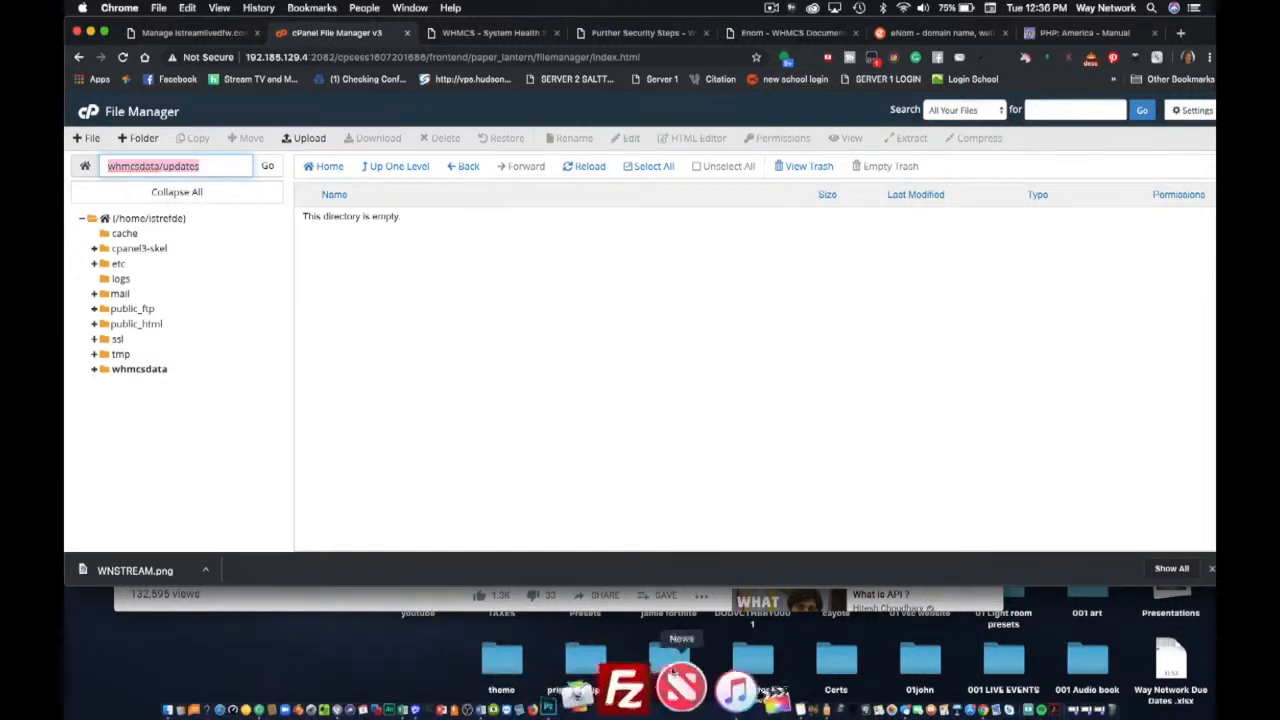
- Copy the whmcsdata/updates path from the 'Update path' note and bring cPanel File Manager forward
{"action": "left_click", "coordinate": [773, 8]}
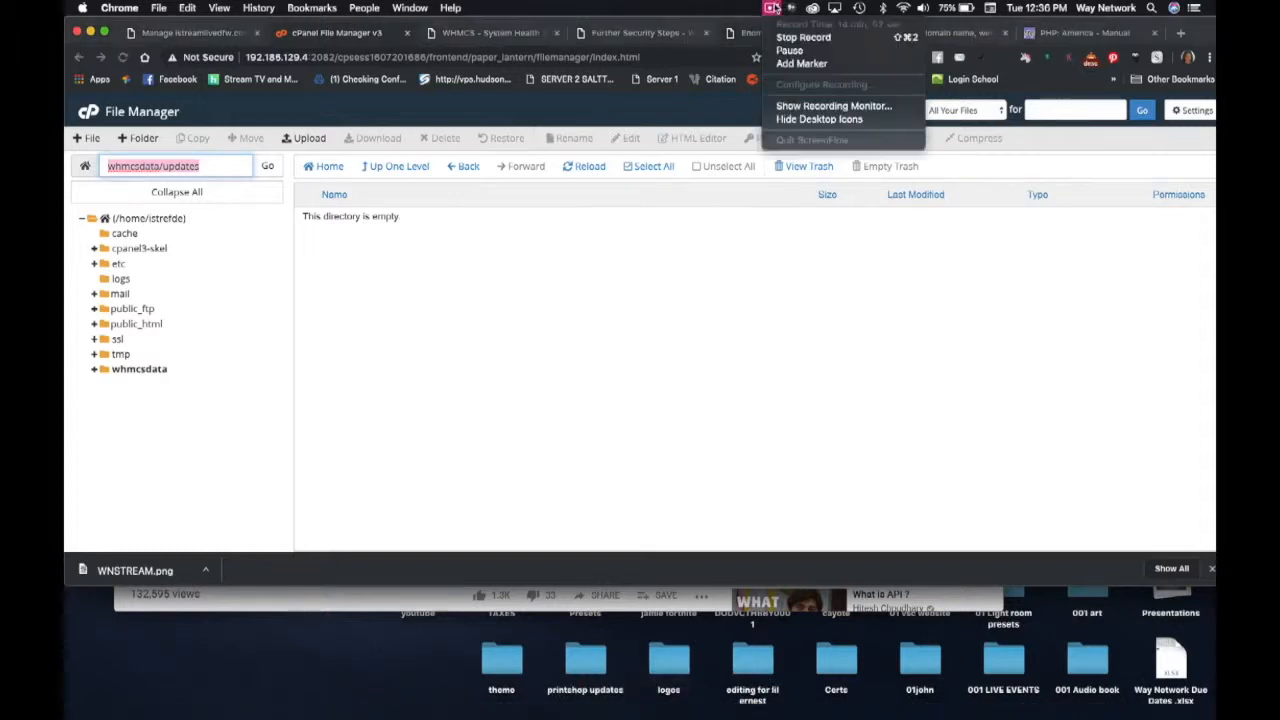
{"action": "left_click", "coordinate": [789, 50]}
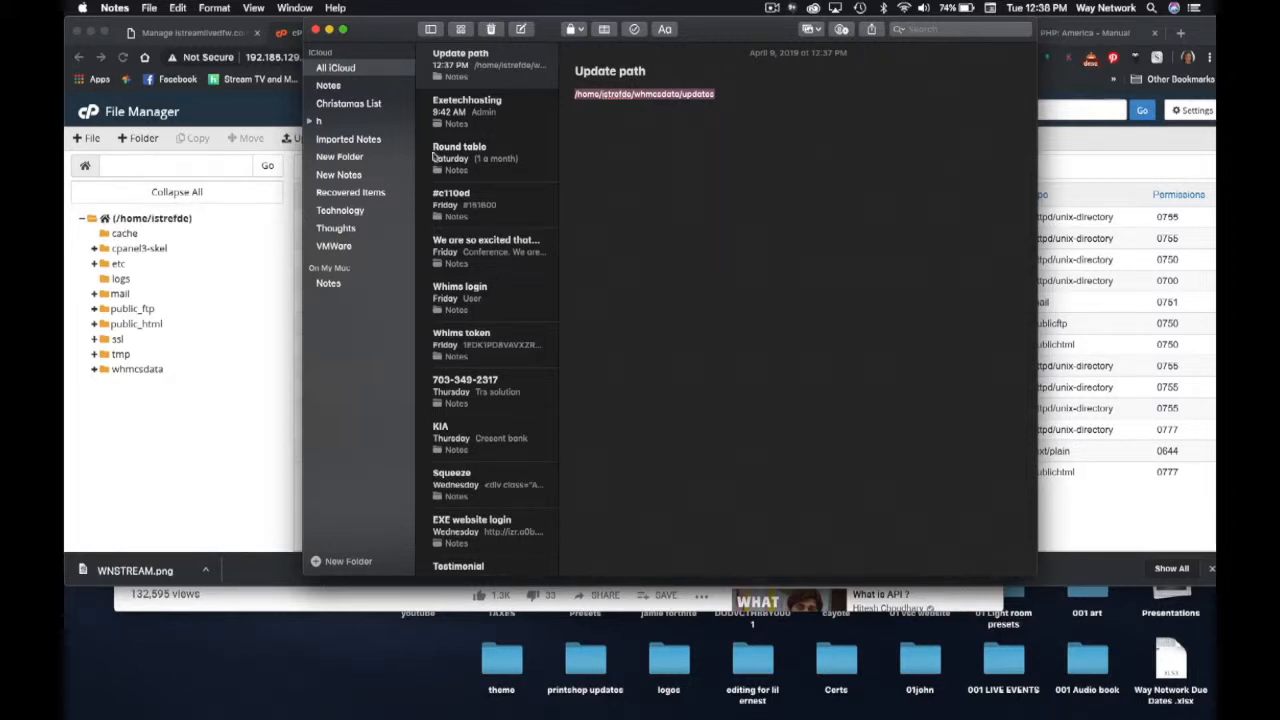
{"action": "left_click", "coordinate": [613, 128]}
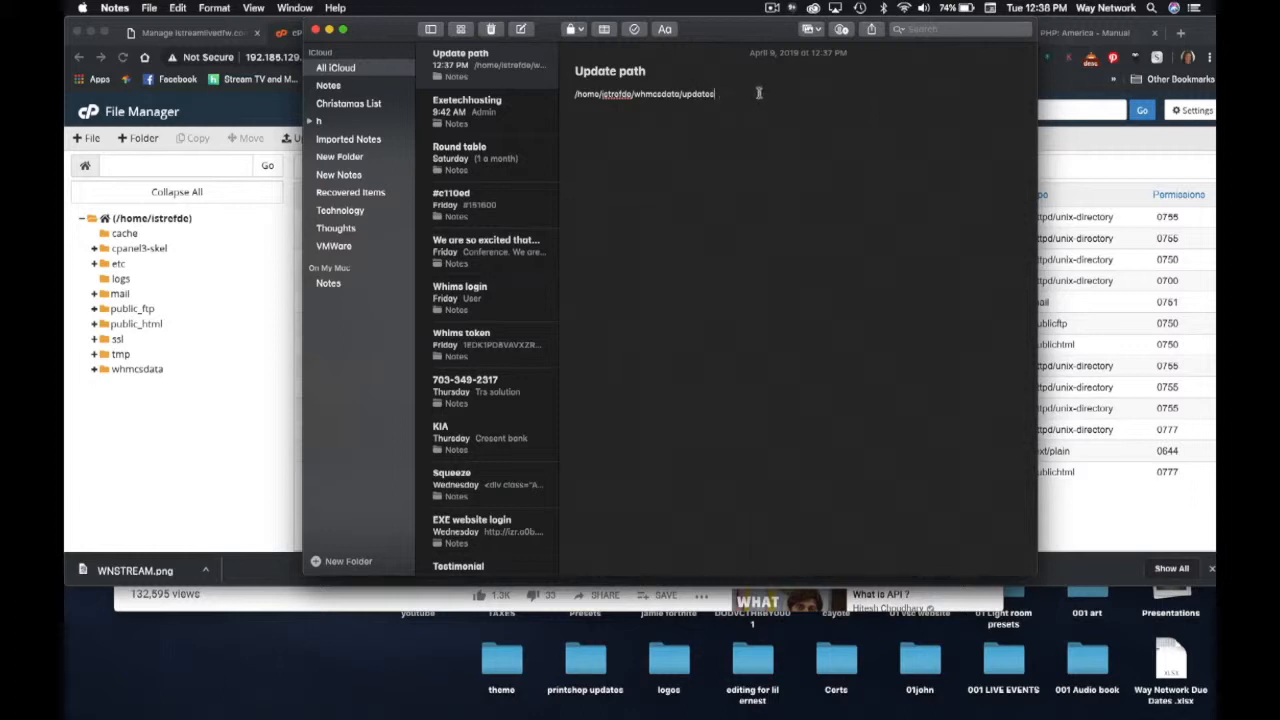
{"action": "left_click_drag", "start_coordinate": [737, 92], "coordinate": [572, 92]}
{"action": "key", "text": "super+c"}
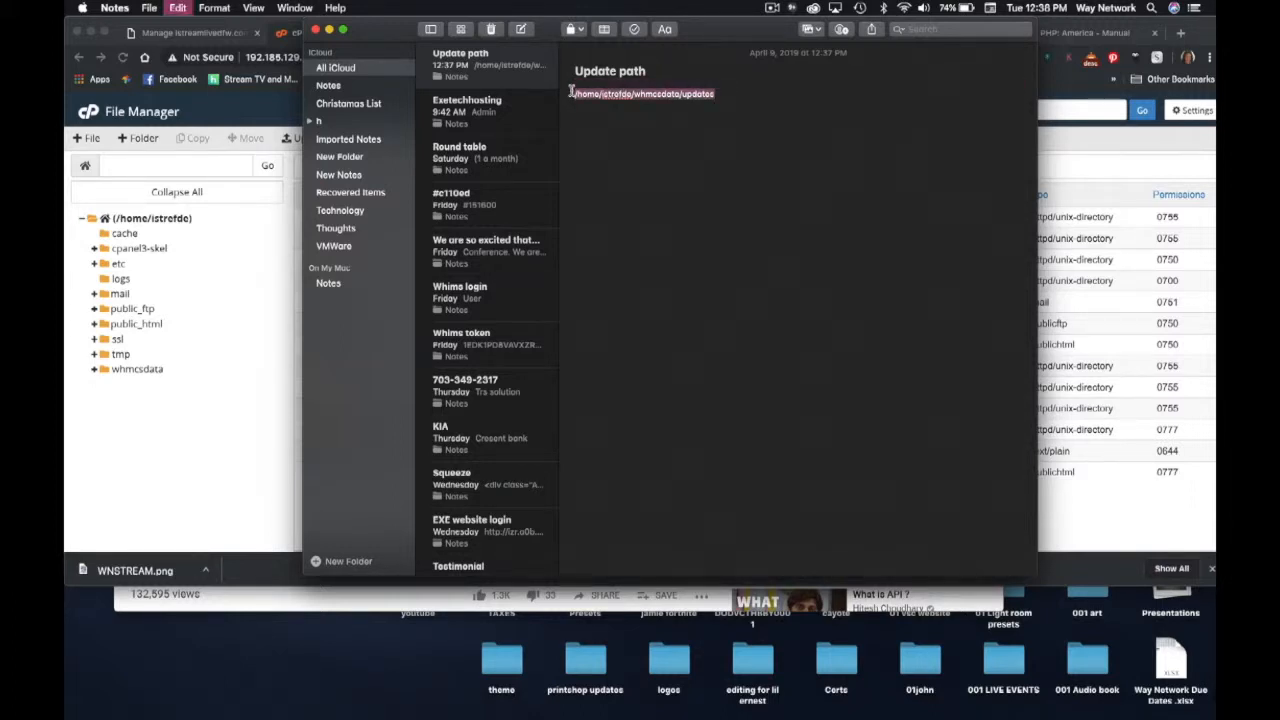
{"action": "left_click", "coordinate": [255, 295]}
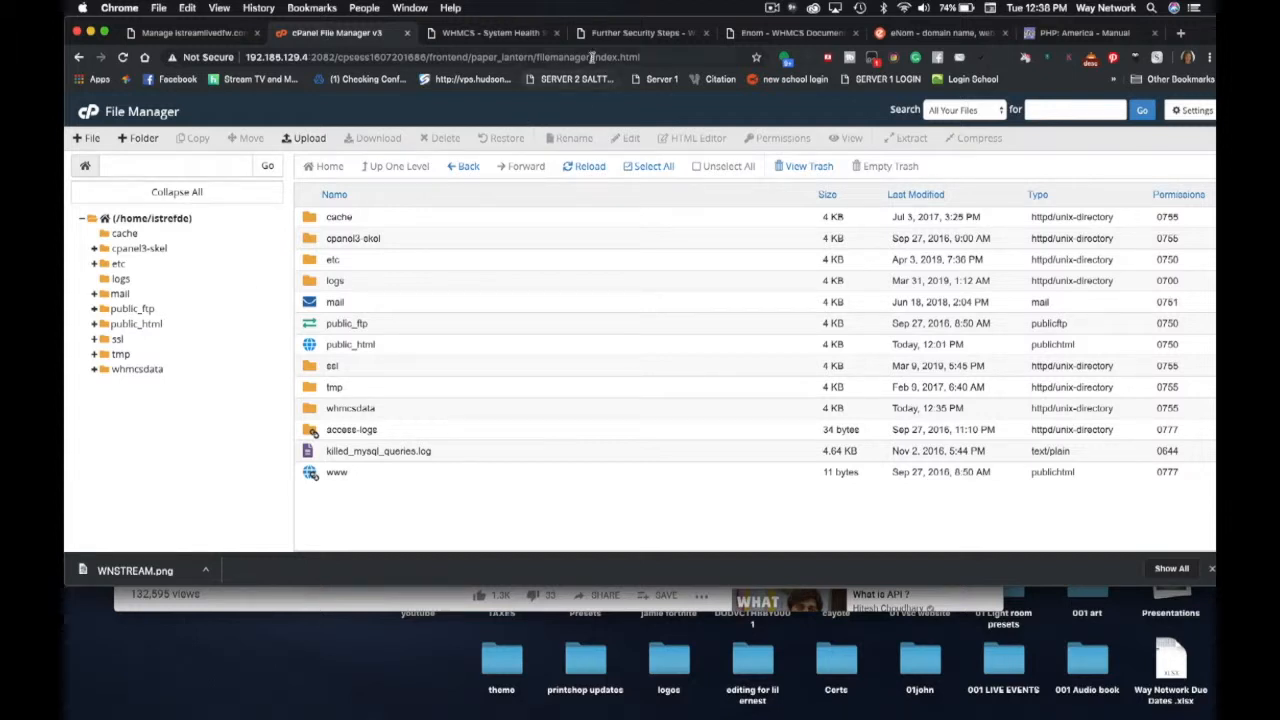
- In WHMCS, go to Utilities > Update WHMCS
{"action": "left_click", "coordinate": [479, 33]}
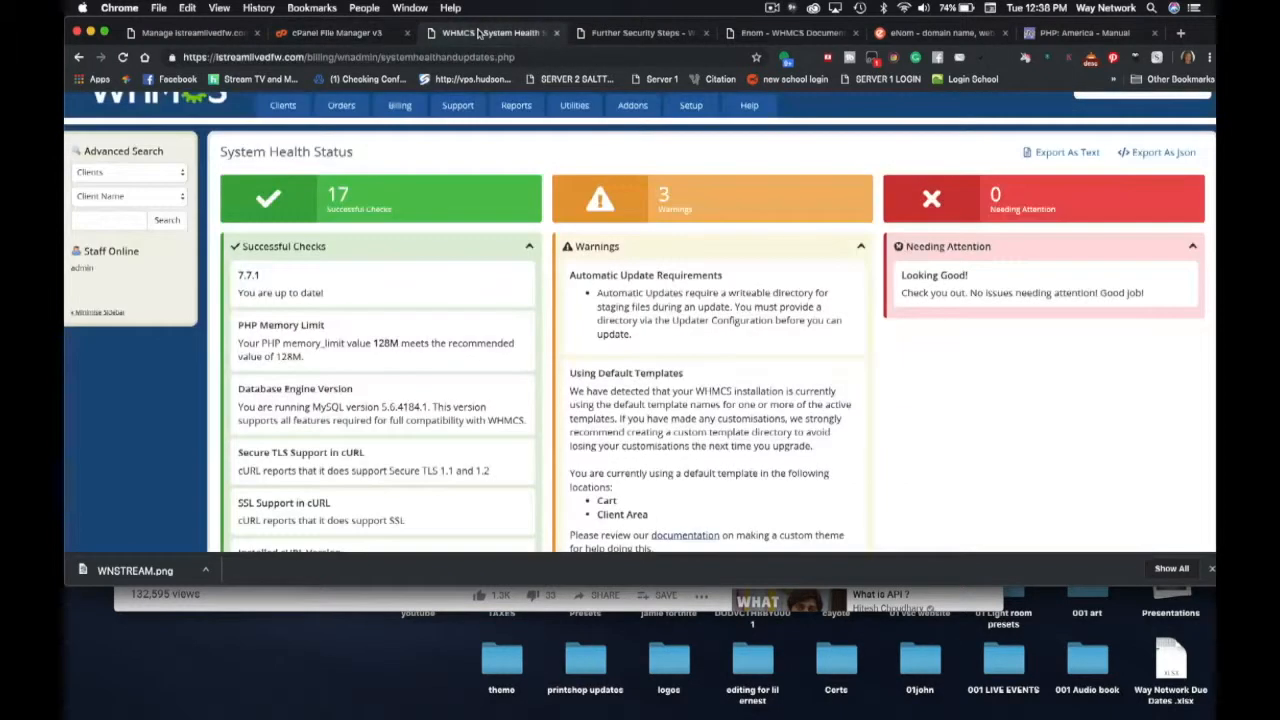
{"action": "left_click", "coordinate": [688, 107]}
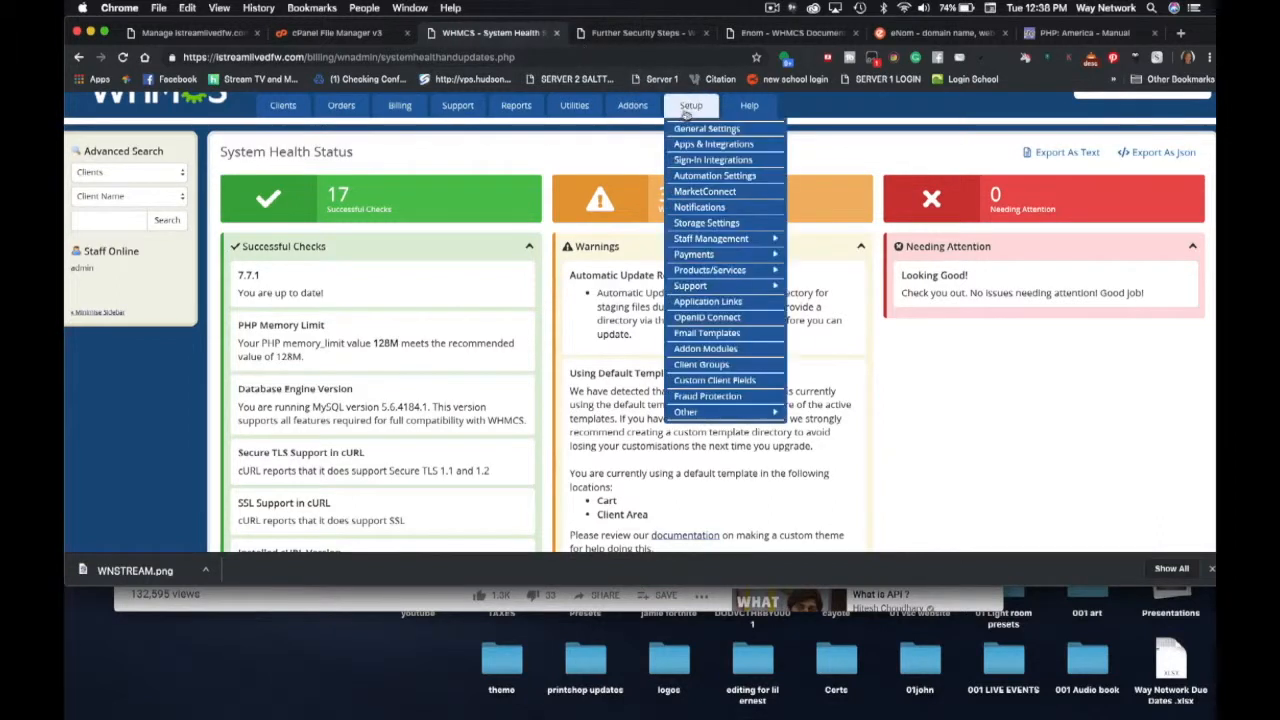
{"action": "left_click", "coordinate": [692, 113]}
{"action": "scroll", "coordinate": [692, 113], "scroll_direction": "up", "scroll_amount": 1}
{"action": "mouse_move", "coordinate": [562, 160]}
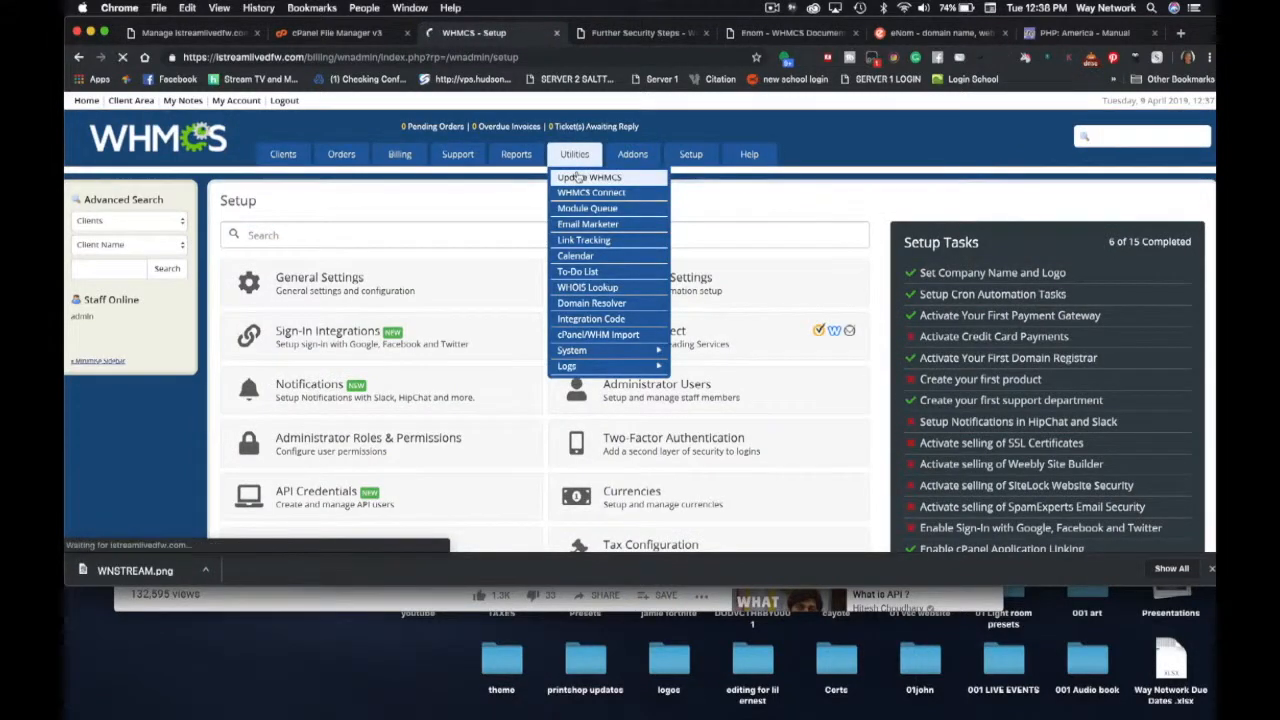
{"action": "left_click", "coordinate": [577, 177]}
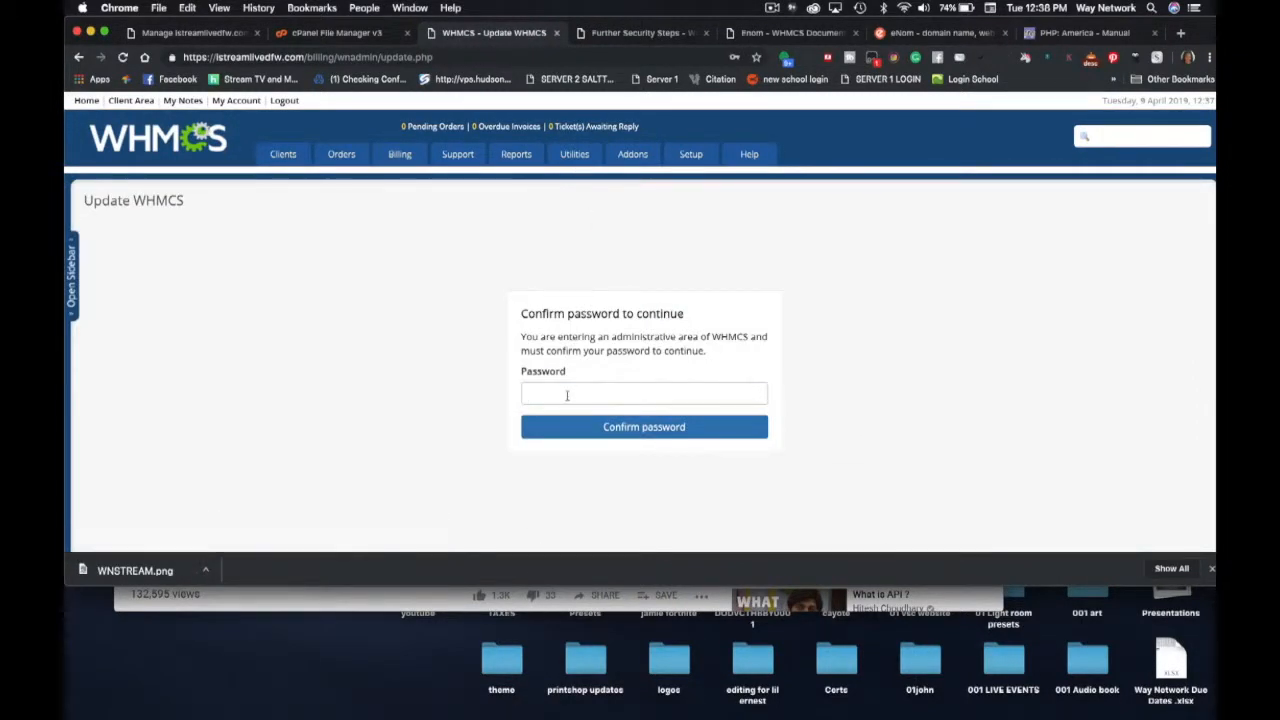
- Confirm the admin password to see version 7.7.1 reported as the latest release
{"action": "left_click", "coordinate": [567, 396]}
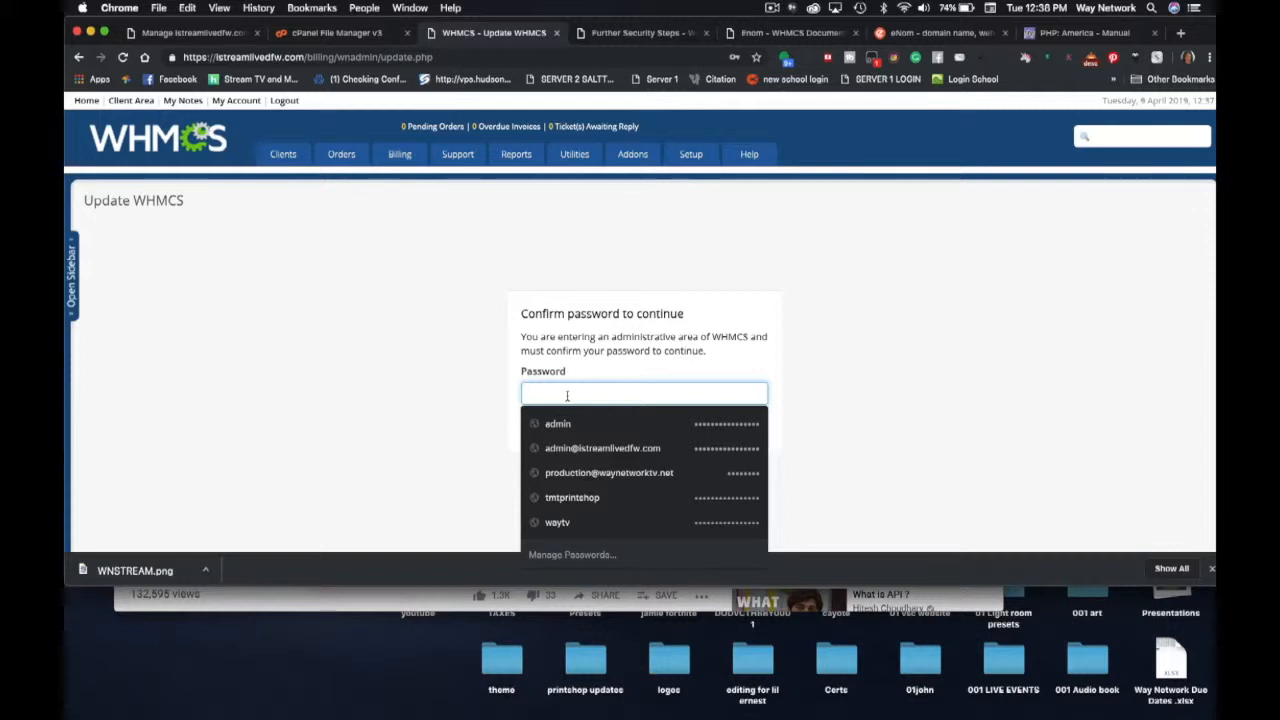
{"action": "type", "text": "•••"}
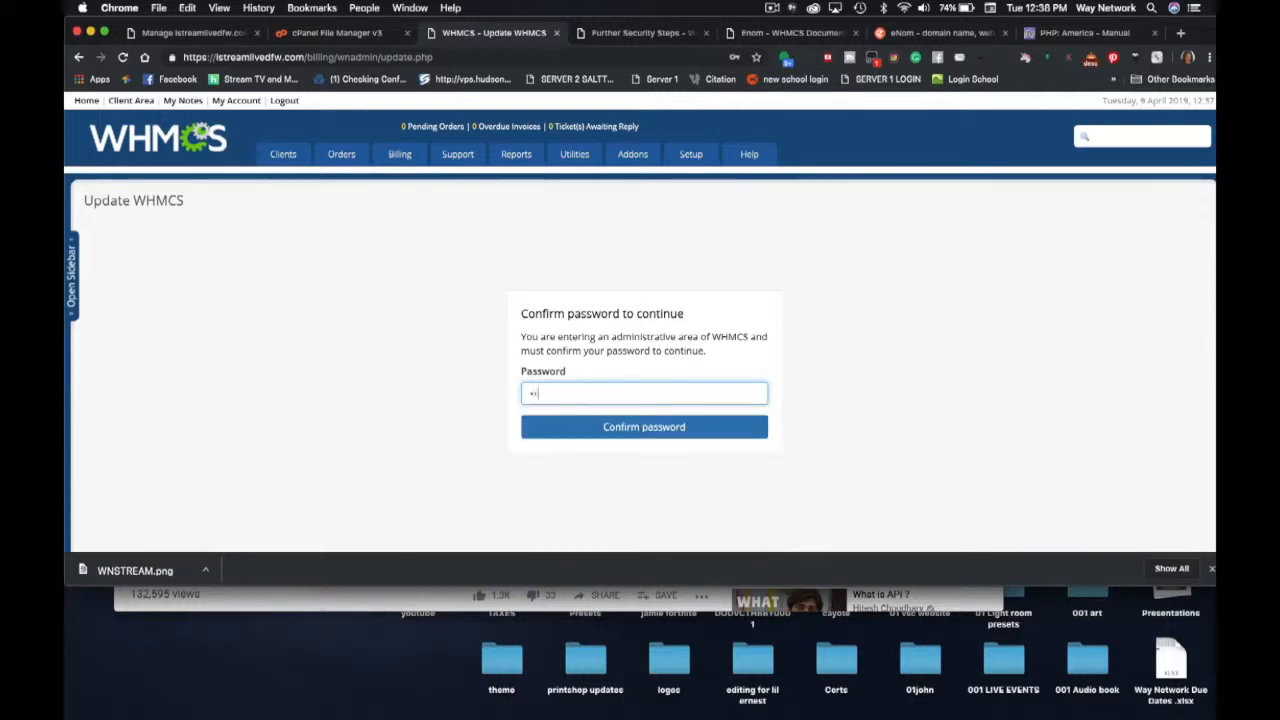
{"action": "type", "text": "•••••••••••"}
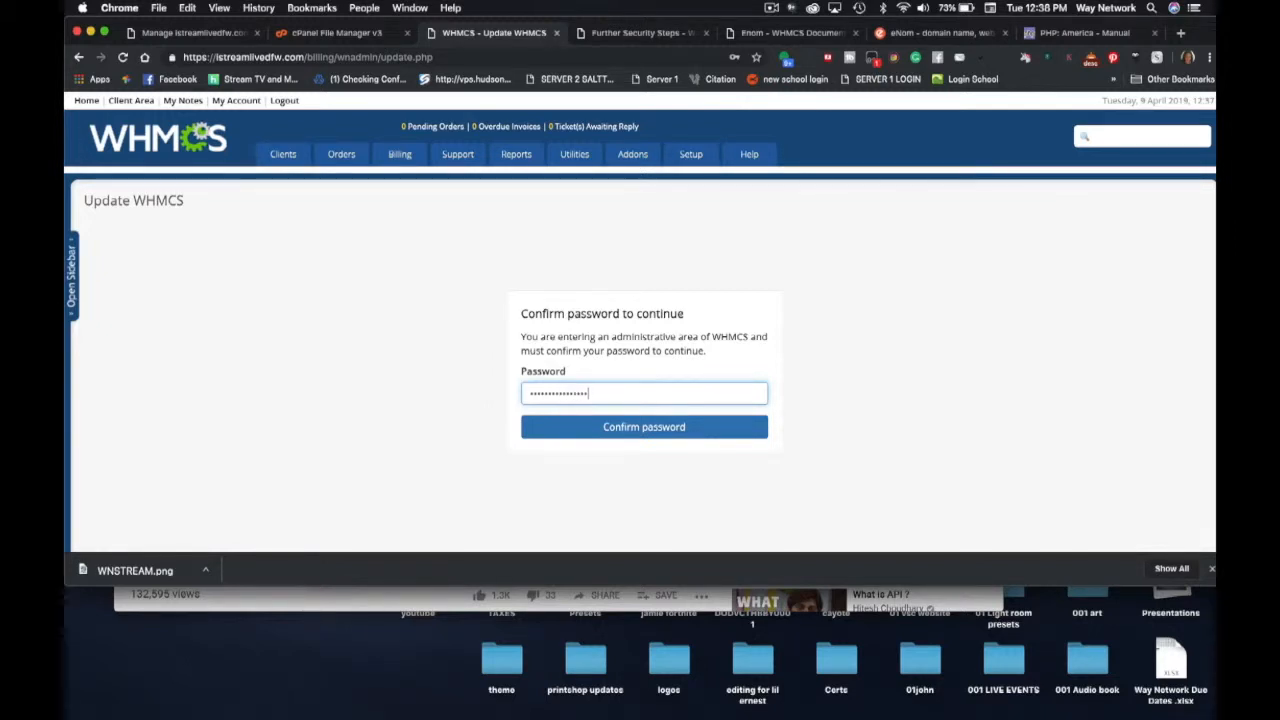
{"action": "key", "text": "Return"}
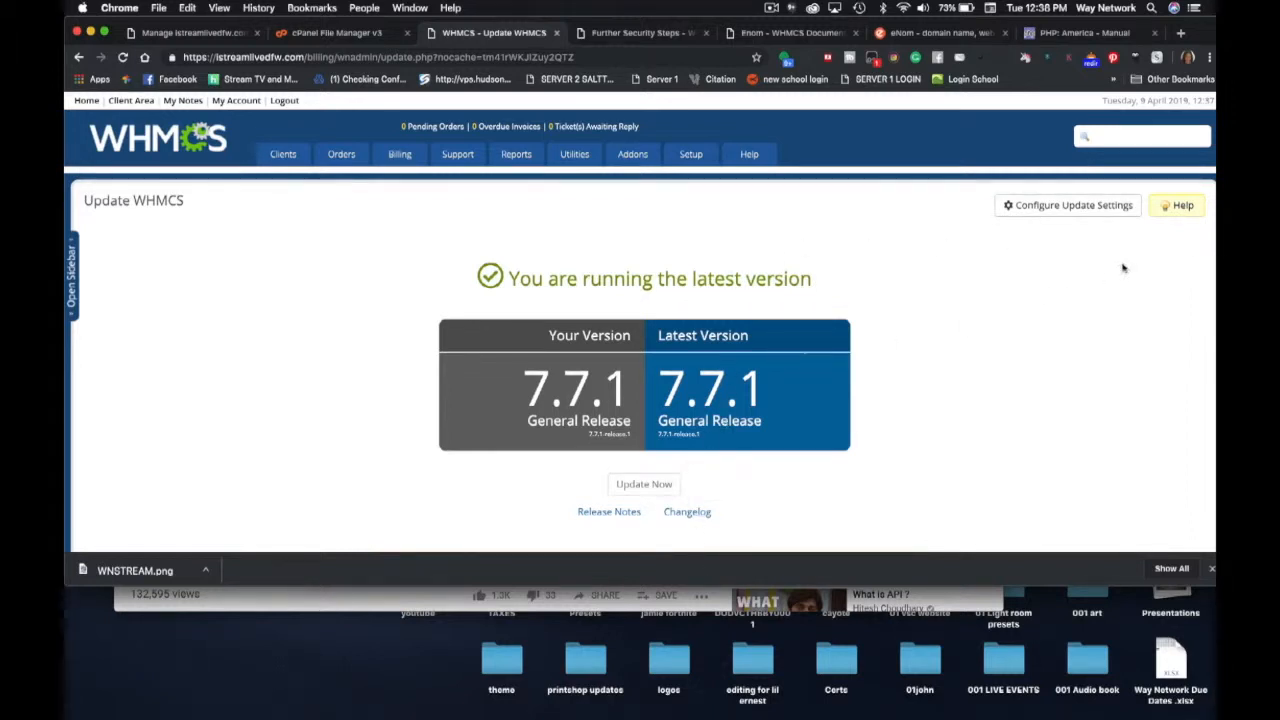
- Set the WHMCS update temporary path to the pasted updates folder path and save it
{"action": "left_click", "coordinate": [1023, 207]}
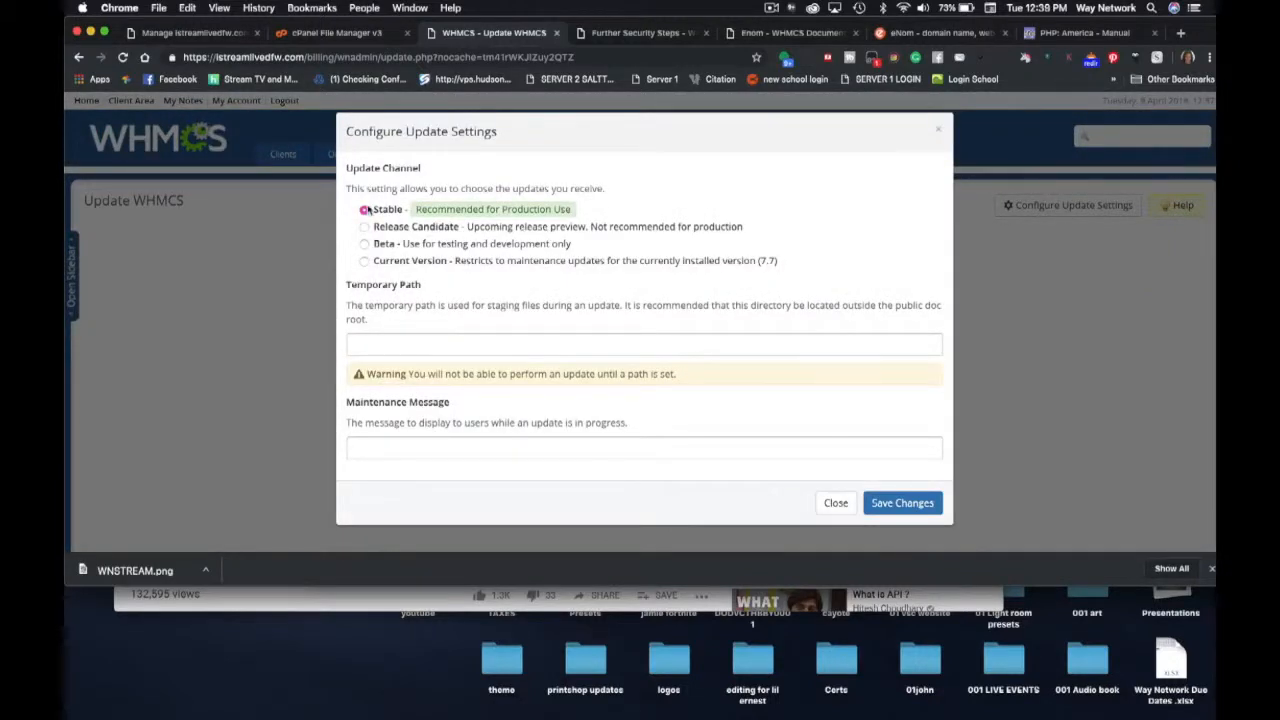
{"action": "left_click", "coordinate": [362, 346]}
{"action": "key", "text": "super+v"}
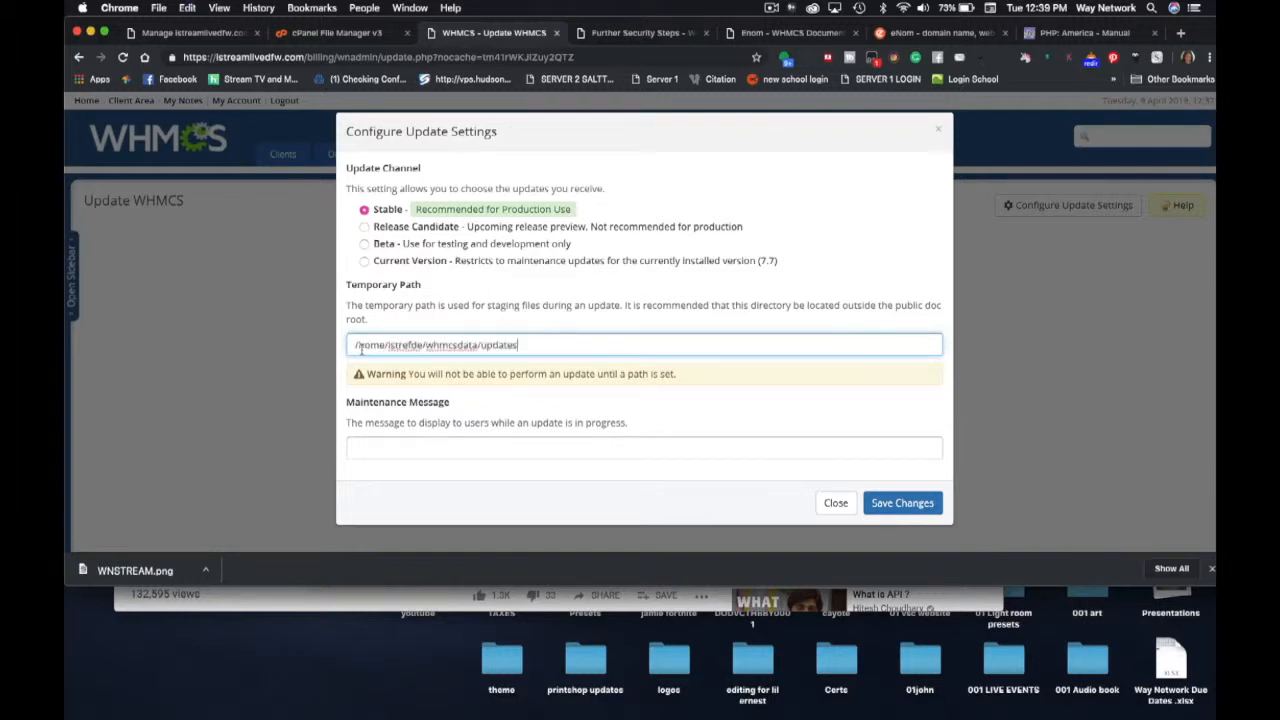
{"action": "left_click", "coordinate": [894, 508]}
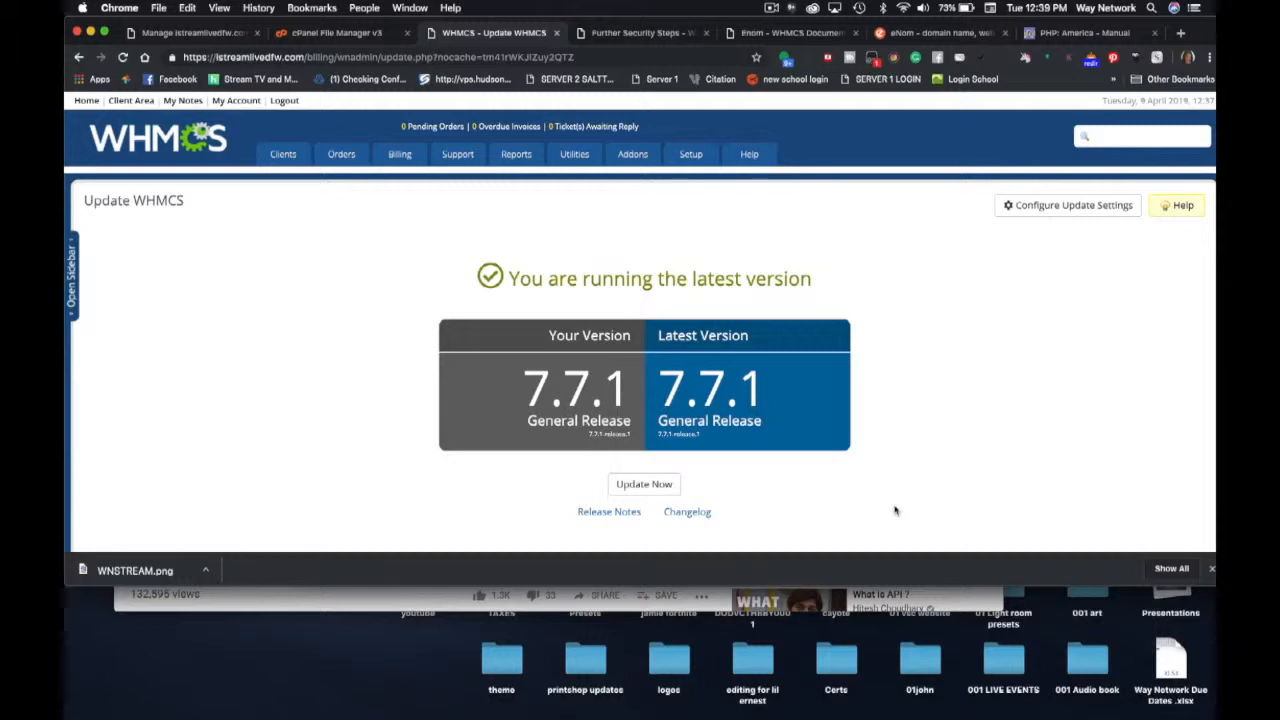
- Confirm the saved temporary path, then go back to the System Health Status page
{"action": "left_click", "coordinate": [1058, 205]}
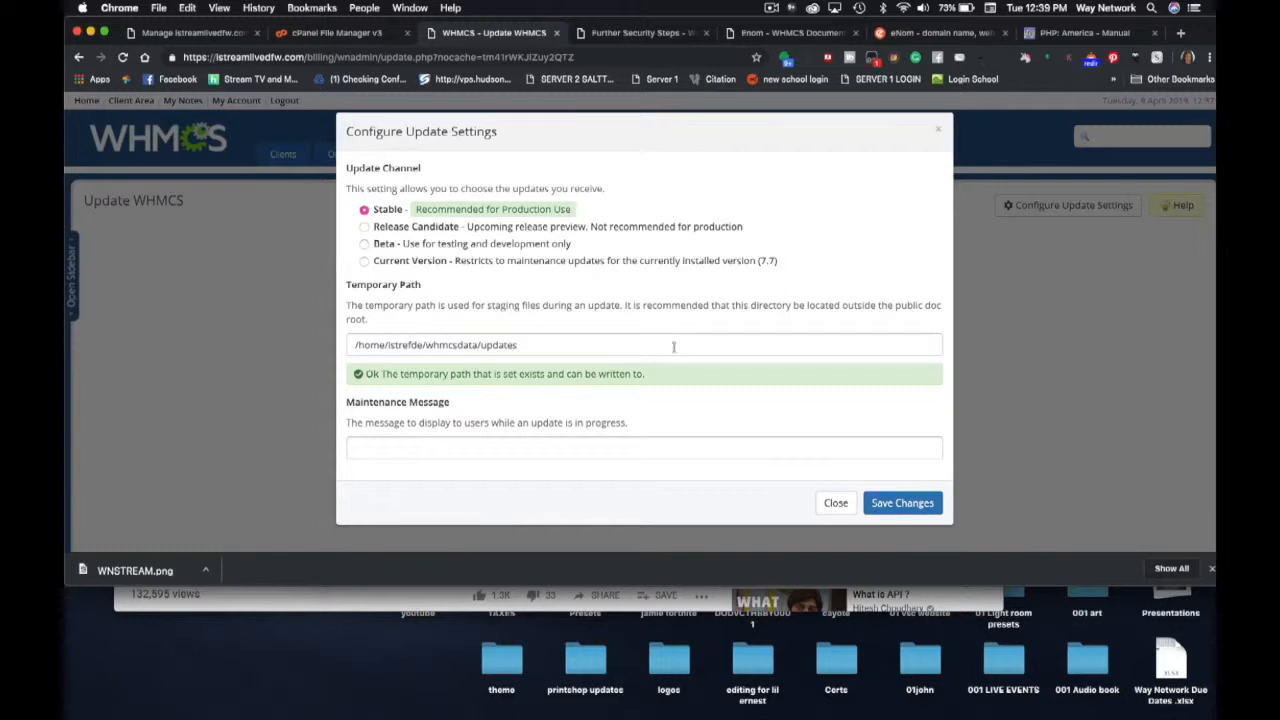
{"action": "left_click", "coordinate": [835, 503]}
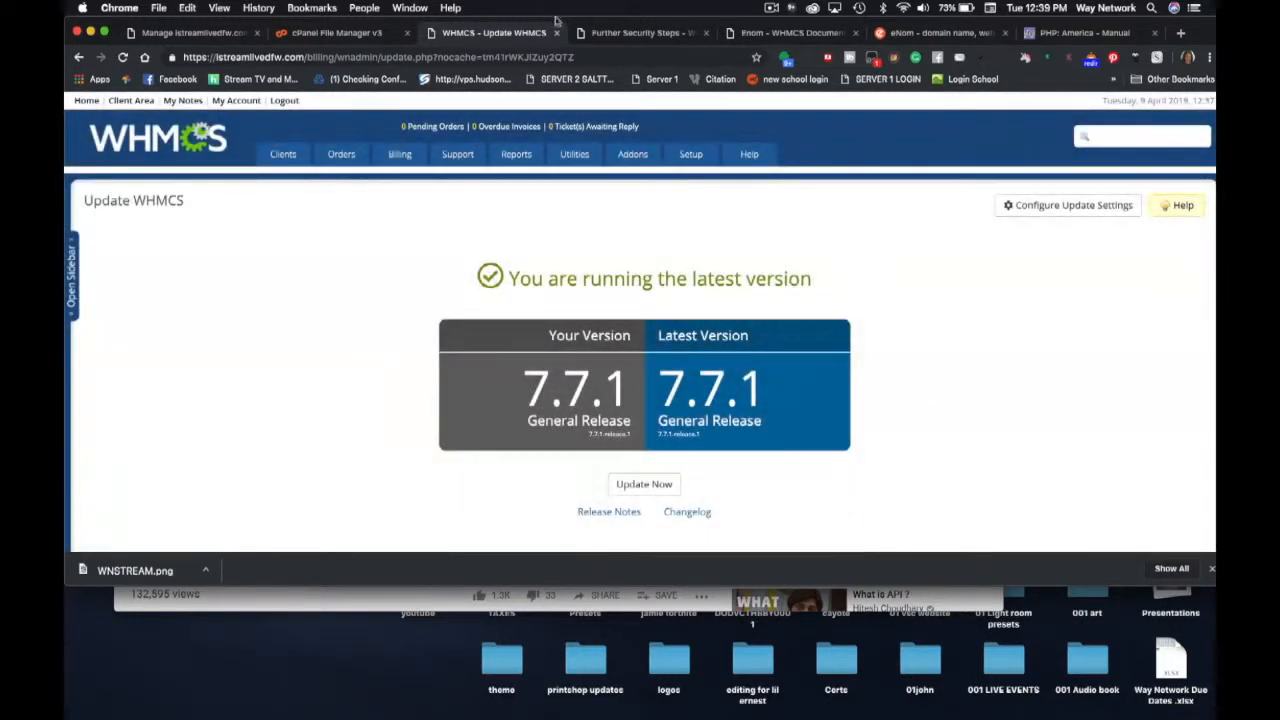
{"action": "mouse_move", "coordinate": [516, 154]}
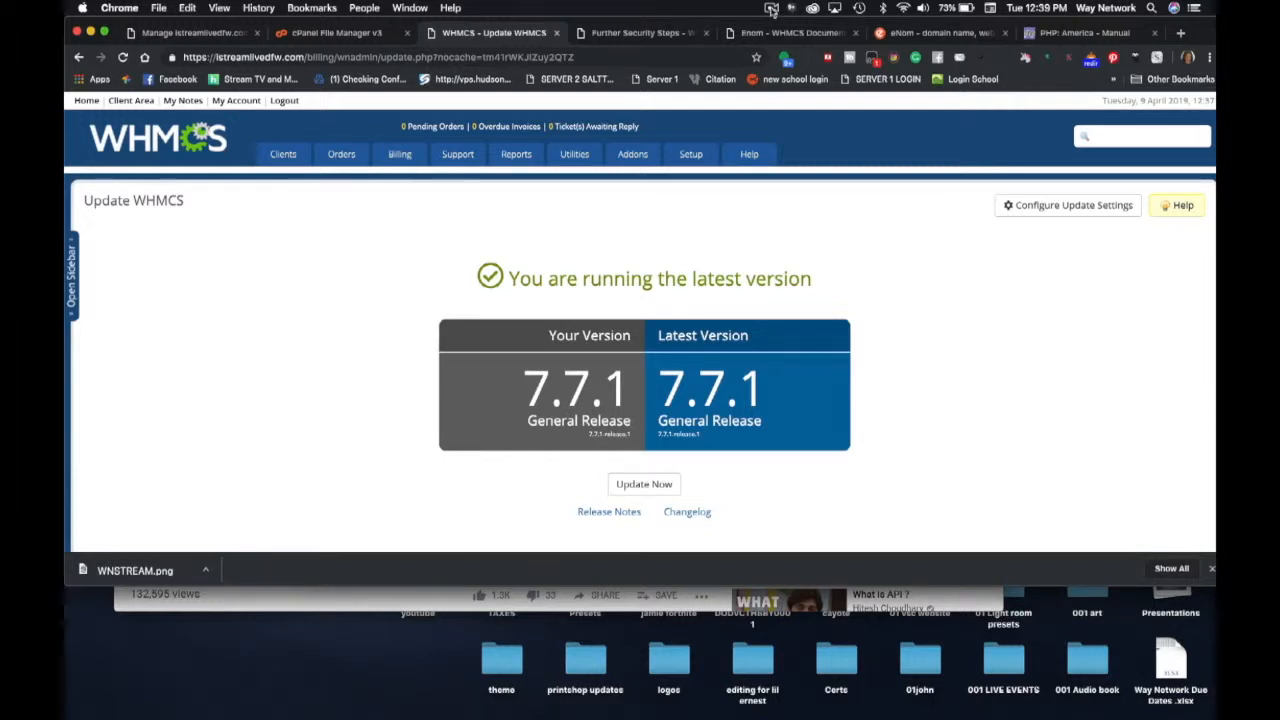
{"action": "left_click", "coordinate": [771, 10]}
{"action": "left_click", "coordinate": [771, 48]}
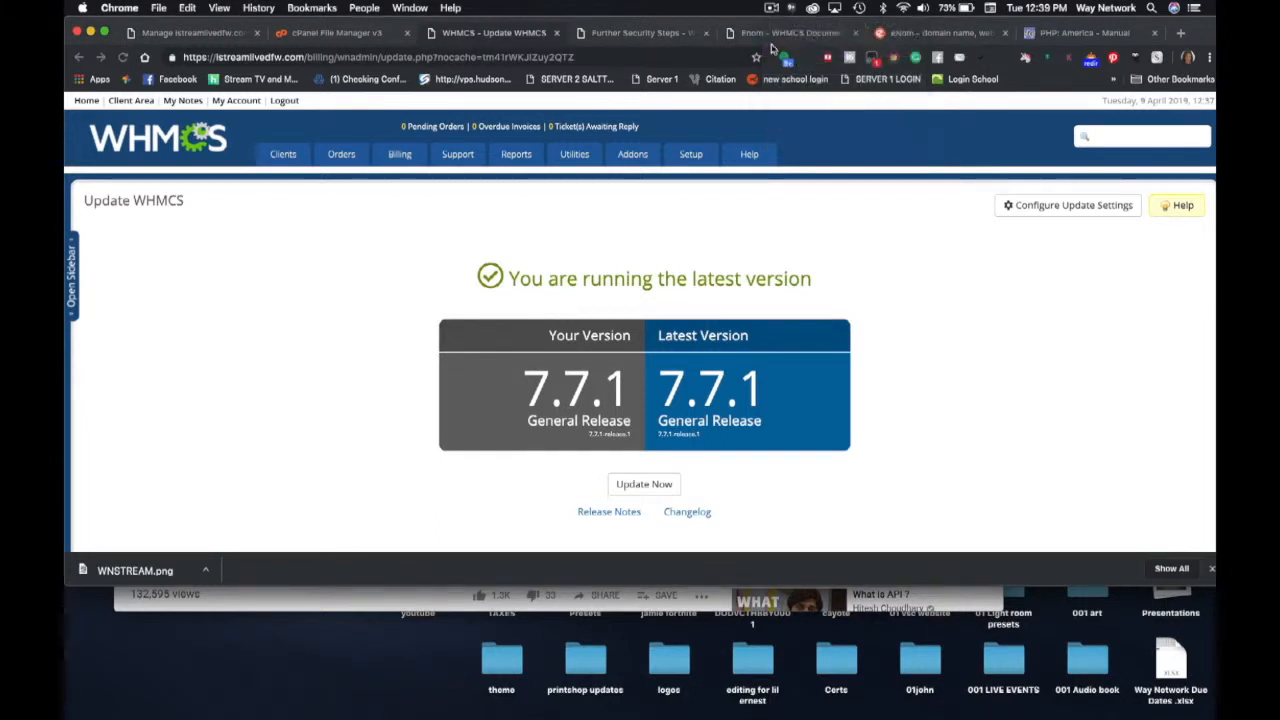
- Open System Health Status and review its 18 passed checks and 2 warnings, including Website SSL
{"action": "mouse_move", "coordinate": [703, 155]}
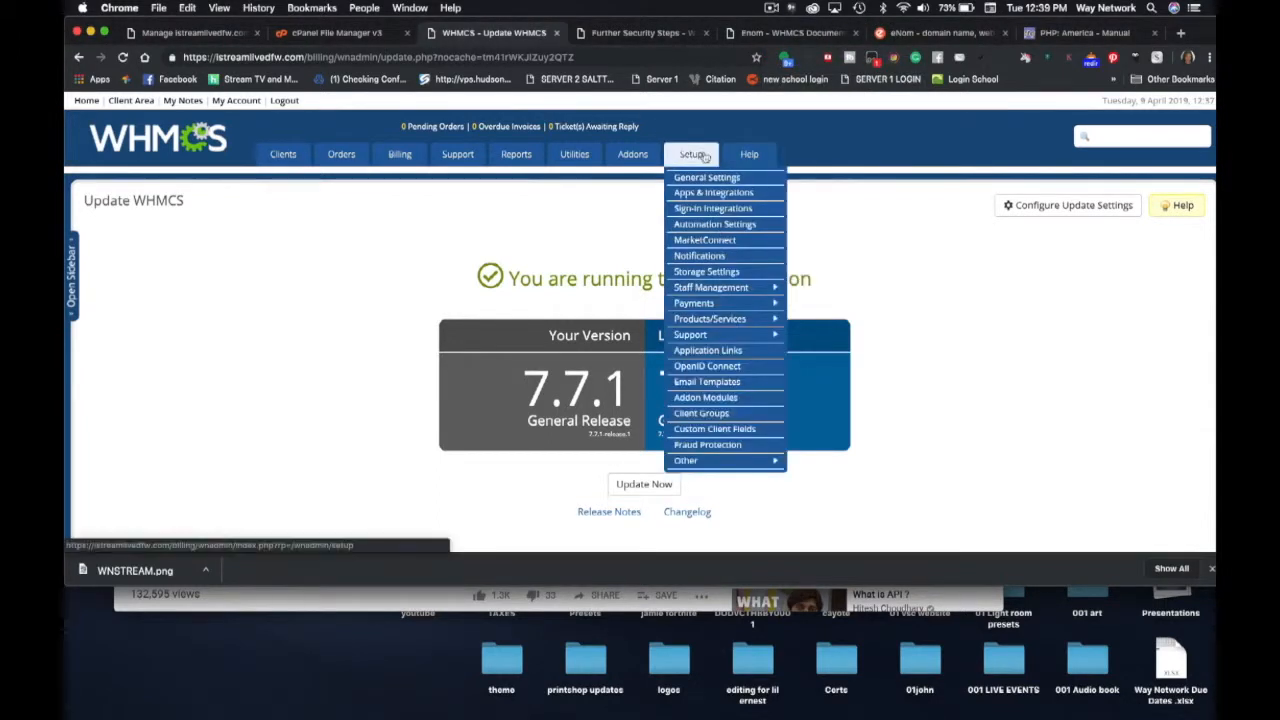
{"action": "mouse_move", "coordinate": [749, 156]}
{"action": "left_click", "coordinate": [756, 229]}
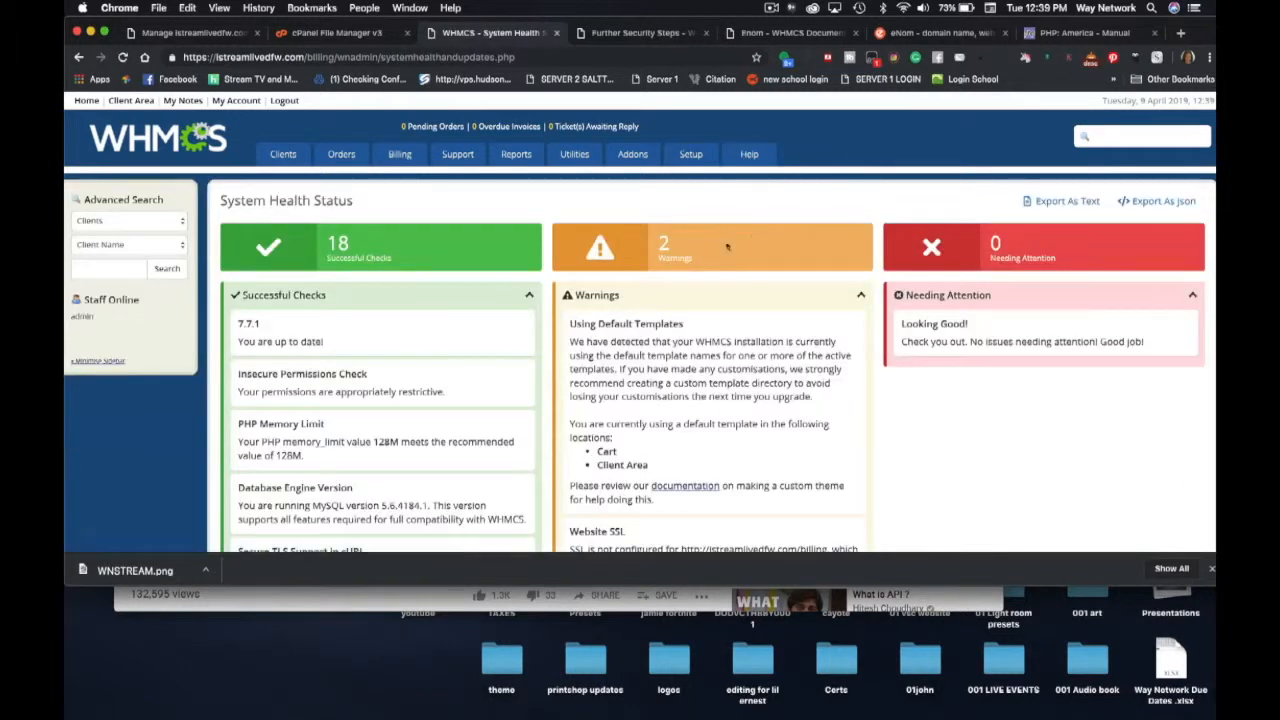
{"action": "scroll", "coordinate": [611, 429], "scroll_direction": "down", "scroll_amount": 4}
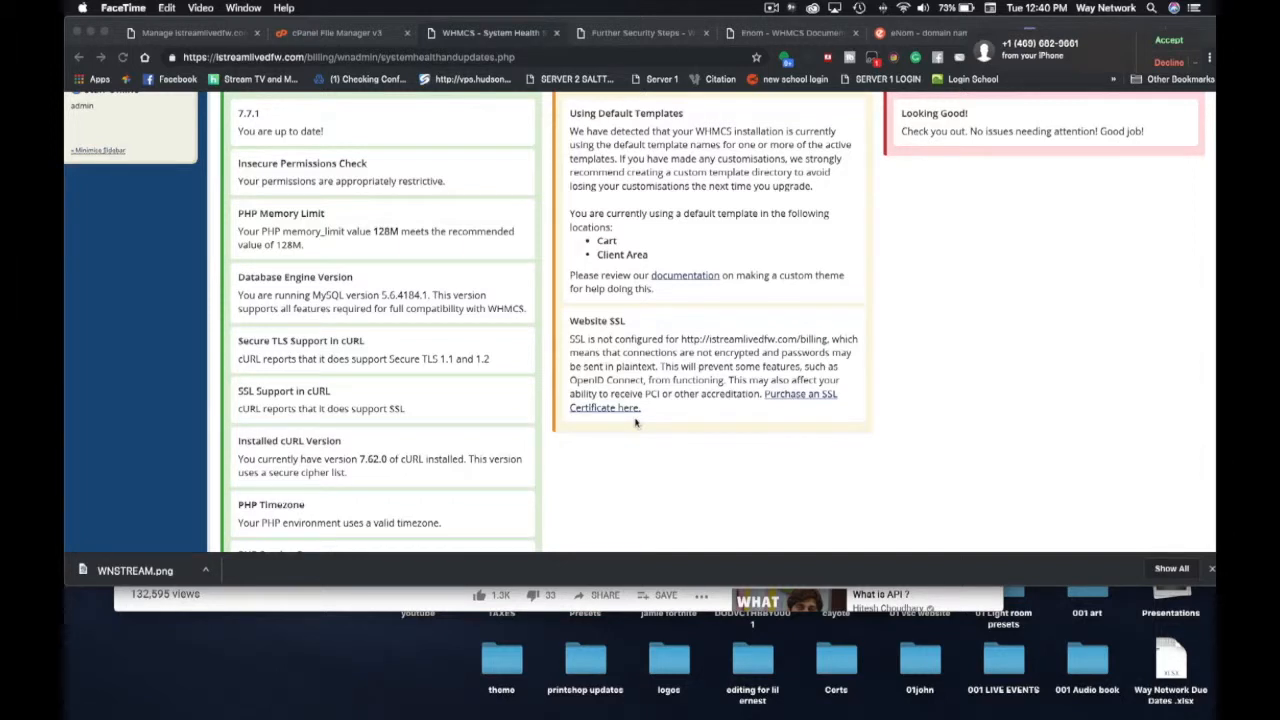
{"action": "left_click", "coordinate": [772, 8]}
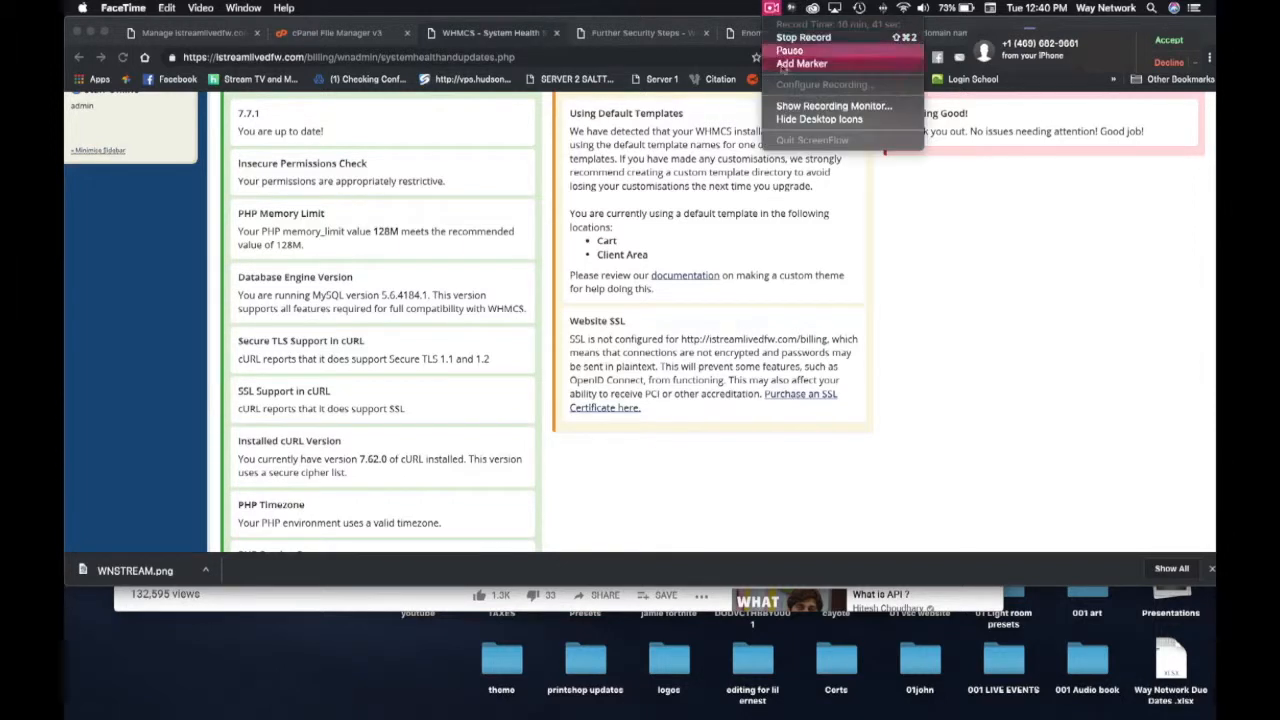
{"action": "left_click", "coordinate": [789, 50]}
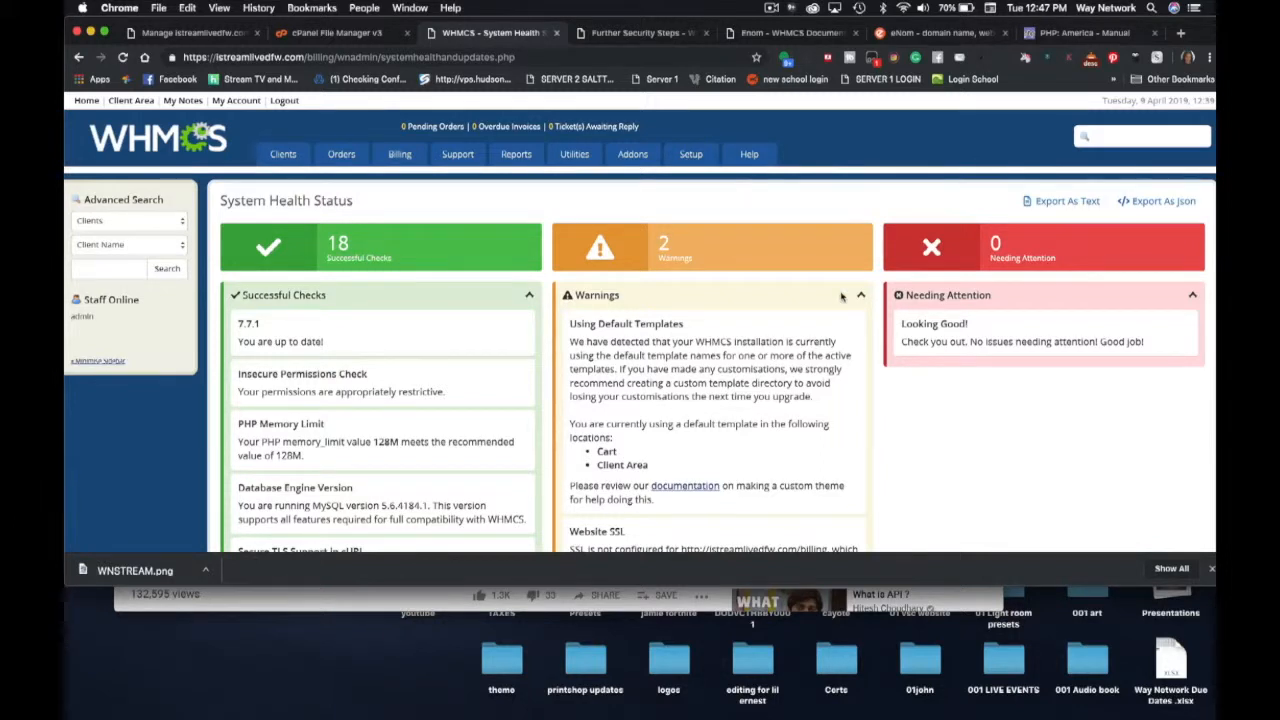
{"action": "scroll", "coordinate": [841, 296], "scroll_direction": "down", "scroll_amount": 5}
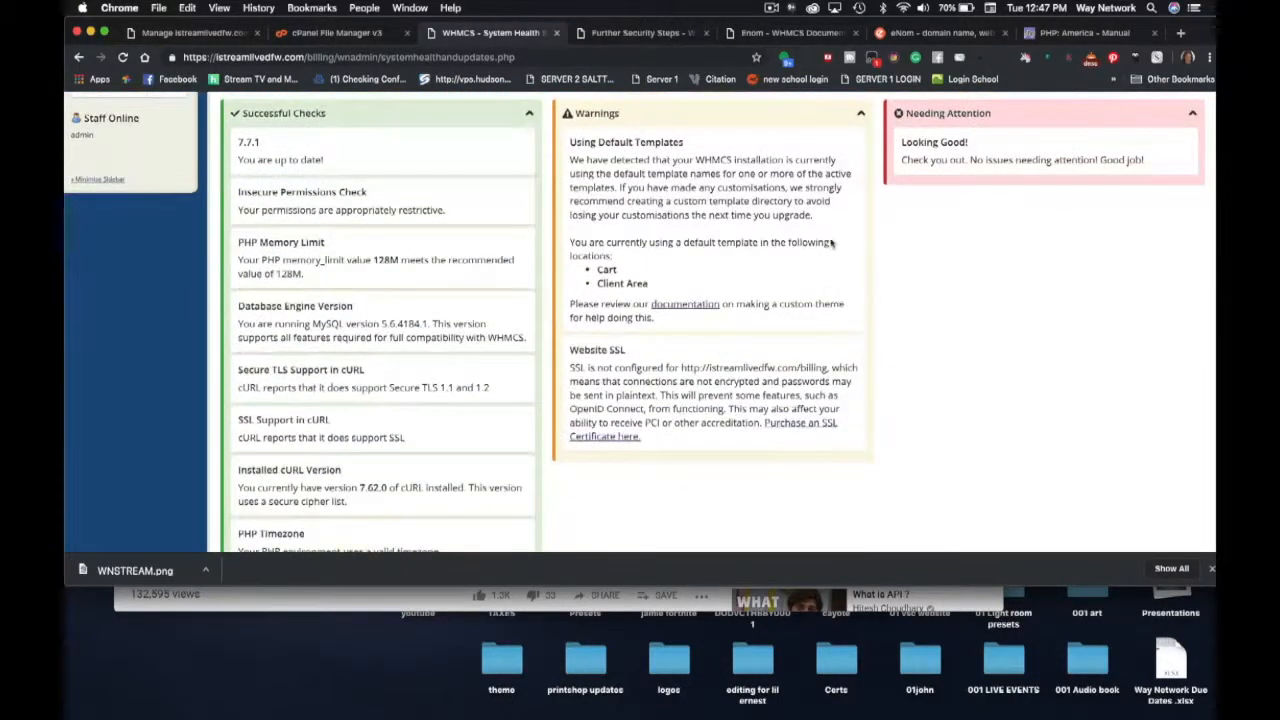
{"action": "scroll", "coordinate": [831, 245], "scroll_direction": "up", "scroll_amount": 5}
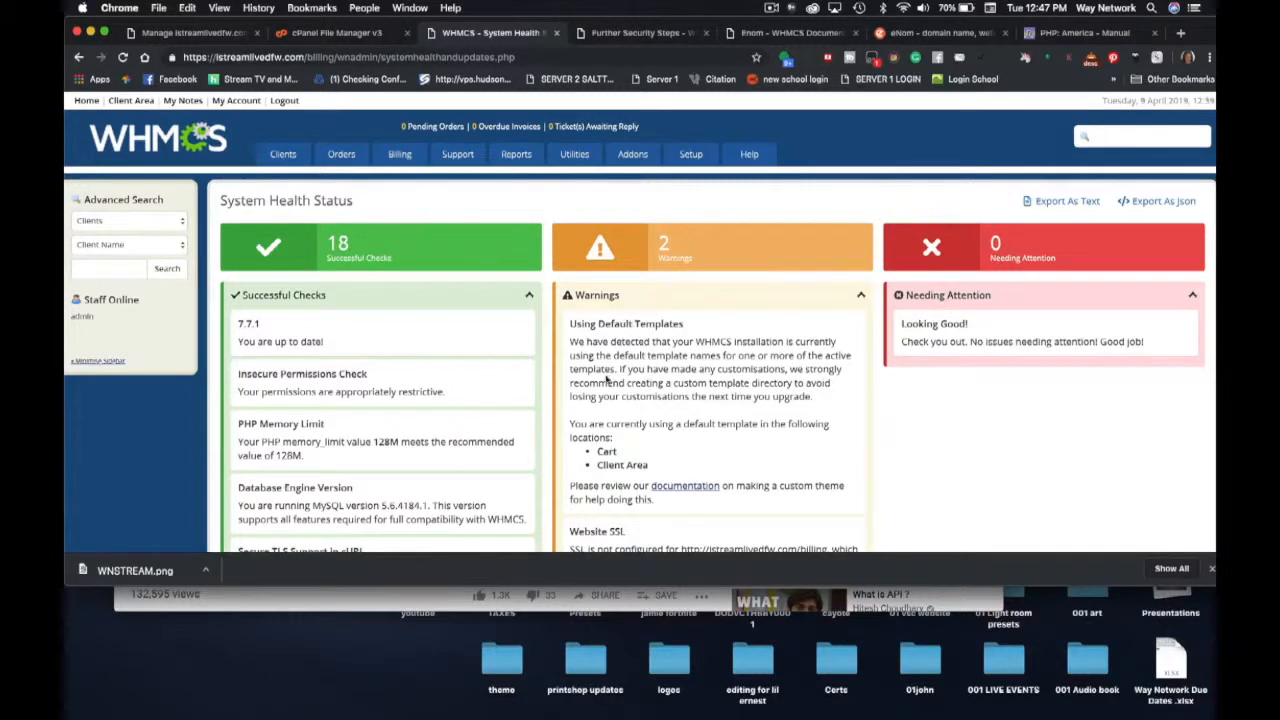
{"action": "scroll", "coordinate": [614, 372], "scroll_direction": "down", "scroll_amount": 5}
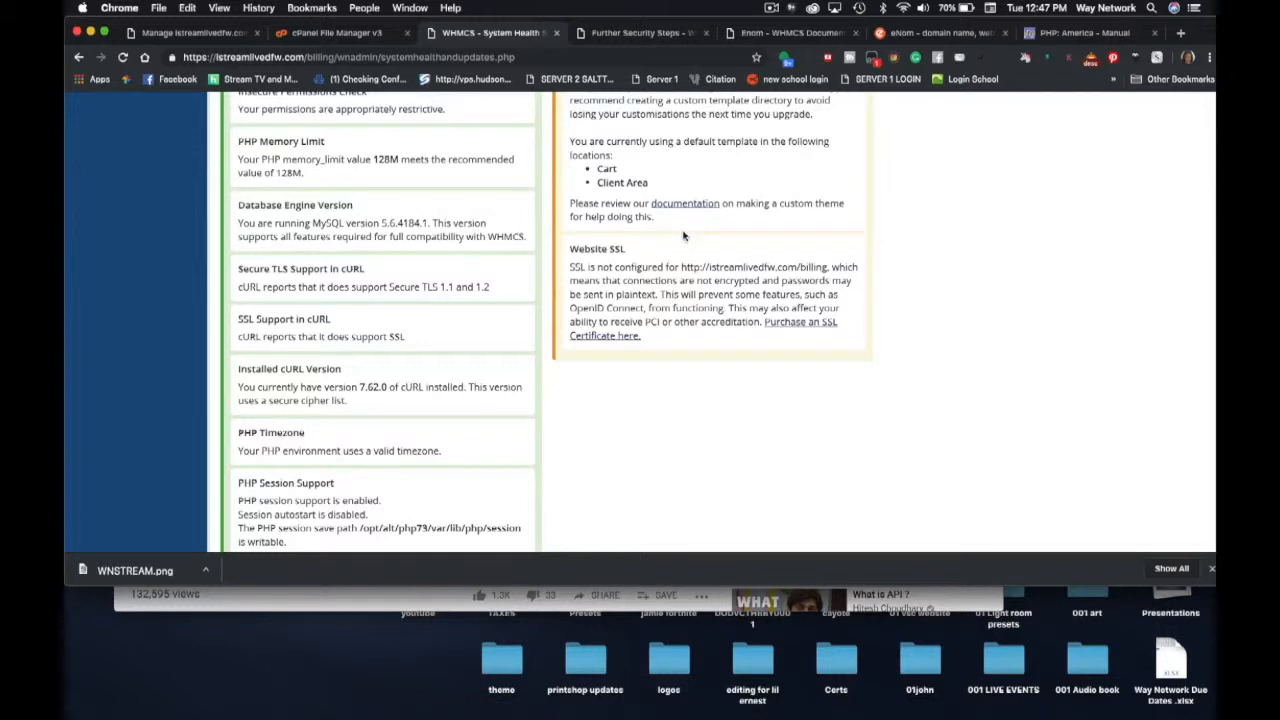
{"action": "scroll", "coordinate": [670, 160], "scroll_direction": "up", "scroll_amount": 5}
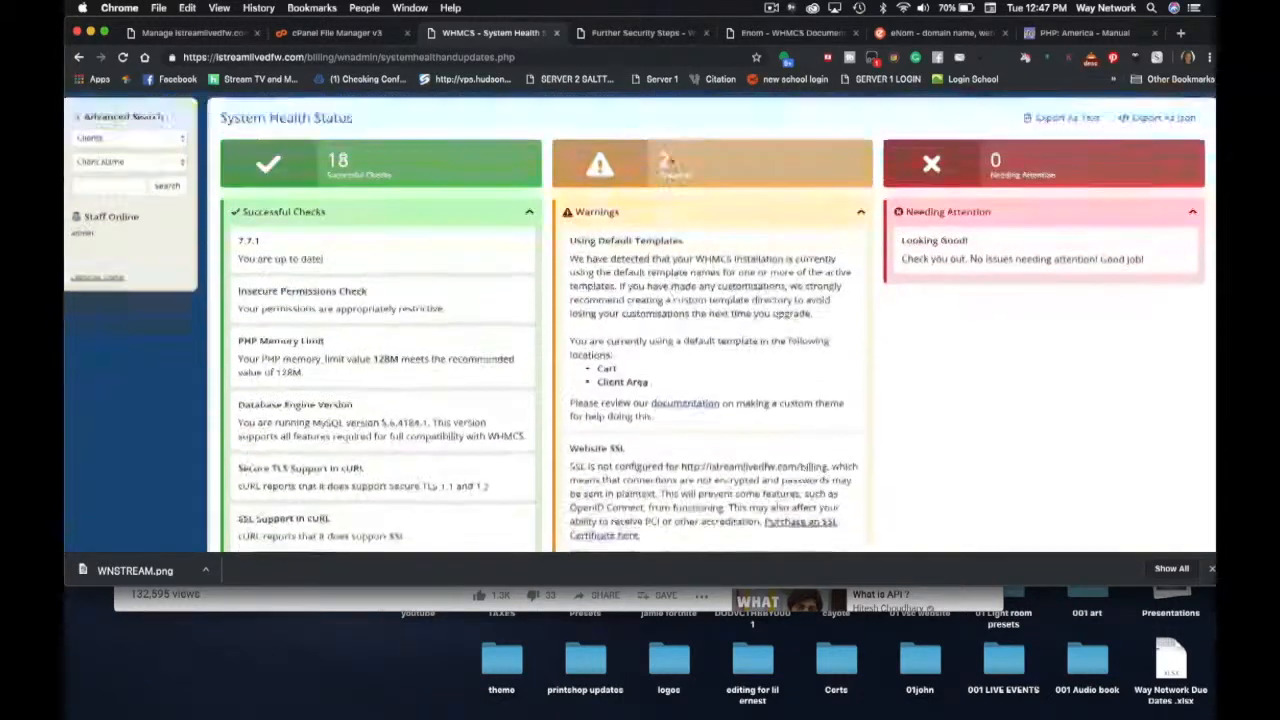
- Open the hosting account's cPanel from ResellerClub's Manage page and browse its tools
{"action": "left_click", "coordinate": [145, 32]}
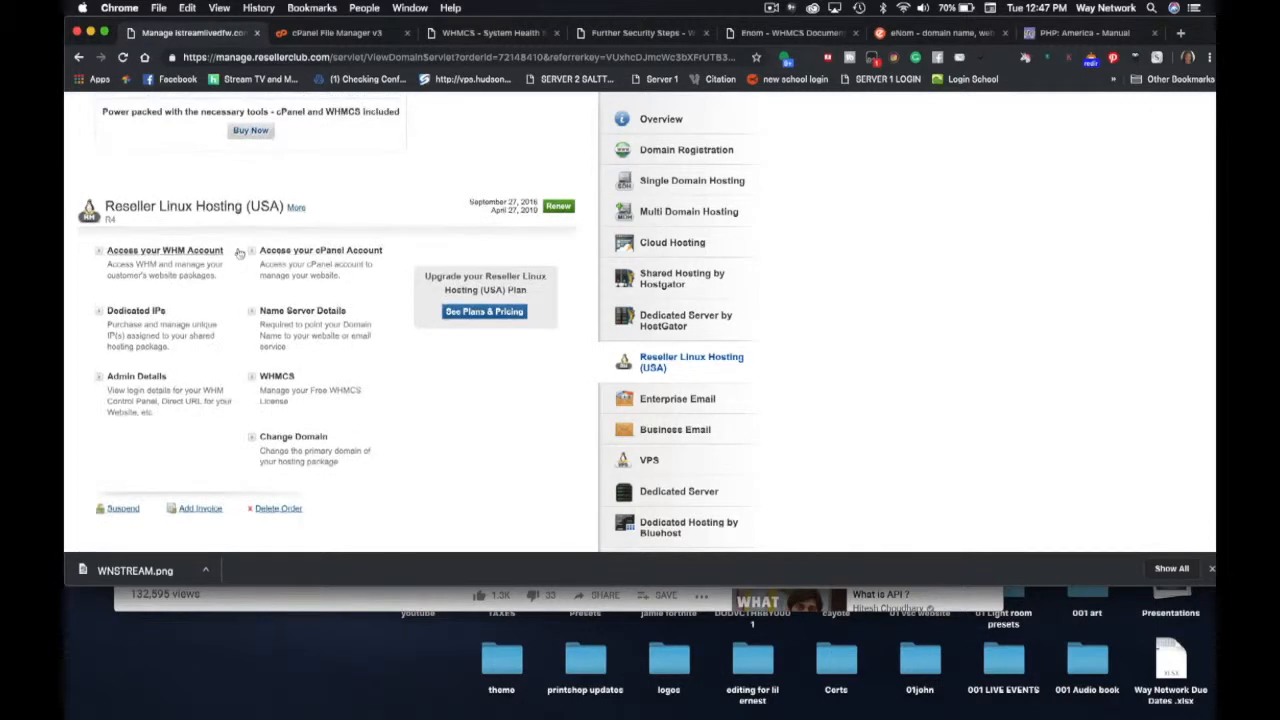
{"action": "left_click", "coordinate": [290, 255]}
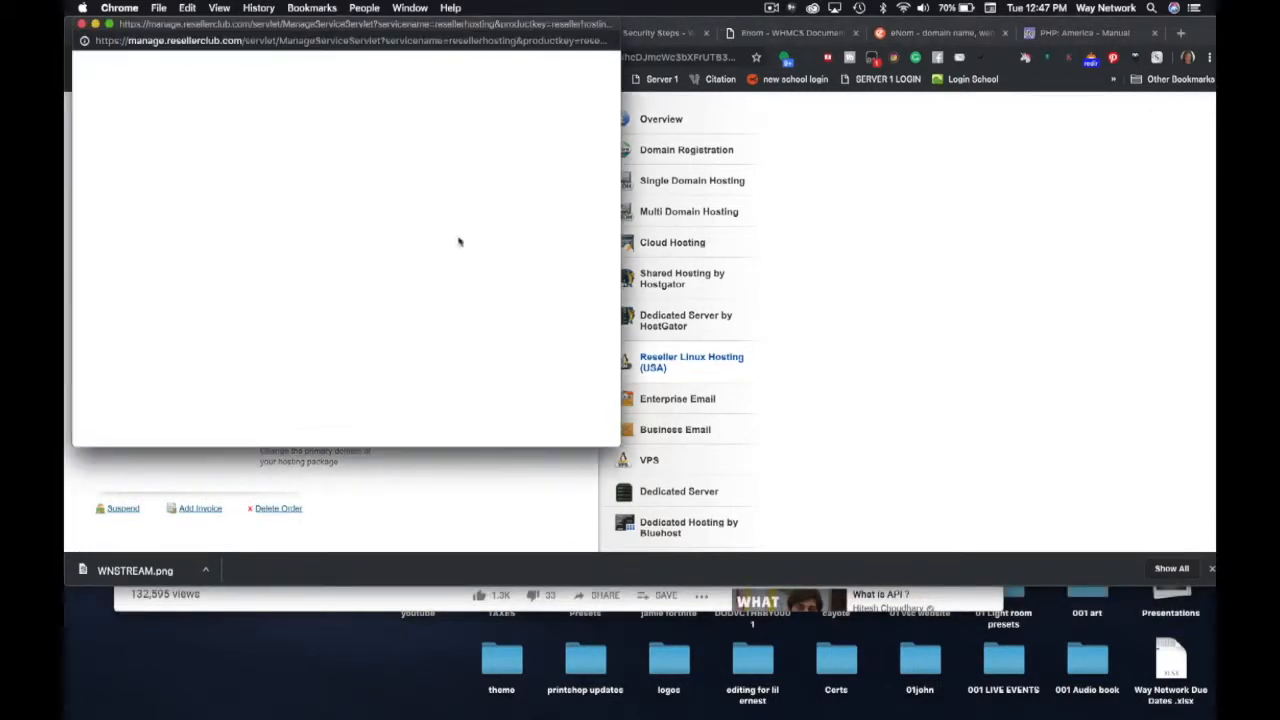
{"action": "left_click_drag", "start_coordinate": [614, 445], "coordinate": [994, 614]}
{"action": "scroll", "coordinate": [135, 345], "scroll_direction": "down", "scroll_amount": 5}
{"action": "scroll", "coordinate": [135, 345], "scroll_direction": "down", "scroll_amount": 10}
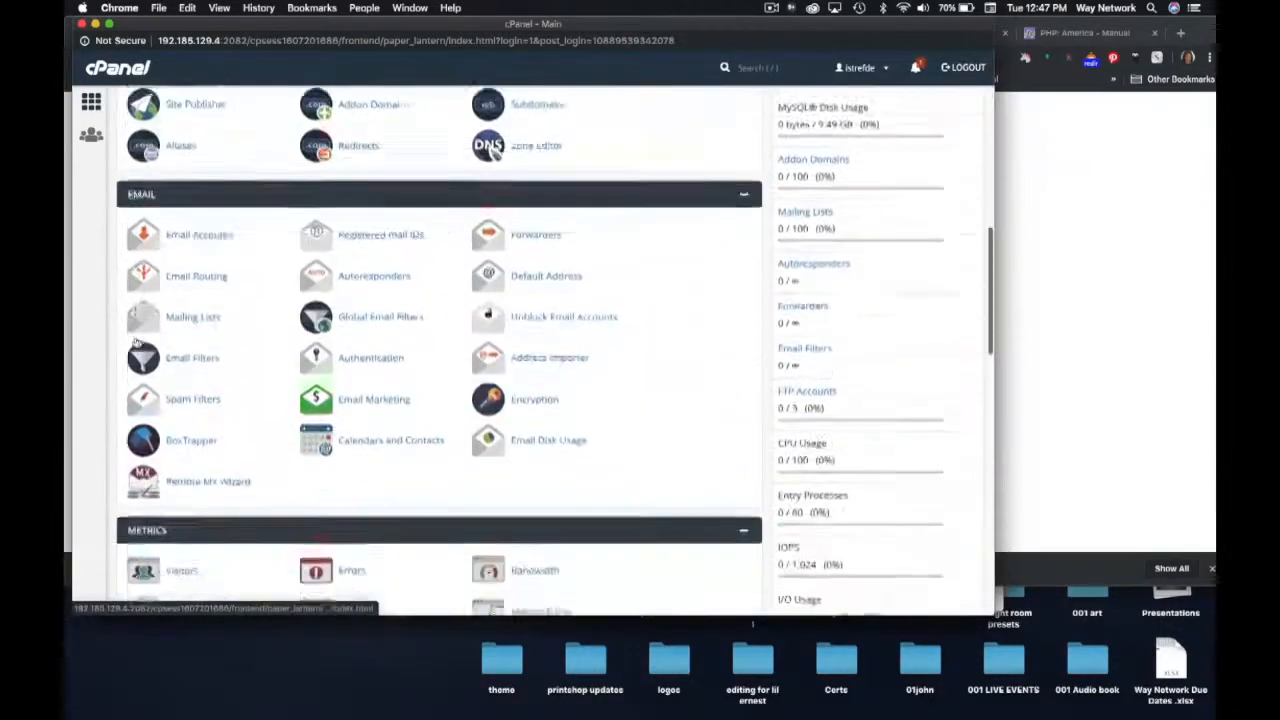
{"action": "scroll", "coordinate": [135, 342], "scroll_direction": "up", "scroll_amount": 3}
{"action": "scroll", "coordinate": [135, 342], "scroll_direction": "down", "scroll_amount": 12}
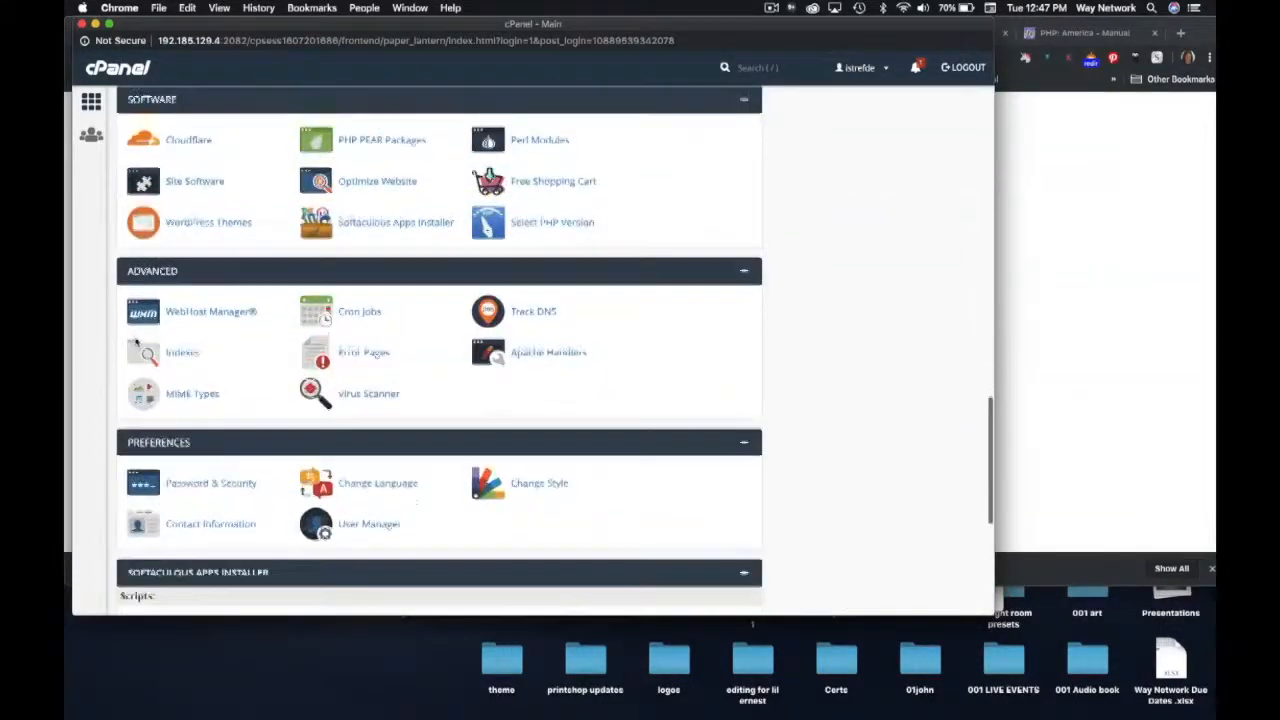
{"action": "scroll", "coordinate": [135, 342], "scroll_direction": "up", "scroll_amount": 15}
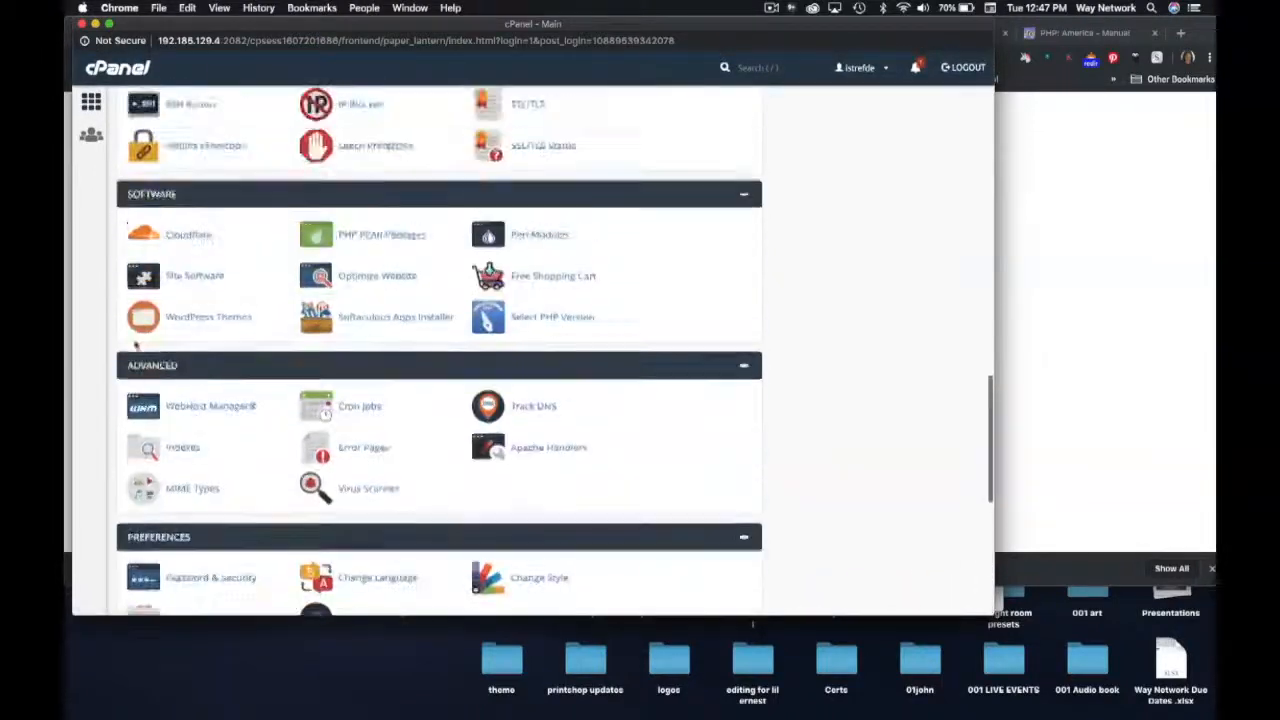
{"action": "scroll", "coordinate": [82, 472], "scroll_direction": "down", "scroll_amount": 6}
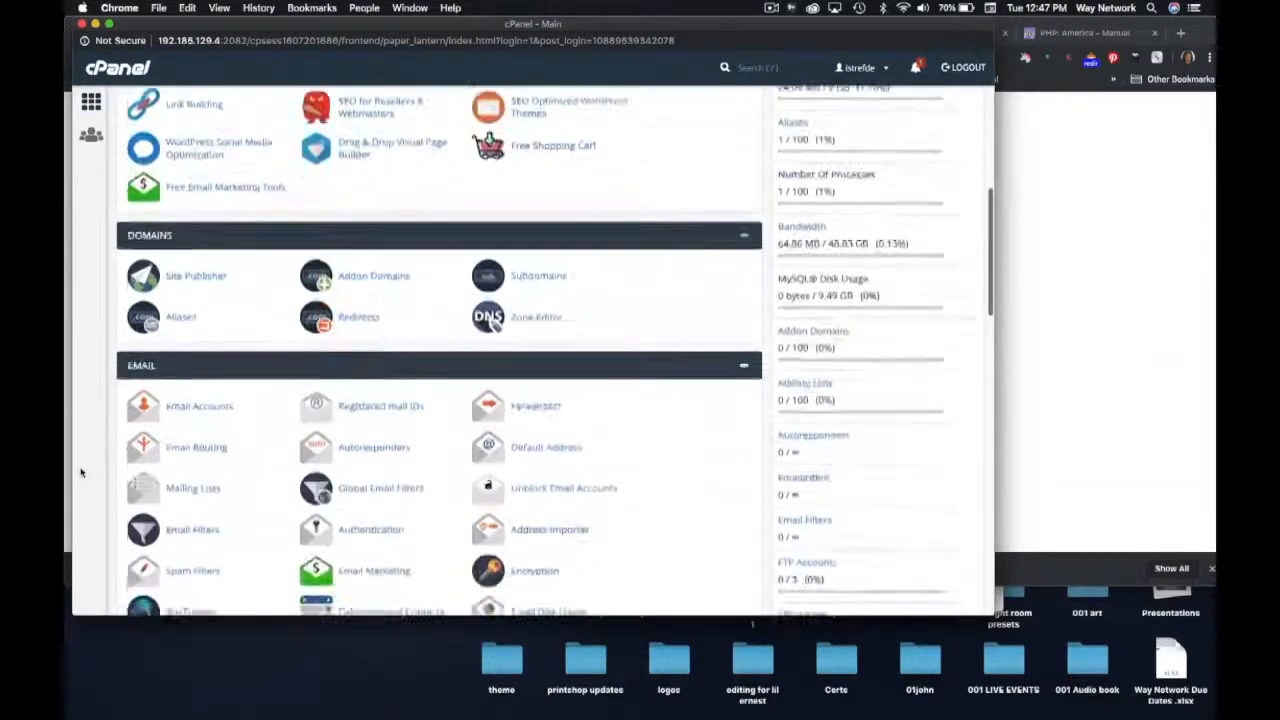
{"action": "scroll", "coordinate": [82, 472], "scroll_direction": "up", "scroll_amount": 7}
{"action": "scroll", "coordinate": [82, 472], "scroll_direction": "up", "scroll_amount": 5}
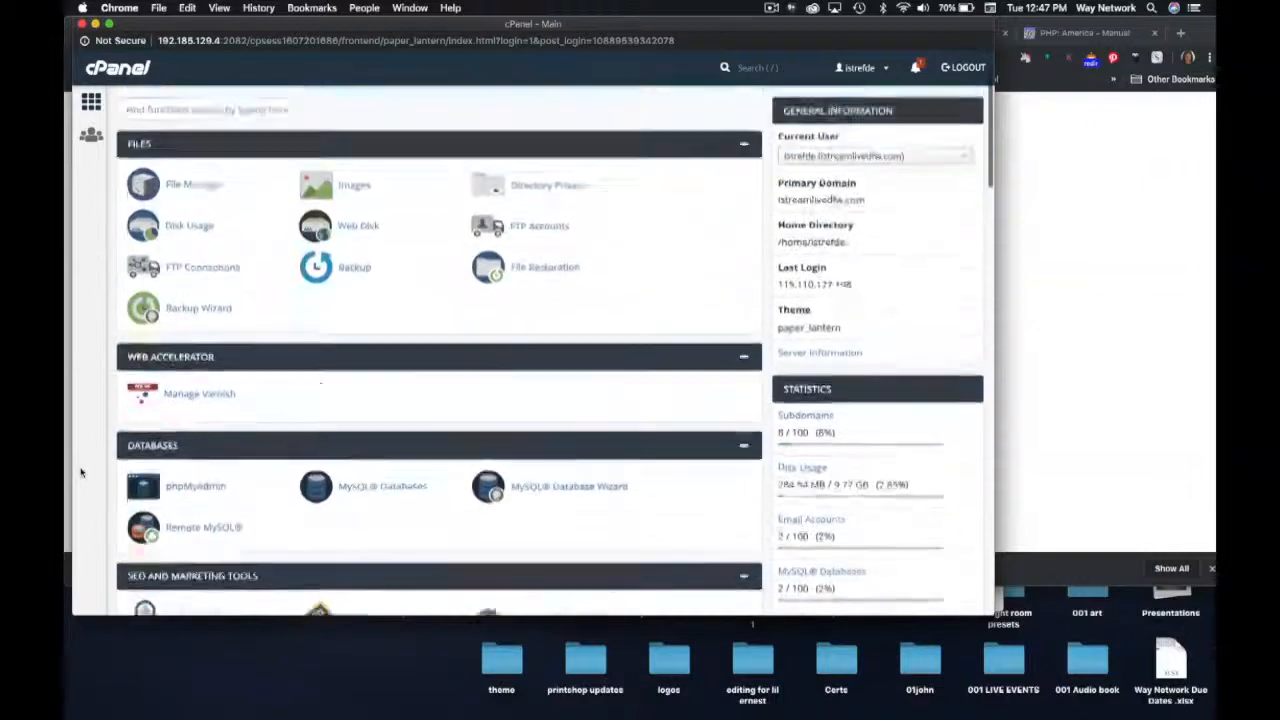
{"action": "scroll", "coordinate": [82, 472], "scroll_direction": "down", "scroll_amount": 12}
{"action": "scroll", "coordinate": [82, 472], "scroll_direction": "down", "scroll_amount": 5}
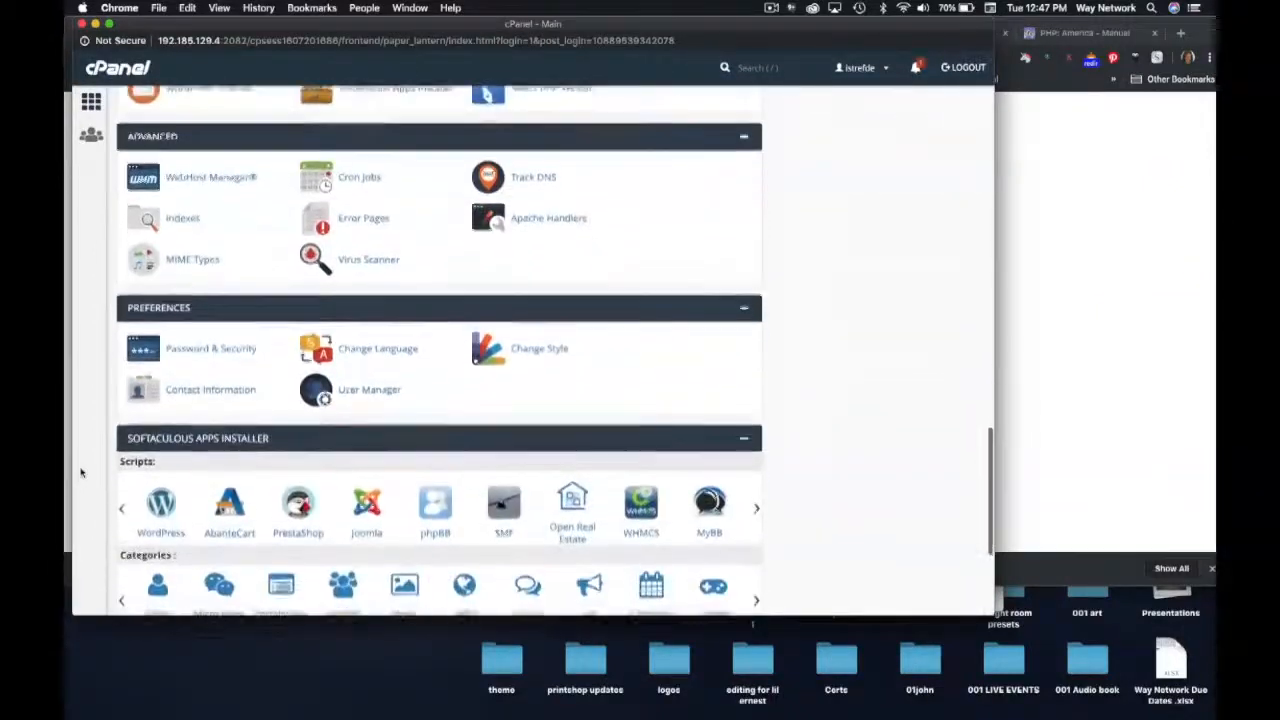
{"action": "scroll", "coordinate": [82, 472], "scroll_direction": "up", "scroll_amount": 10}
{"action": "scroll", "coordinate": [82, 472], "scroll_direction": "up", "scroll_amount": 8}
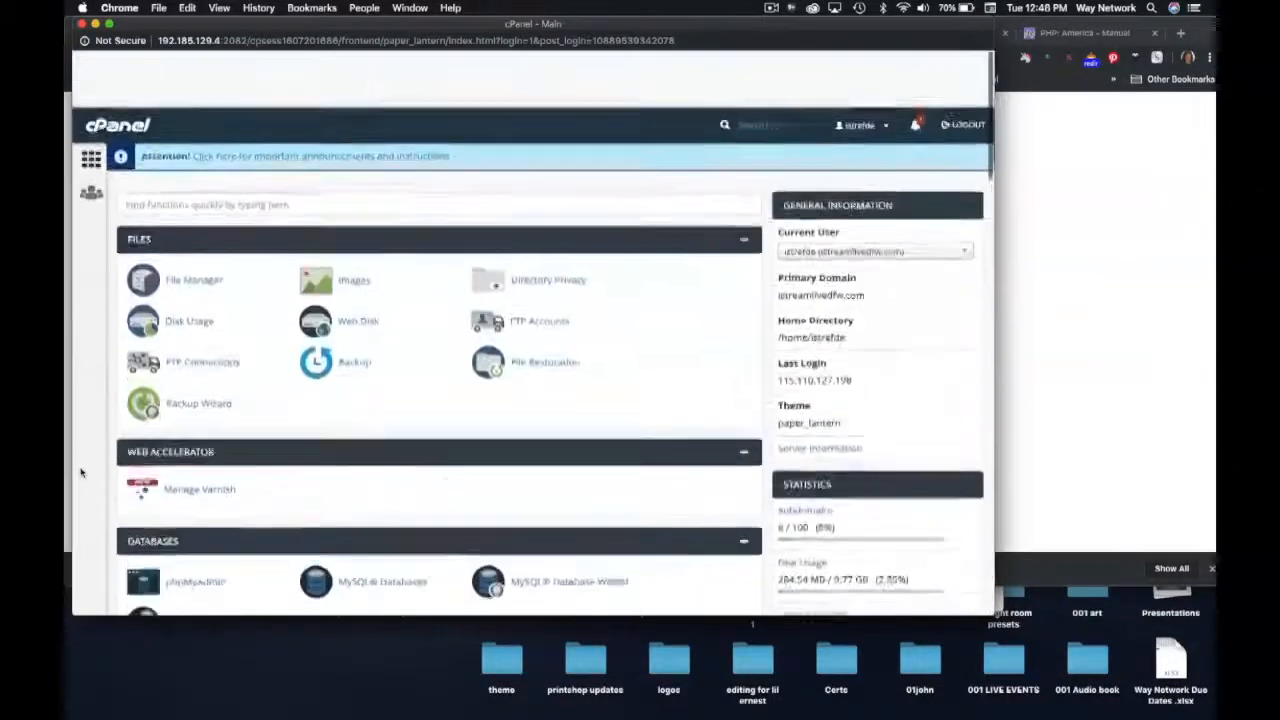
- Filter cPanel's functions with 'ss' to show SSL/TLS and SSL/TLS Status
{"action": "left_click", "coordinate": [184, 142]}
{"action": "type", "text": "ss"}
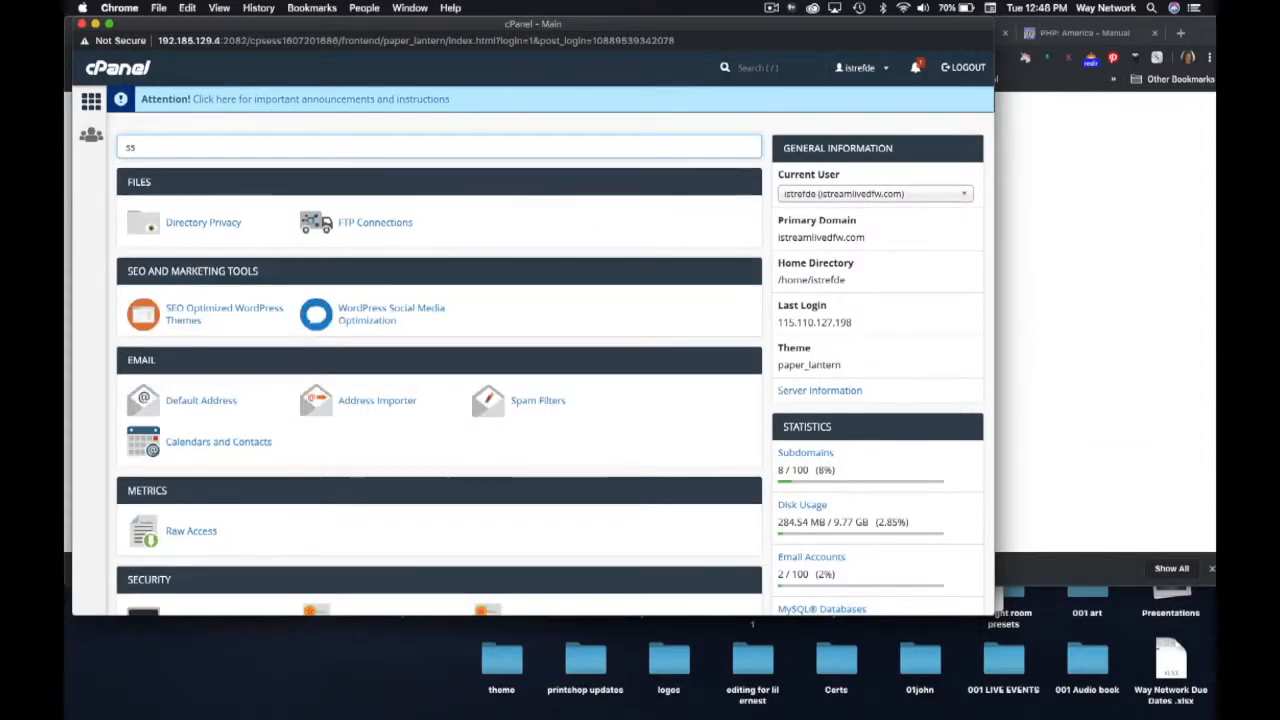
{"action": "scroll", "coordinate": [284, 350], "scroll_direction": "down", "scroll_amount": 3}
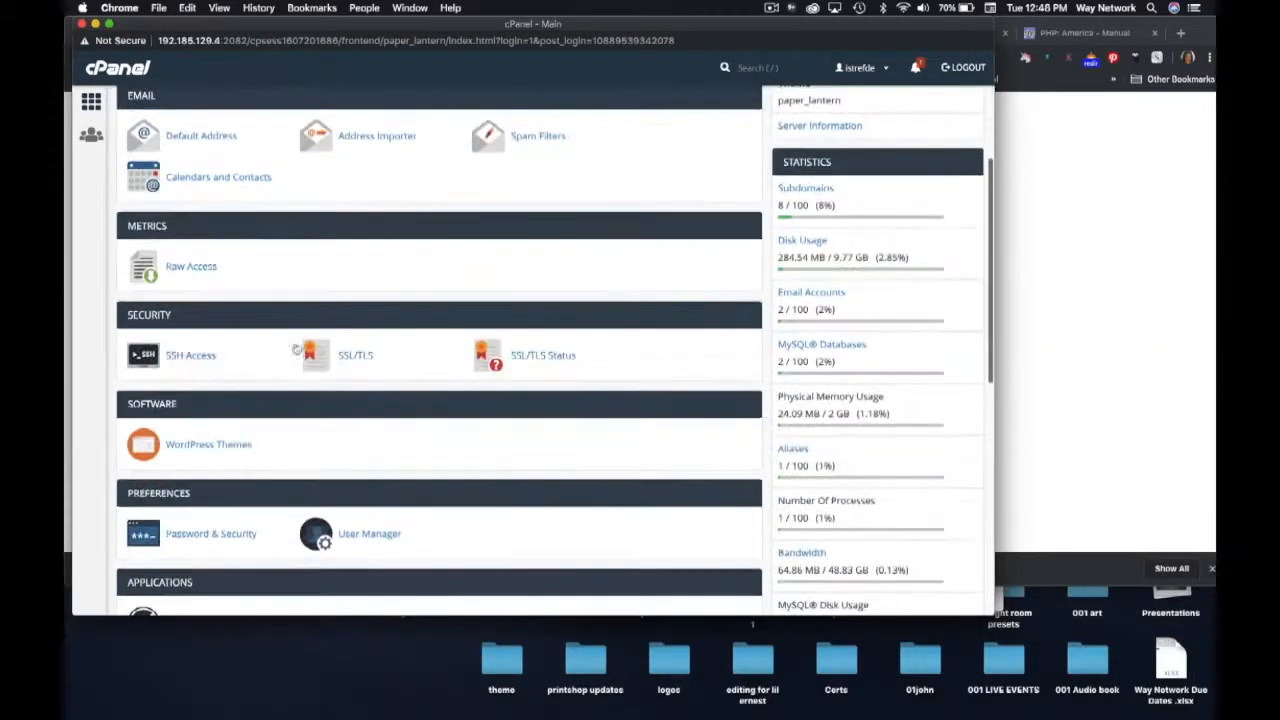
- Check the AutoSSL certificates for all 26 domains in SSL/TLS Status, then return to ResellerClub
{"action": "left_click", "coordinate": [512, 350]}
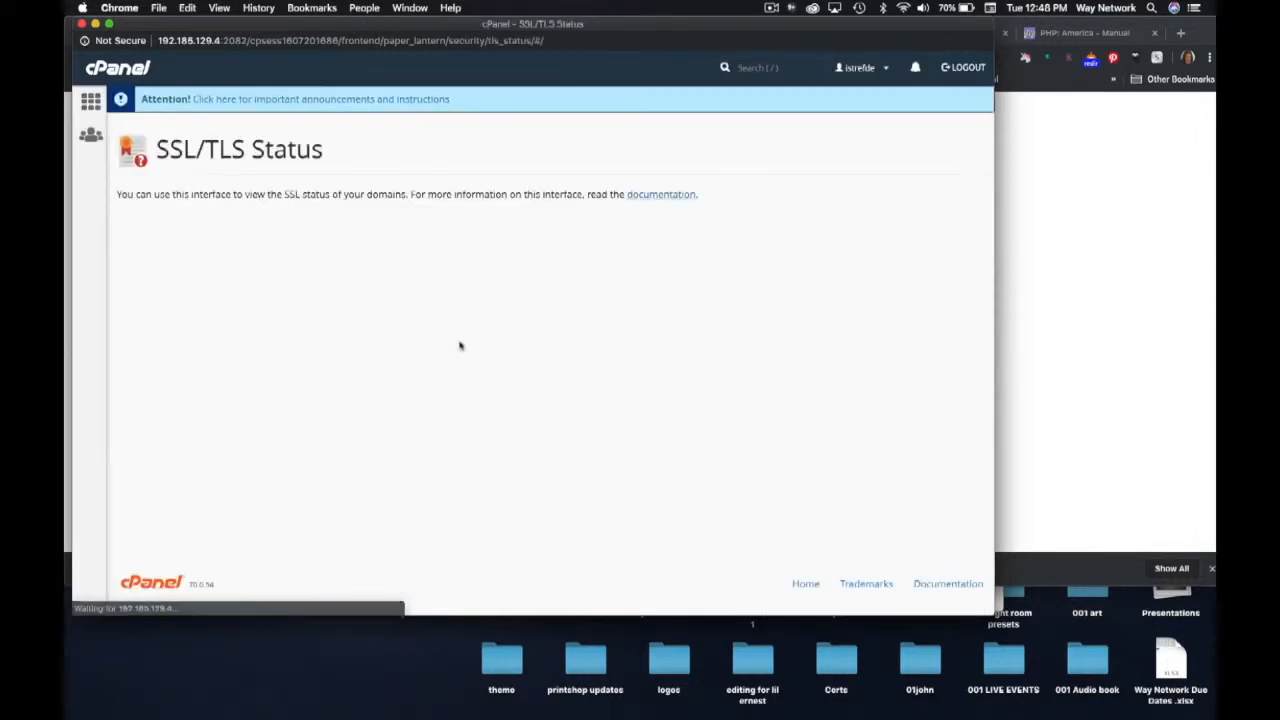
{"action": "scroll", "coordinate": [264, 467], "scroll_direction": "down", "scroll_amount": 5}
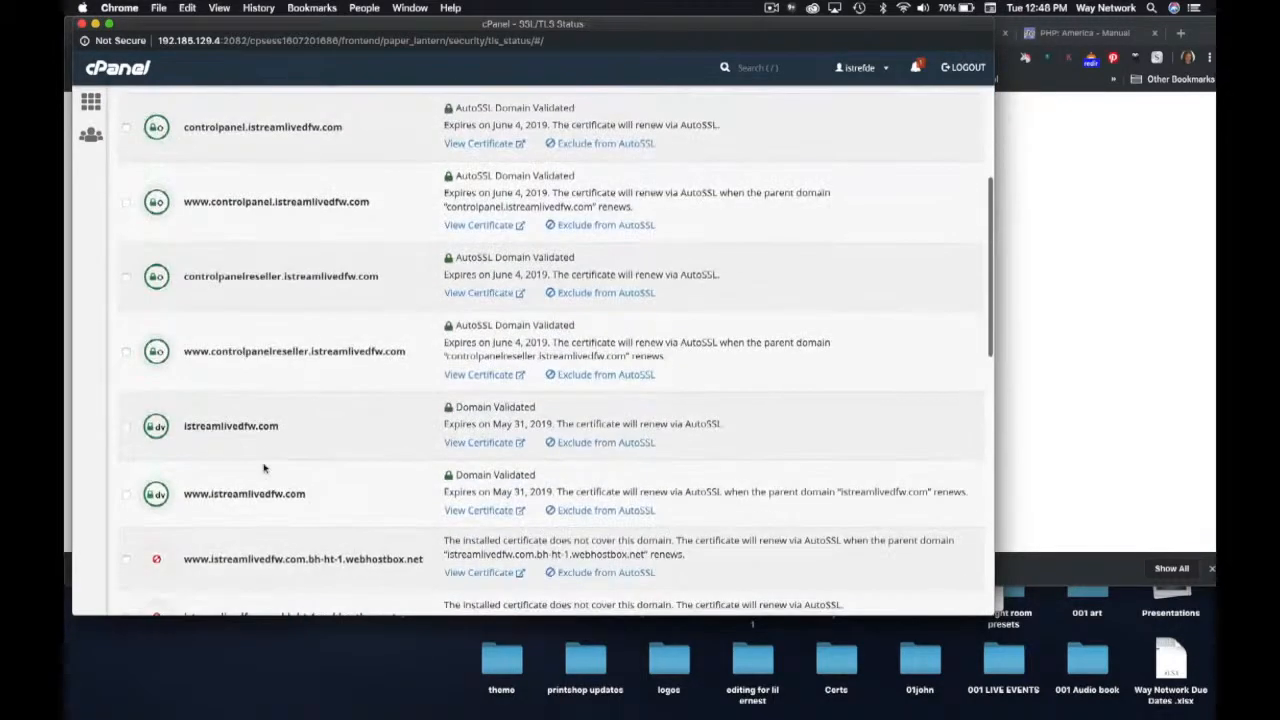
{"action": "scroll", "coordinate": [264, 467], "scroll_direction": "down", "scroll_amount": 5}
{"action": "scroll", "coordinate": [264, 467], "scroll_direction": "down", "scroll_amount": 8}
{"action": "scroll", "coordinate": [264, 467], "scroll_direction": "down", "scroll_amount": 8}
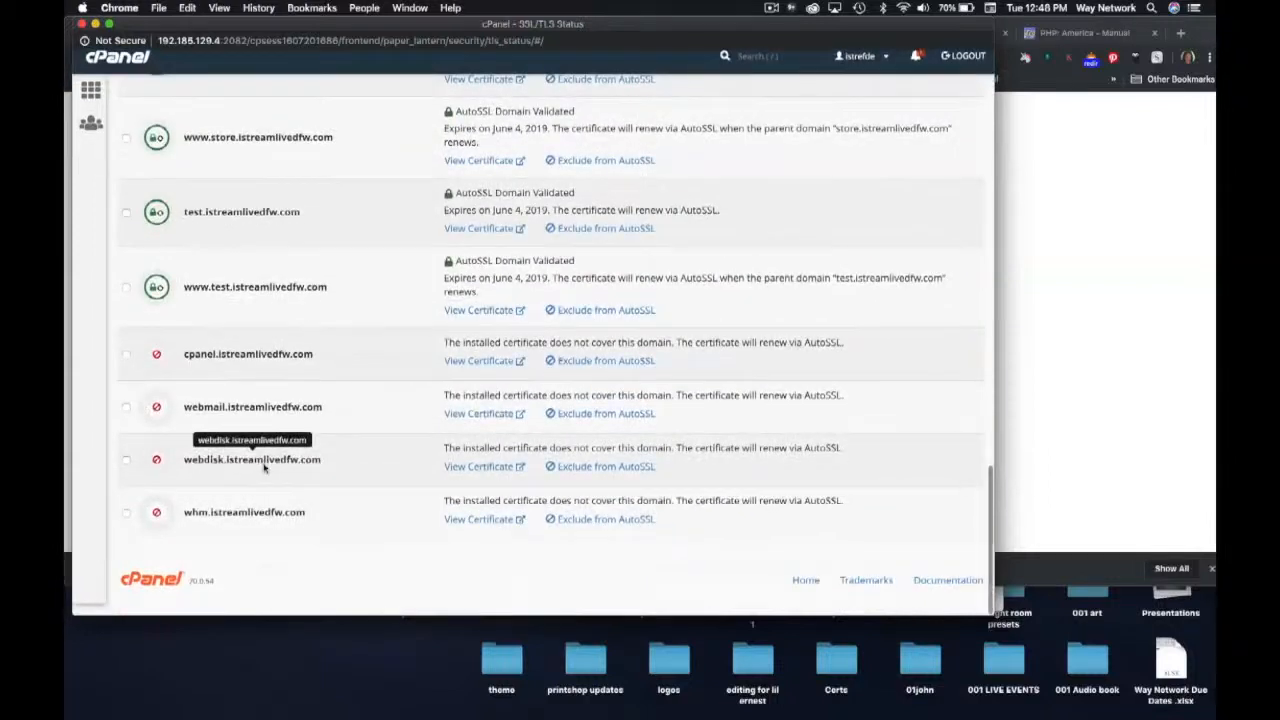
{"action": "scroll", "coordinate": [264, 467], "scroll_direction": "up", "scroll_amount": 10}
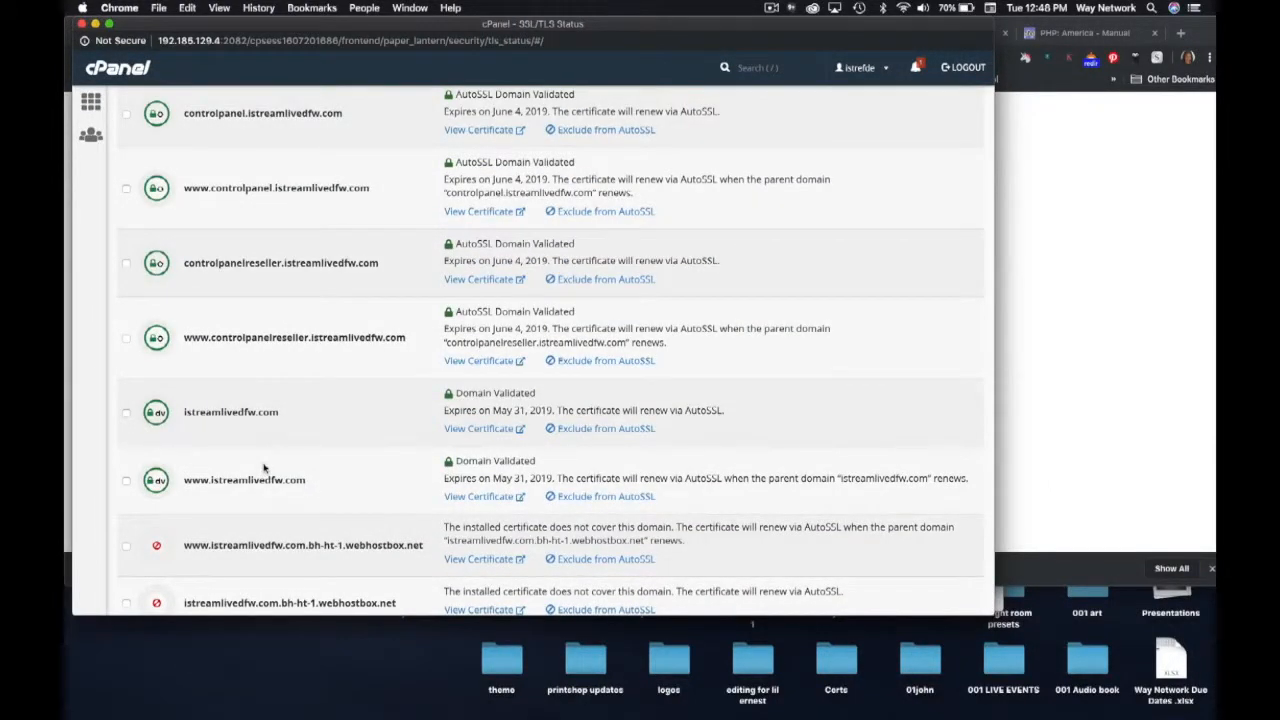
{"action": "scroll", "coordinate": [264, 467], "scroll_direction": "up", "scroll_amount": 8}
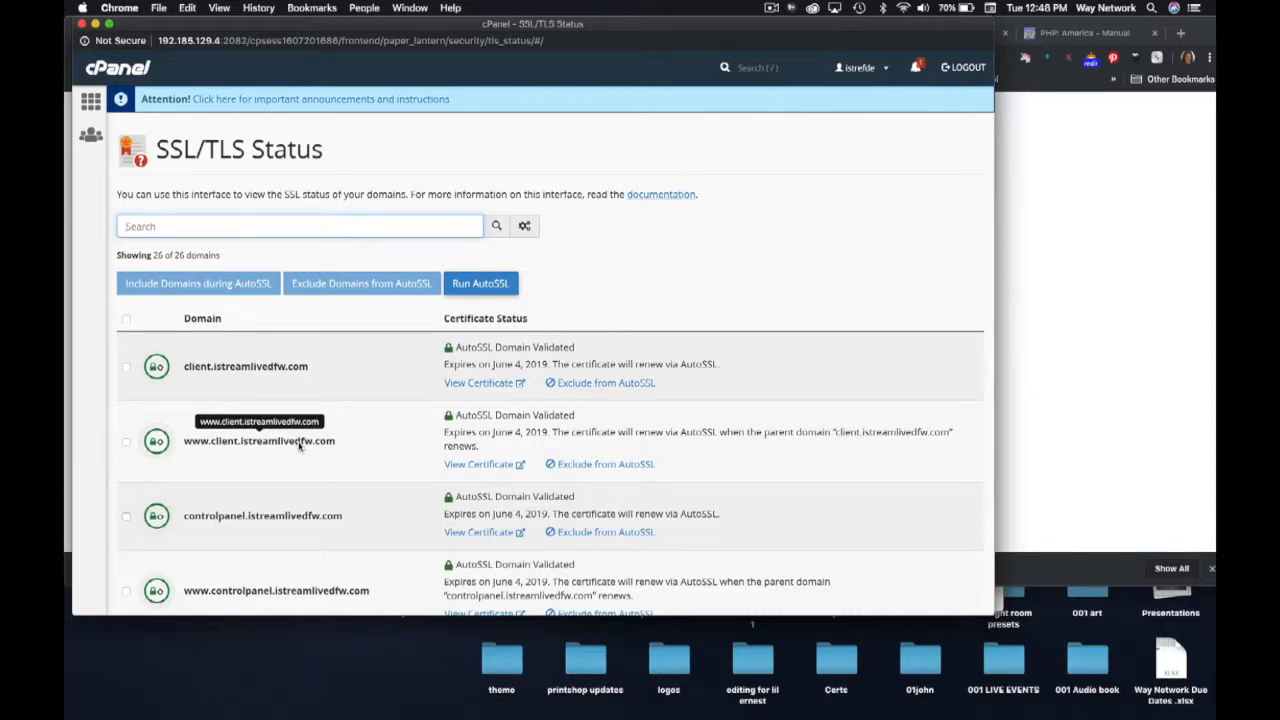
{"action": "left_click", "coordinate": [1066, 131]}
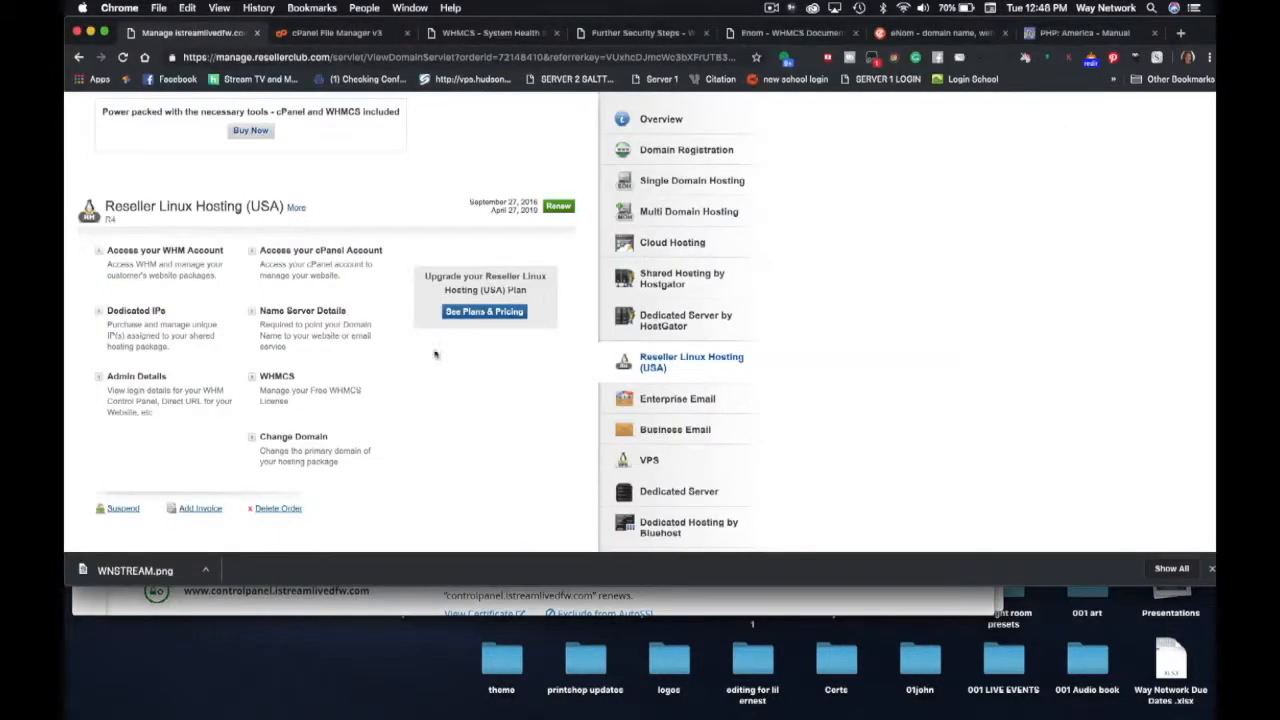
- Return to the 'Manage istreamlivedfw' Reseller Linux Hosting (USA) page with WHM and cPanel access
{"action": "left_click", "coordinate": [334, 33]}
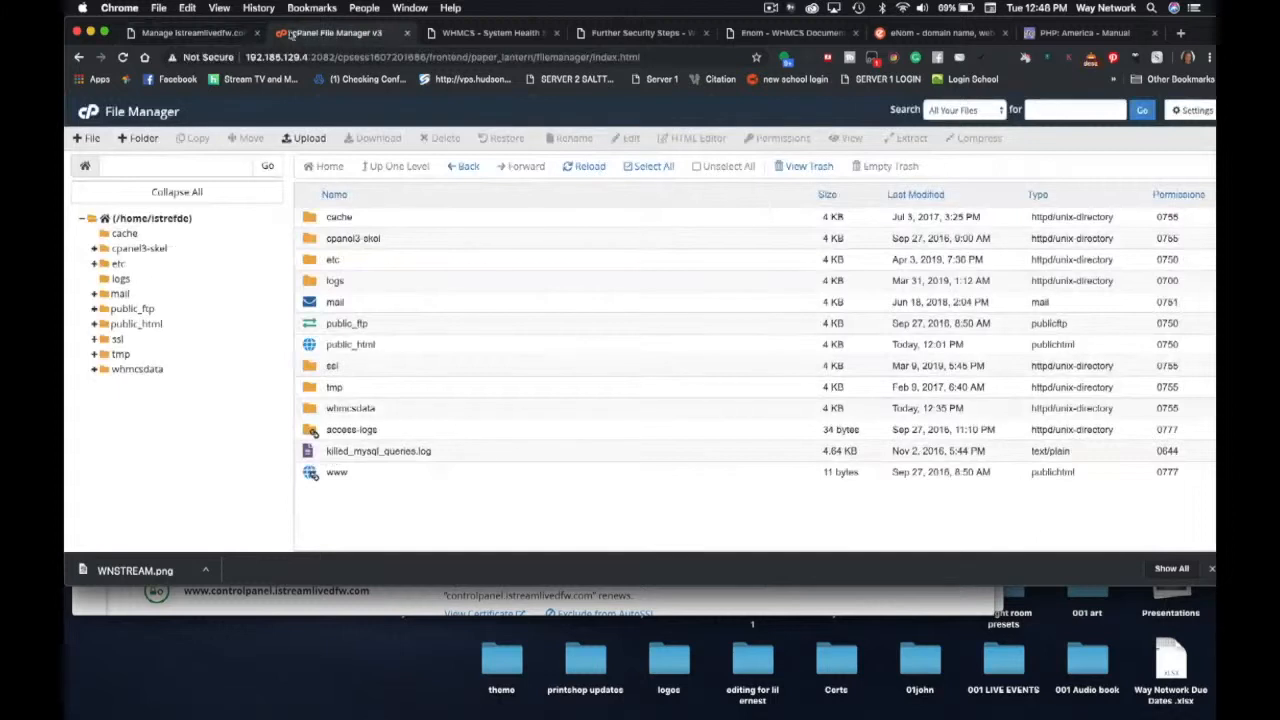
{"action": "left_click", "coordinate": [200, 35]}
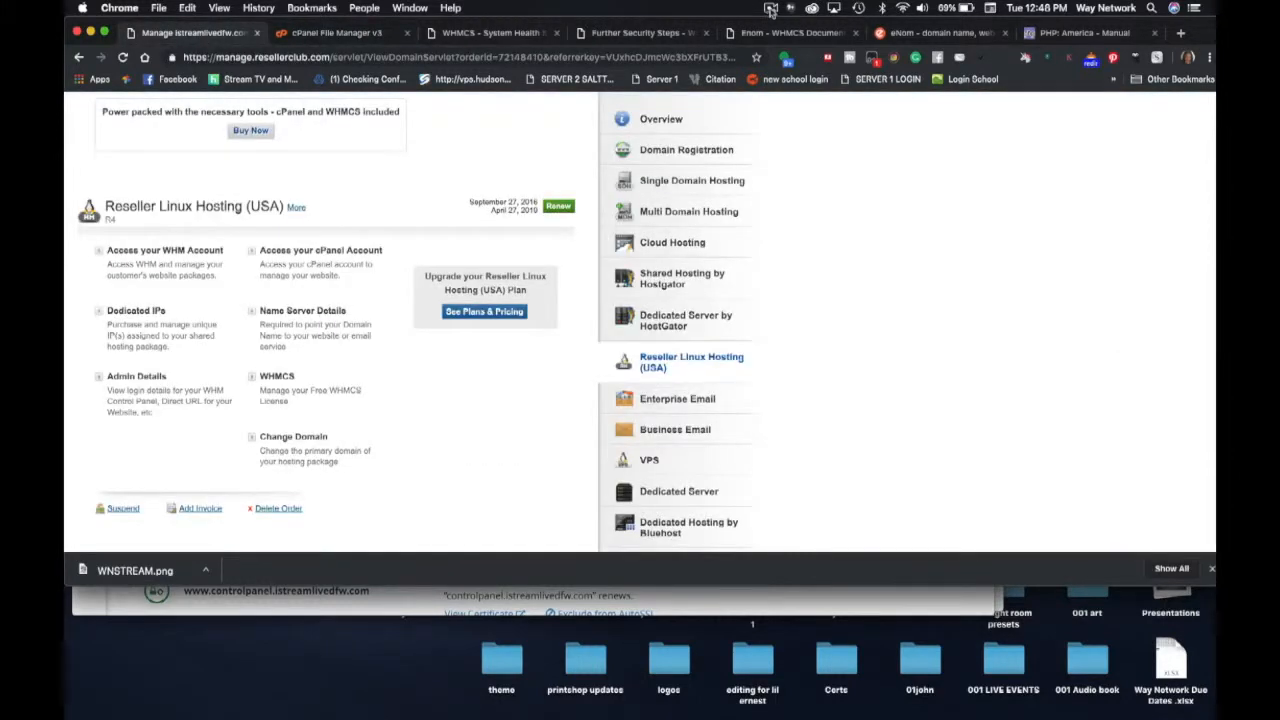
{"action": "left_click", "coordinate": [770, 9]}
{"action": "left_click", "coordinate": [788, 50]}
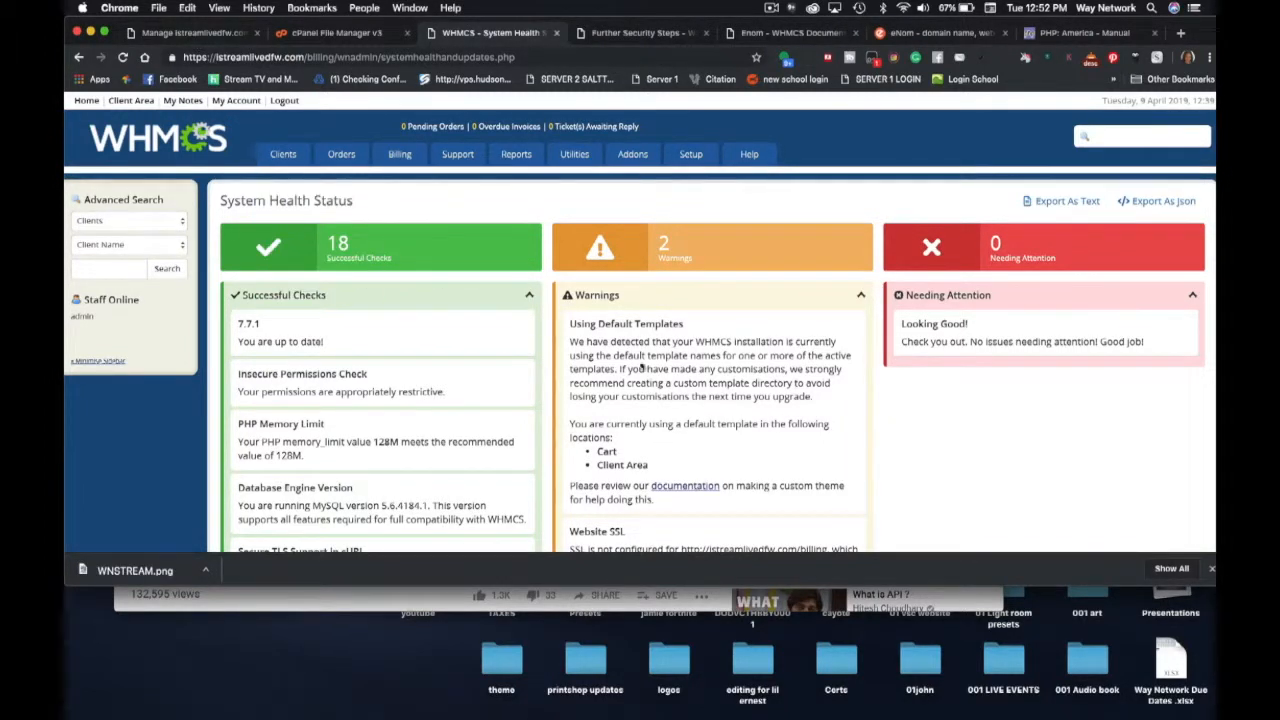
{"action": "left_click", "coordinate": [169, 36]}
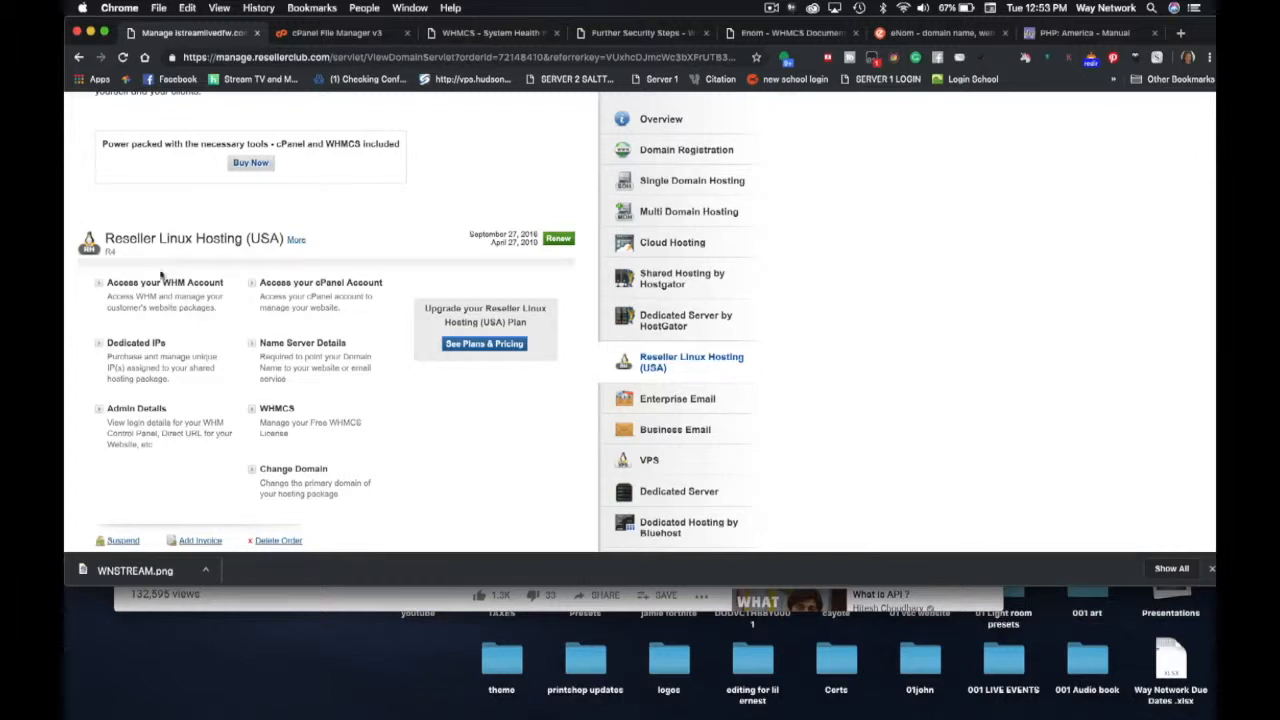
- Open the reseller's WHM, enlarge its window, and filter its tools by 'ssl'
{"action": "left_click", "coordinate": [156, 285]}
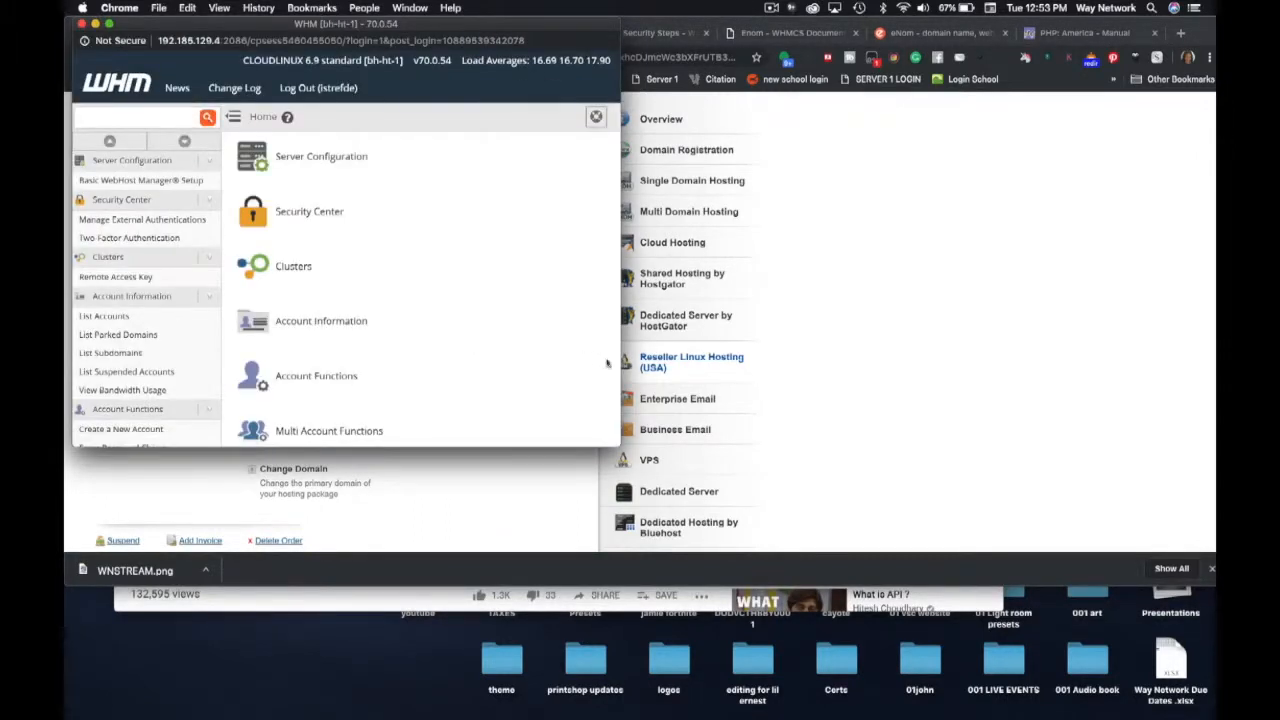
{"action": "left_click_drag", "start_coordinate": [613, 443], "coordinate": [1010, 510]}
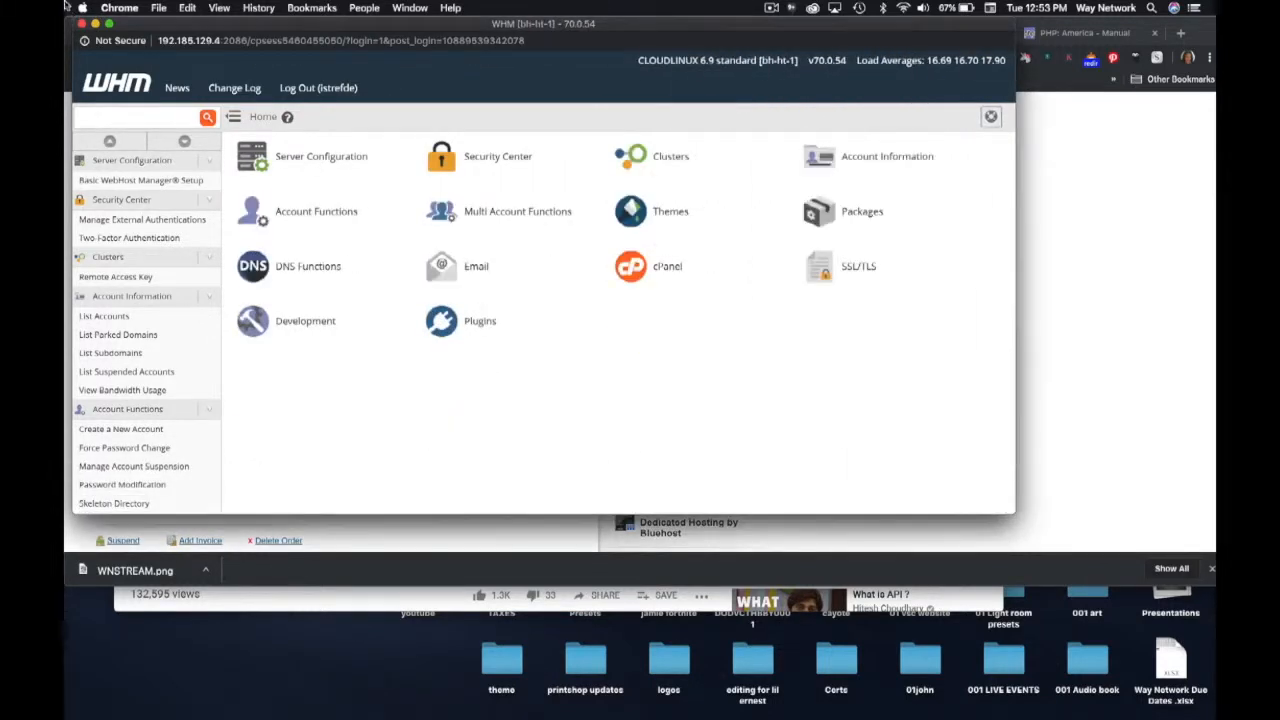
{"action": "left_click", "coordinate": [97, 122]}
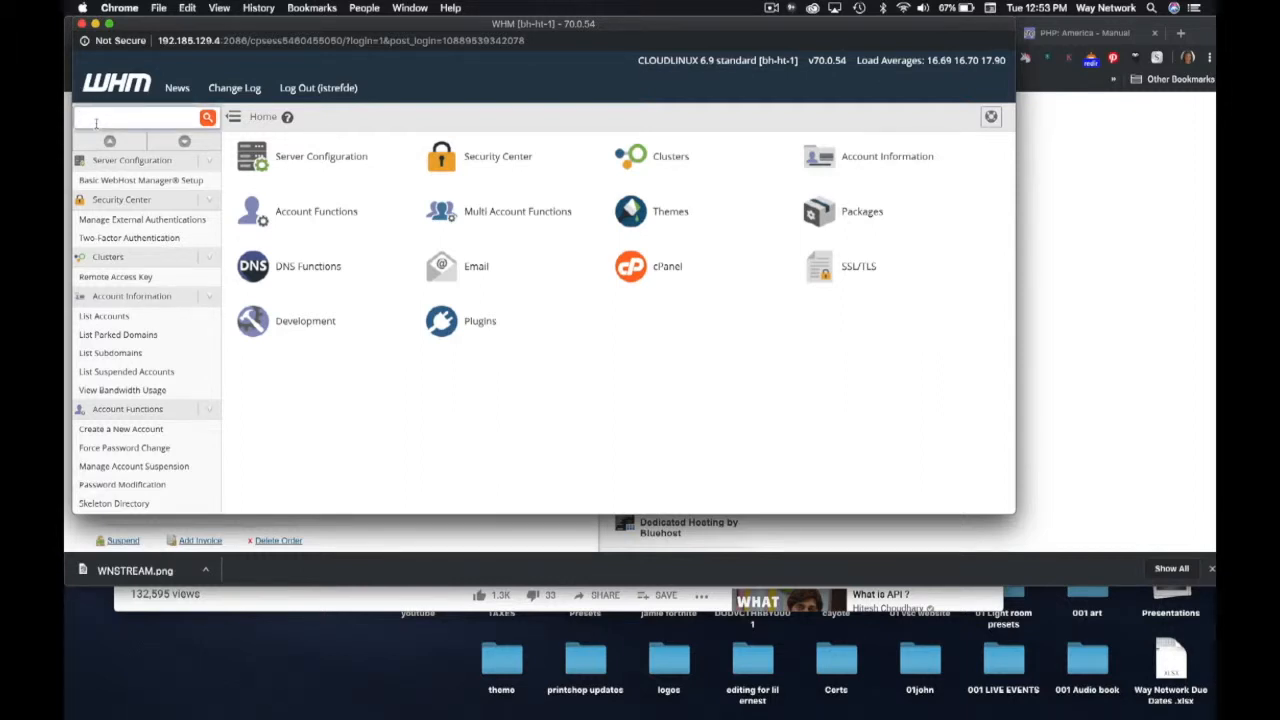
{"action": "type", "text": "ssl"}
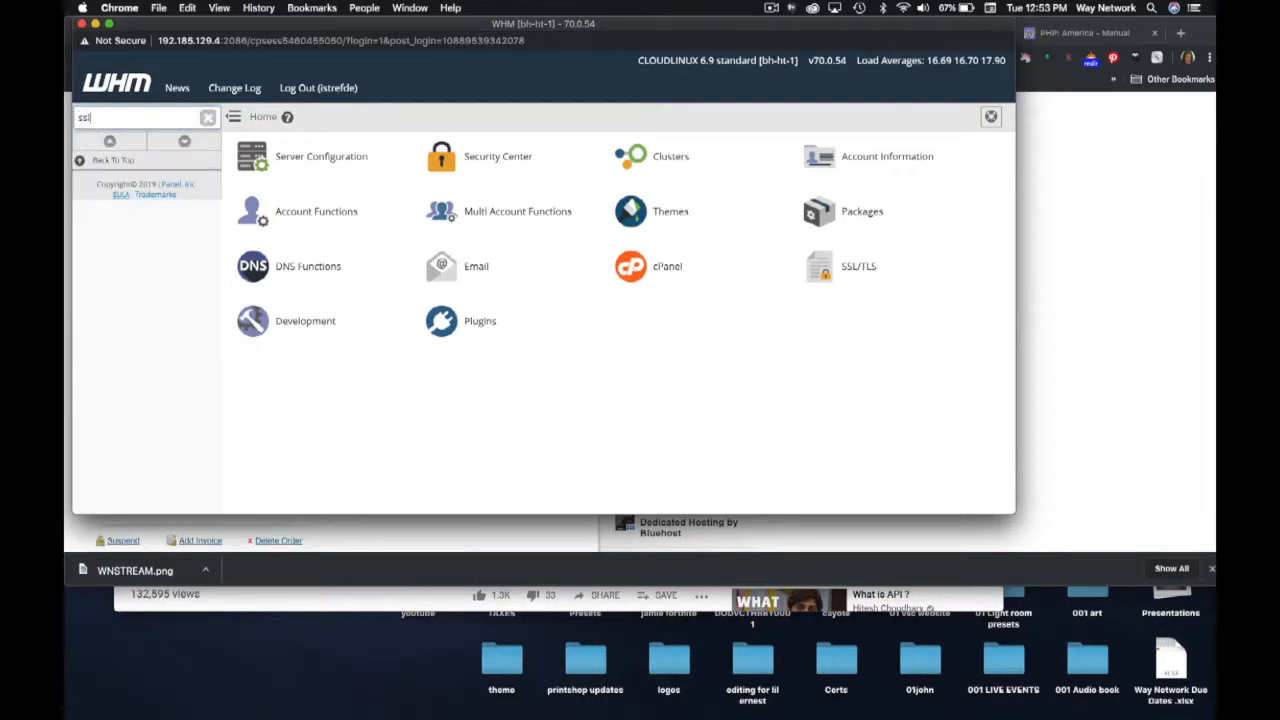
{"action": "left_click", "coordinate": [105, 242]}
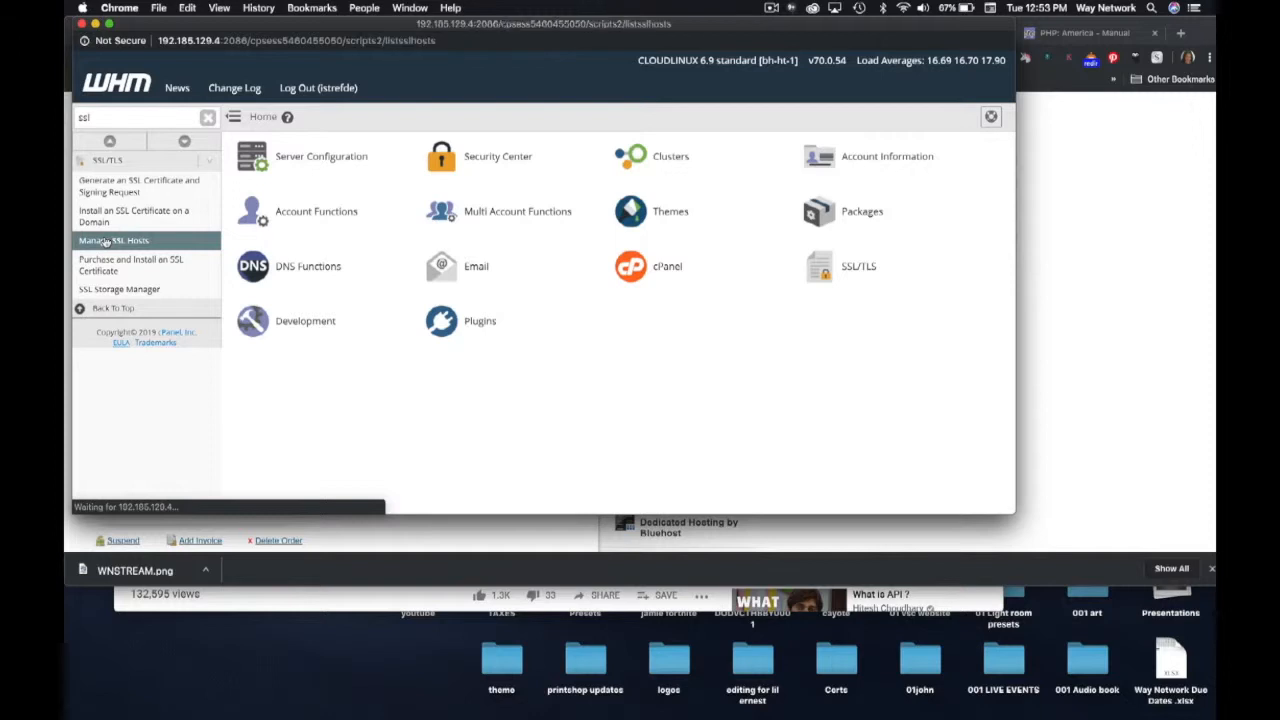
- Review Manage SSL Hosts: no shared certificate, installed hosts issued by COMODO and Let's Encrypt
{"action": "scroll", "coordinate": [414, 320], "scroll_direction": "down", "scroll_amount": 10}
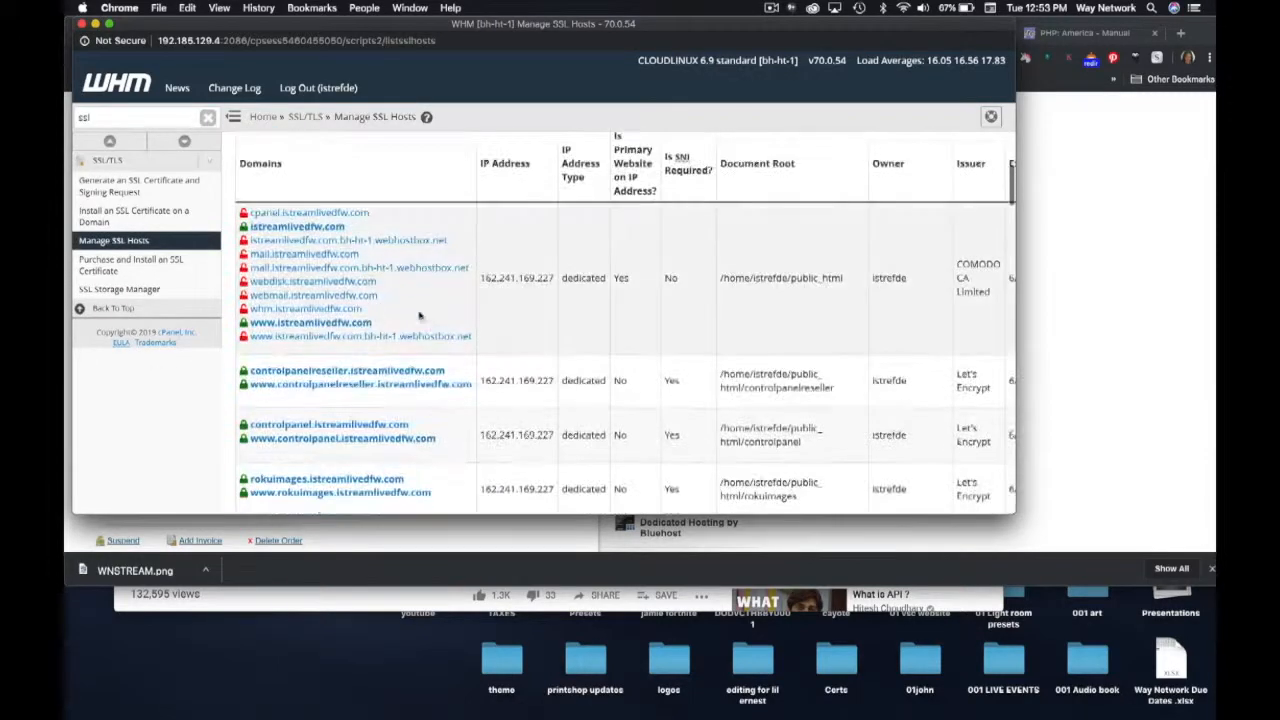
{"action": "scroll", "coordinate": [824, 441], "scroll_direction": "down", "scroll_amount": 1}
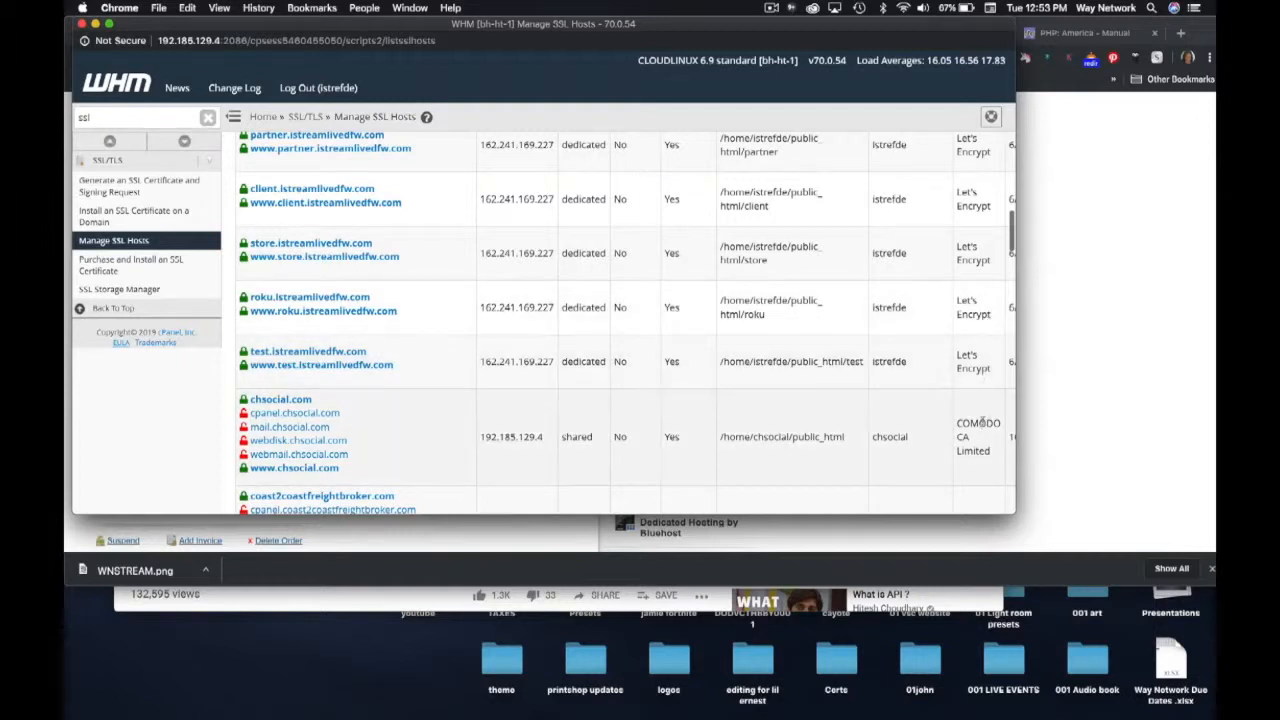
{"action": "scroll", "coordinate": [967, 405], "scroll_direction": "down", "scroll_amount": 10}
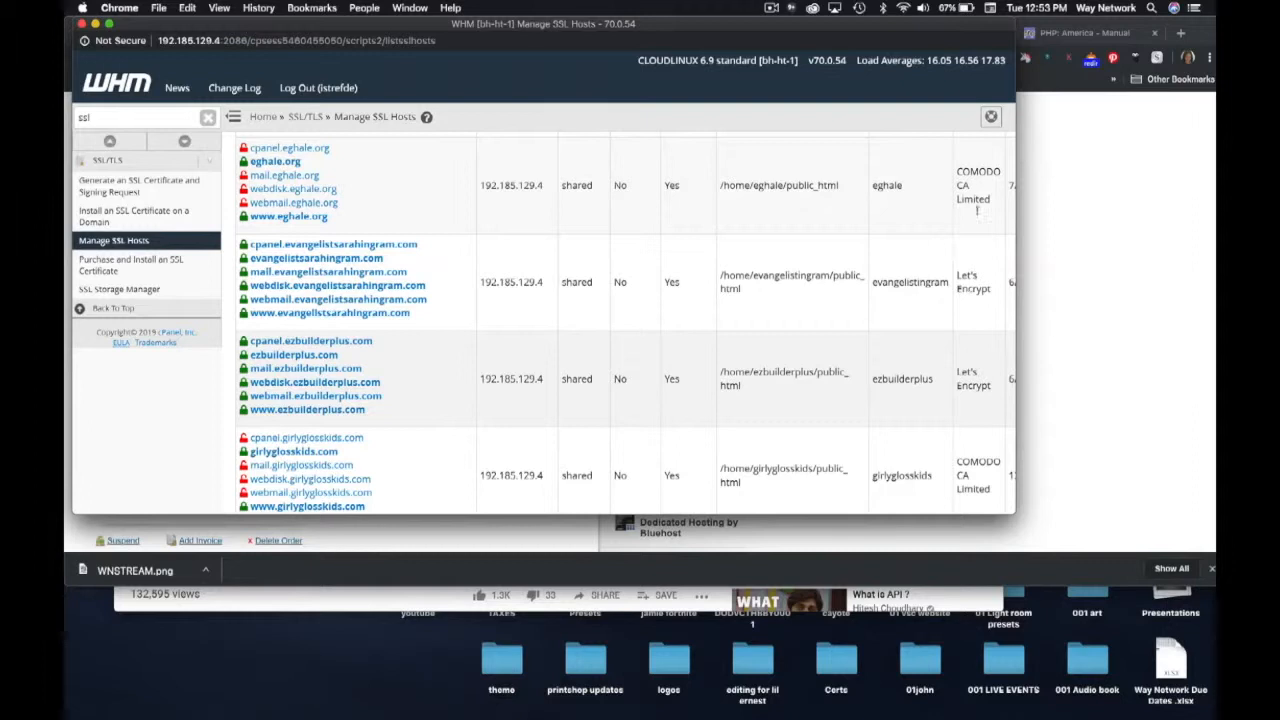
{"action": "scroll", "coordinate": [909, 418], "scroll_direction": "up", "scroll_amount": 10}
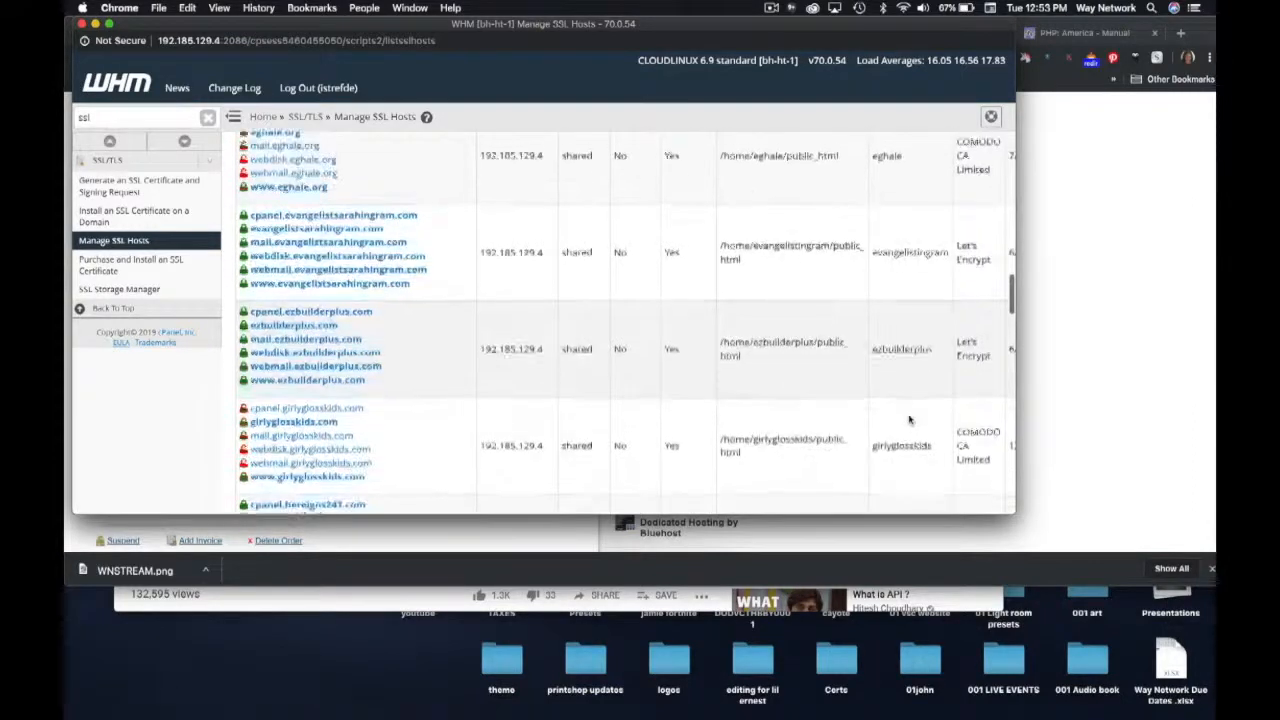
{"action": "scroll", "coordinate": [905, 416], "scroll_direction": "down", "scroll_amount": 8}
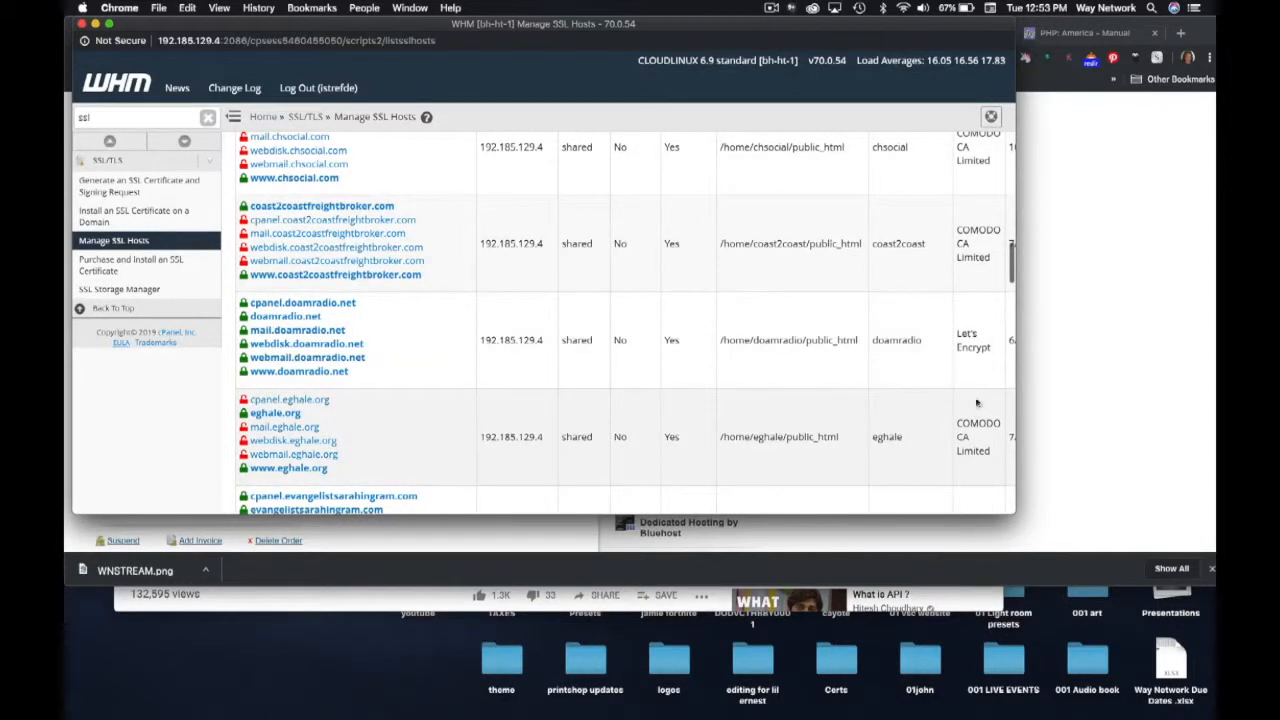
{"action": "scroll", "coordinate": [928, 411], "scroll_direction": "up", "scroll_amount": 3}
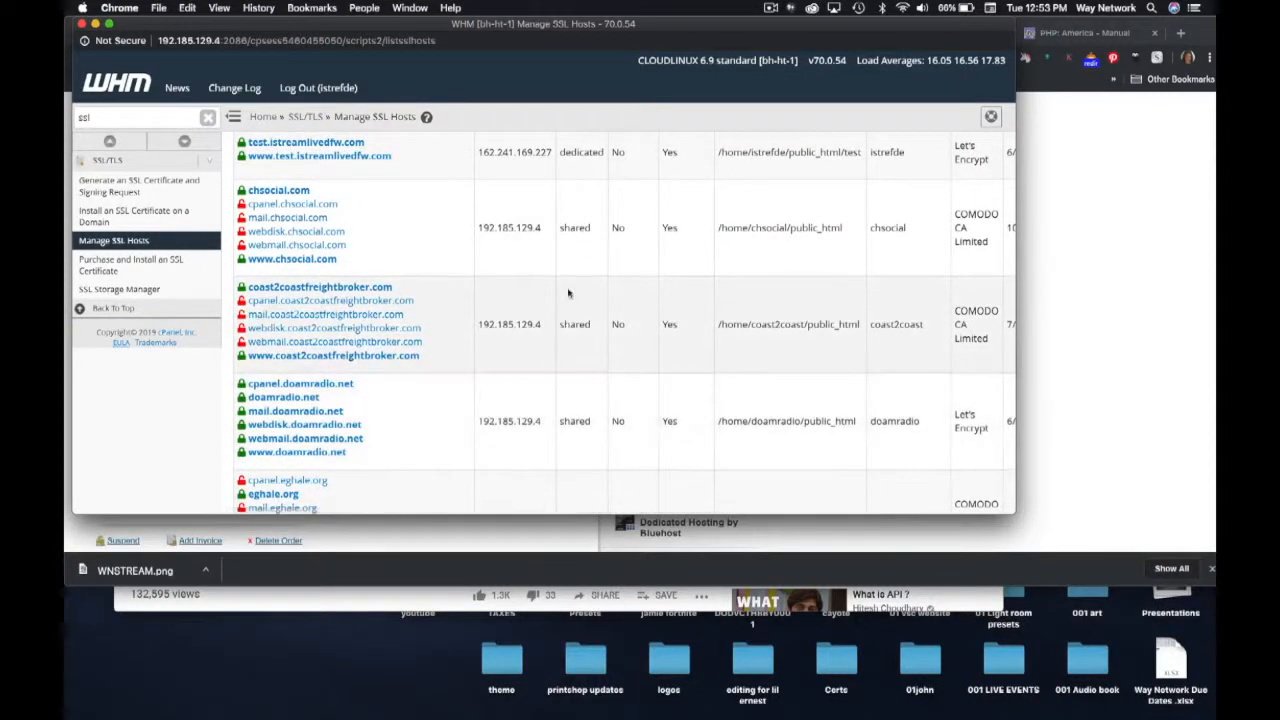
{"action": "scroll", "coordinate": [928, 200], "scroll_direction": "up", "scroll_amount": 10}
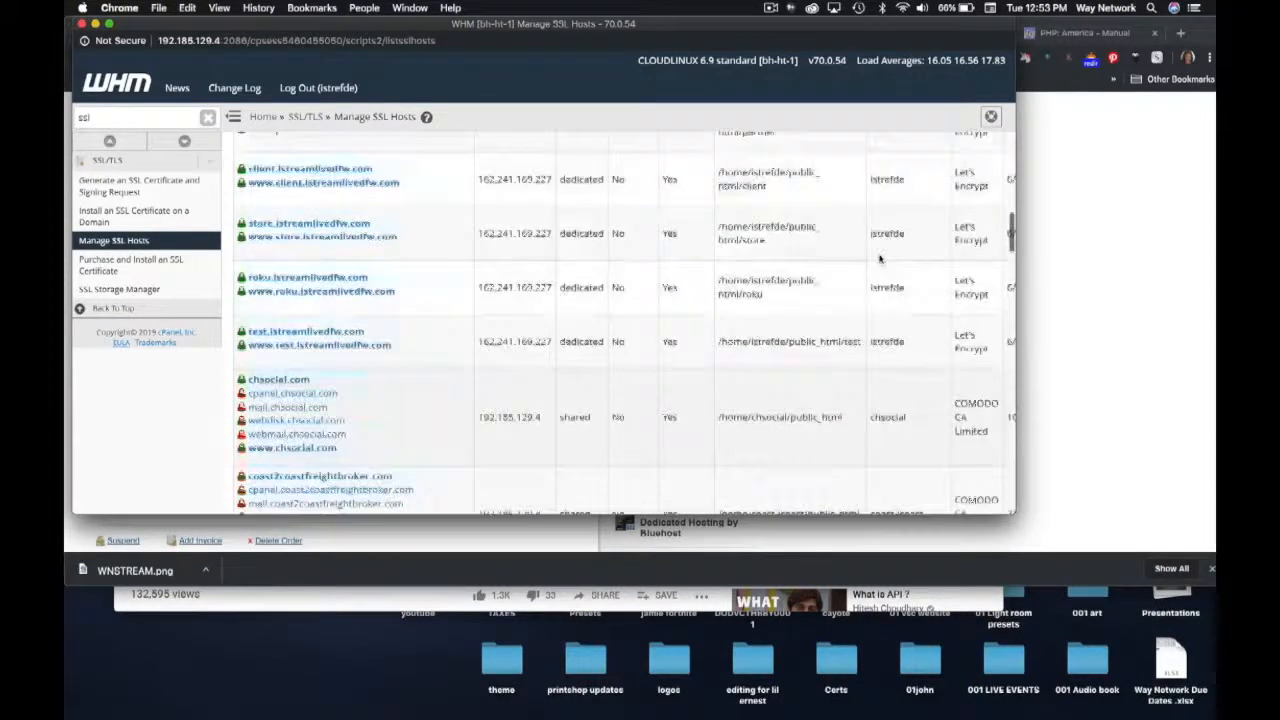
{"action": "scroll", "coordinate": [865, 293], "scroll_direction": "down", "scroll_amount": 5}
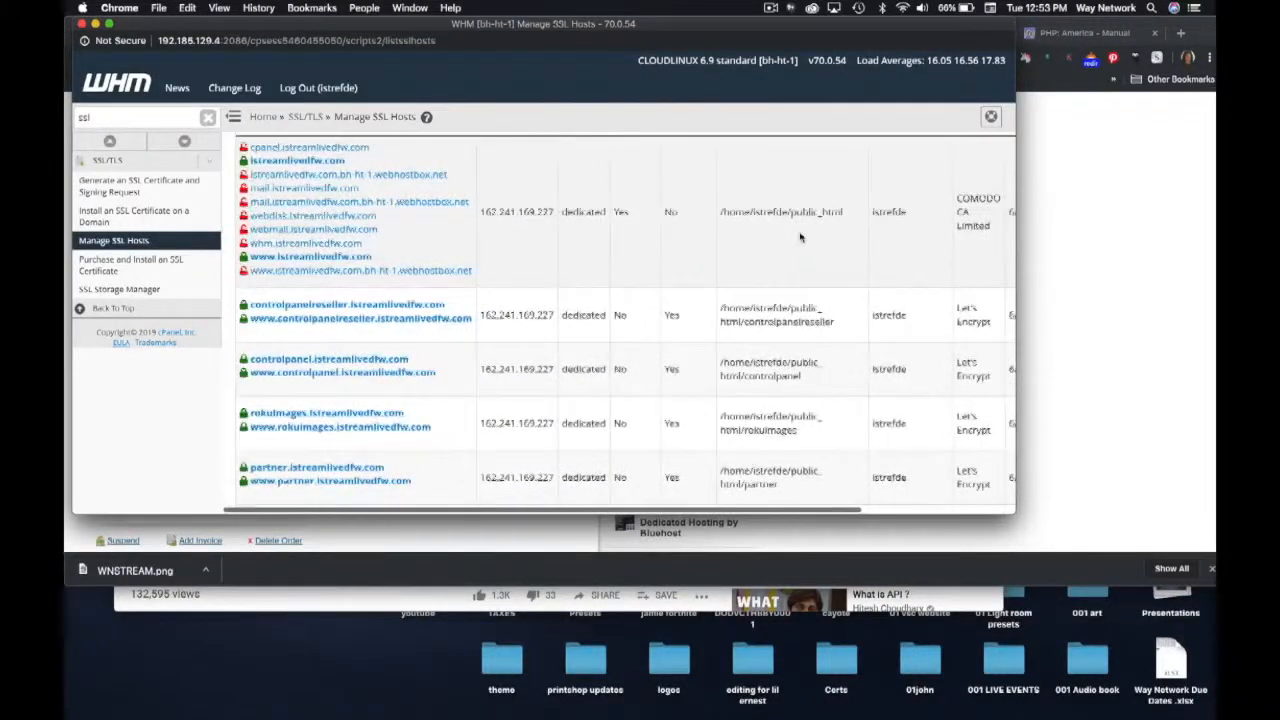
{"action": "scroll", "coordinate": [800, 237], "scroll_direction": "up", "scroll_amount": 2}
{"action": "scroll", "coordinate": [800, 240], "scroll_direction": "down", "scroll_amount": 1}
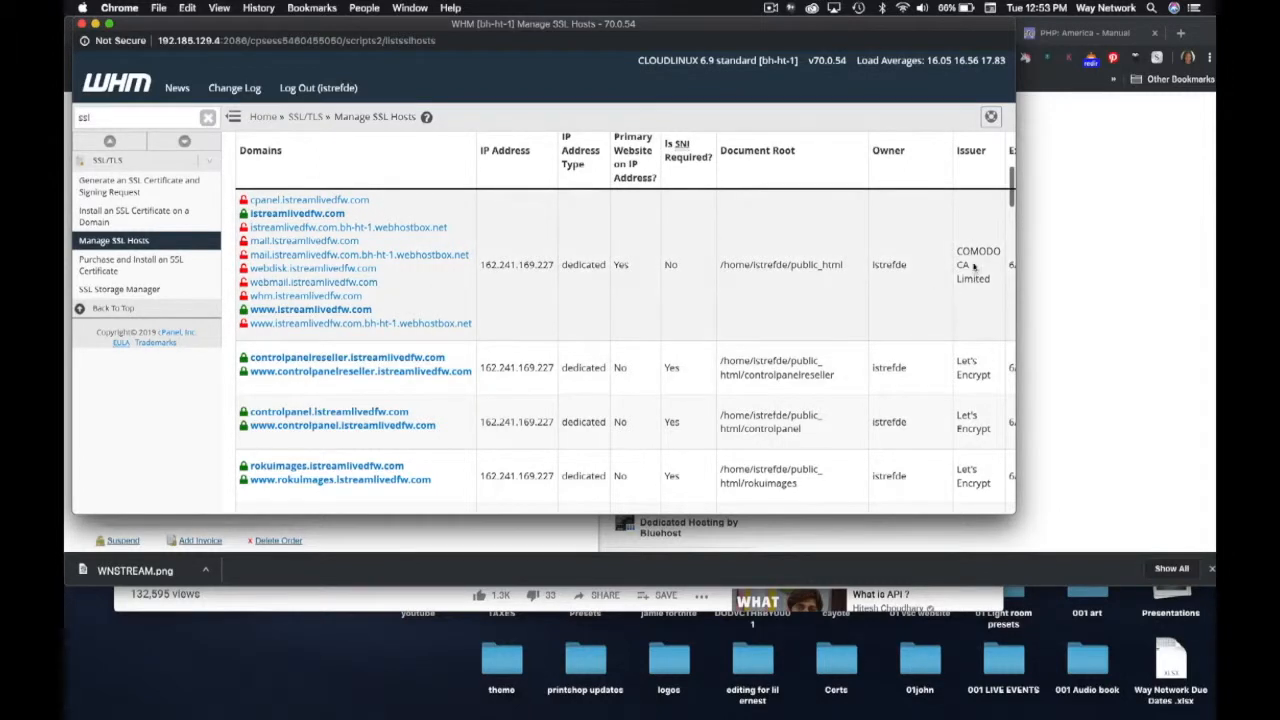
{"action": "scroll", "coordinate": [975, 208], "scroll_direction": "up", "scroll_amount": 5}
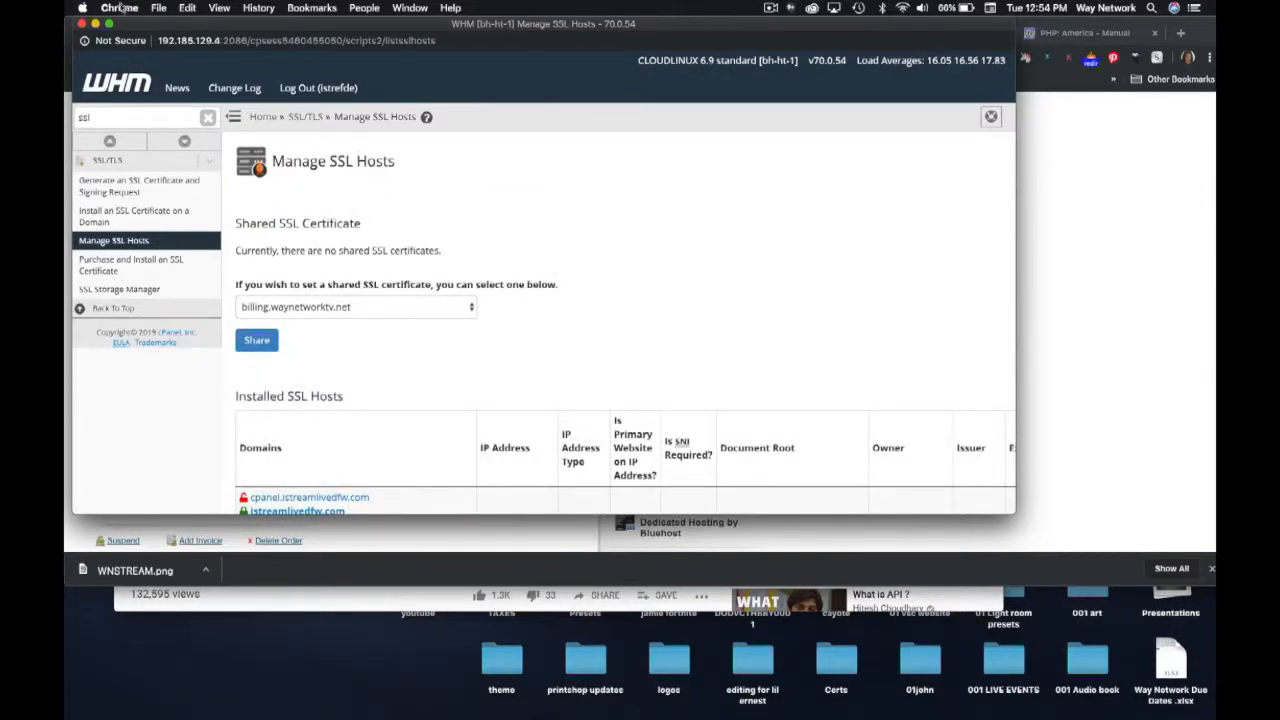
- Close WHM and open WHMCS Setup > General Settings showing company details and System URL
{"action": "left_click", "coordinate": [82, 23]}
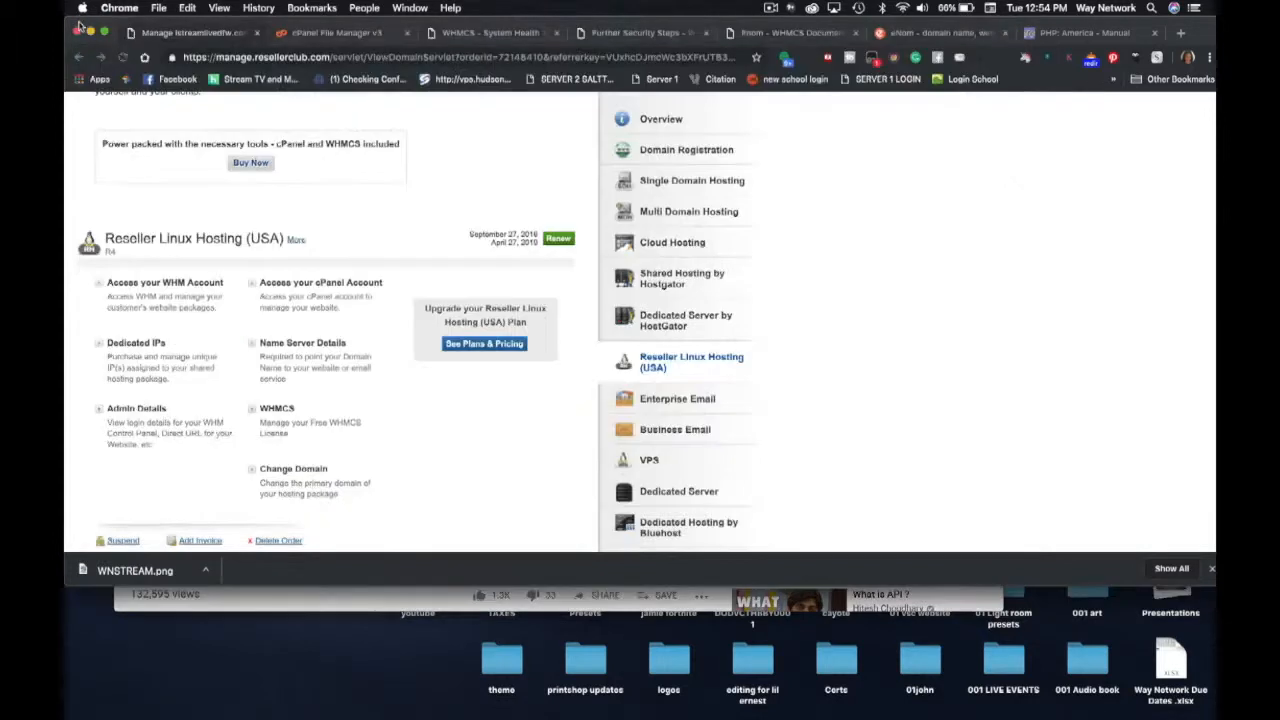
{"action": "scroll", "coordinate": [424, 163], "scroll_direction": "down", "scroll_amount": 1}
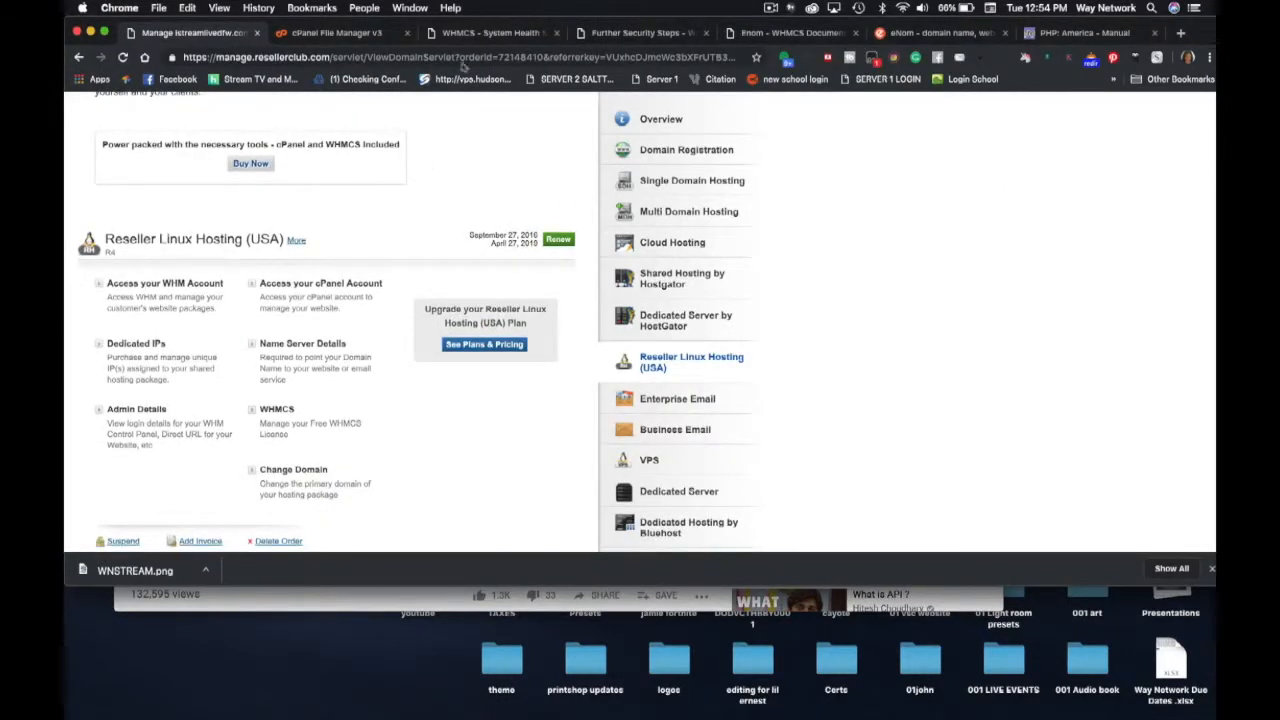
{"action": "left_click", "coordinate": [488, 33]}
{"action": "mouse_move", "coordinate": [691, 154]}
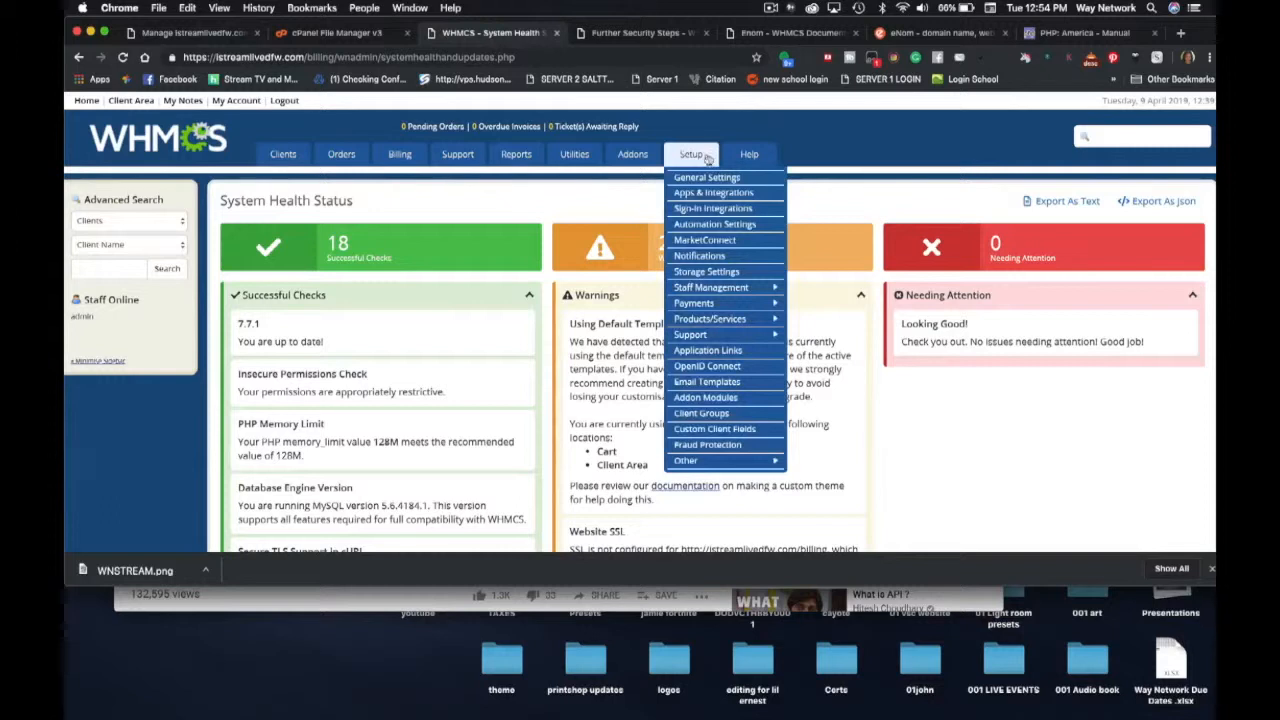
{"action": "left_click", "coordinate": [712, 179]}
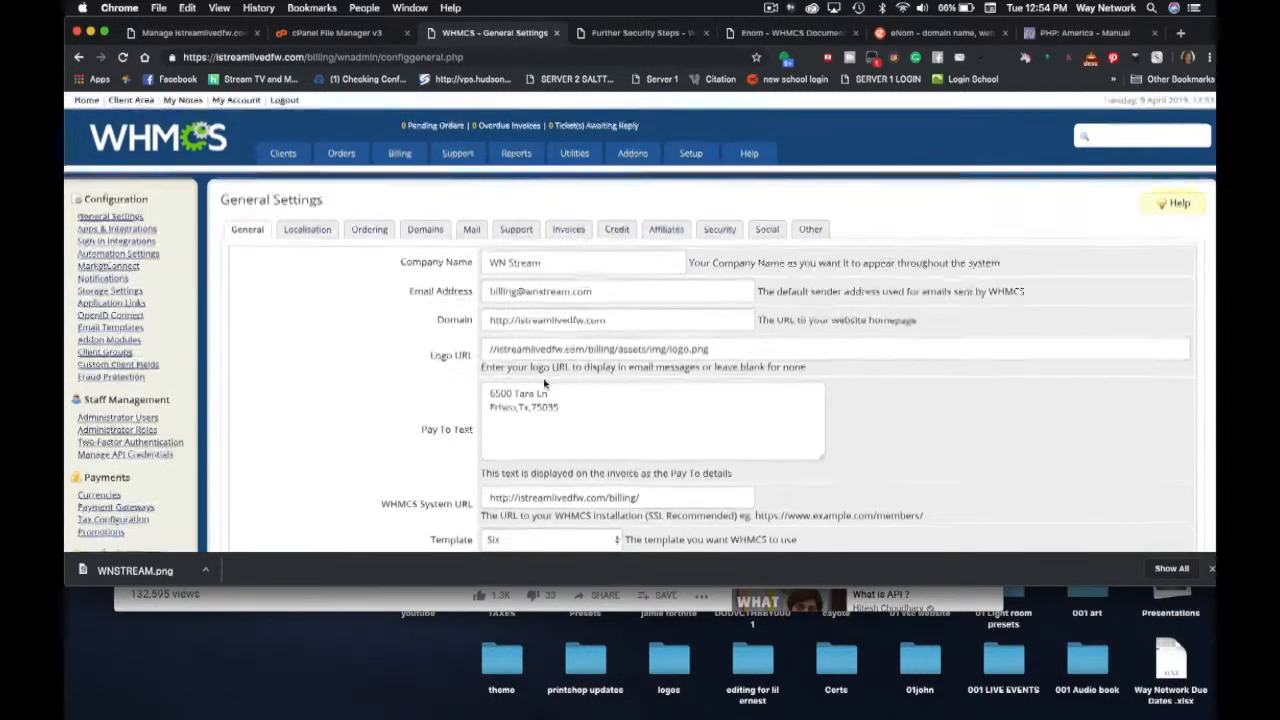
{"action": "scroll", "coordinate": [540, 360], "scroll_direction": "down", "scroll_amount": 5}
{"action": "scroll", "coordinate": [545, 384], "scroll_direction": "down", "scroll_amount": 2}
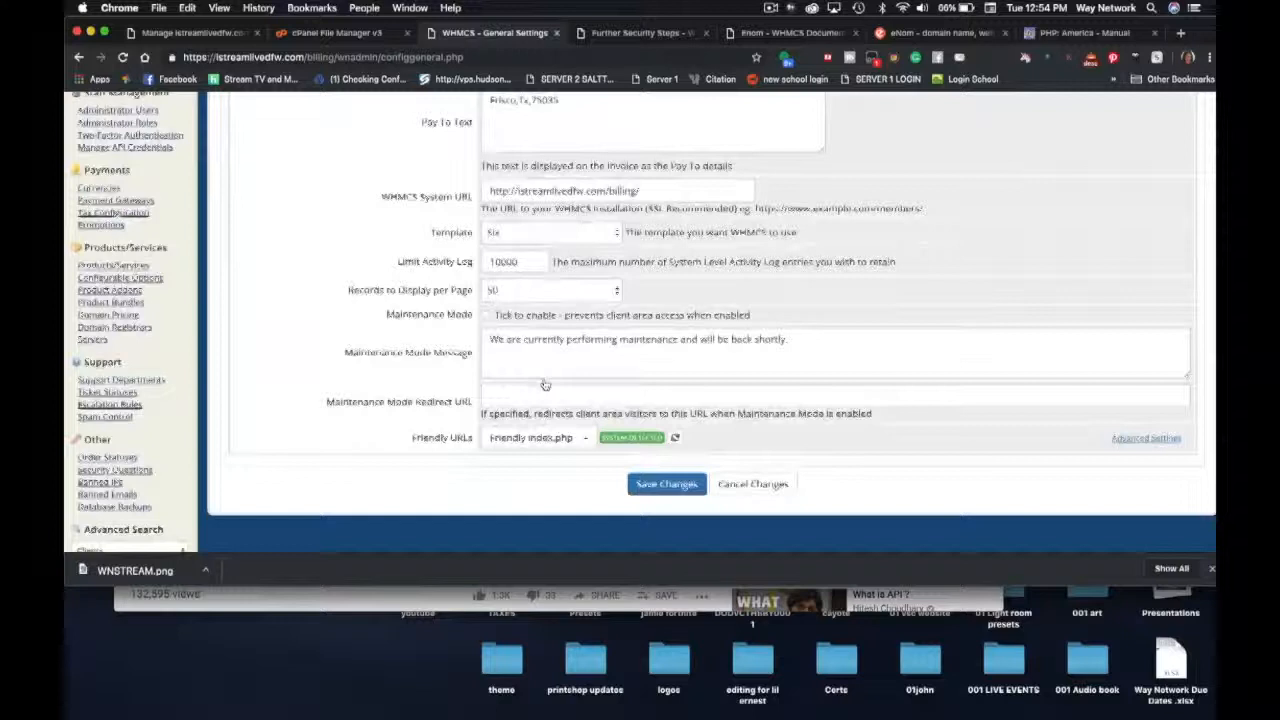
{"action": "left_click", "coordinate": [488, 172]}
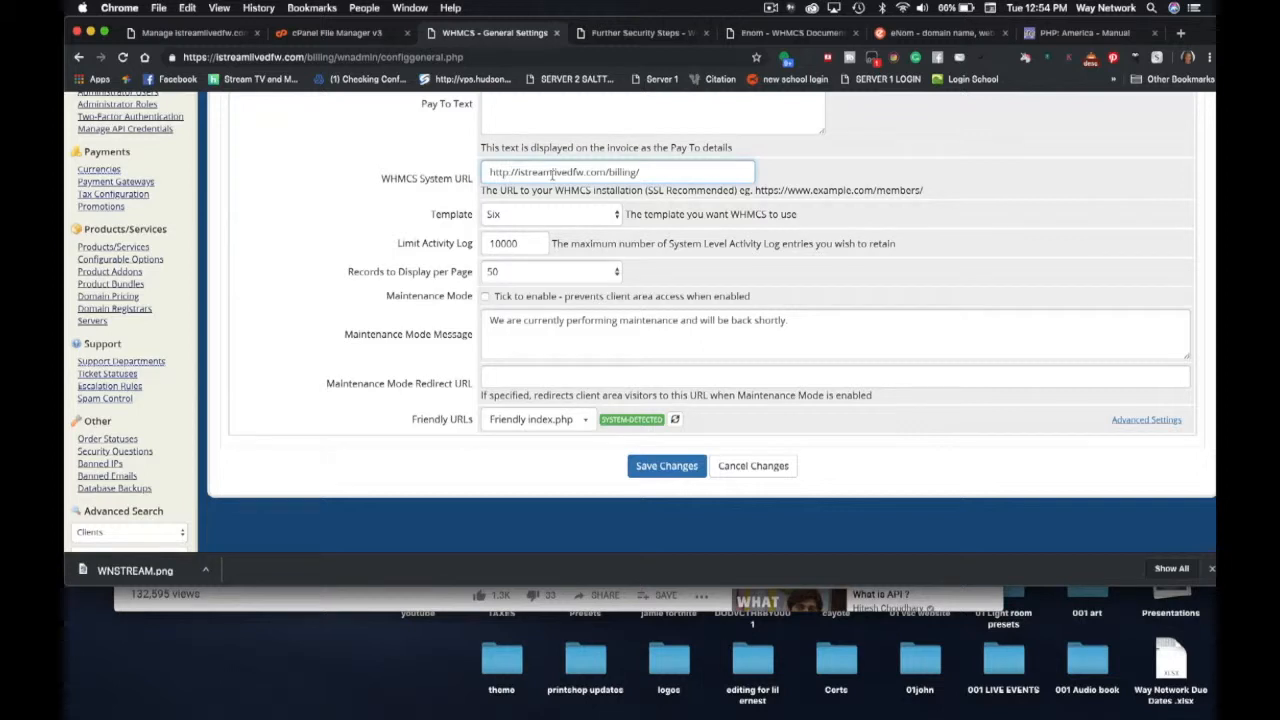
{"action": "type", "text": "s"}
{"action": "left_click", "coordinate": [652, 468]}
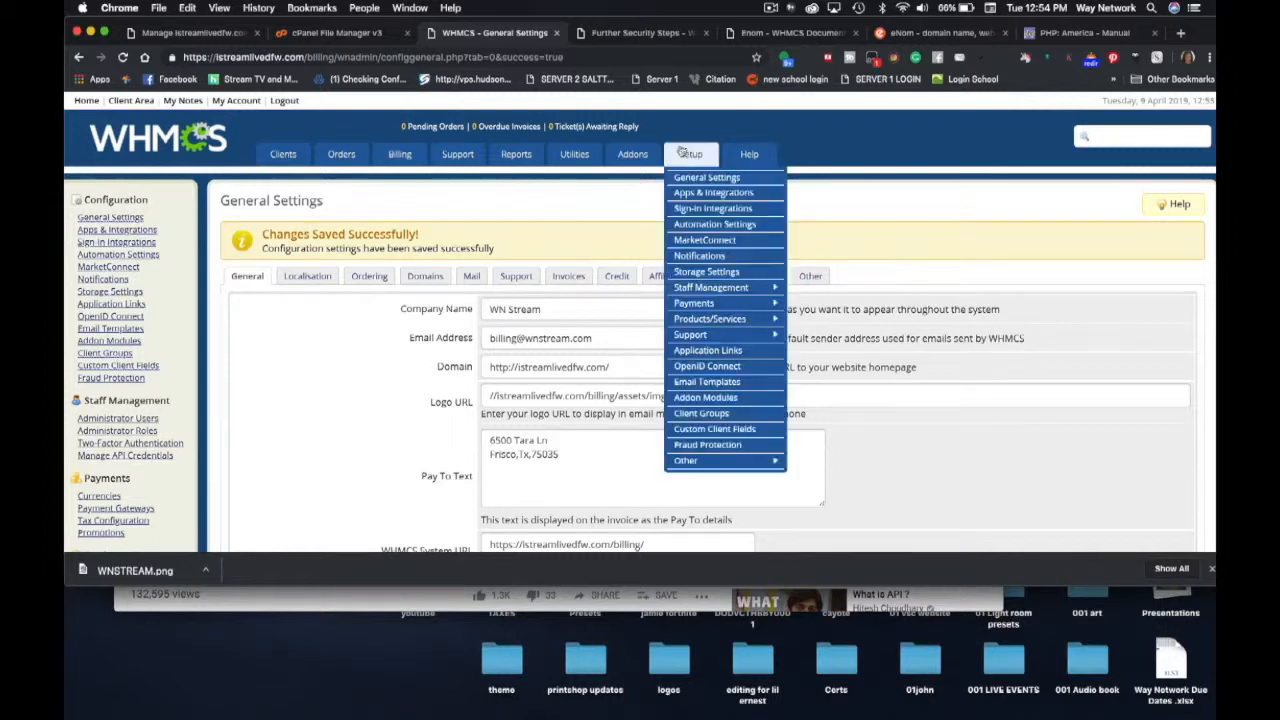
- Reopen System Health Status: 19 passed checks including Website SSL, only the templates warning left
{"action": "mouse_move", "coordinate": [749, 158]}
{"action": "left_click", "coordinate": [755, 230]}
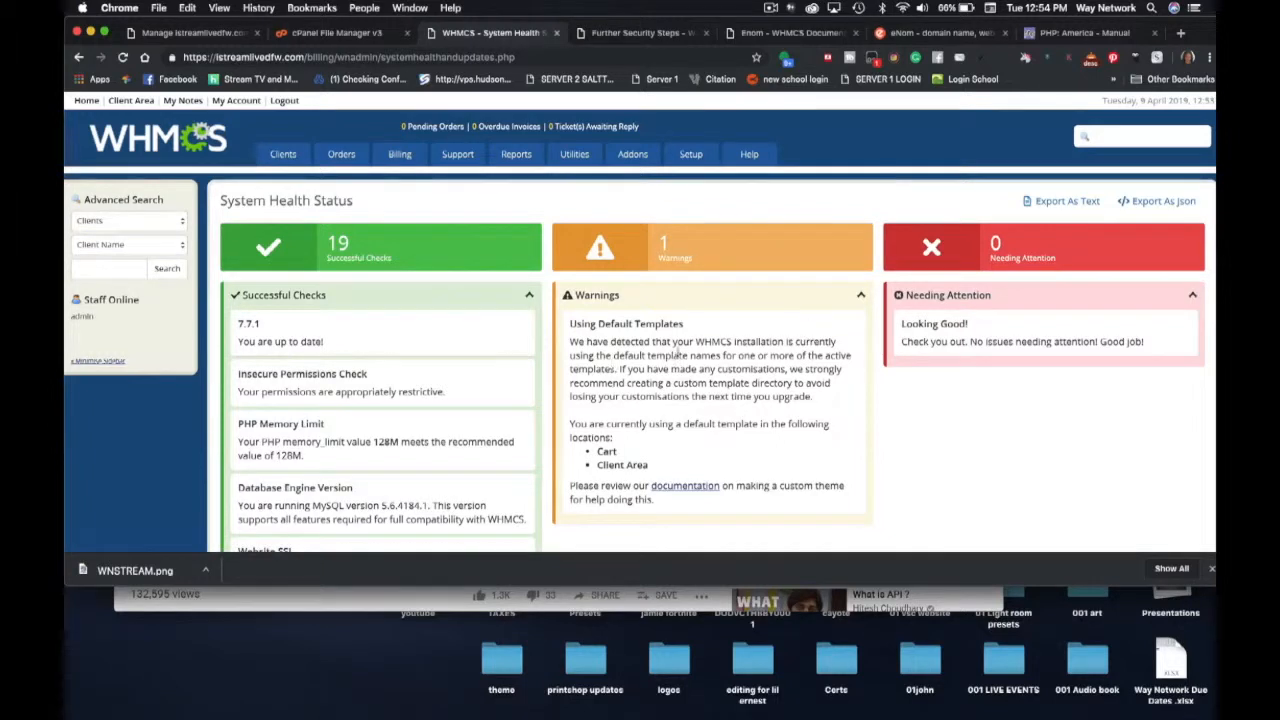
{"action": "scroll", "coordinate": [637, 397], "scroll_direction": "down", "scroll_amount": 3}
{"action": "scroll", "coordinate": [638, 396], "scroll_direction": "down", "scroll_amount": 1}
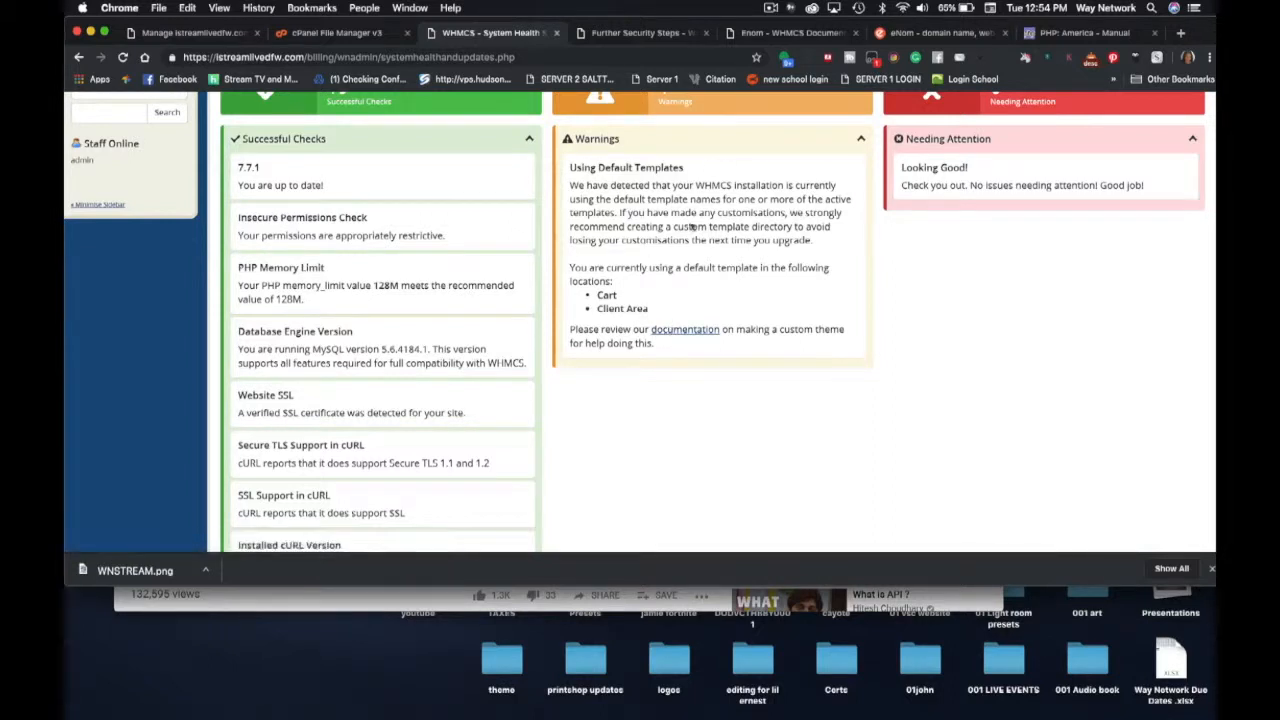
{"action": "scroll", "coordinate": [592, 421], "scroll_direction": "up", "scroll_amount": 2}
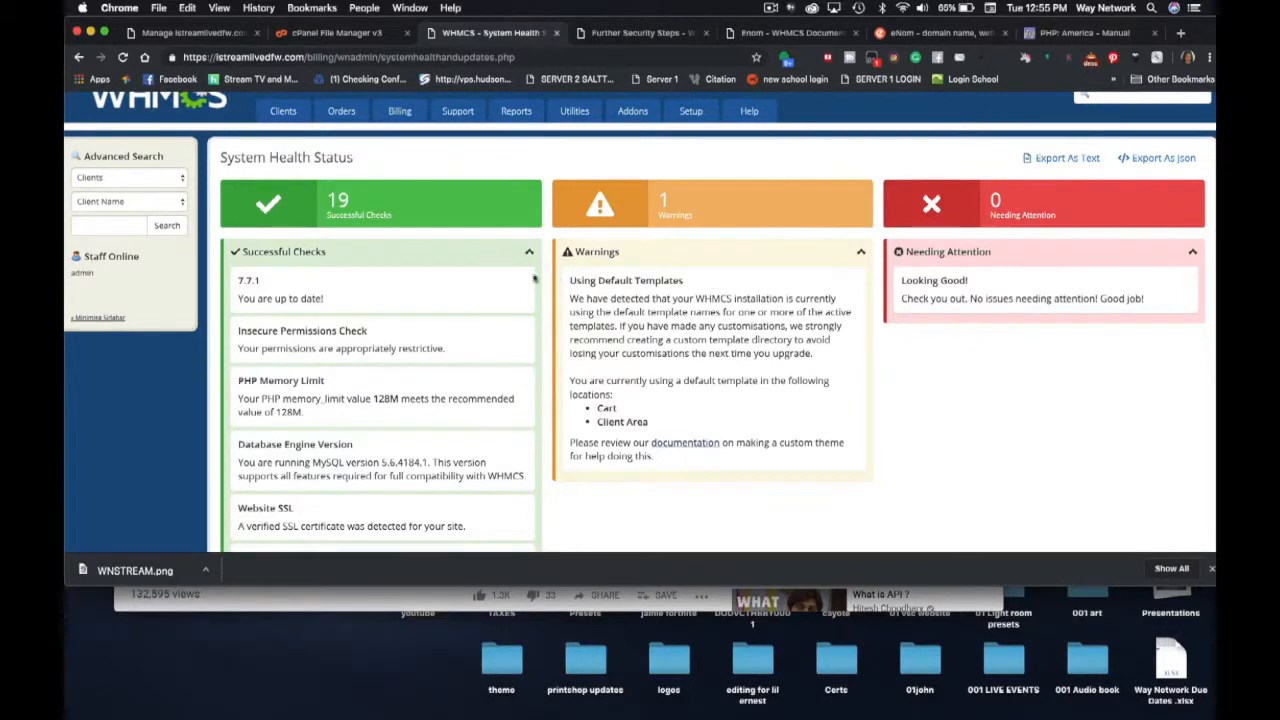
{"action": "scroll", "coordinate": [343, 388], "scroll_direction": "down", "scroll_amount": 10}
{"action": "scroll", "coordinate": [338, 396], "scroll_direction": "up", "scroll_amount": 12}
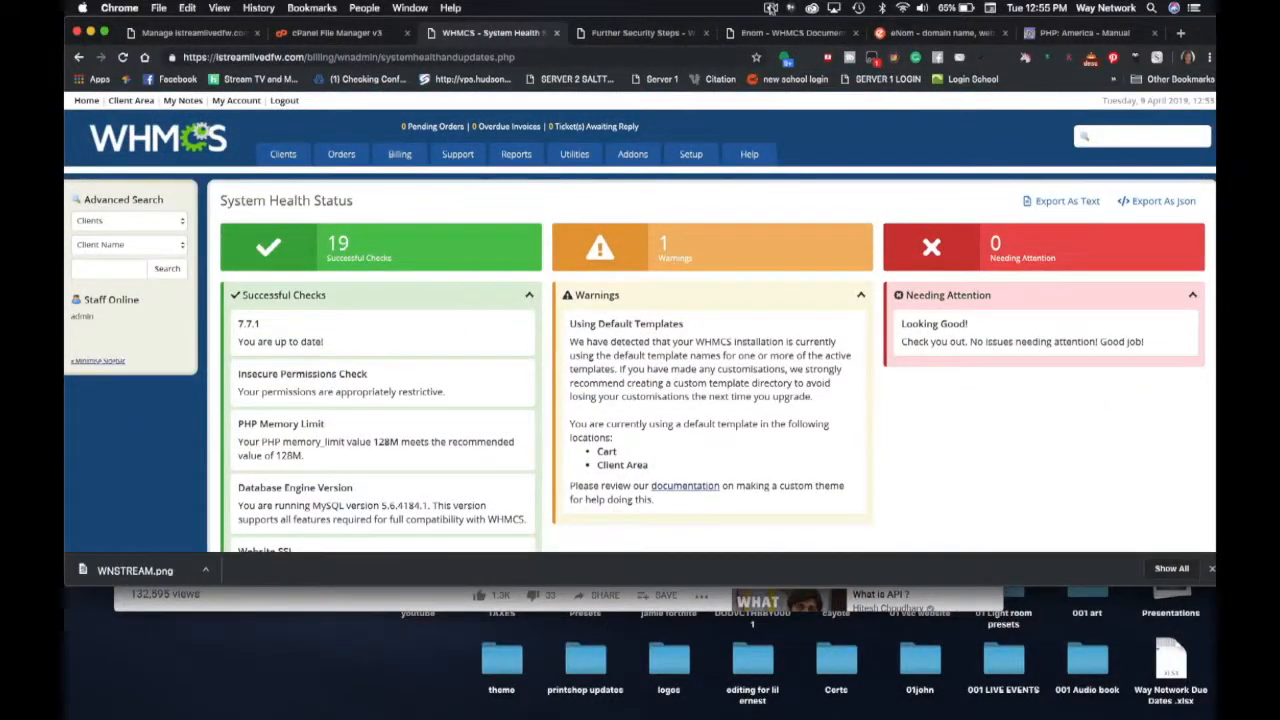
{"action": "left_click", "coordinate": [770, 8]}
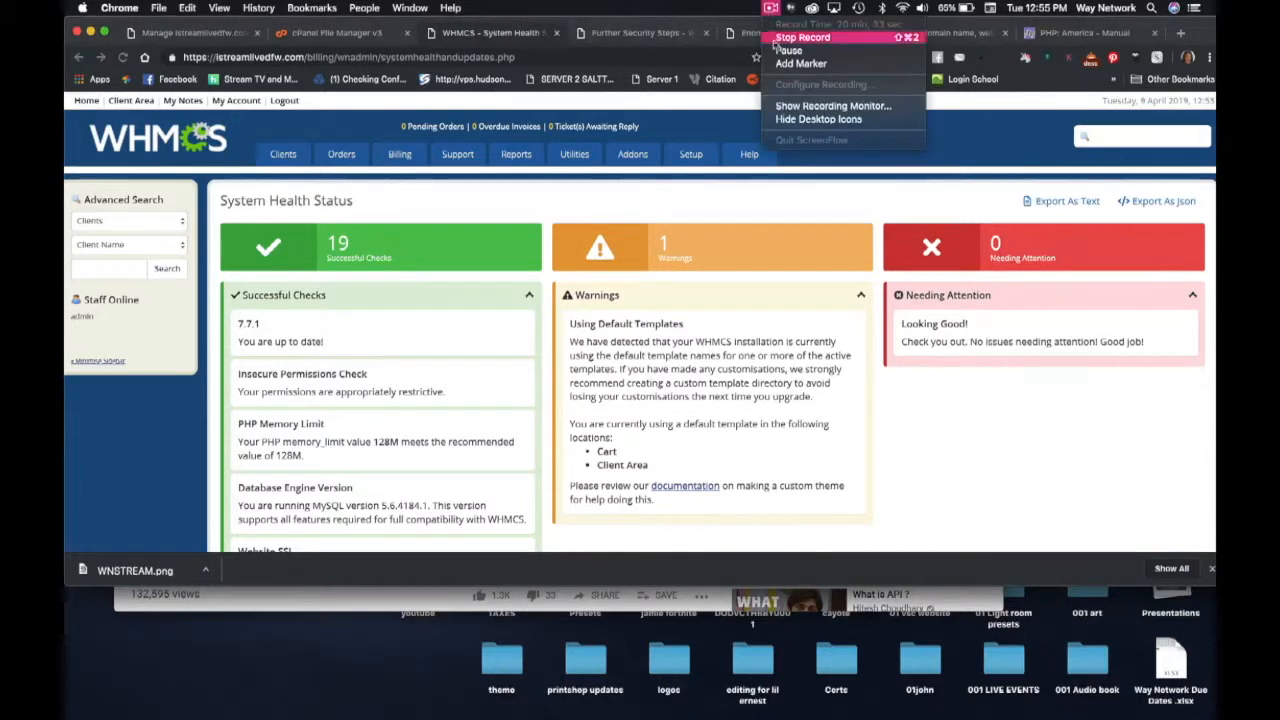